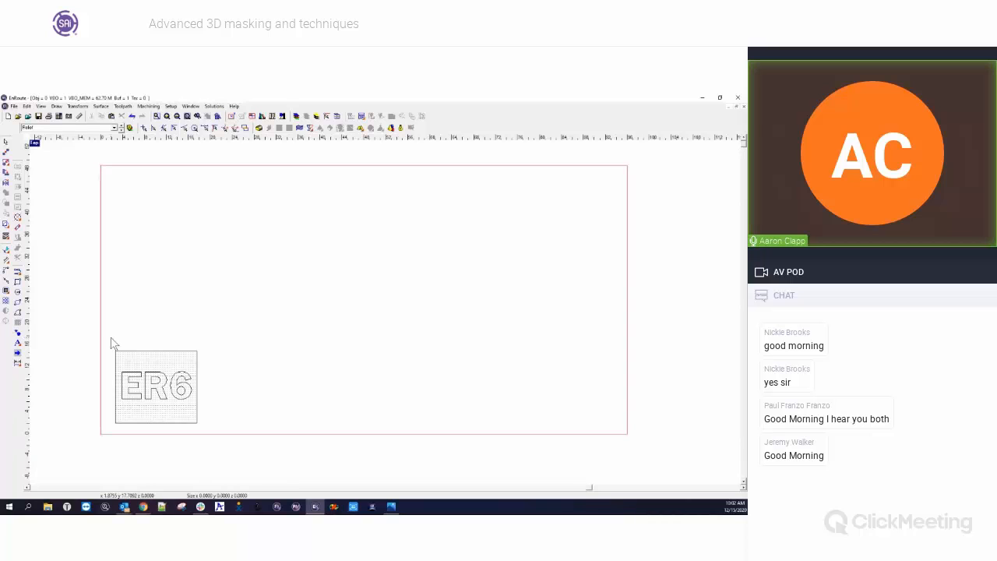
# Copy the ER6 relief design to the middle of the plate and move the copy's square background relief beside its lettering
pyautogui.moveTo(107, 338); pyautogui.dragTo(204, 428)
pyautogui.moveTo(162, 393); pyautogui.dragTo(352, 331)
pyautogui.click(342, 293)
pyautogui.moveTo(355, 325); pyautogui.dragTo(452, 330)
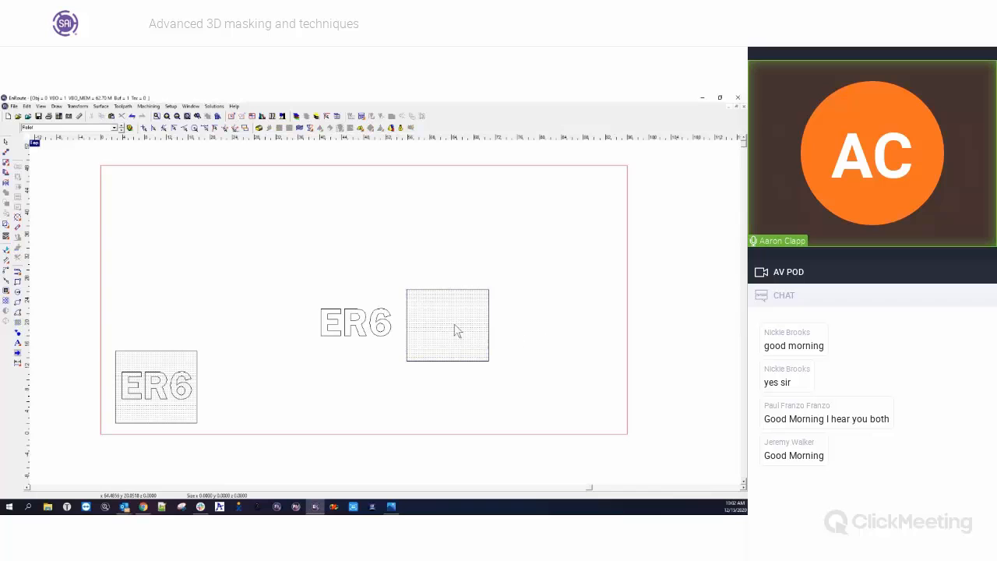
# Apply a hatch fill toolpath with the 1/2 Endmill at 0.1250 depth to the separated blank square relief
pyautogui.click(442, 292)
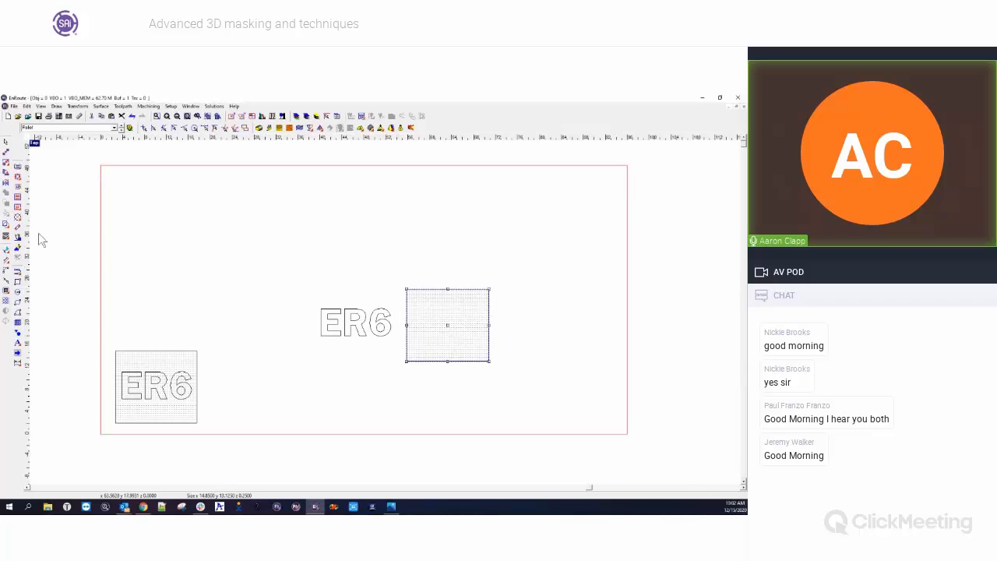
pyautogui.click(17, 198)
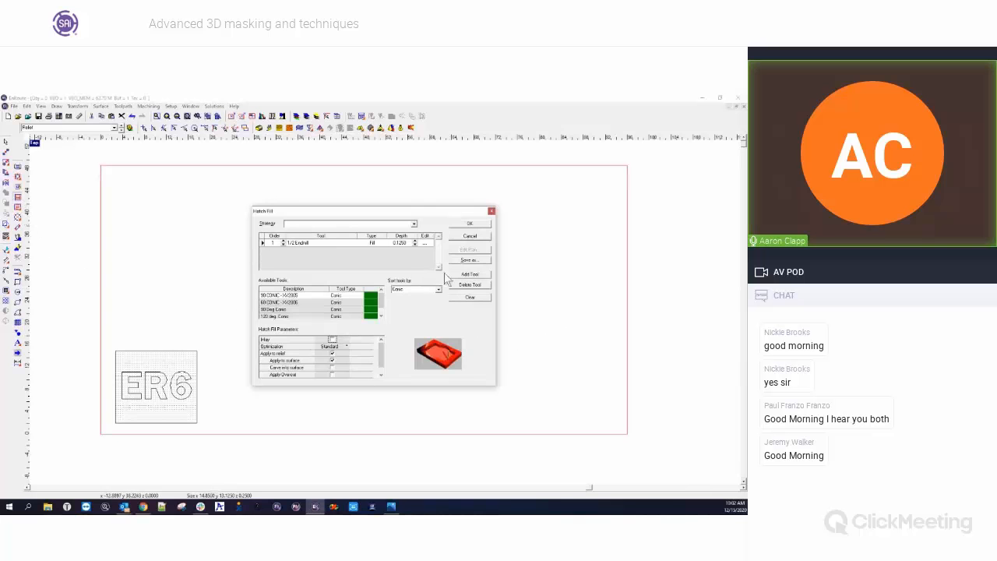
pyautogui.click(469, 224)
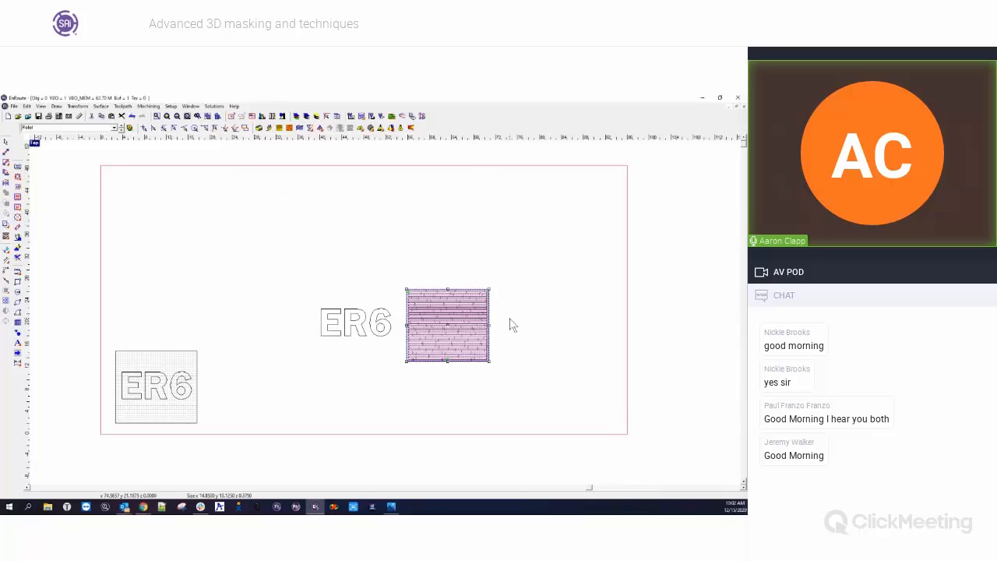
pyautogui.click(501, 347)
pyautogui.scroll(1, 469, 334)
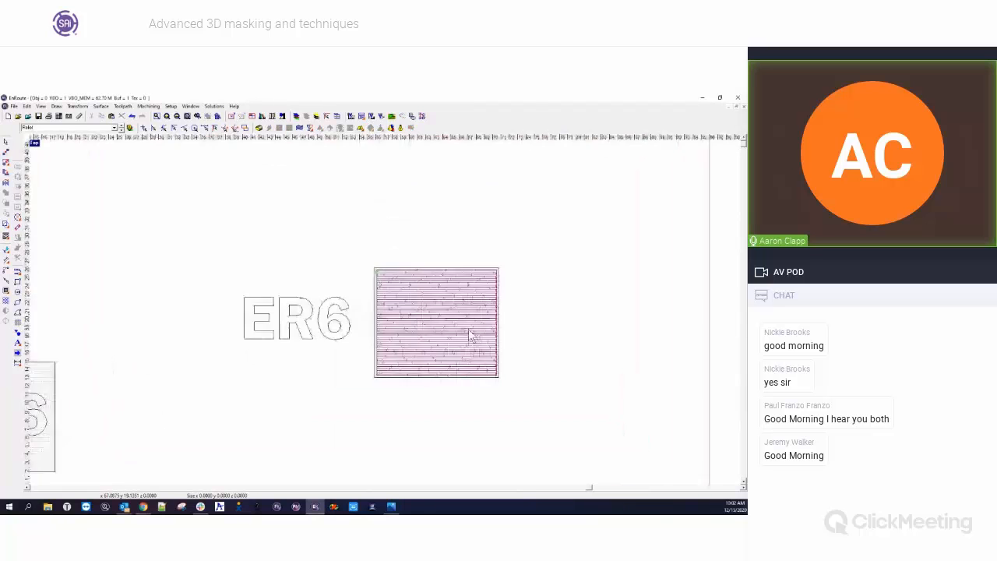
pyautogui.scroll(2, 469, 334)
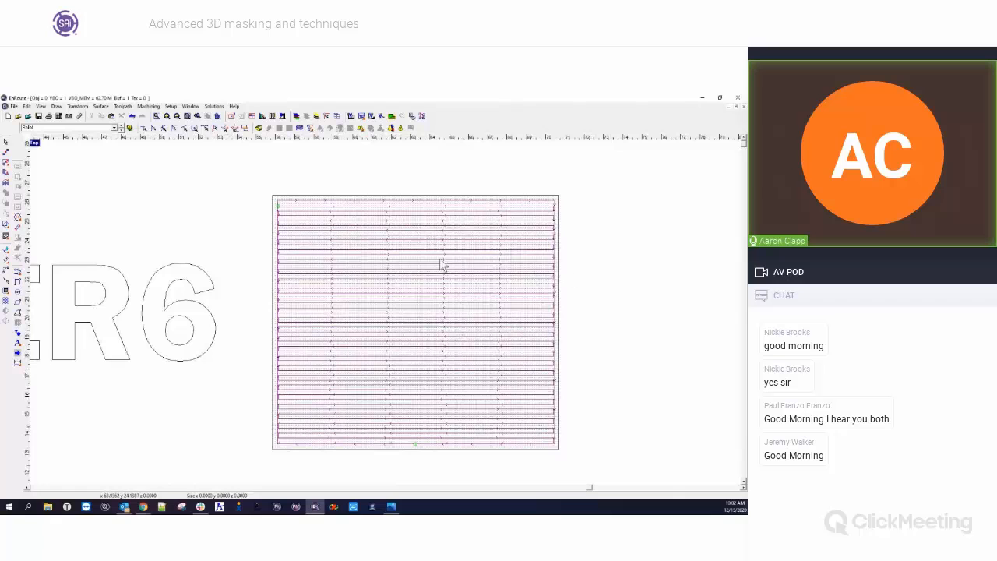
# Delete the toolpath from the blank square relief, move the square back behind the copied ER6 lettering and select both
pyautogui.scroll(-2, 463, 340)
pyautogui.click(401, 287)
pyautogui.click(18, 266)
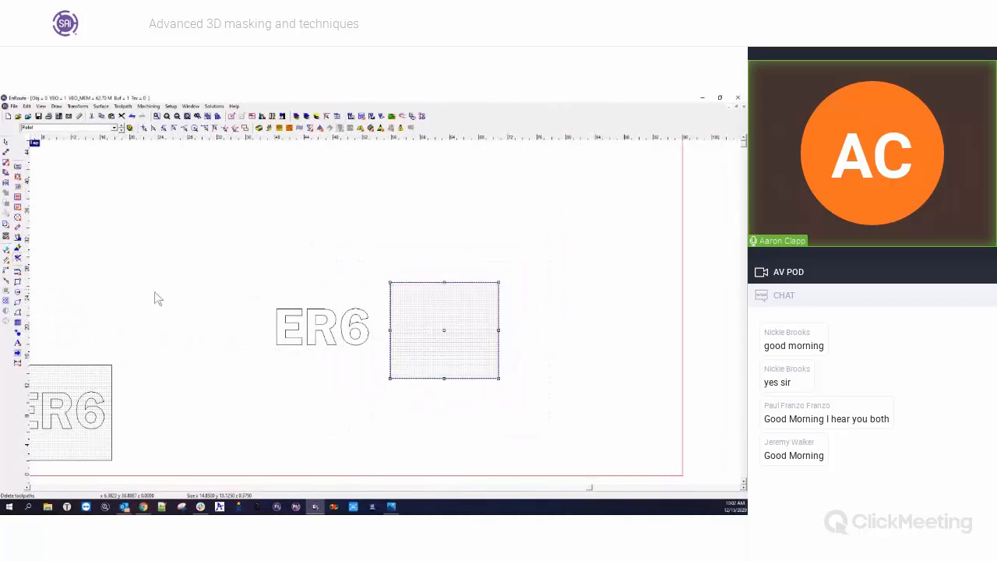
pyautogui.click(319, 327)
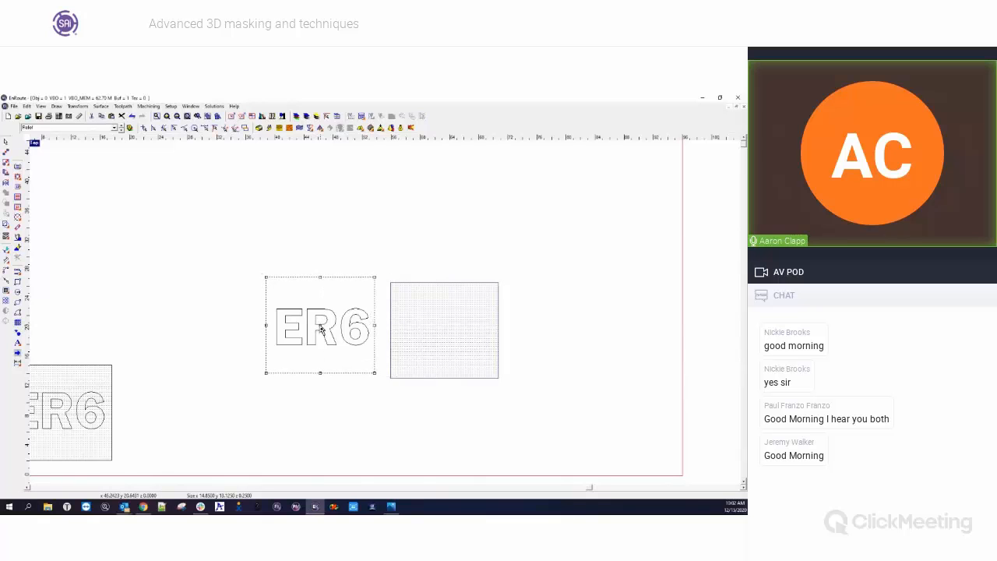
pyautogui.moveTo(248, 258); pyautogui.dragTo(389, 388)
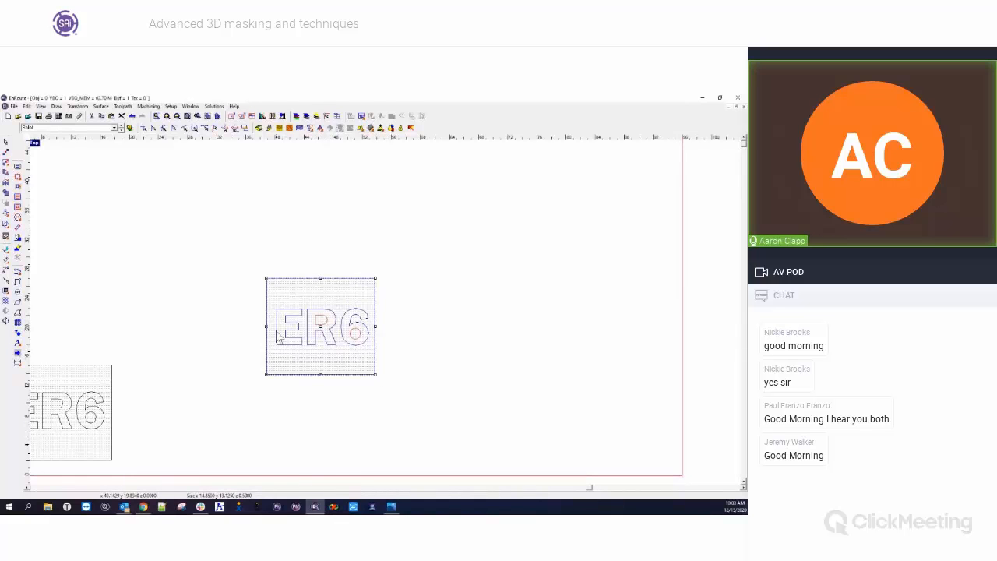
# Apply a 1/2 Endmill hatch fill to the selected square relief and ER6 letters and inspect the toolpath inside the letters
pyautogui.click(17, 198)
pyautogui.click(461, 226)
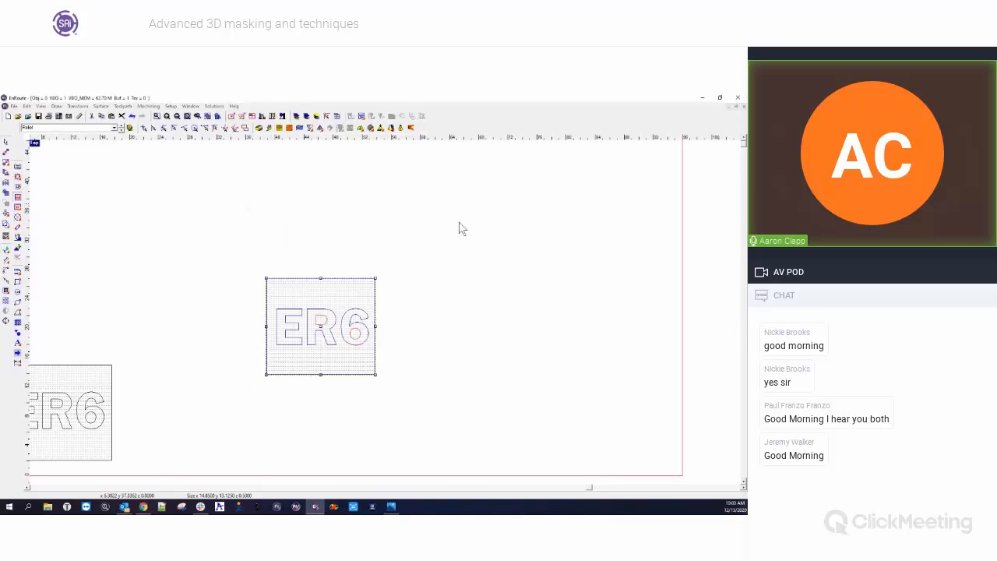
pyautogui.scroll(1, 309, 339)
pyautogui.scroll(4, 309, 339)
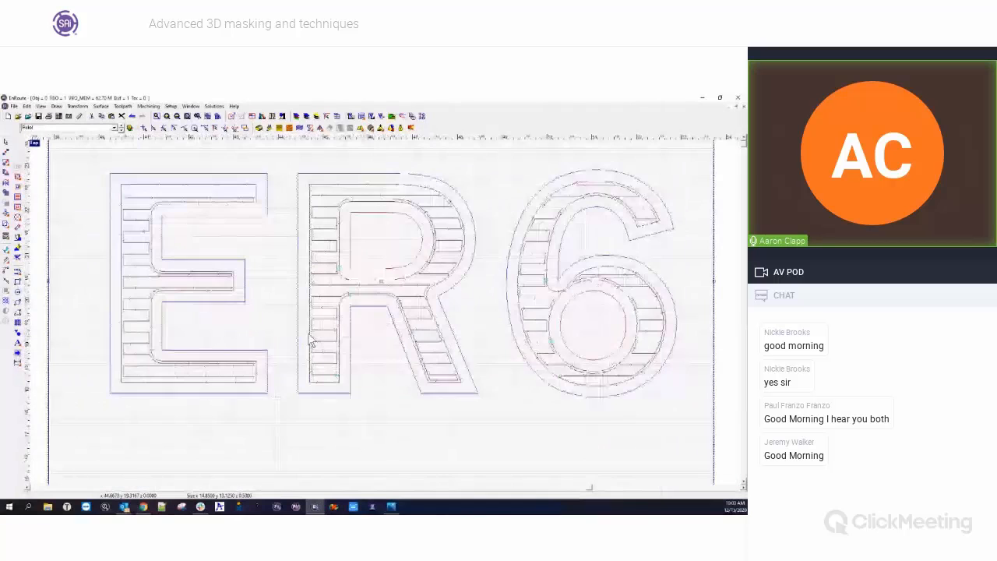
pyautogui.scroll(-2, 327, 335)
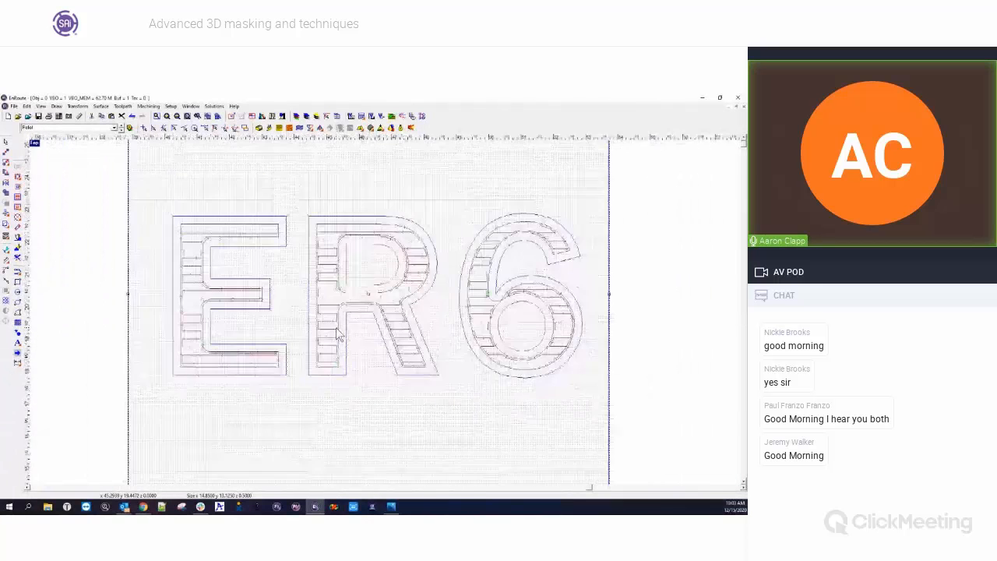
pyautogui.scroll(-3, 336, 333)
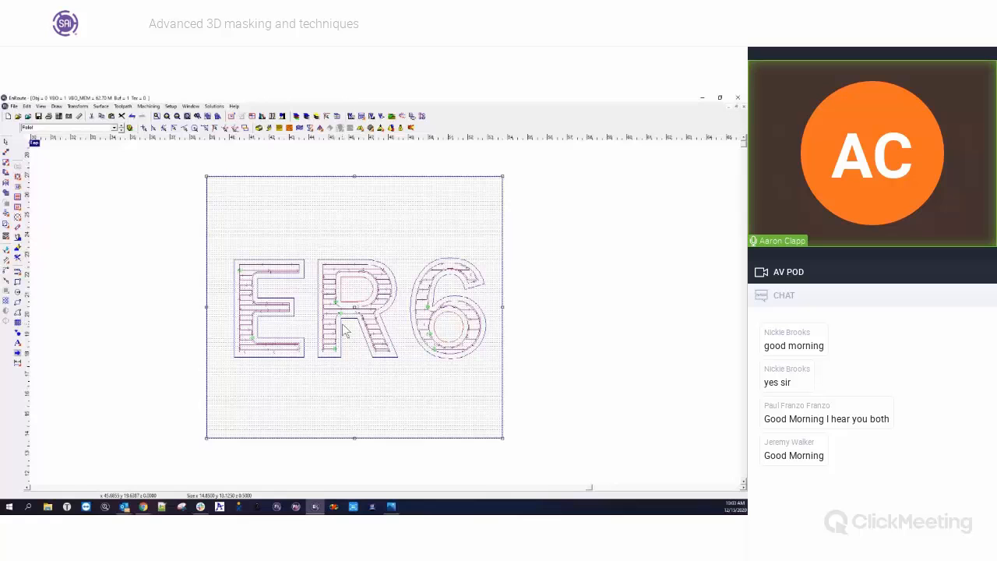
pyautogui.scroll(-2, 345, 330)
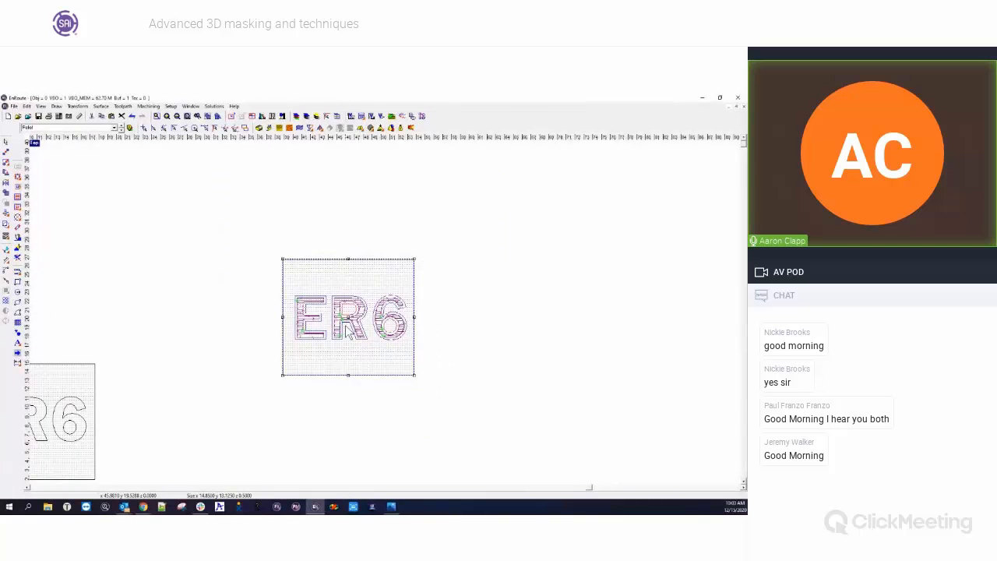
# Delete the hatch fill toolpath from the copied ER6 relief
pyautogui.click(430, 349)
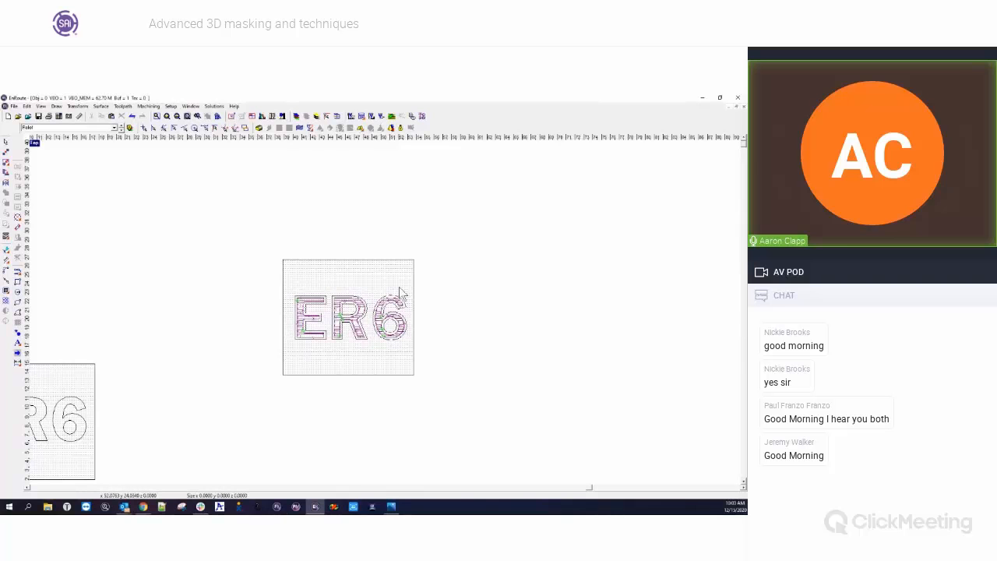
pyautogui.click(340, 316)
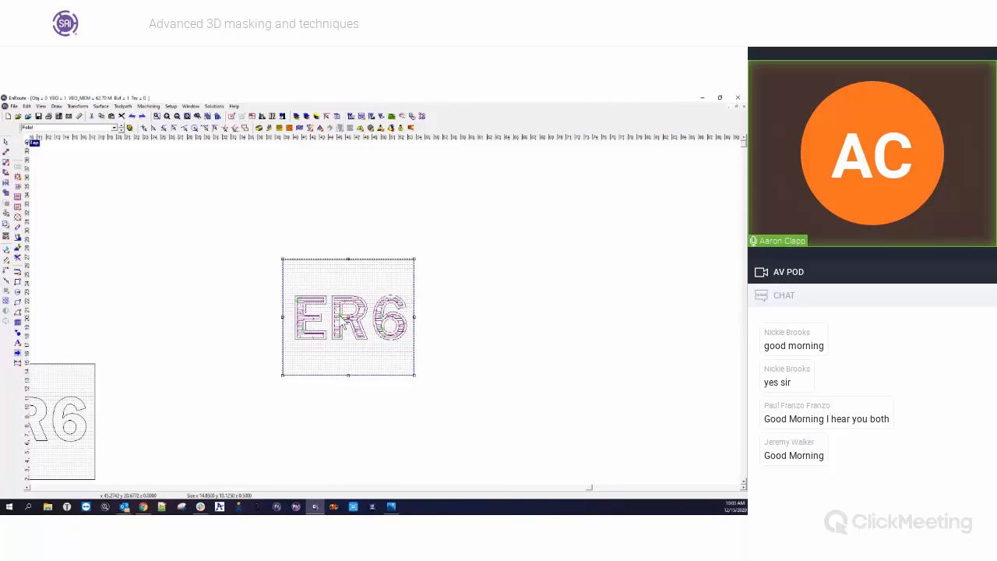
pyautogui.click(251, 316)
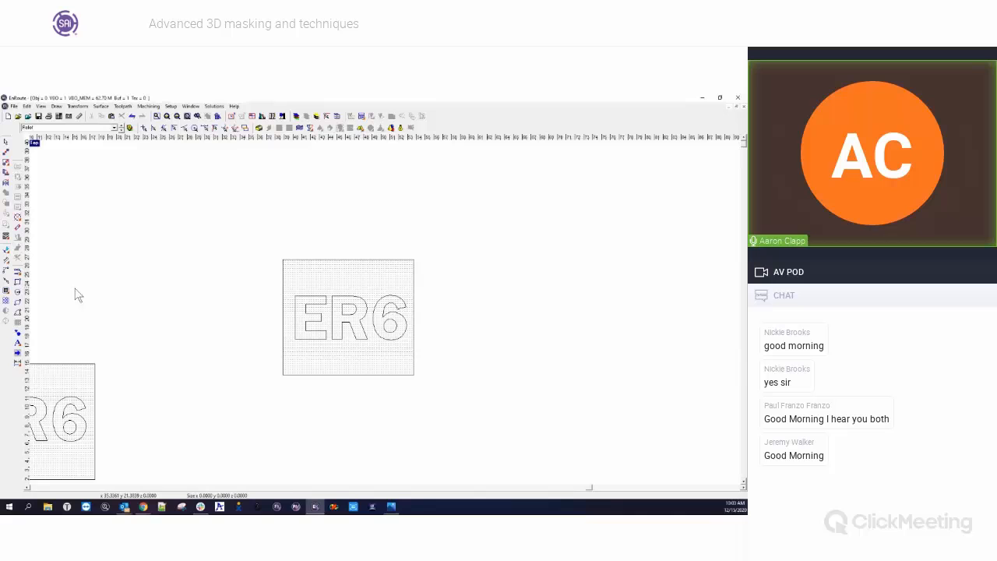
# Draw a rectangle about 17.48 by 15.14 around the copied ER6 relief, slightly larger than its square outline
pyautogui.click(16, 283)
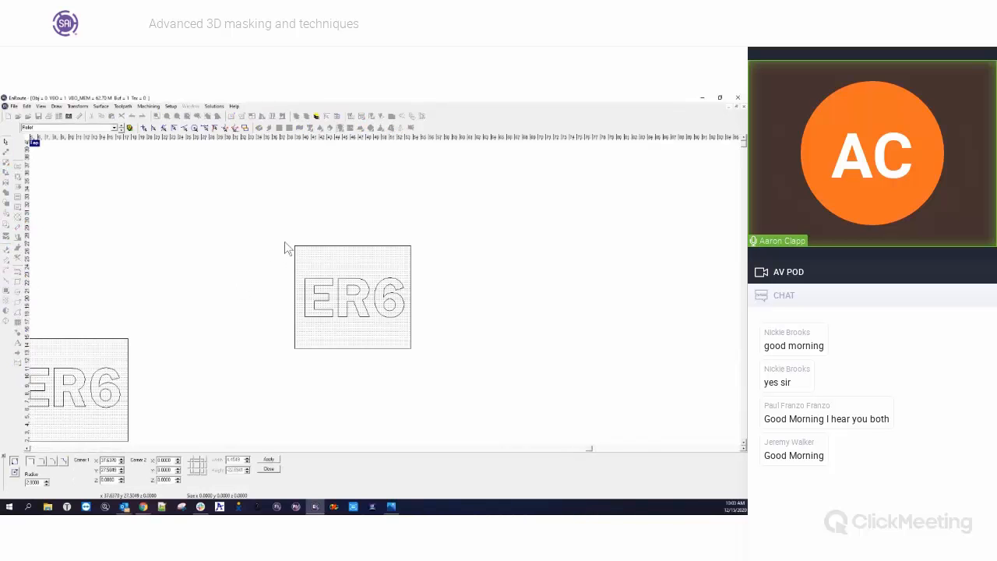
pyautogui.moveTo(285, 239); pyautogui.dragTo(420, 355)
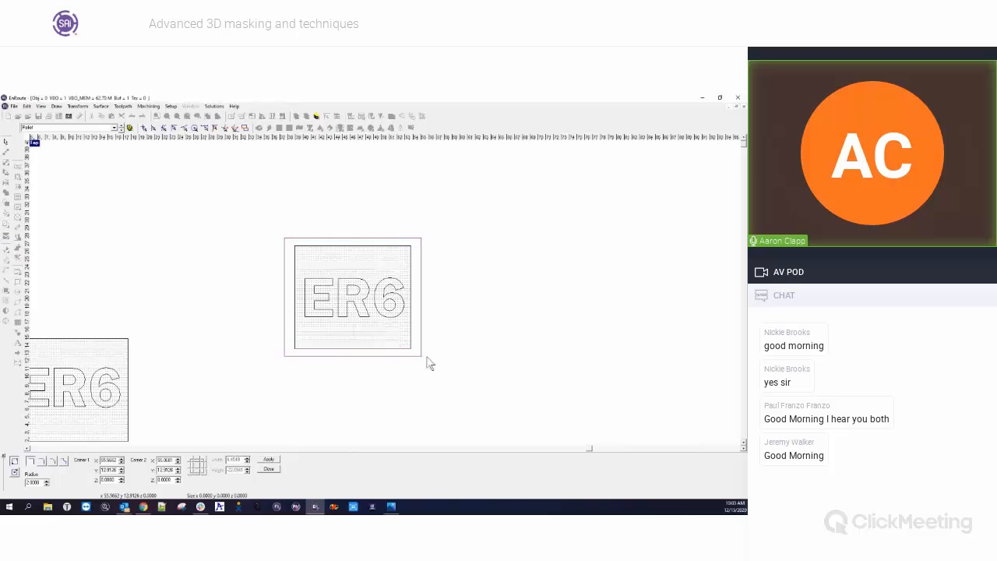
pyautogui.click(270, 469)
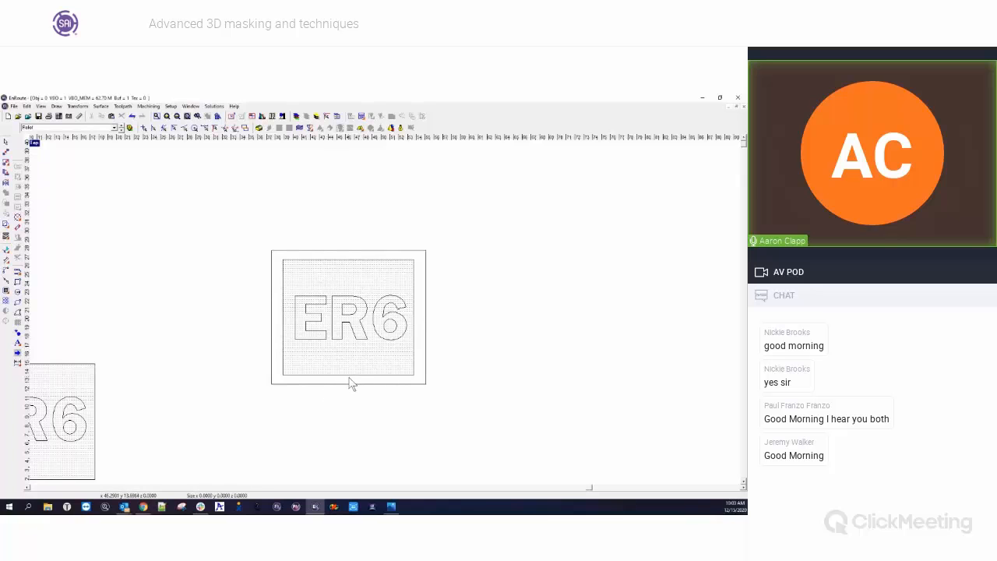
# Compare how the outlines are coloured for different selections of the outer rectangle, the square relief and the ER6 letters
pyautogui.click(349, 251)
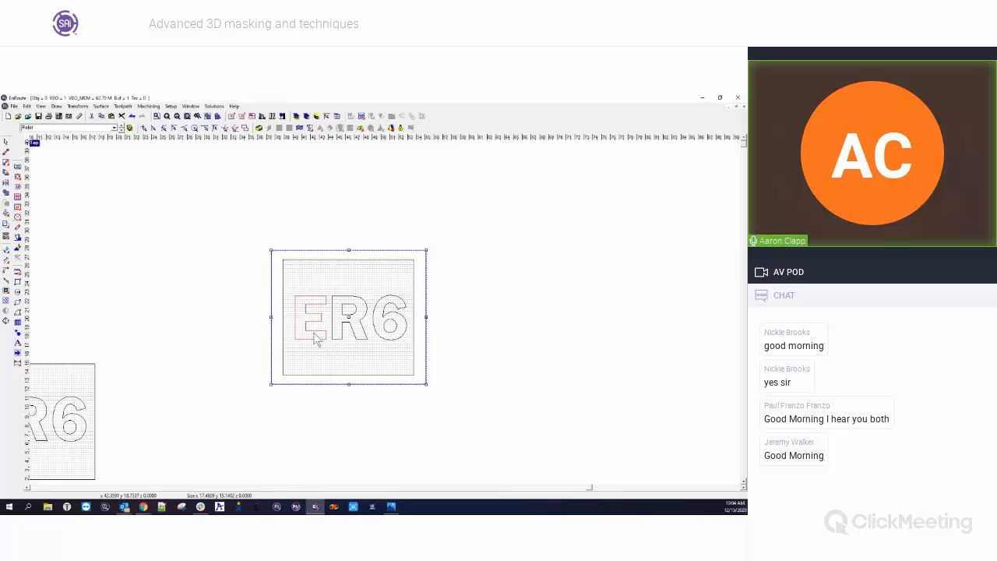
pyautogui.keyDown('shift'); pyautogui.click(351, 306); pyautogui.keyUp('shift')
pyautogui.click(450, 350)
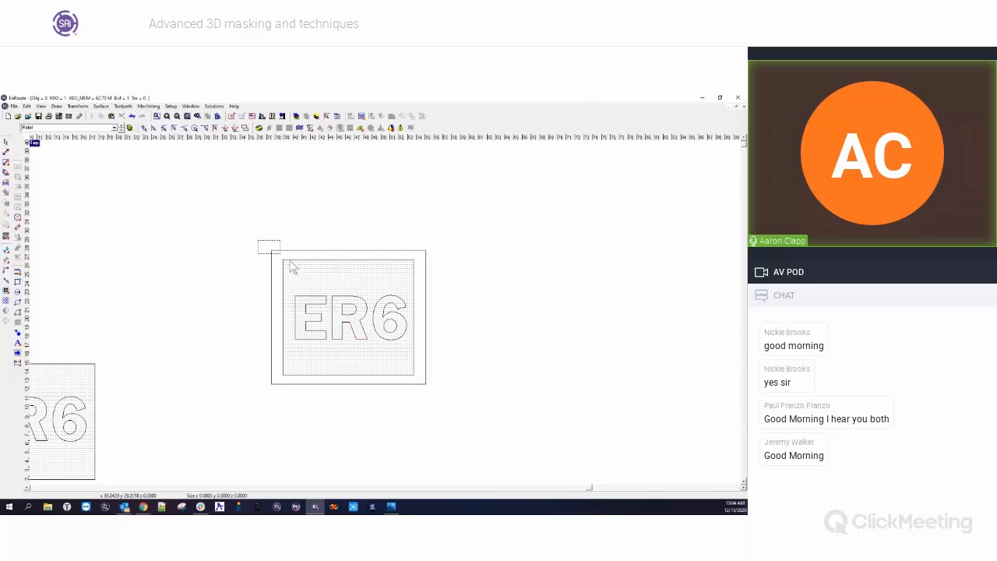
pyautogui.moveTo(258, 240); pyautogui.dragTo(433, 386)
pyautogui.moveTo(447, 402); pyautogui.dragTo(445, 406)
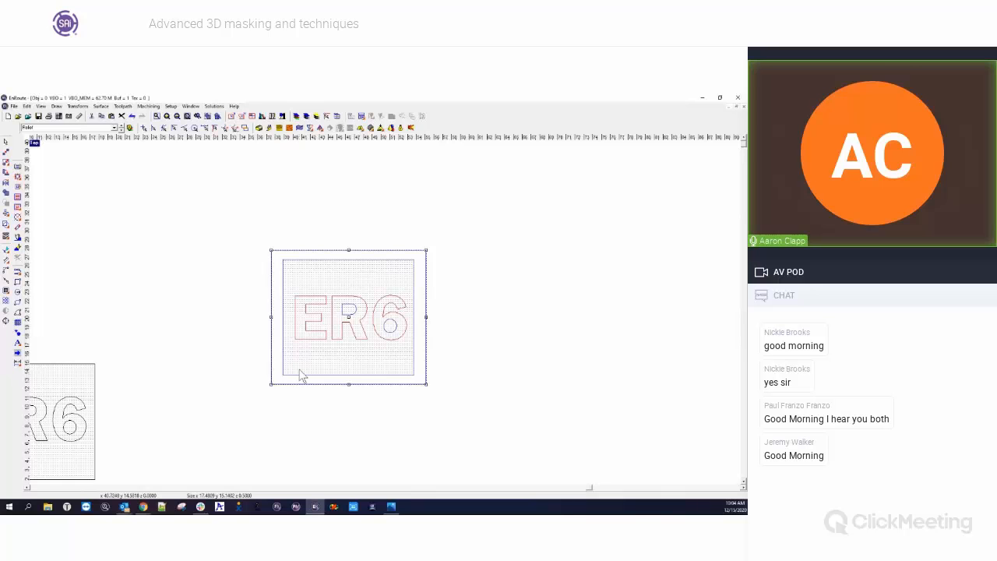
pyautogui.click(504, 353)
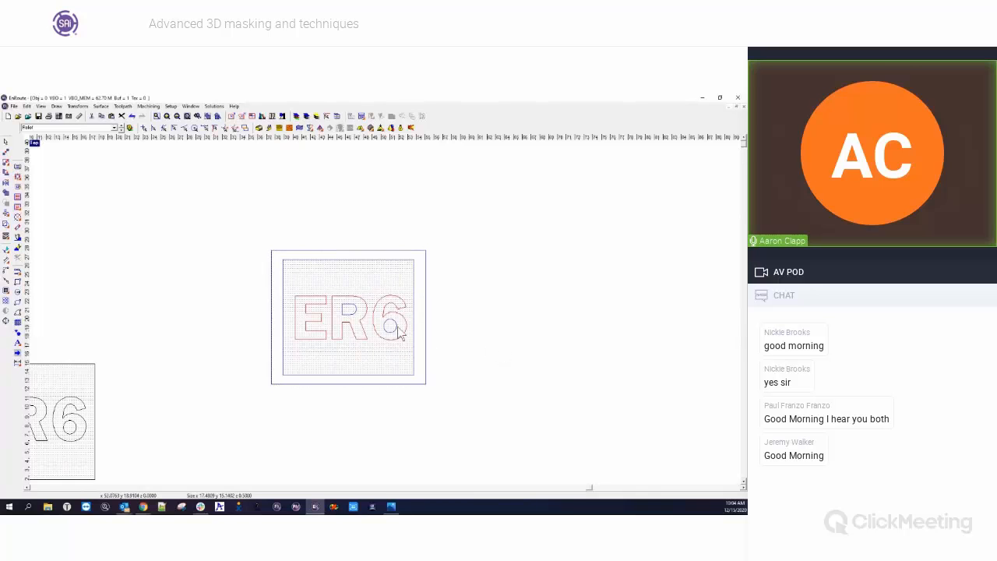
pyautogui.moveTo(274, 287); pyautogui.dragTo(419, 355)
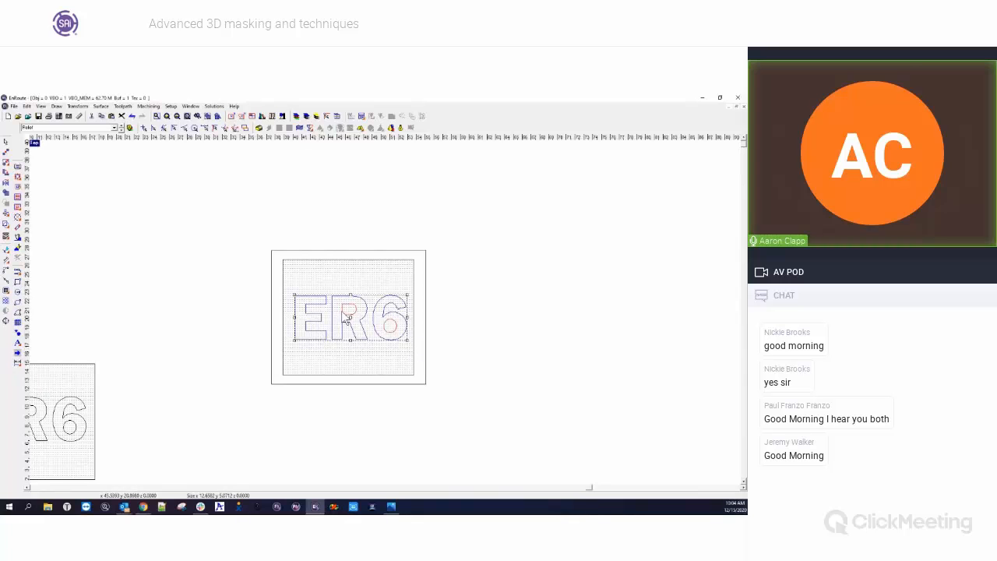
pyautogui.click(304, 262)
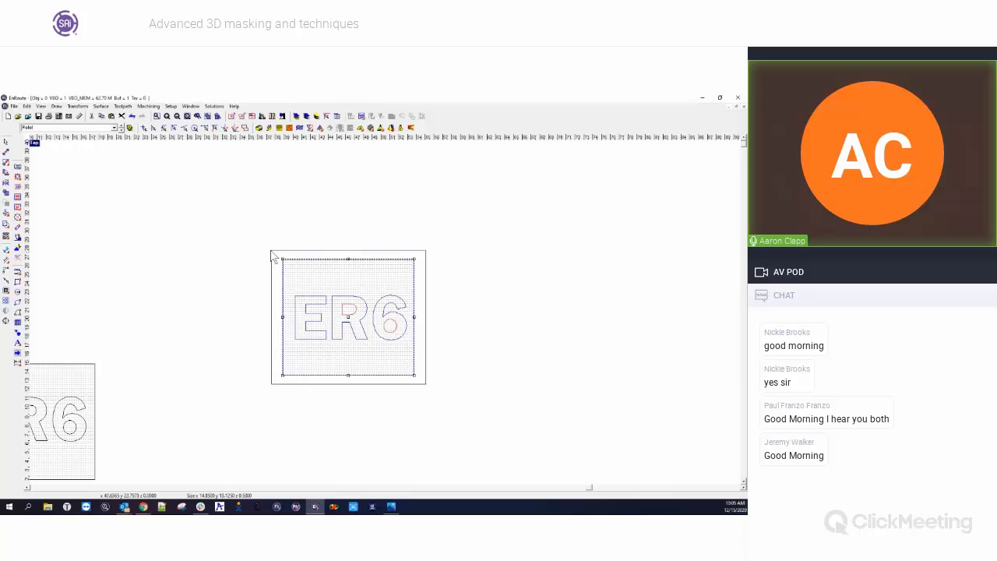
# Apply a 1/2 Endmill hatch fill at 0.1250 depth to the outer rectangle, square relief and letters together, and inspect it
pyautogui.click(427, 254)
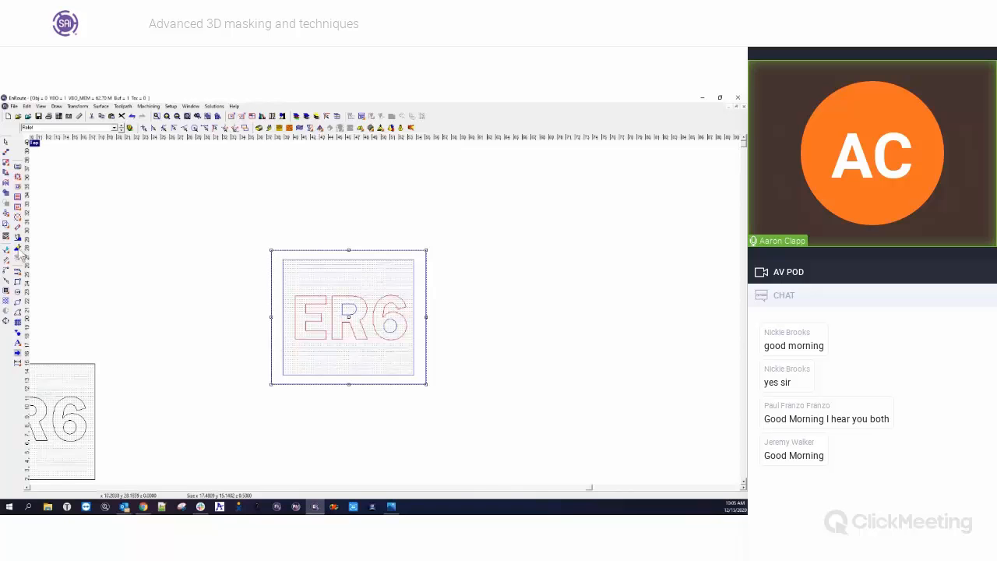
pyautogui.click(17, 196)
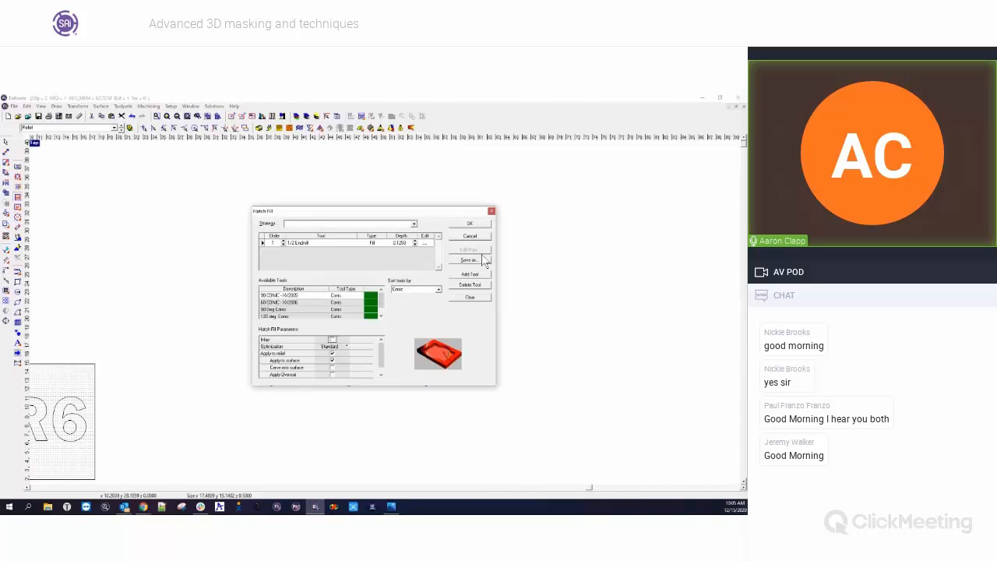
pyautogui.click(468, 224)
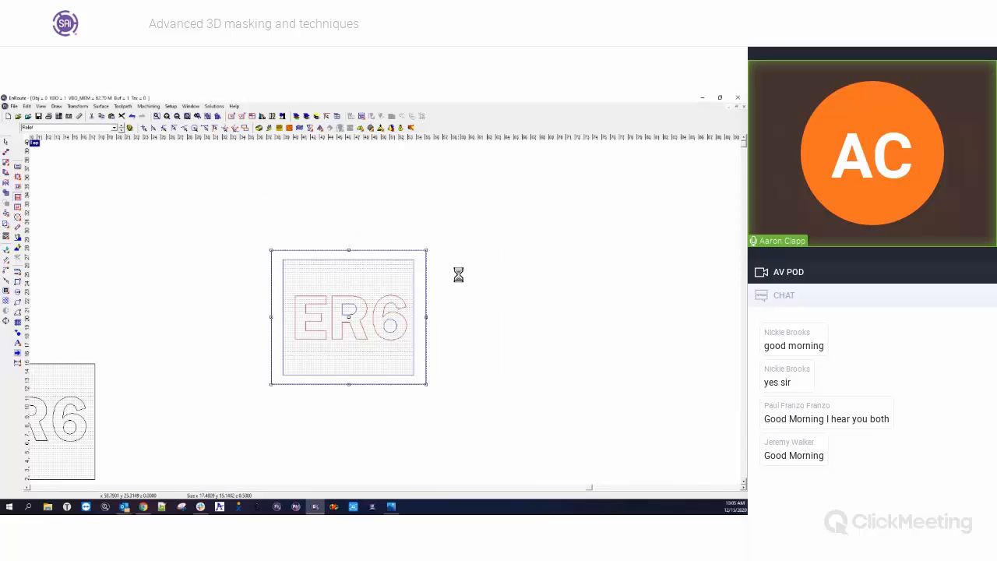
pyautogui.click(447, 328)
pyautogui.scroll(5, 428, 299)
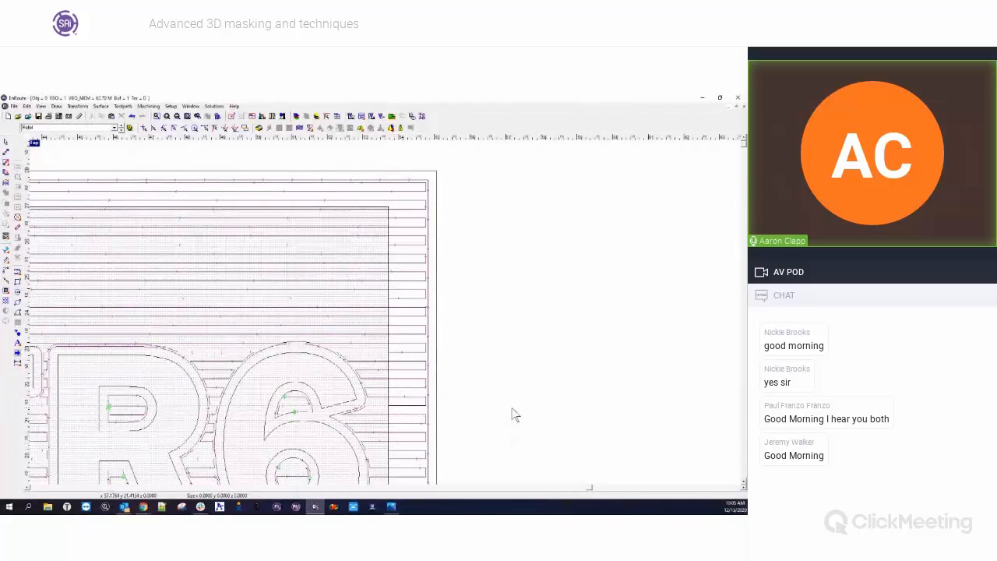
pyautogui.scroll(-4, 519, 316)
pyautogui.scroll(1, 318, 278)
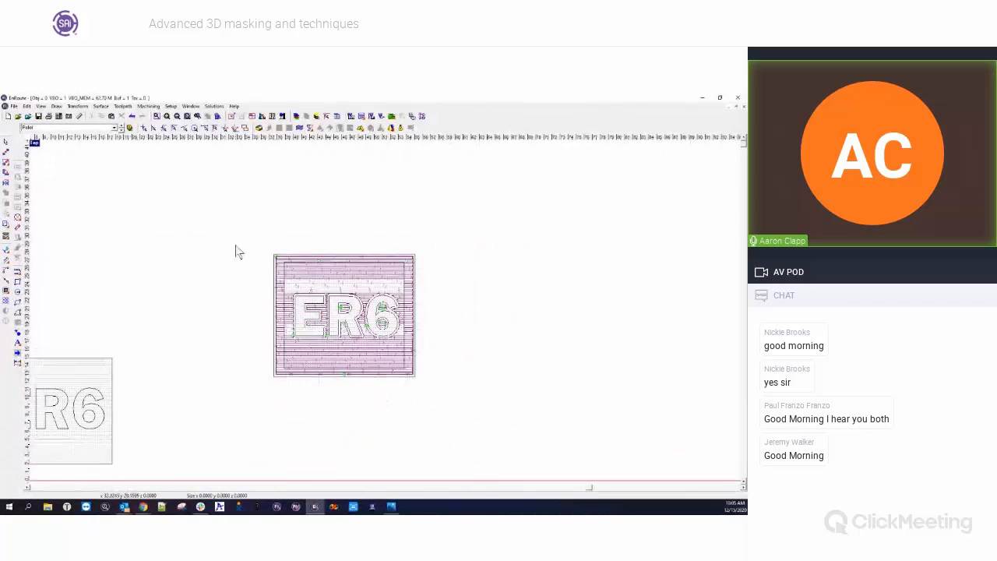
# Delete the copied ER6 relief together with its outer rectangle and toolpaths
pyautogui.moveTo(249, 229); pyautogui.dragTo(431, 392)
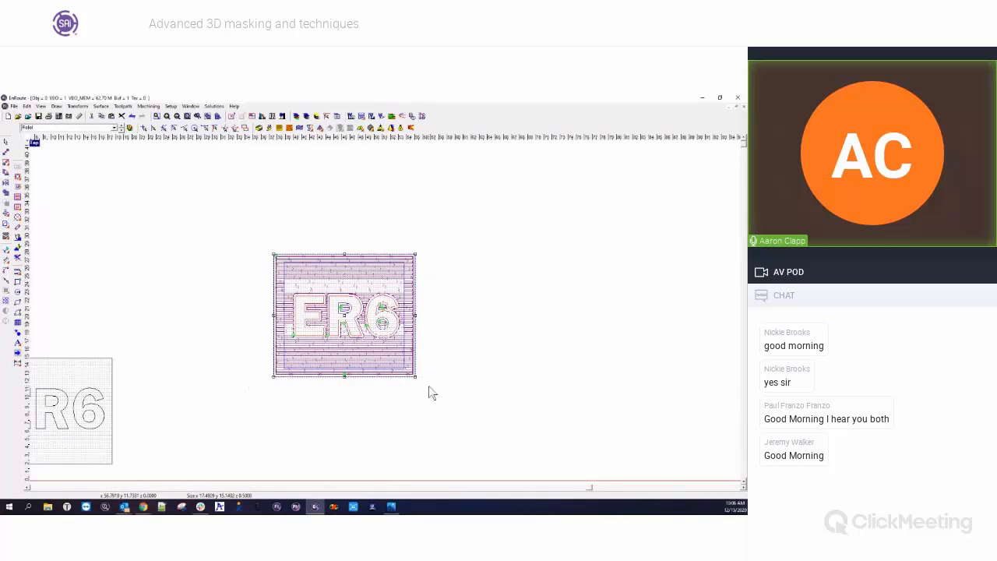
pyautogui.press('Delete')
# Select the ER6 relief with its square outline and letters, and place a copy beside the original
pyautogui.scroll(-3, 460, 379)
pyautogui.scroll(2, 287, 423)
pyautogui.scroll(1, 282, 432)
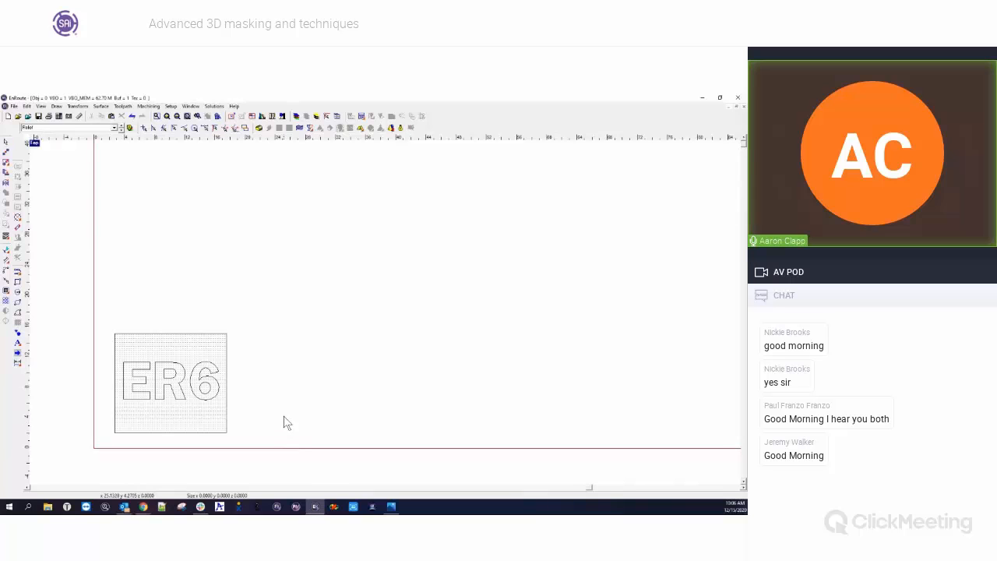
pyautogui.scroll(-1, 218, 379)
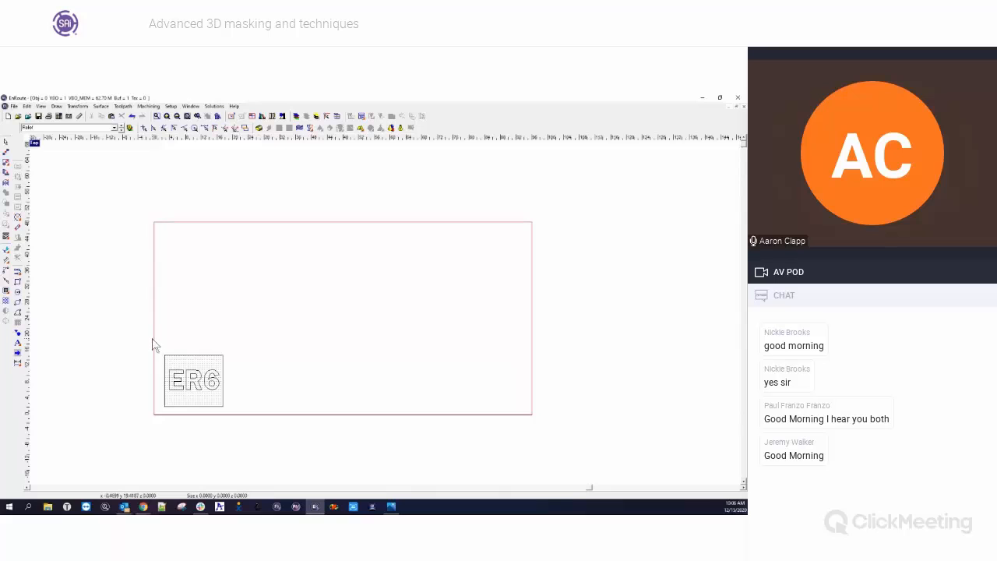
pyautogui.moveTo(153, 341); pyautogui.dragTo(259, 432)
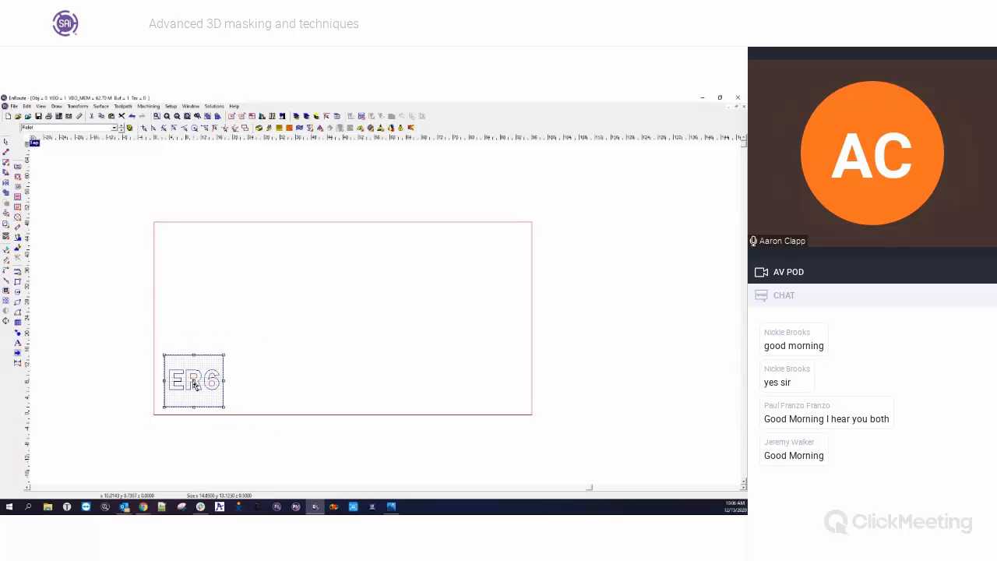
pyautogui.keyDown('ctrl'); pyautogui.moveTo(196, 386); pyautogui.dragTo(267, 386); pyautogui.keyUp('ctrl')
pyautogui.click(348, 403)
pyautogui.scroll(5, 236, 427)
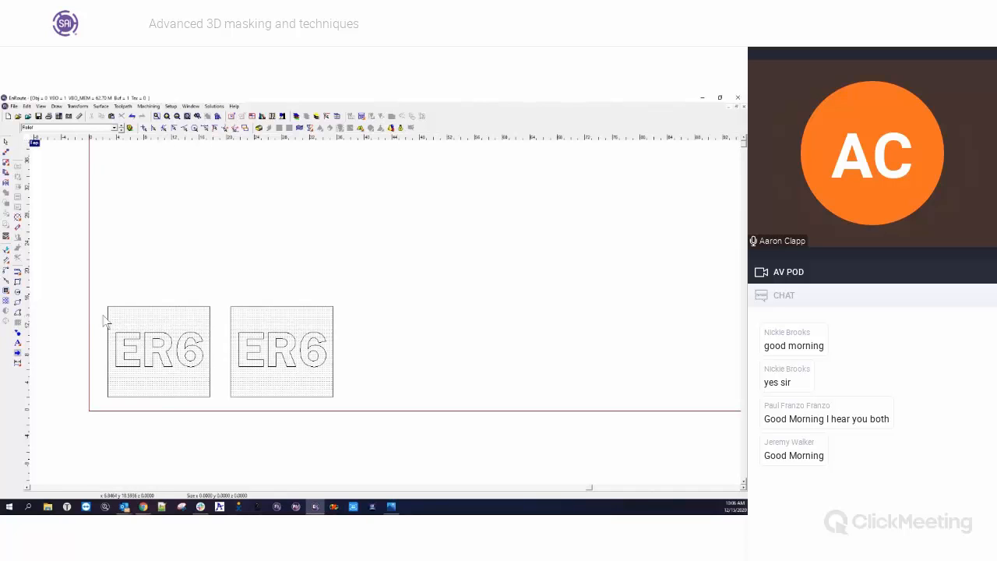
# Examine both reliefs and the flat ER6 outlines on them in rendered top and perspective views
pyautogui.click(401, 128)
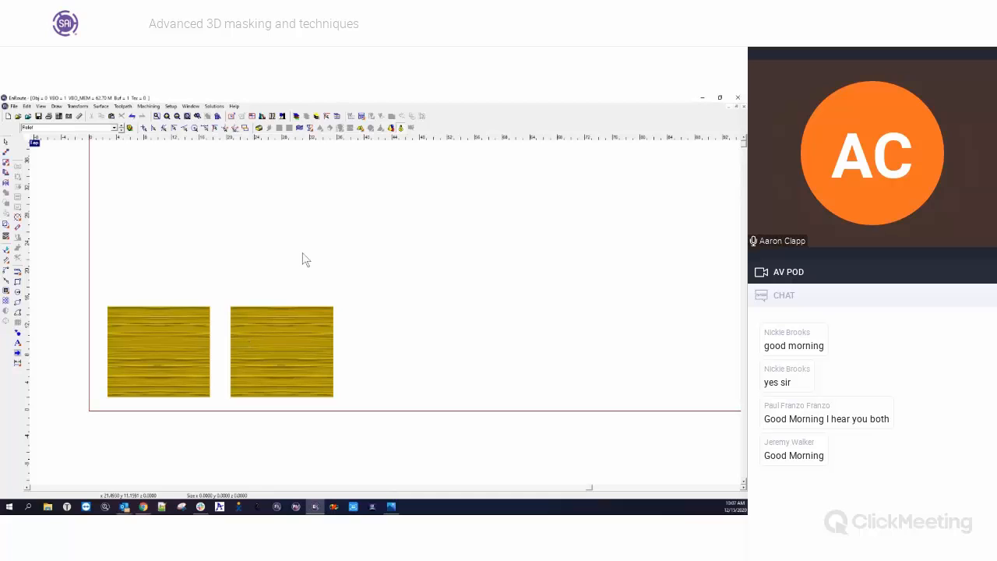
pyautogui.doubleClick(35, 145)
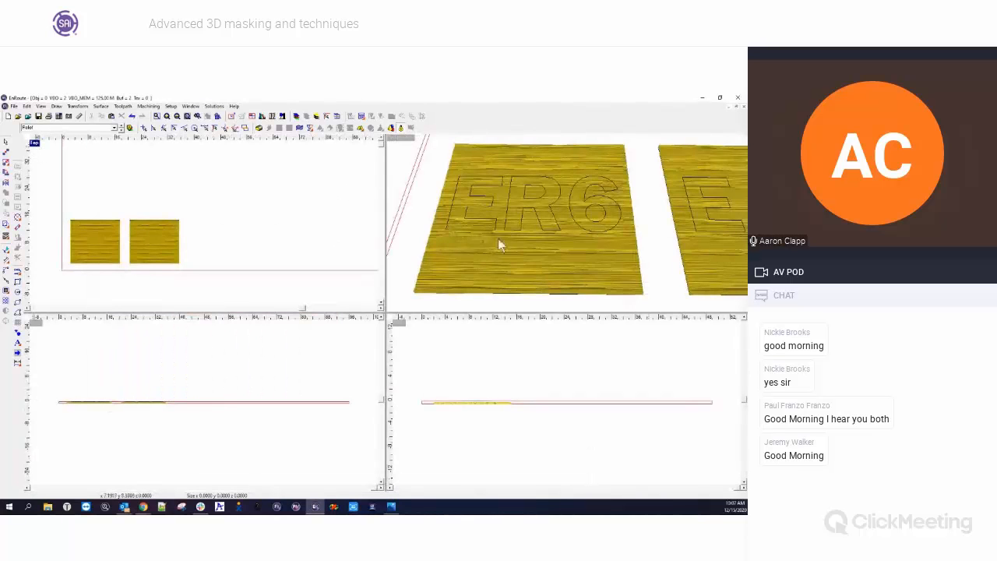
pyautogui.moveTo(563, 274); pyautogui.dragTo(630, 258)
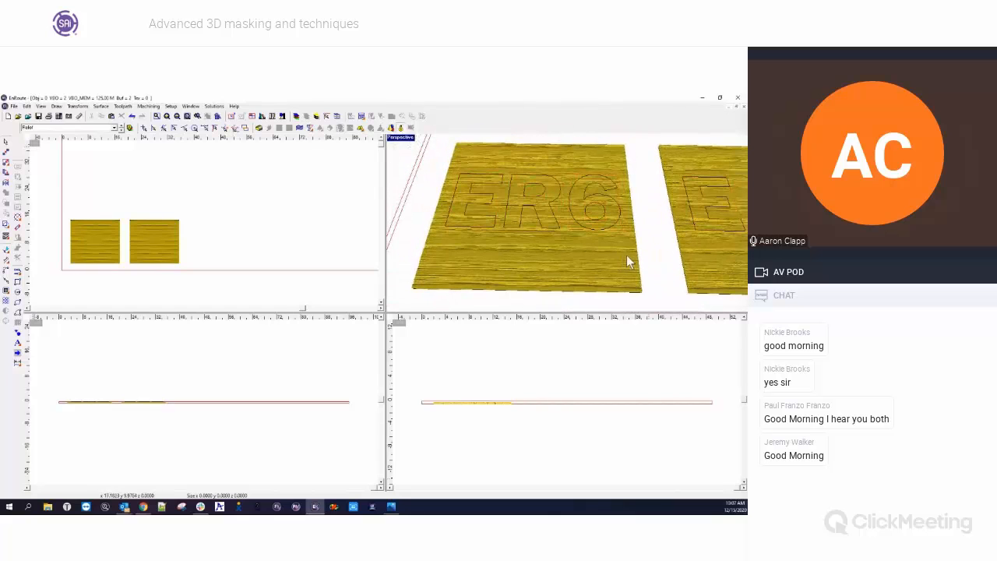
pyautogui.doubleClick(37, 144)
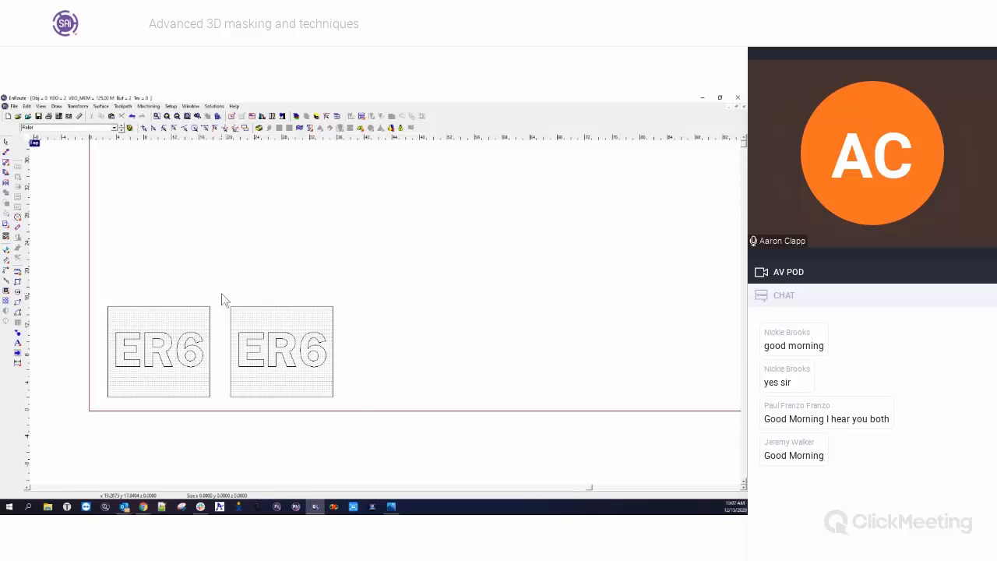
pyautogui.moveTo(222, 300); pyautogui.dragTo(361, 412)
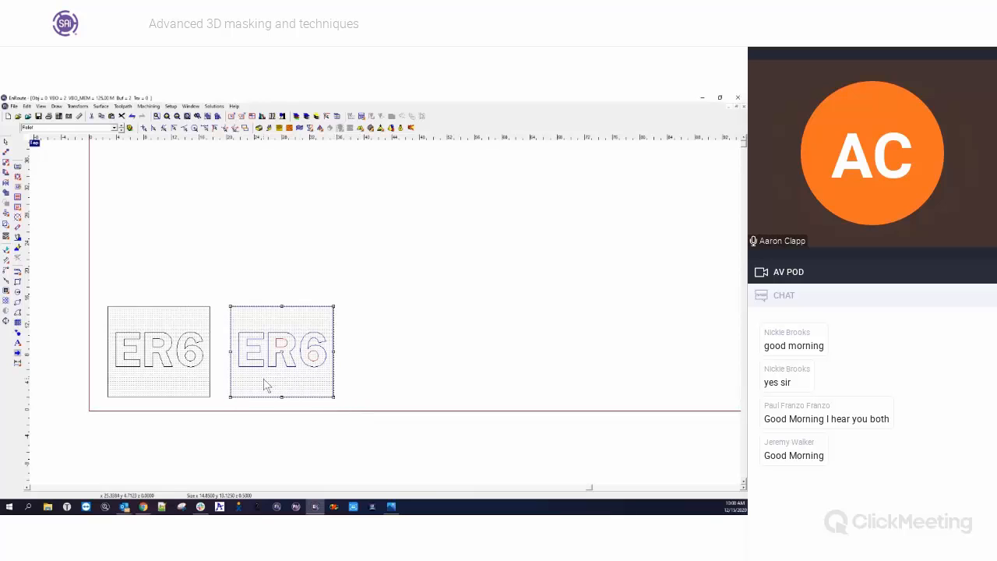
pyautogui.click(35, 143)
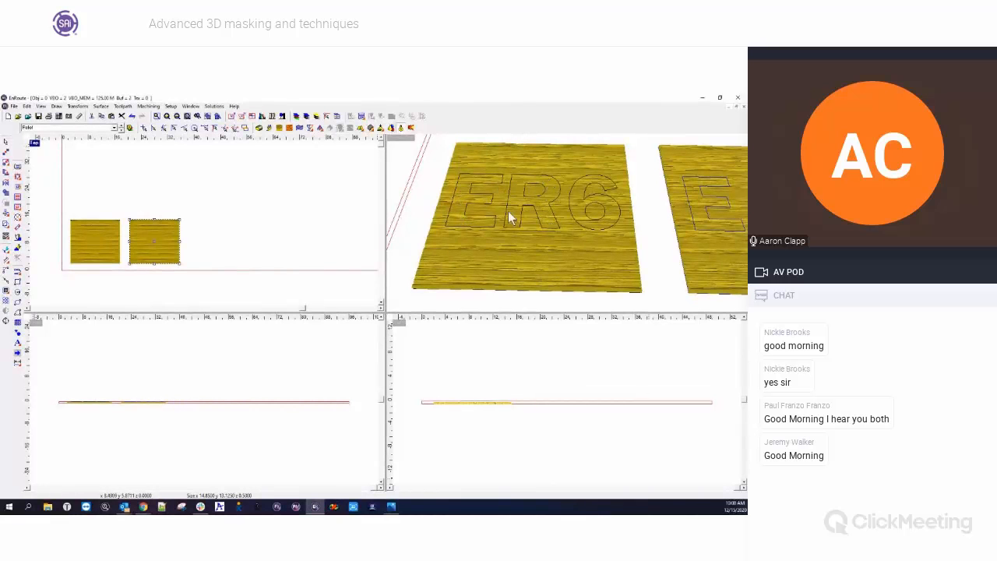
pyautogui.moveTo(633, 245); pyautogui.dragTo(547, 240, button='middle')
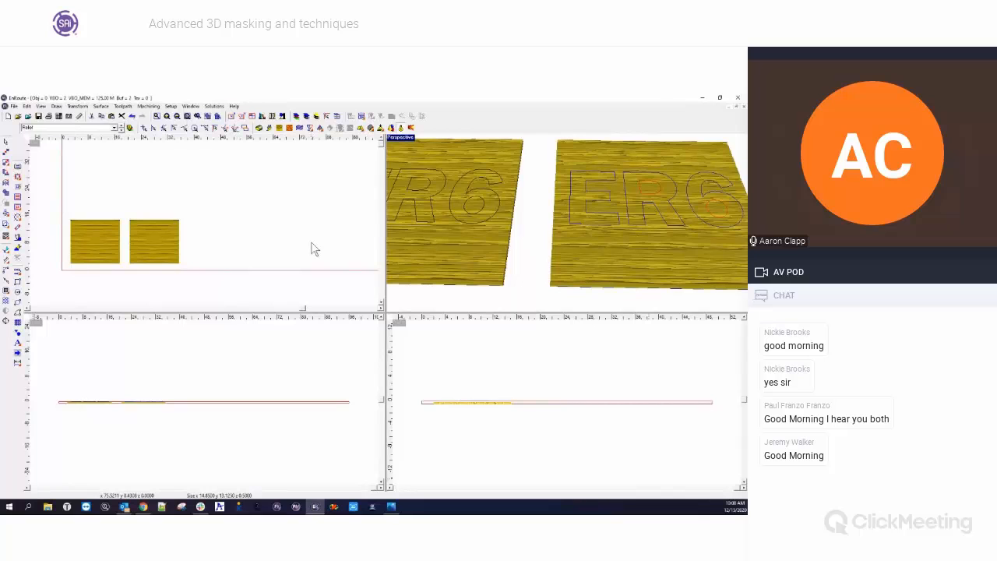
pyautogui.click(35, 145)
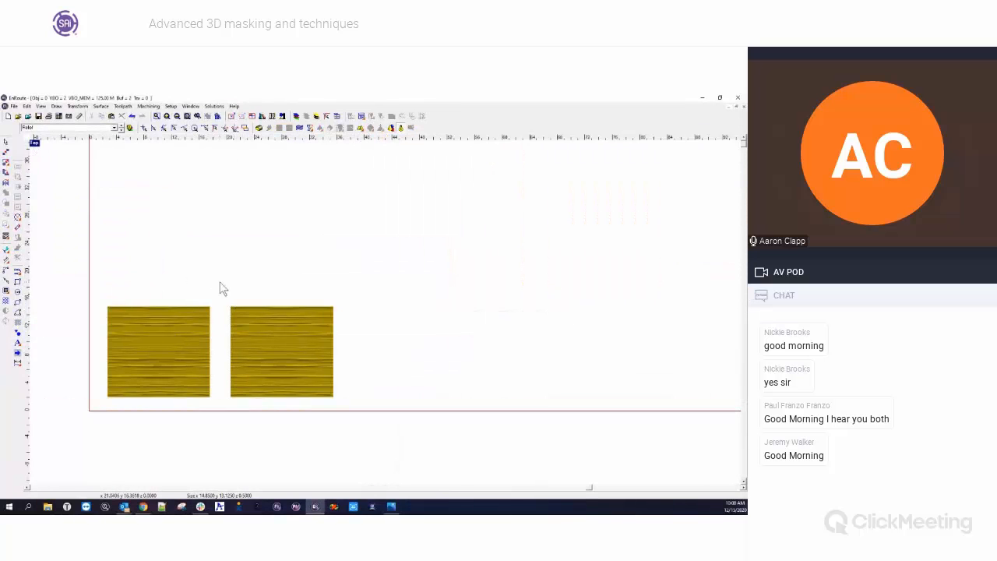
pyautogui.click(396, 128)
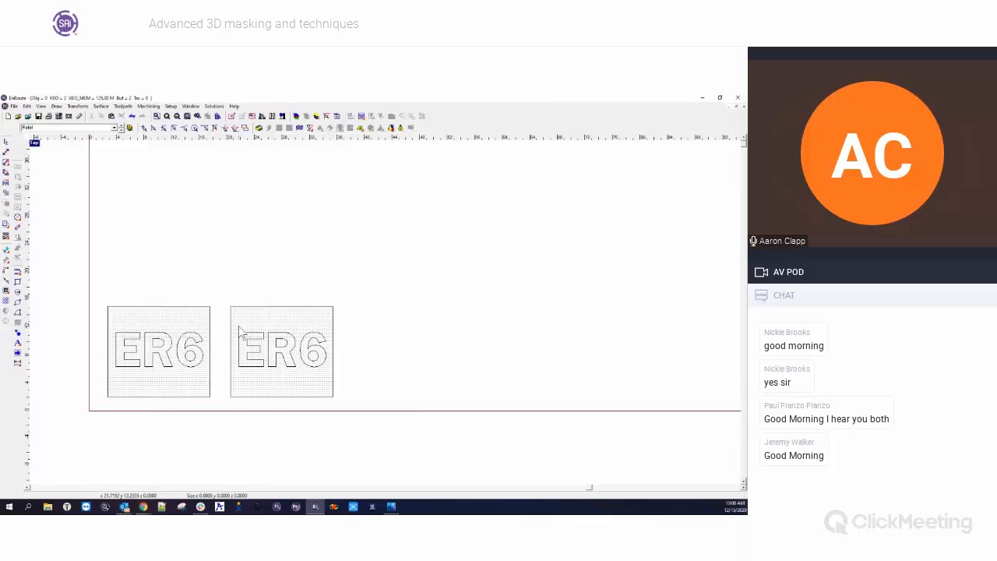
# Add the ER6 letters to the copied relief with Create Relief at 0.5000 height, and move the relief clear of its letter outlines
pyautogui.moveTo(221, 289); pyautogui.dragTo(341, 402)
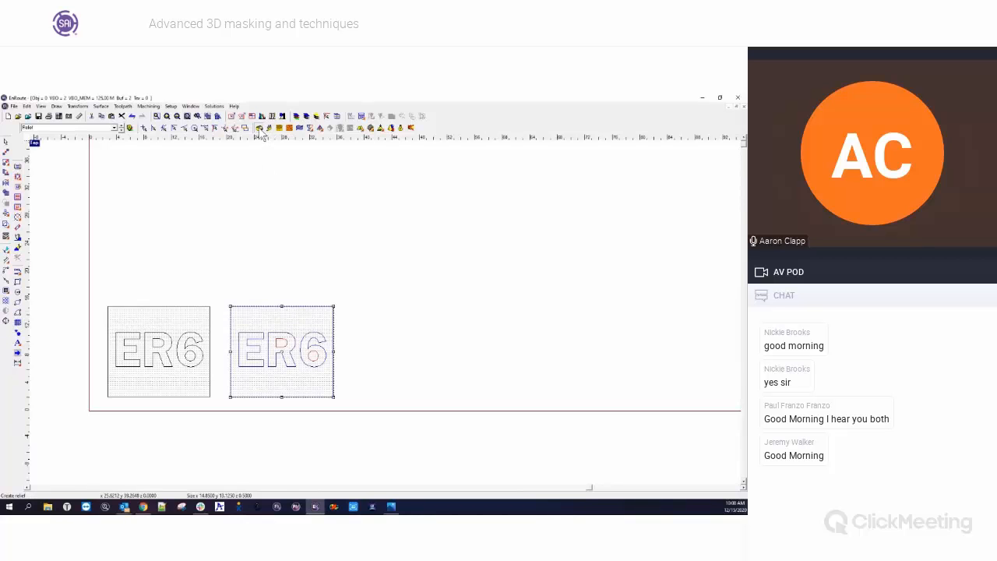
pyautogui.click(261, 130)
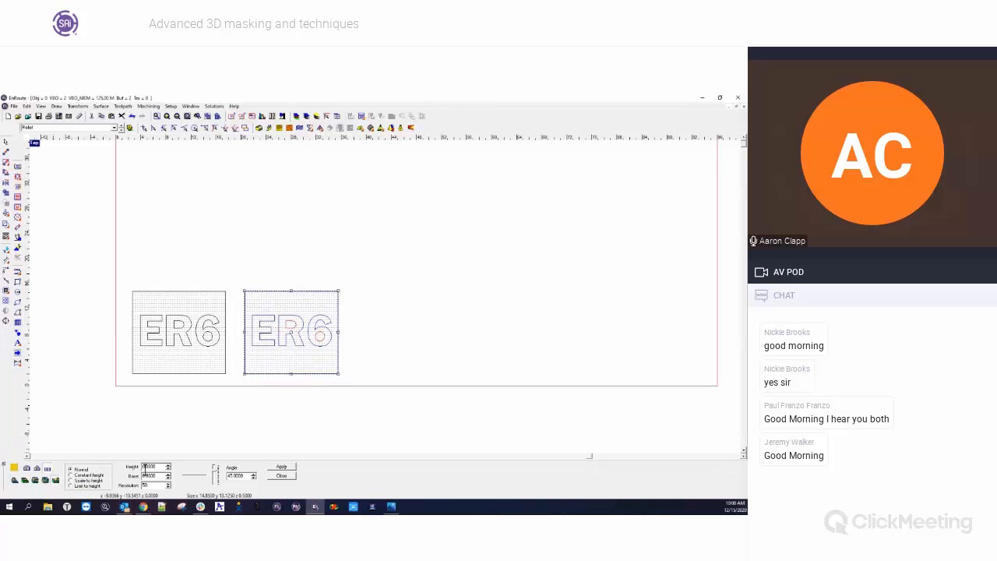
pyautogui.moveTo(159, 467); pyautogui.dragTo(132, 474)
pyautogui.write('5000')
pyautogui.click(281, 467)
pyautogui.click(283, 476)
pyautogui.click(289, 313)
pyautogui.moveTo(284, 352); pyautogui.dragTo(388, 355)
# Examine the raised ER6 letters and wood-grain surface of the copied relief up close in rendered perspective view
pyautogui.click(400, 128)
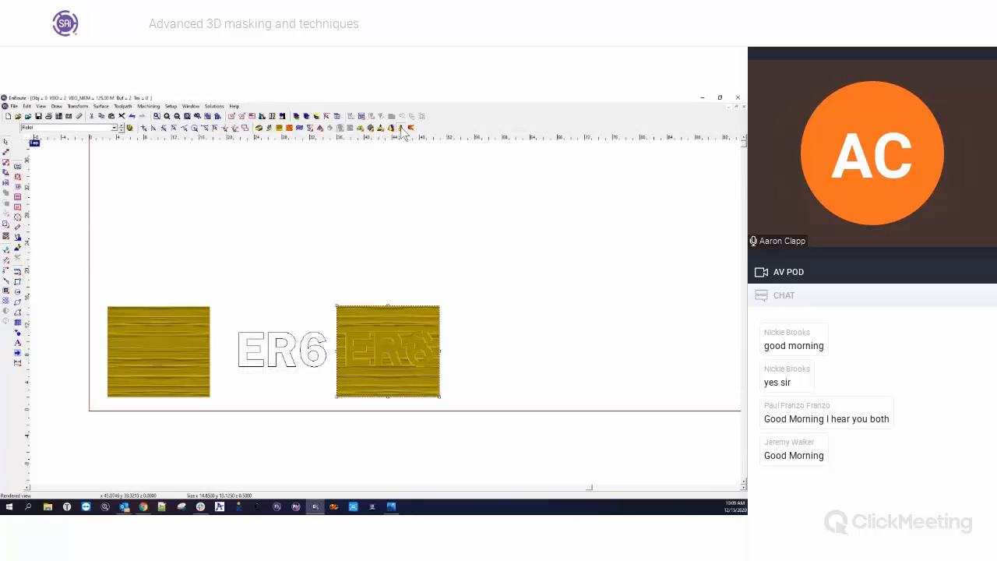
pyautogui.click(34, 144)
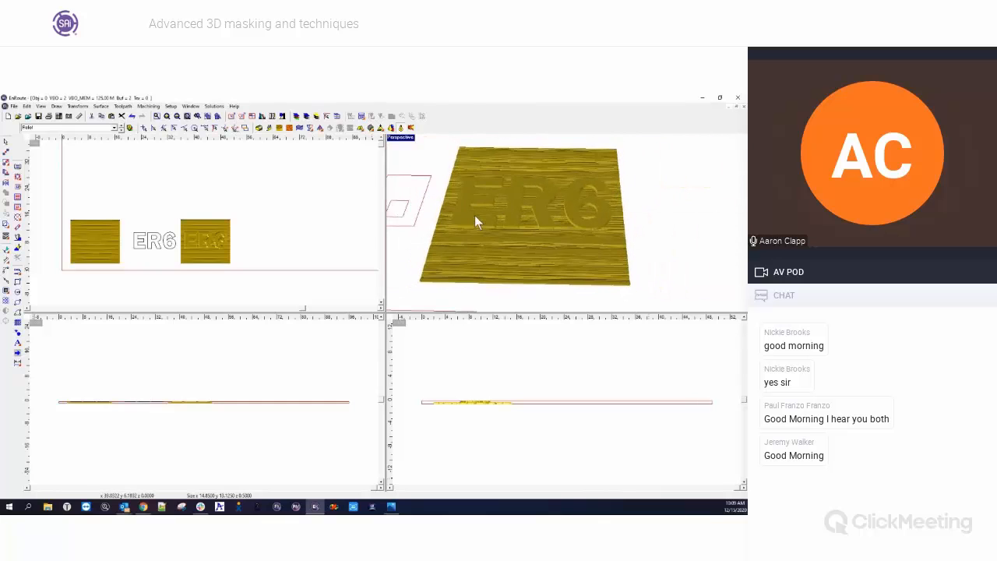
pyautogui.scroll(3, 563, 223)
pyautogui.moveTo(585, 244)
pyautogui.mouseDown()
pyautogui.moveTo(545, 225)
pyautogui.moveTo(571, 246)
pyautogui.moveTo(594, 247)
pyautogui.mouseUp()
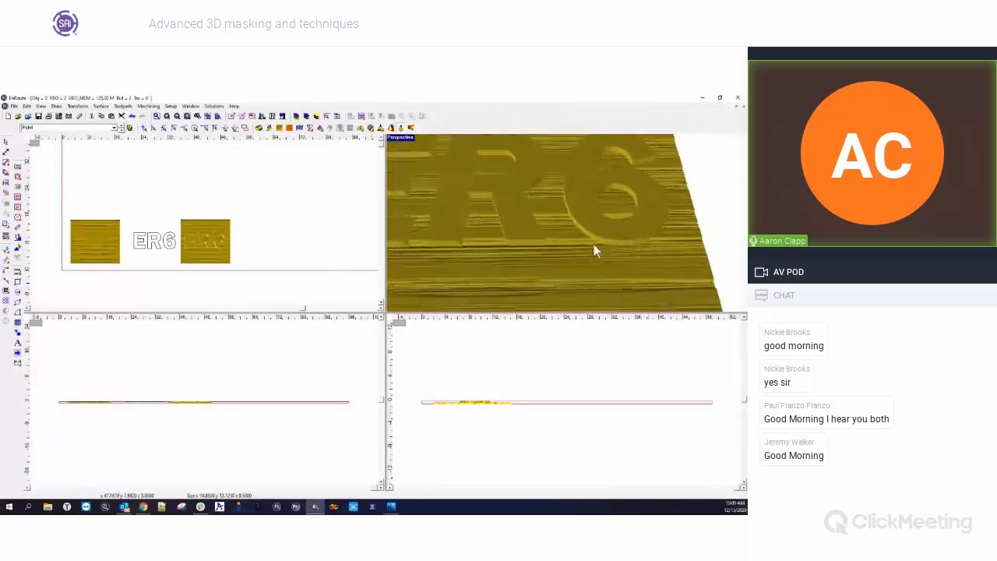
pyautogui.click(399, 145)
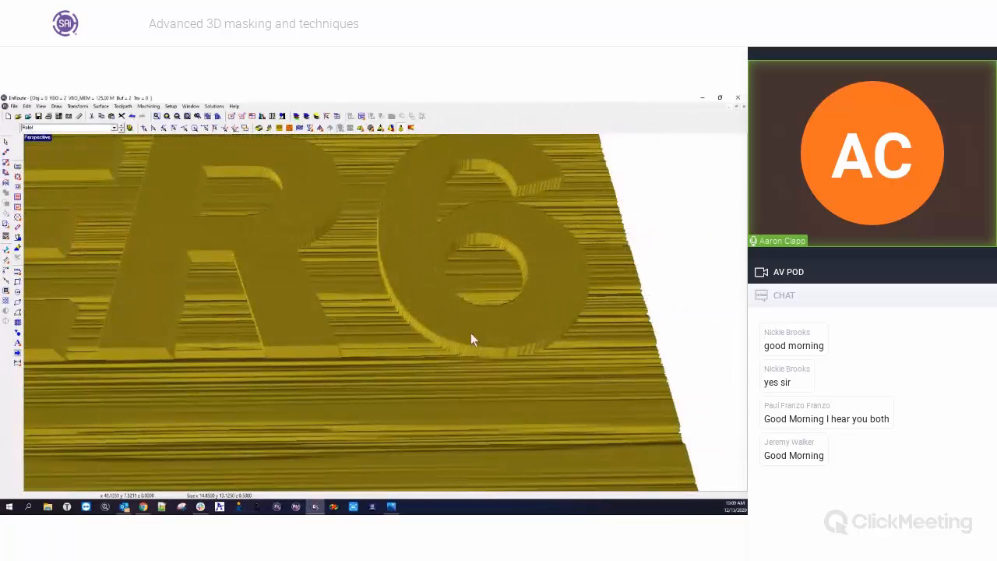
pyautogui.scroll(-3, 472, 338)
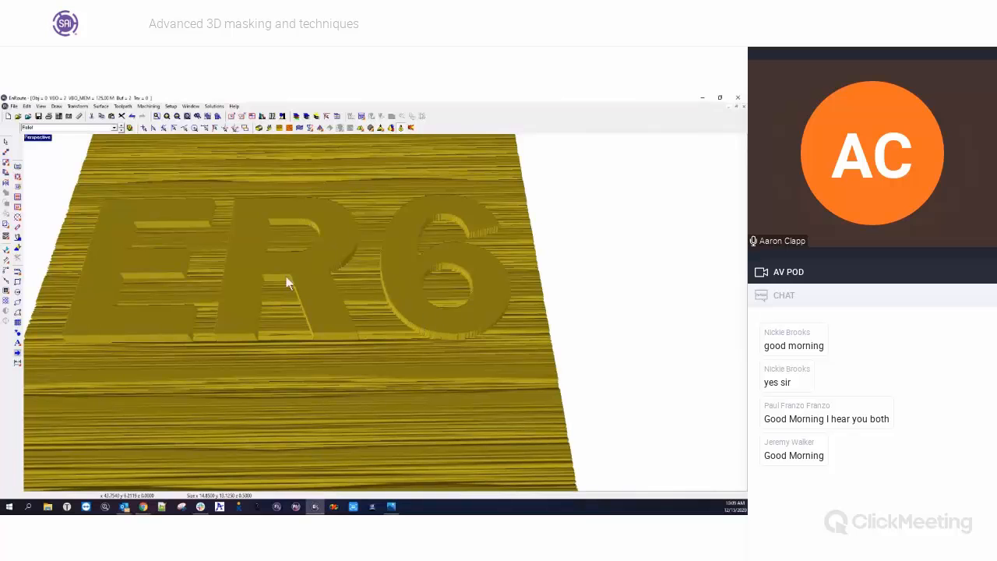
# Delete the loose ER6 letter outlines between the original relief and the modified copy
pyautogui.doubleClick(39, 138)
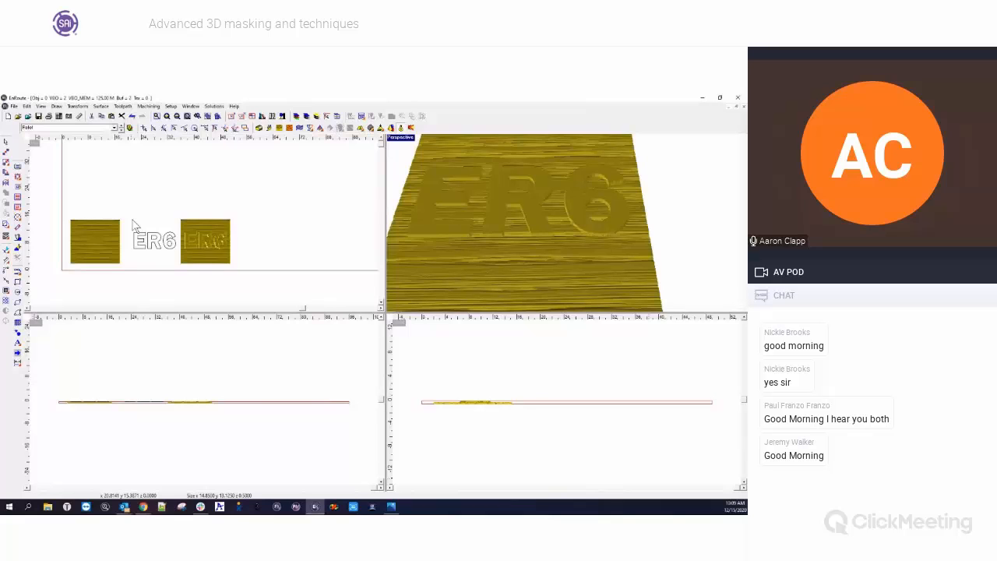
pyautogui.moveTo(131, 224); pyautogui.dragTo(184, 256)
pyautogui.press('Delete')
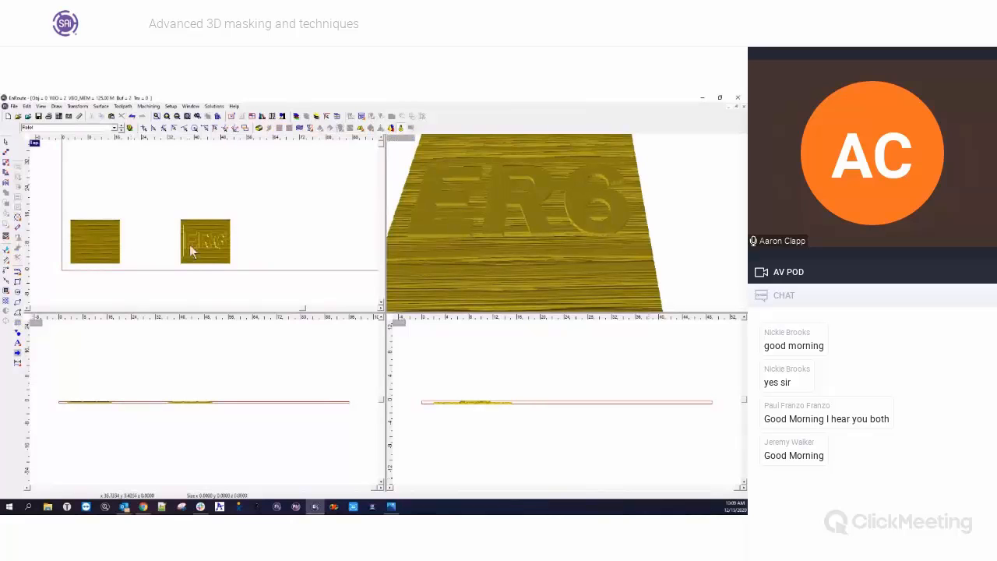
# Inspect the modified relief's raised letters from a low angle in the perspective view
pyautogui.click(191, 249)
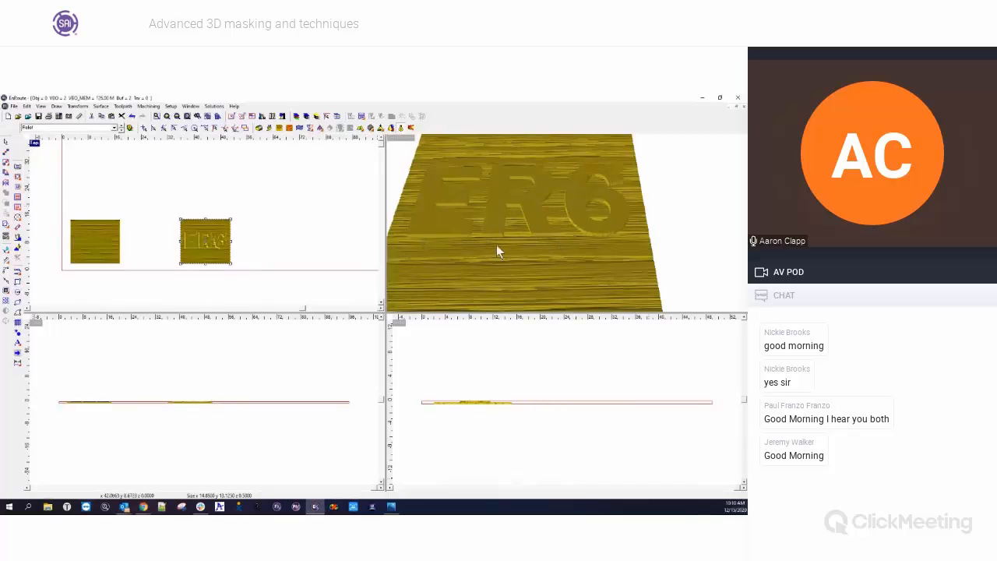
pyautogui.click(413, 153)
pyautogui.moveTo(483, 249)
pyautogui.mouseDown()
pyautogui.moveTo(507, 213)
pyautogui.moveTo(525, 222)
pyautogui.moveTo(526, 187)
pyautogui.moveTo(534, 256)
pyautogui.moveTo(492, 249)
pyautogui.moveTo(547, 248)
pyautogui.moveTo(542, 288)
pyautogui.moveTo(562, 264)
pyautogui.moveTo(551, 216)
pyautogui.moveTo(614, 257)
pyautogui.mouseUp()
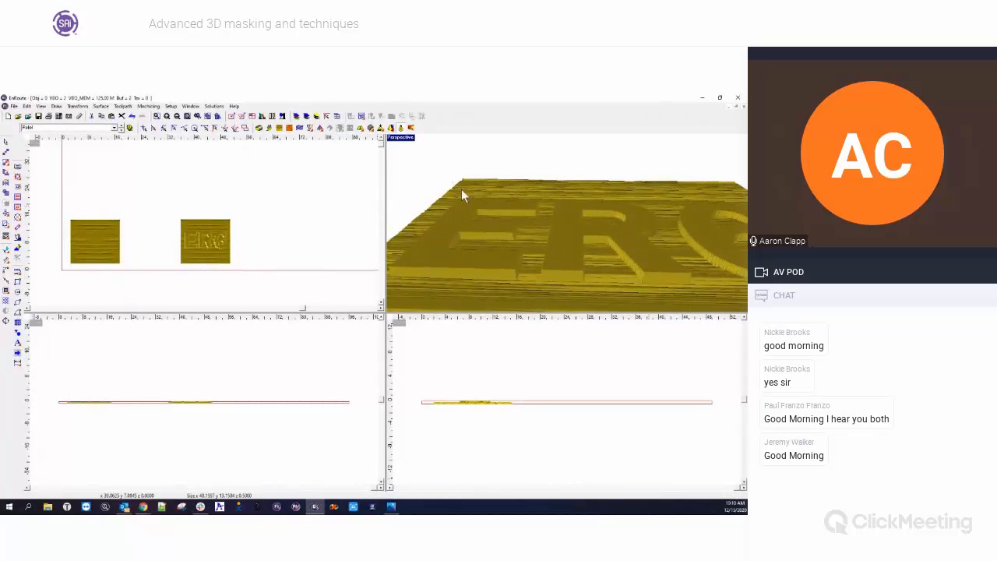
# Delete the modified relief copy and return the top view to wireframe display
pyautogui.doubleClick(35, 144)
pyautogui.moveTo(294, 275); pyautogui.dragTo(465, 416)
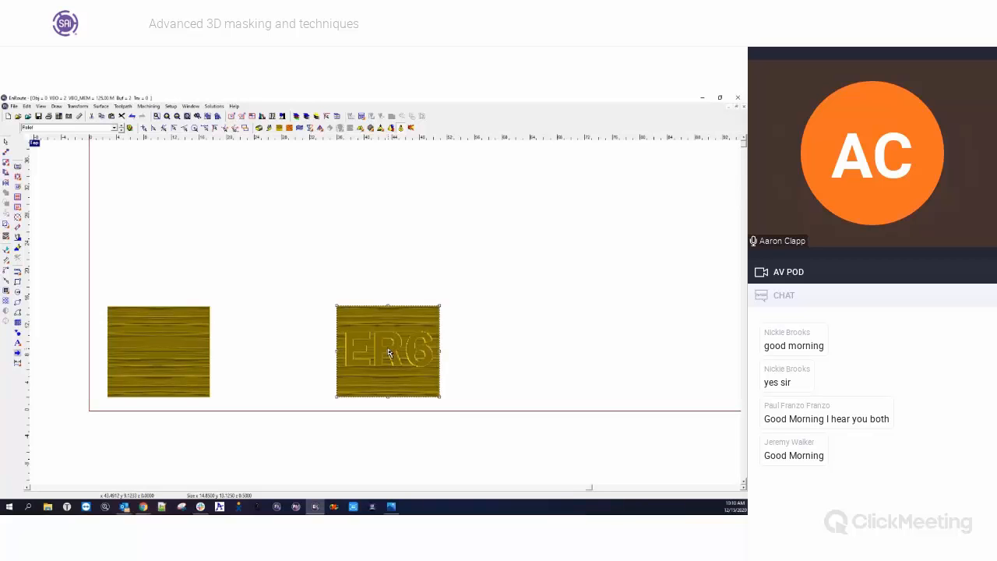
pyautogui.click(401, 128)
pyautogui.press('Delete')
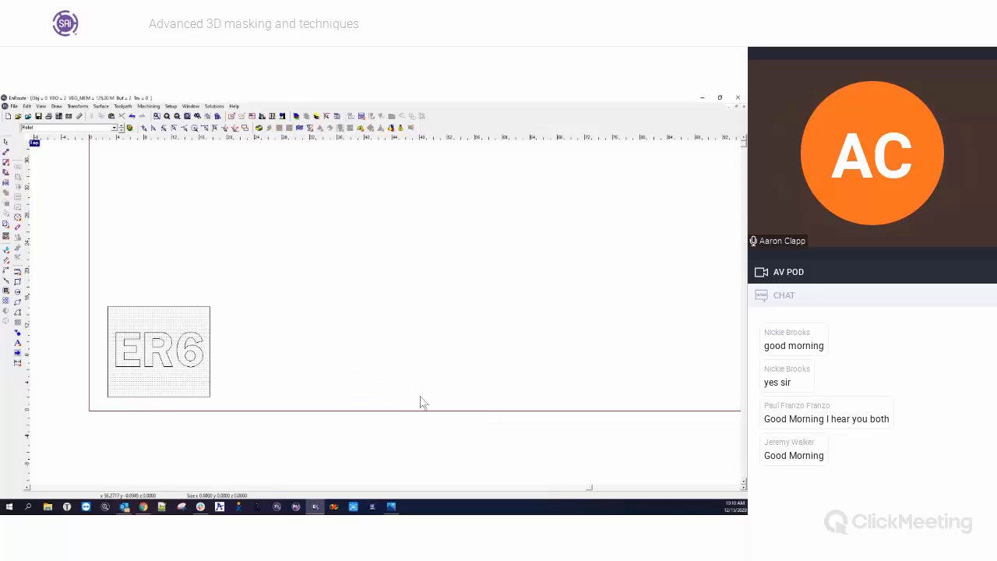
# Check the original ER6 relief in rendered display and switch back to wireframe
pyautogui.scroll(4, 67, 388)
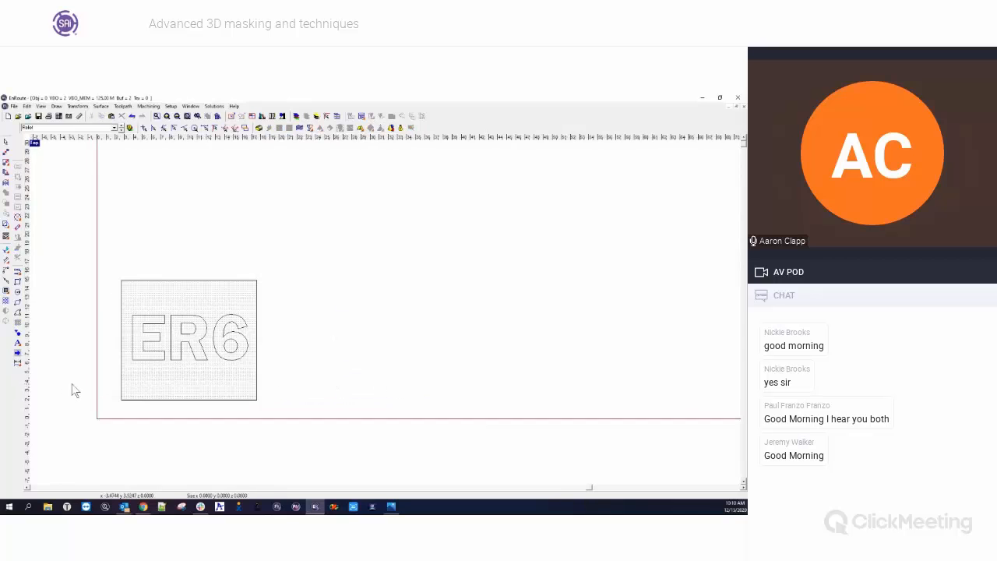
pyautogui.click(401, 129)
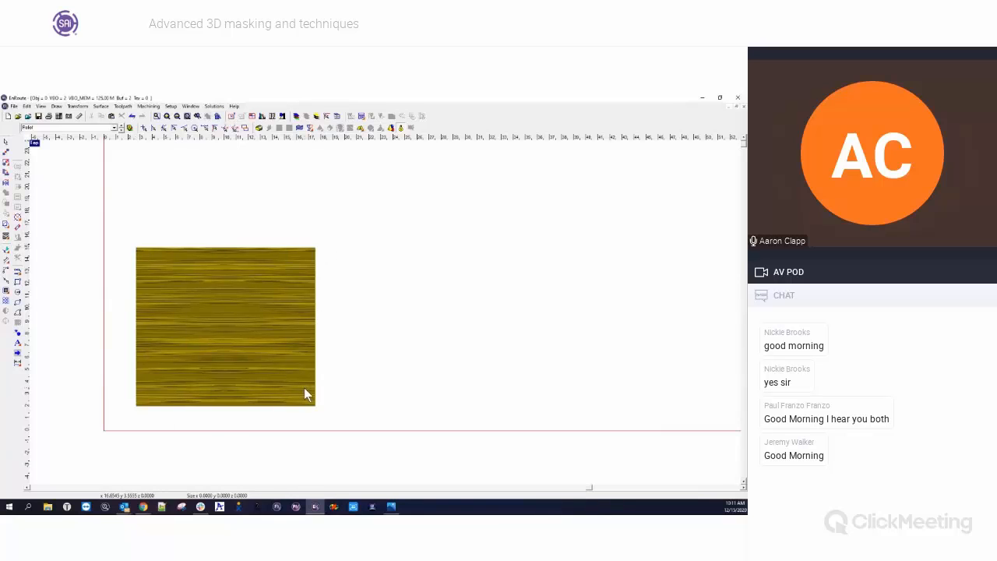
pyautogui.click(401, 129)
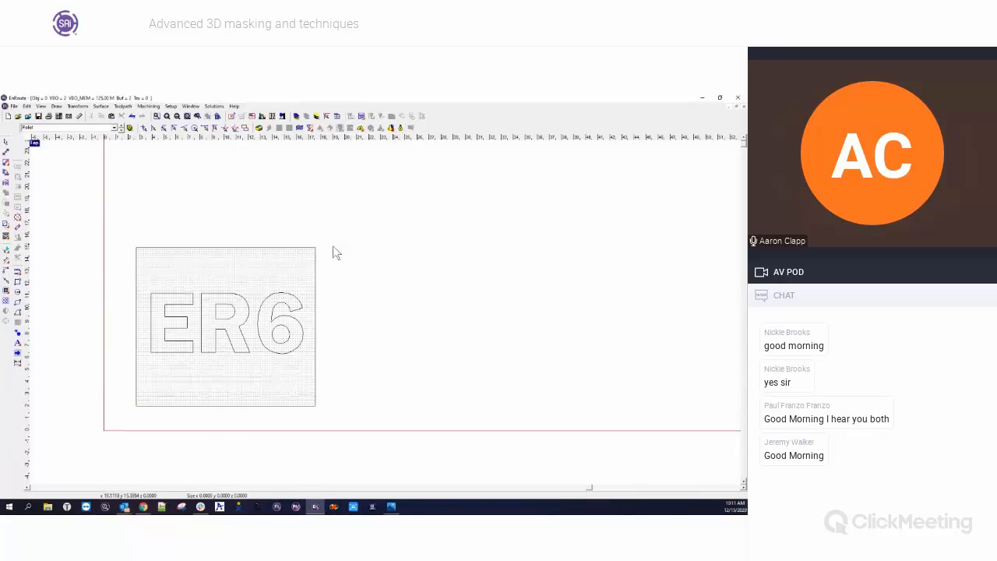
# Create a new layer in the Layers dialog and accept it
pyautogui.moveTo(117, 220); pyautogui.dragTo(324, 427)
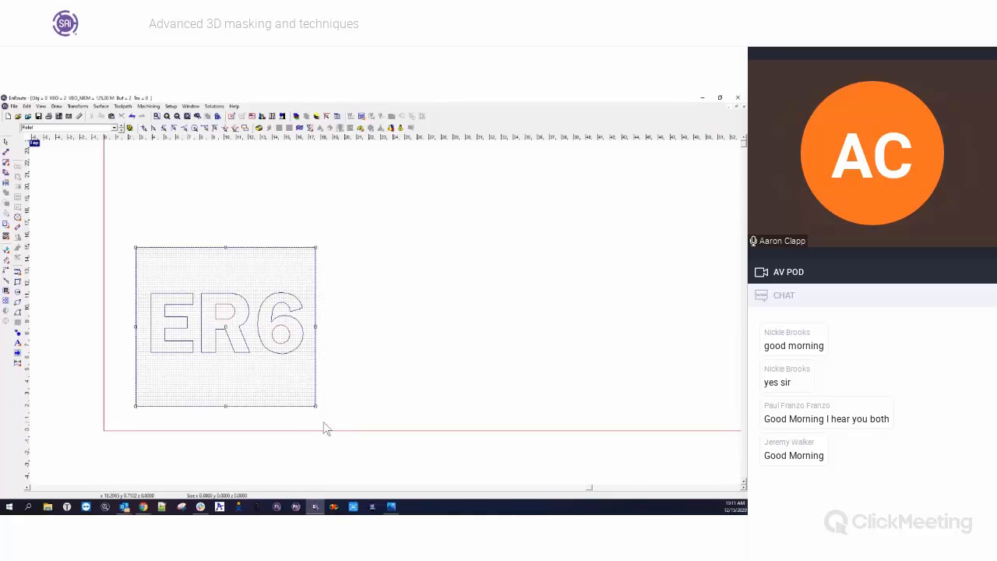
pyautogui.click(297, 116)
pyautogui.moveTo(373, 252); pyautogui.dragTo(480, 225)
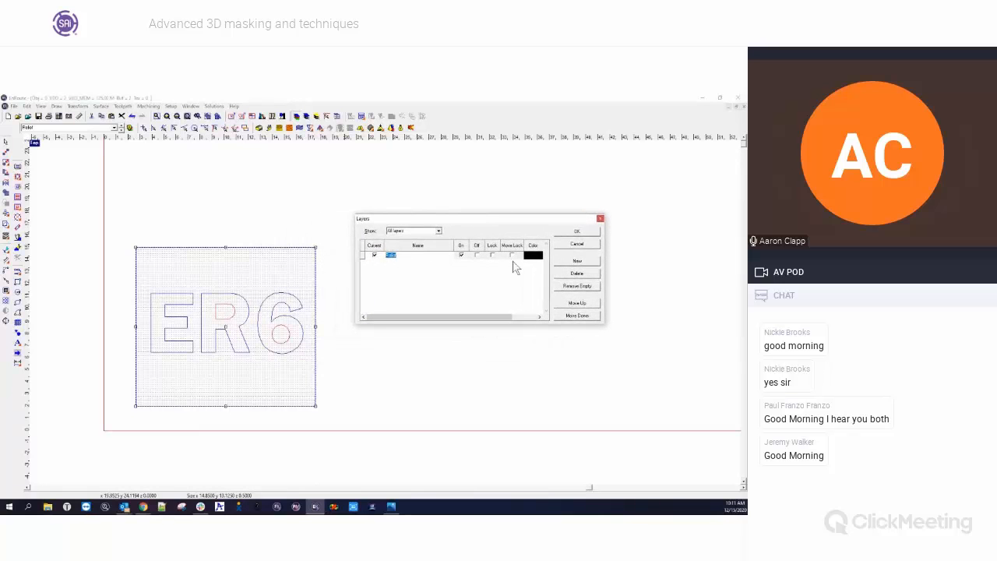
pyautogui.click(577, 260)
pyautogui.click(577, 232)
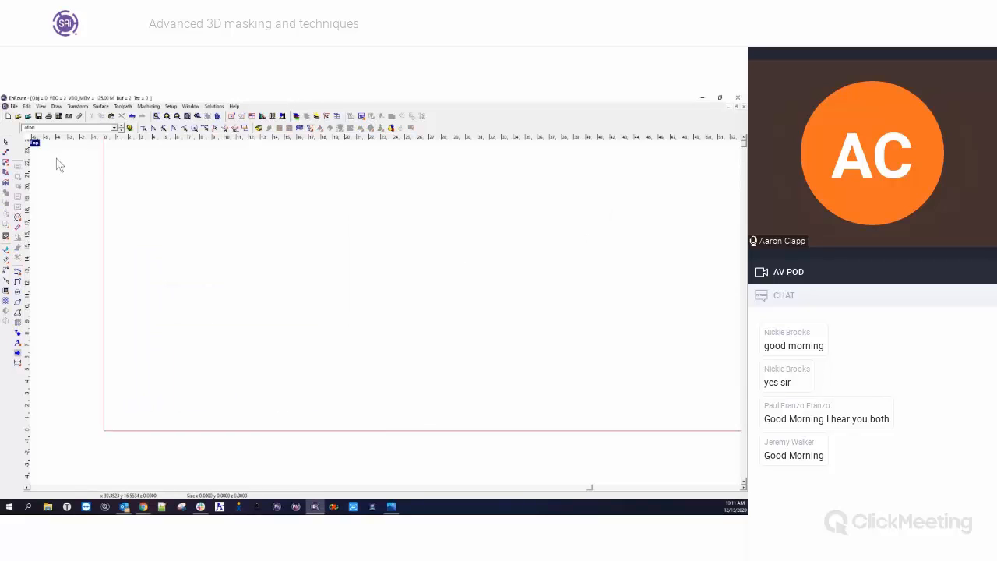
# Return to the original layer and copy the ER6 relief together with its letter outlines
pyautogui.click(121, 129)
pyautogui.click(121, 128)
pyautogui.click(121, 128)
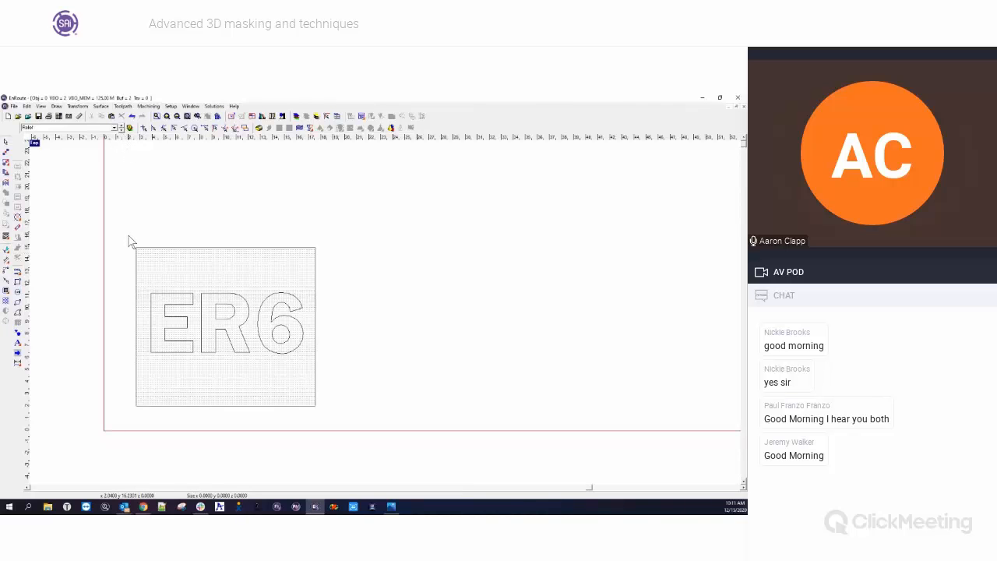
pyautogui.moveTo(128, 236); pyautogui.dragTo(325, 416)
pyautogui.rightClick(240, 310)
pyautogui.click(275, 484)
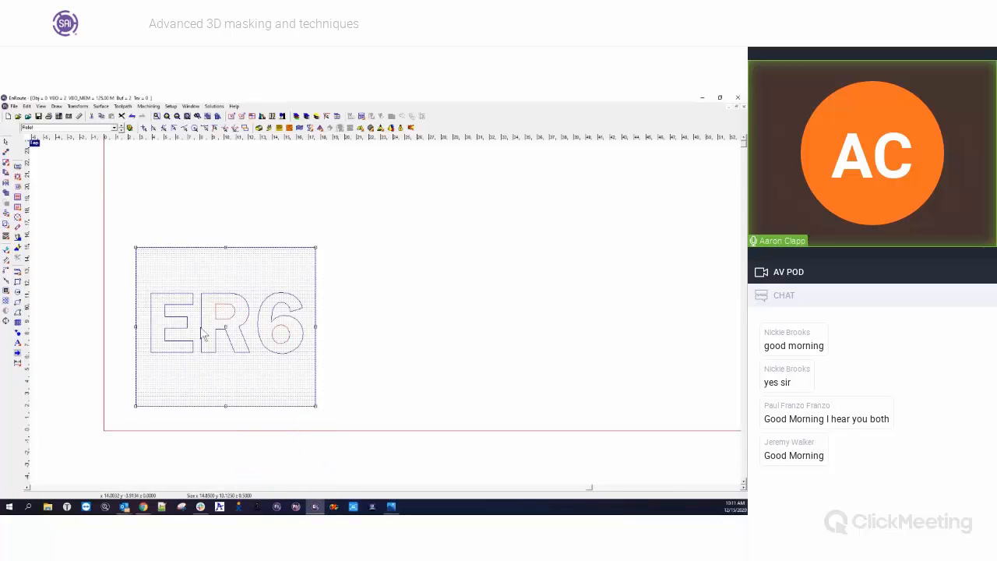
# Switch to the new layer and paste the copied ER6 relief and letter outlines onto it
pyautogui.click(122, 129)
pyautogui.rightClick(282, 306)
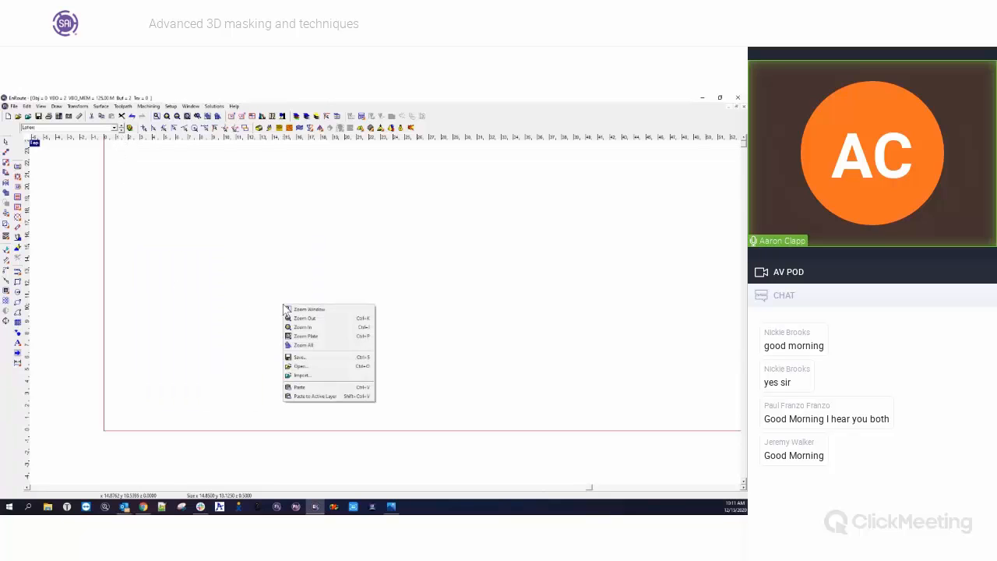
pyautogui.click(311, 398)
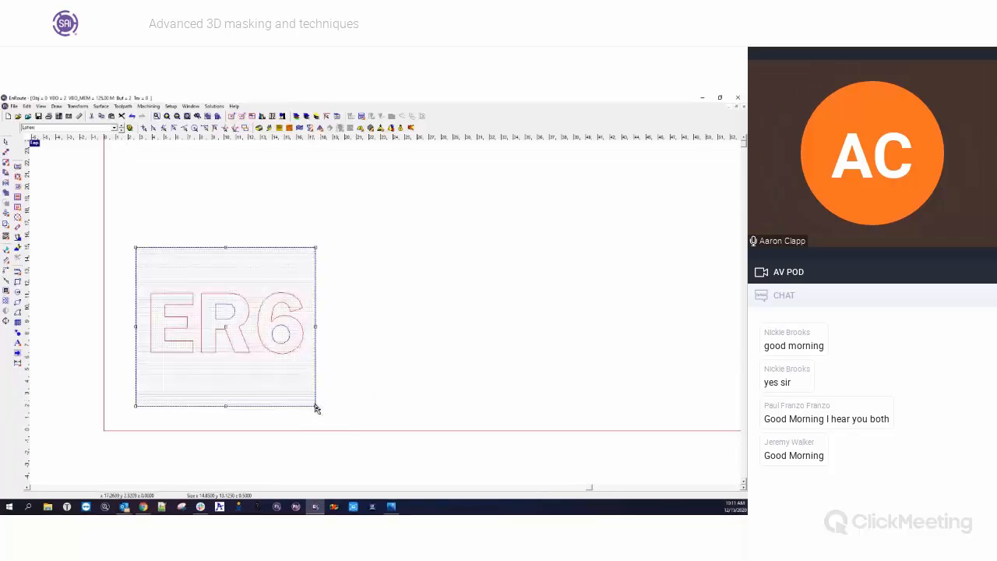
pyautogui.click(382, 418)
pyautogui.click(349, 349)
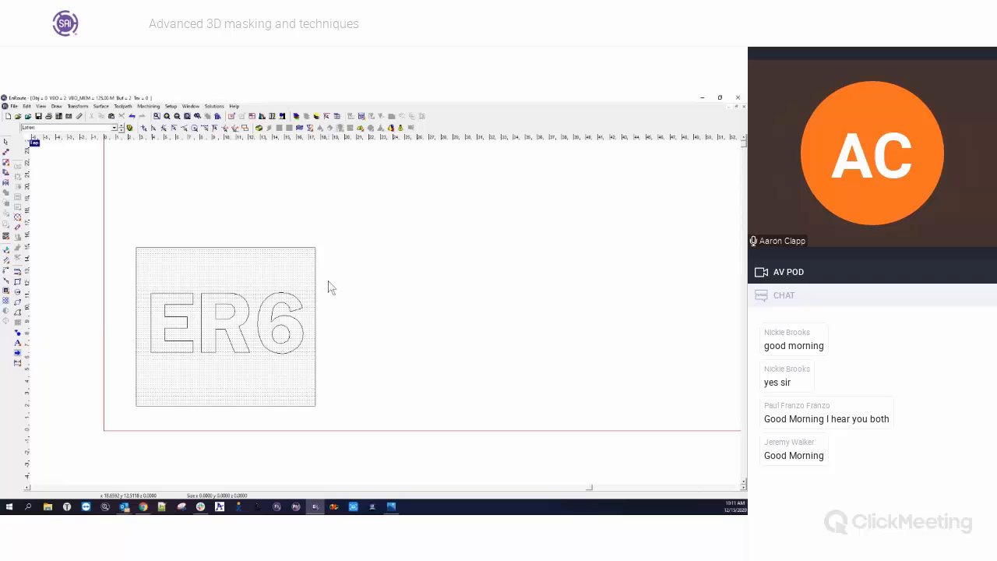
# Clear the relief from the pasted rectangle and compare the flat contours with the display of all layers
pyautogui.click(255, 249)
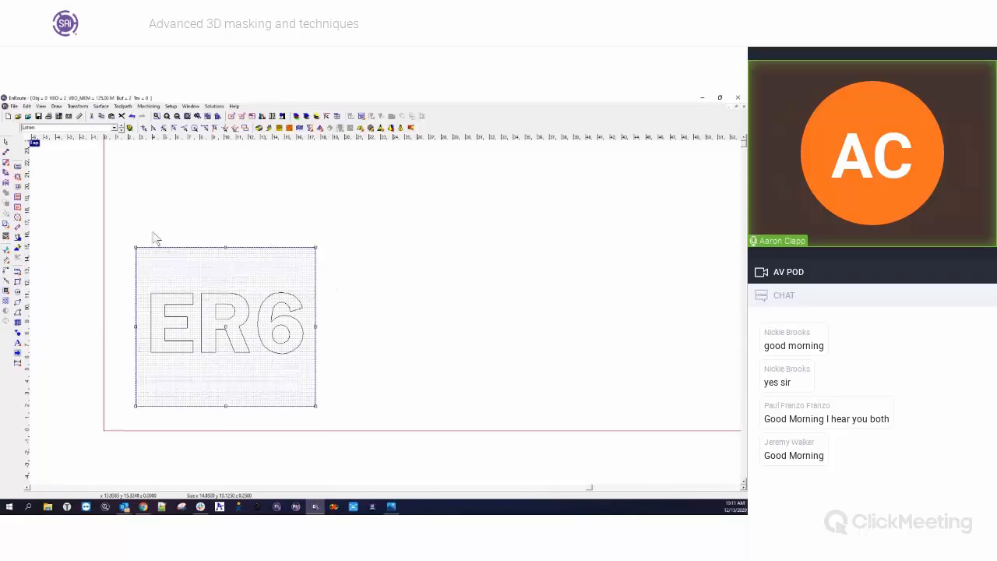
pyautogui.click(411, 128)
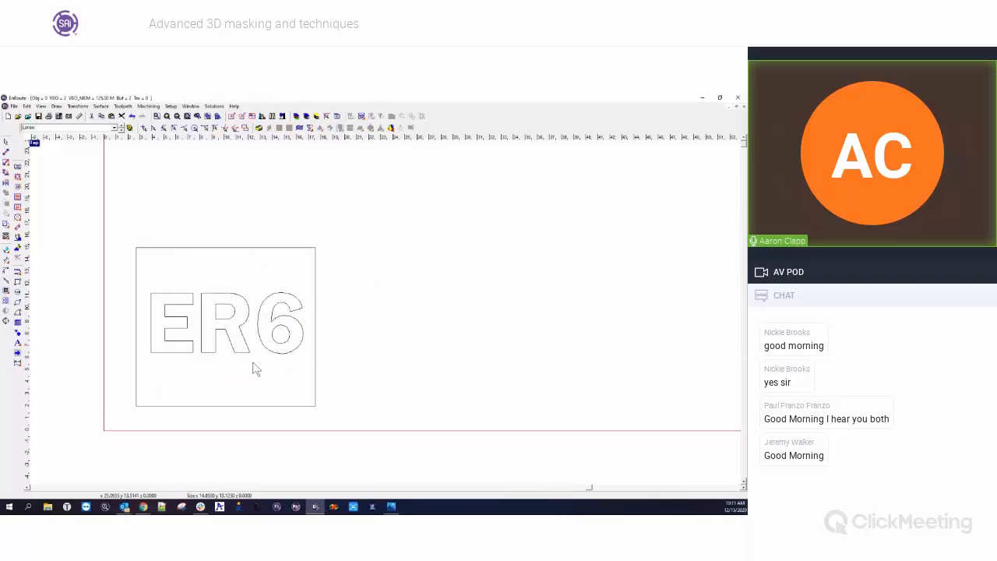
pyautogui.click(130, 128)
pyautogui.click(130, 127)
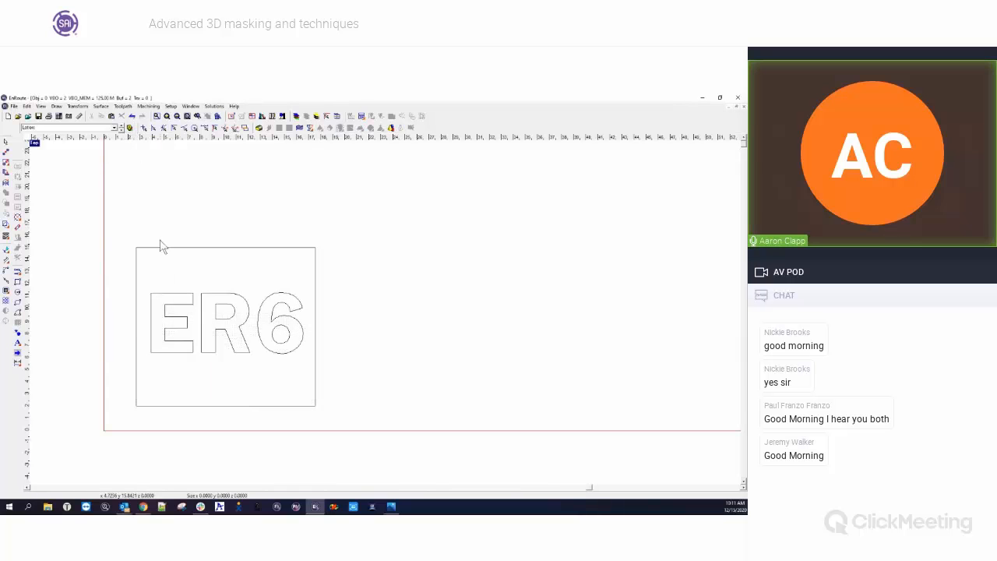
pyautogui.click(131, 128)
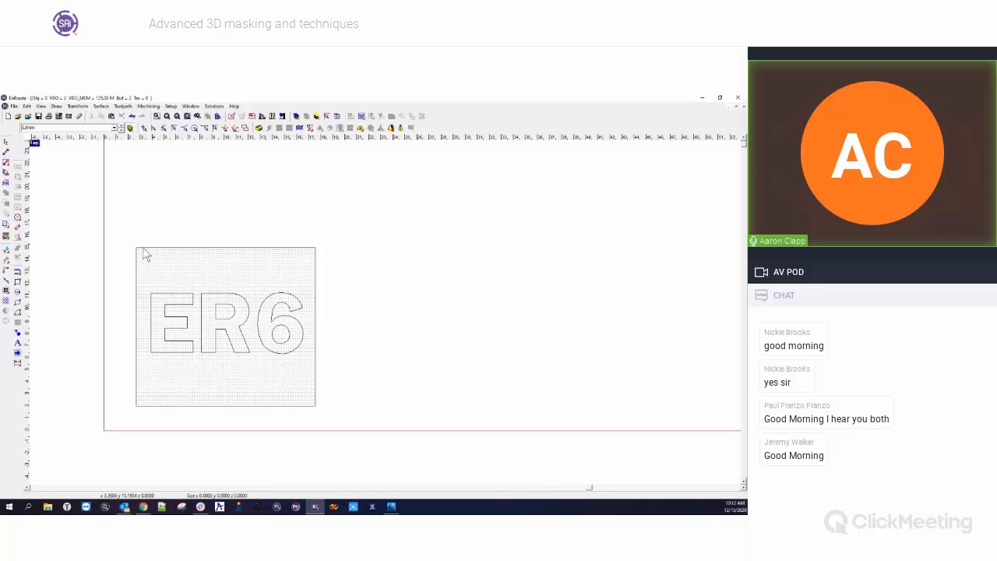
# Draw a rectangle about 16.7 by 15.4 around the relief, and delete it
pyautogui.click(17, 288)
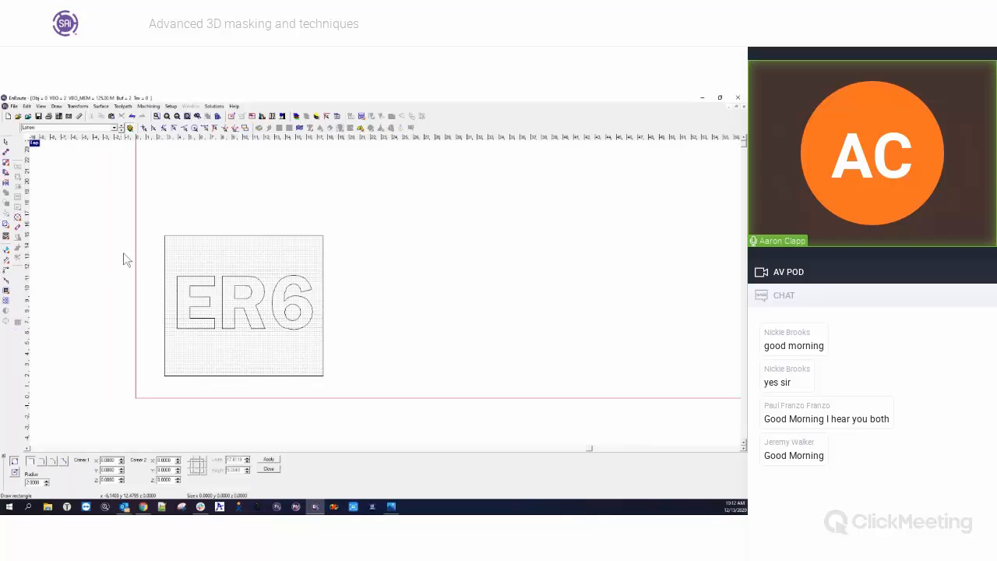
pyautogui.moveTo(152, 227); pyautogui.dragTo(329, 392)
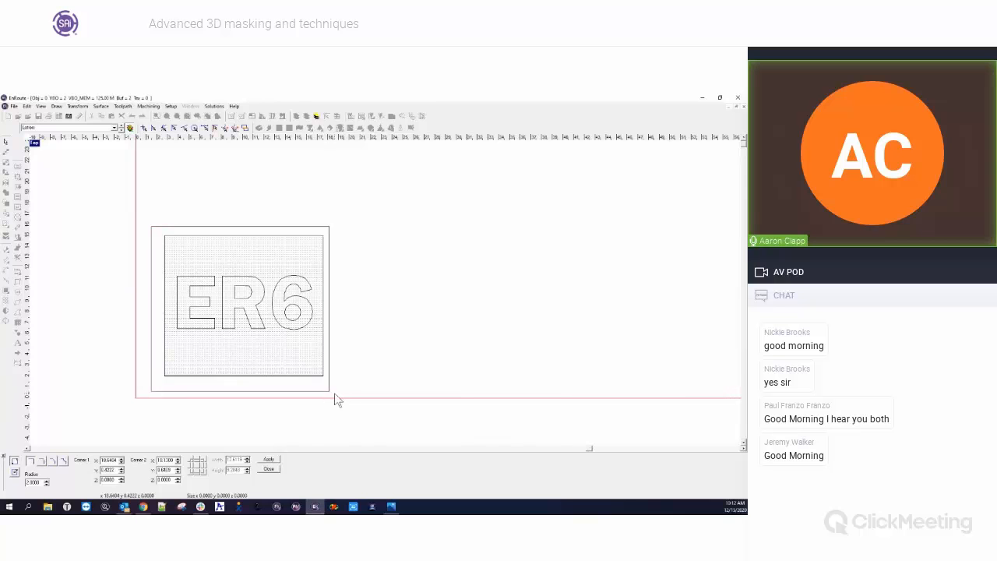
pyautogui.click(269, 468)
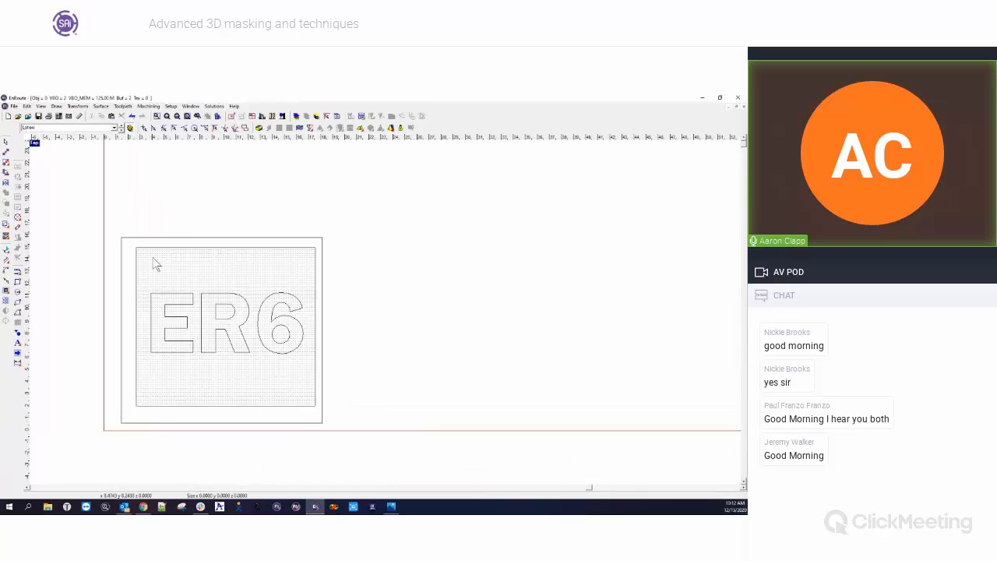
pyautogui.click(212, 239)
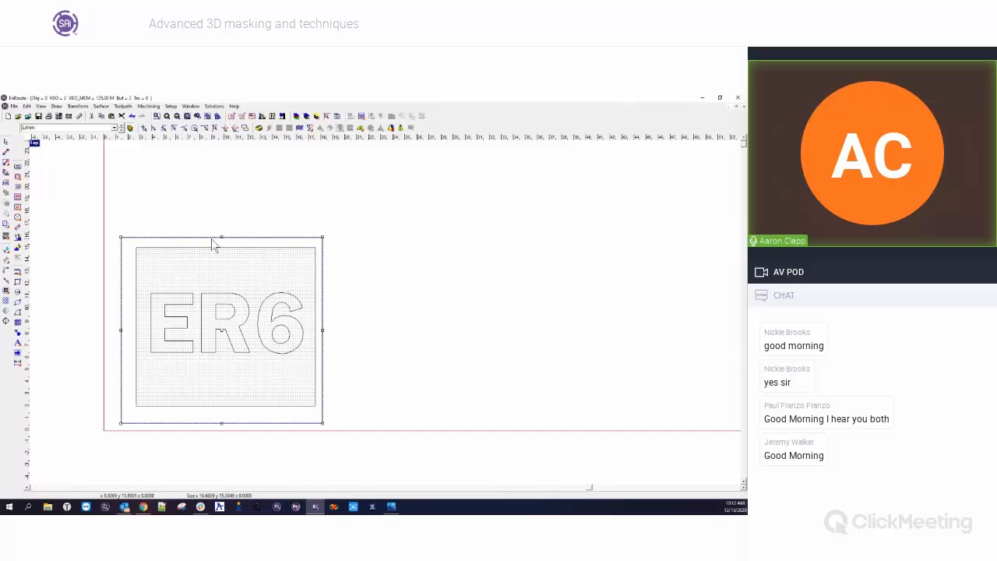
pyautogui.press('Delete')
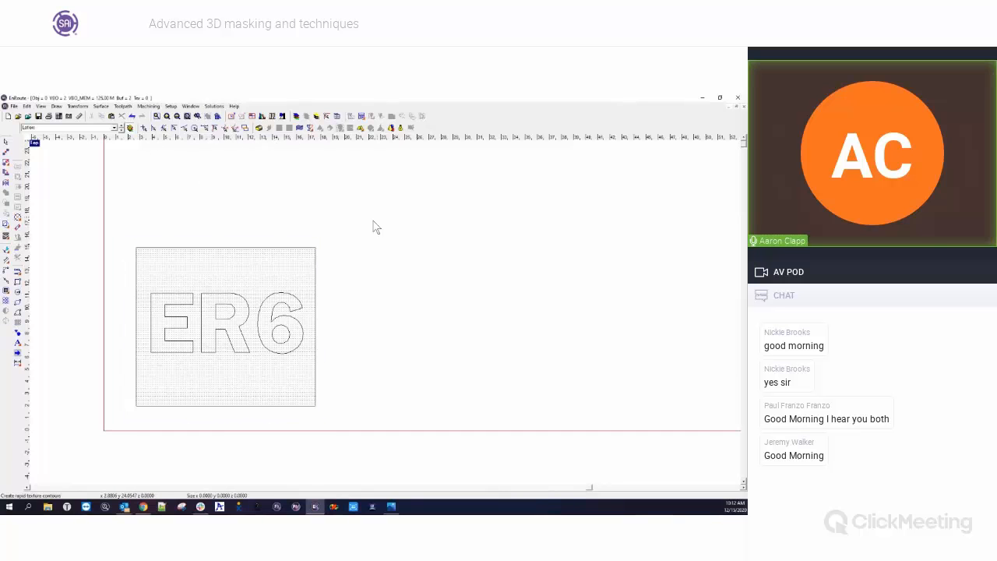
# Examine the flat rectangle and letter contours on the new layer, alone and with all layers displayed
pyautogui.click(131, 129)
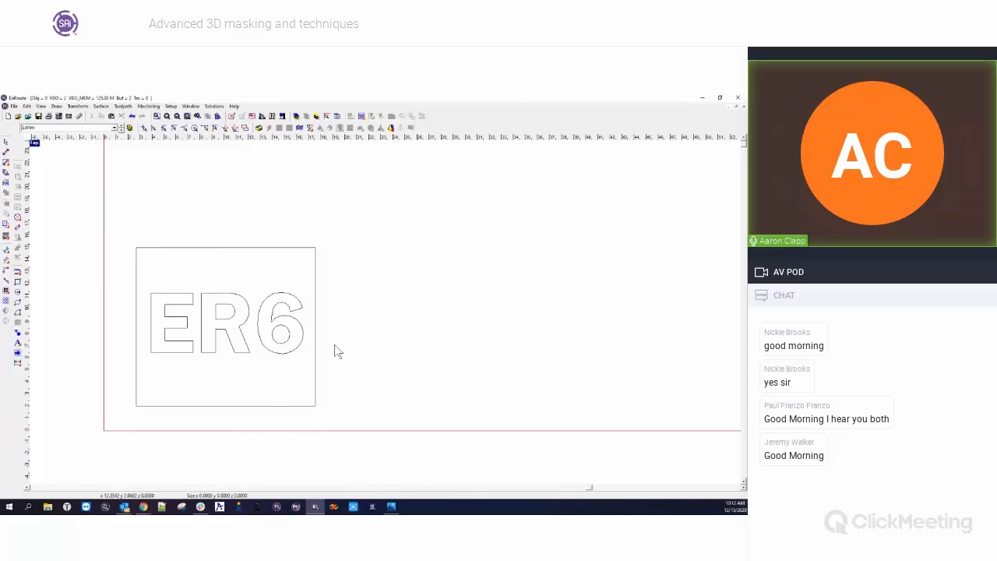
pyautogui.moveTo(117, 233); pyautogui.dragTo(329, 423)
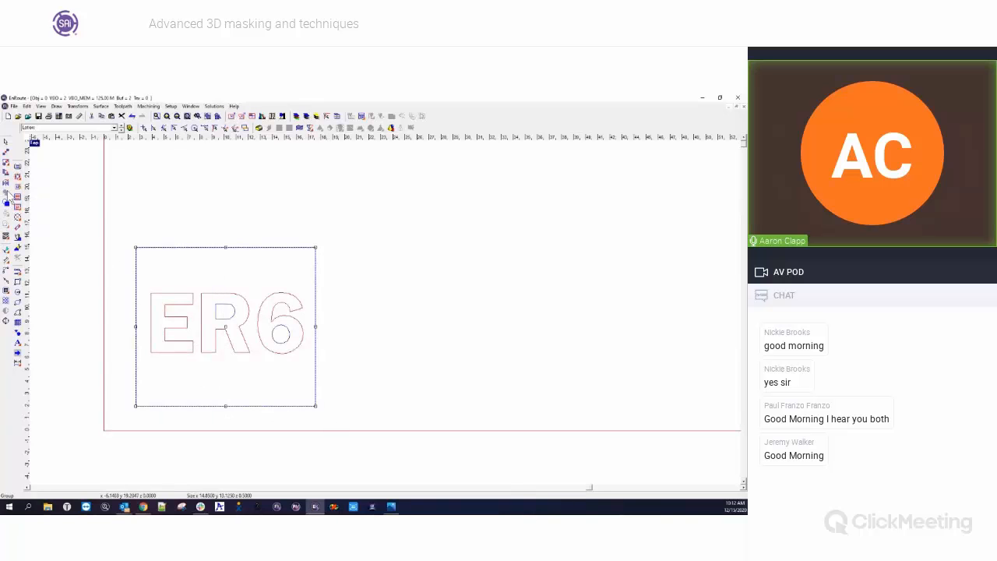
pyautogui.click(129, 130)
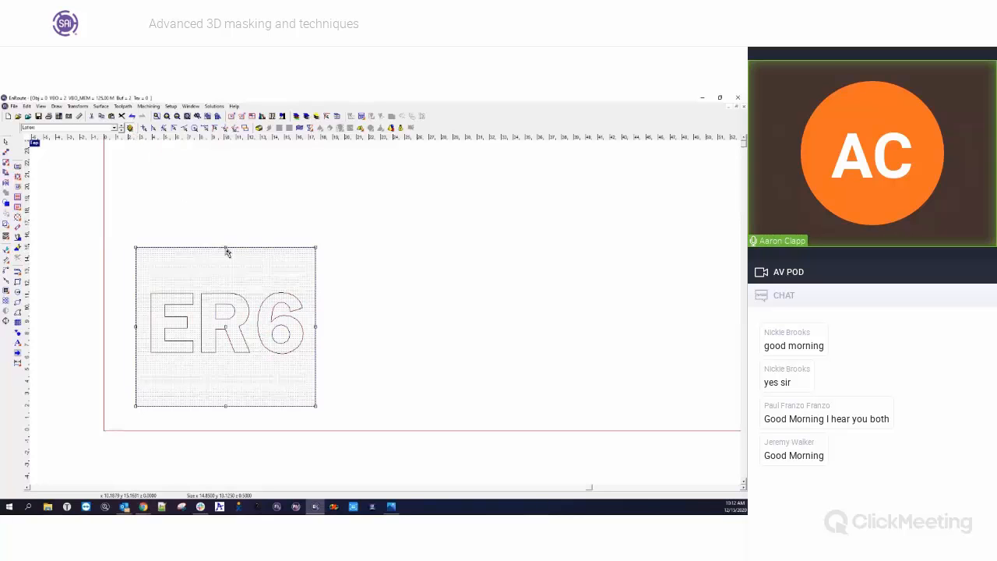
pyautogui.click(399, 211)
pyautogui.click(131, 130)
# Return to the relief layer and delete its ER6 letter outlines, leaving only the relief
pyautogui.click(120, 124)
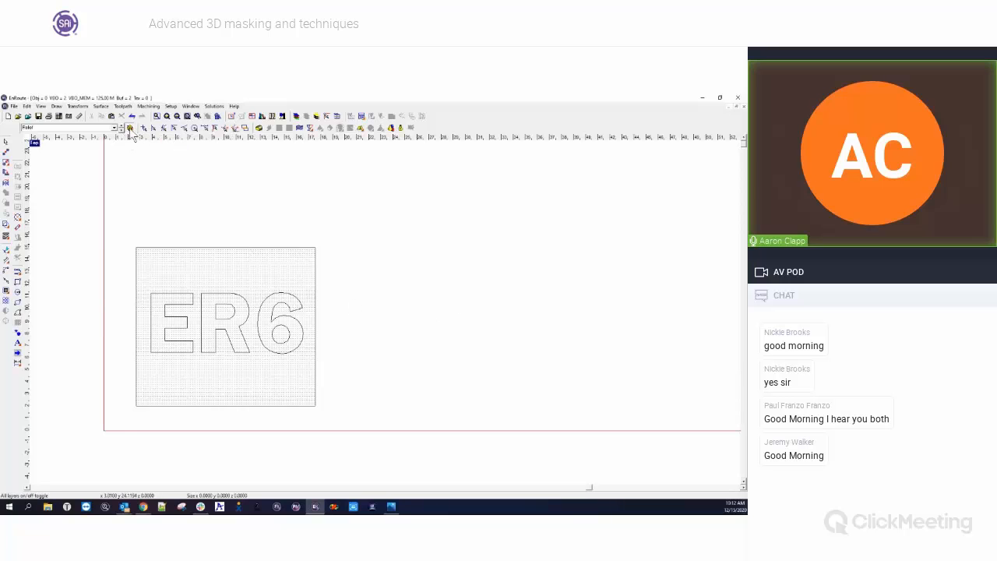
pyautogui.moveTo(128, 265); pyautogui.dragTo(310, 381)
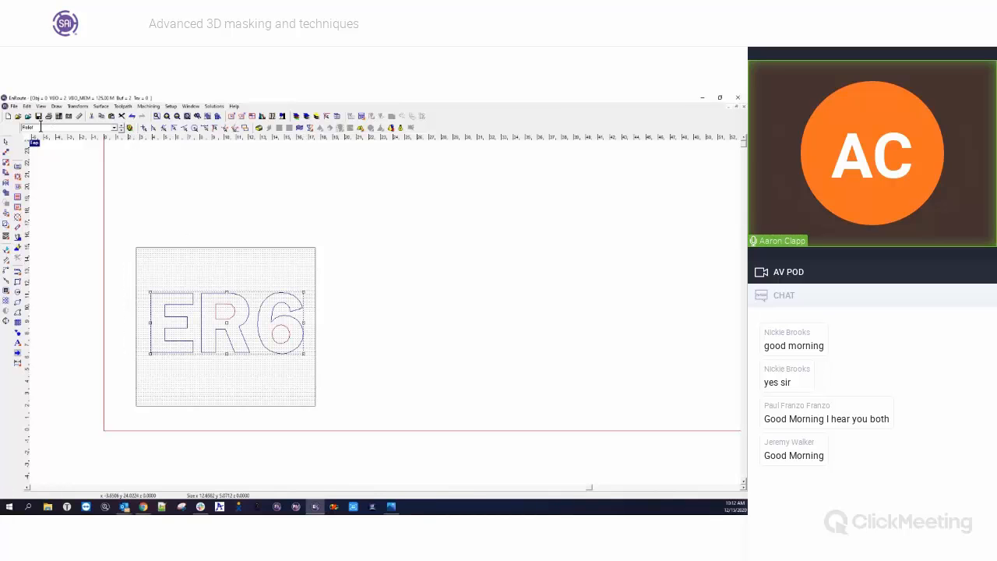
pyautogui.press('Delete')
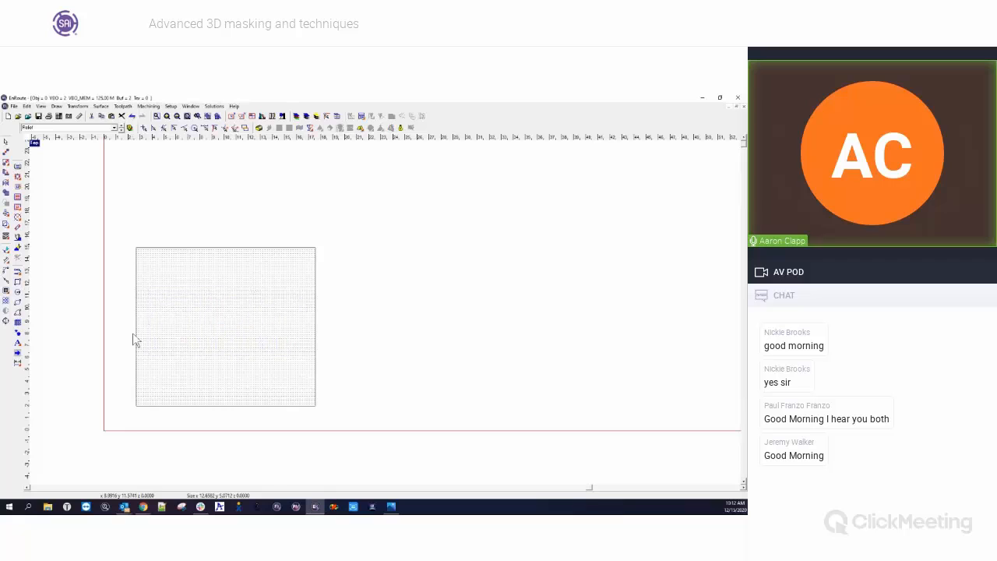
pyautogui.click(122, 130)
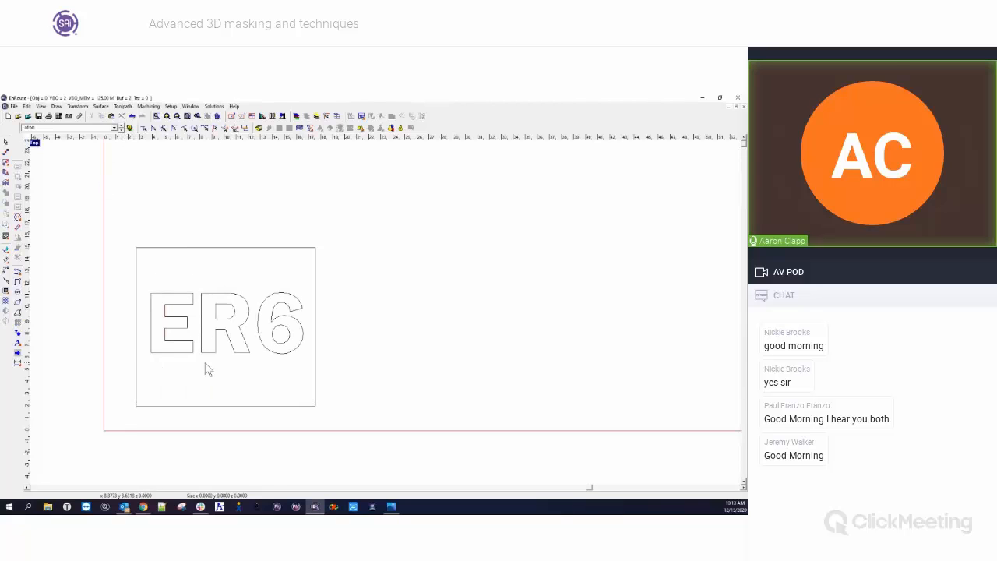
pyautogui.click(122, 130)
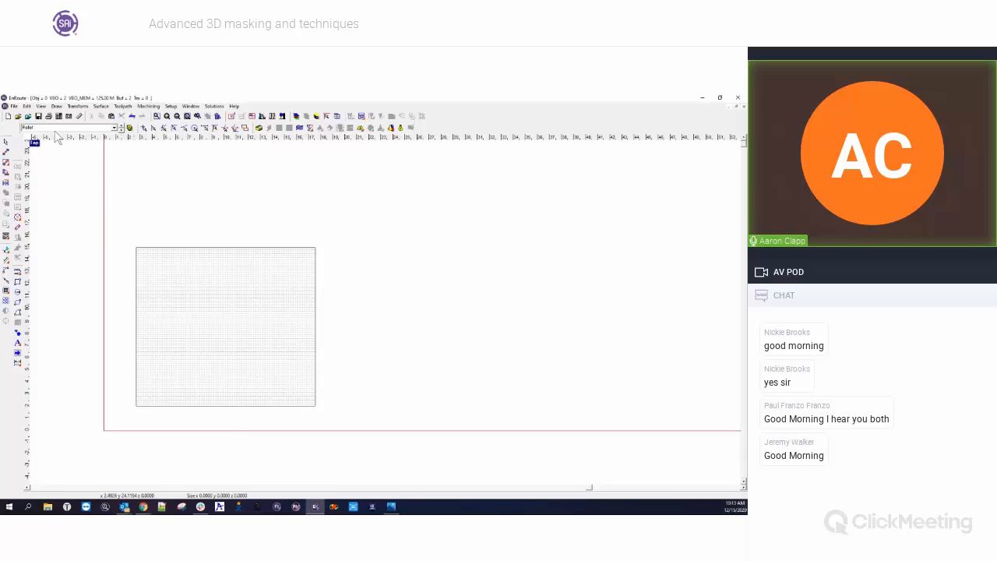
# Start a hatch fill on the relief and flat contours from both layers, replacing its tool with the 1/8" Ball End Mill
pyautogui.click(152, 254)
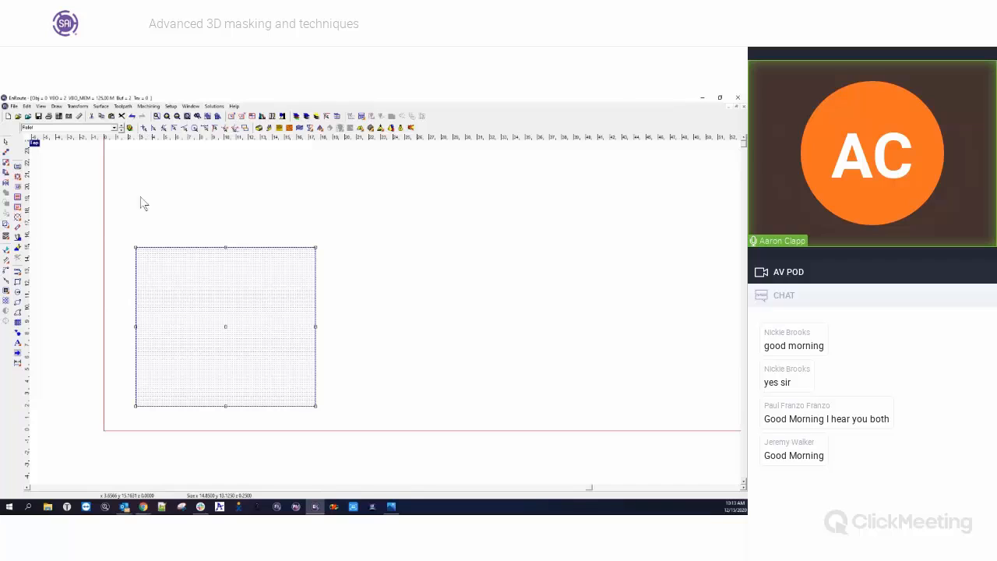
pyautogui.click(130, 128)
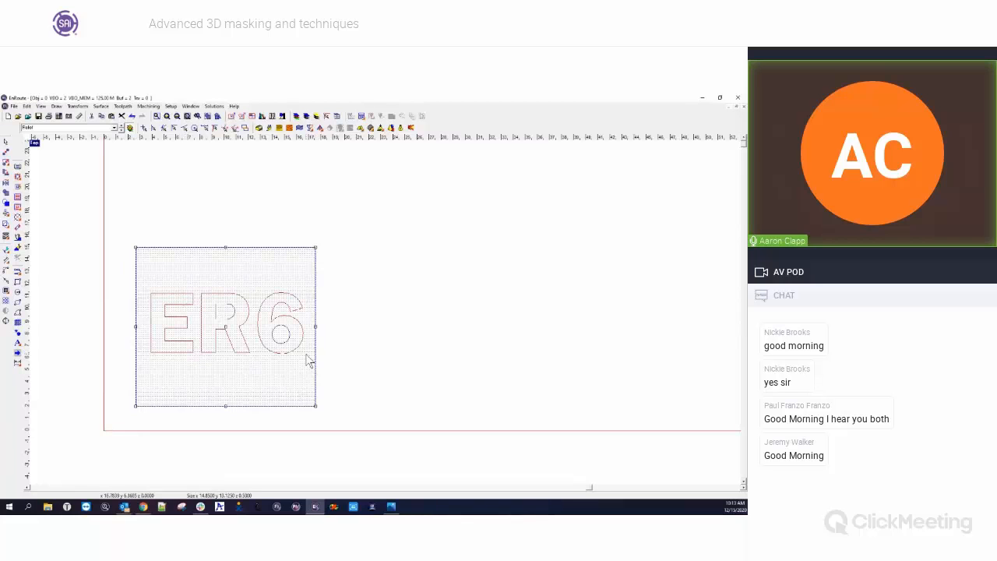
pyautogui.click(19, 200)
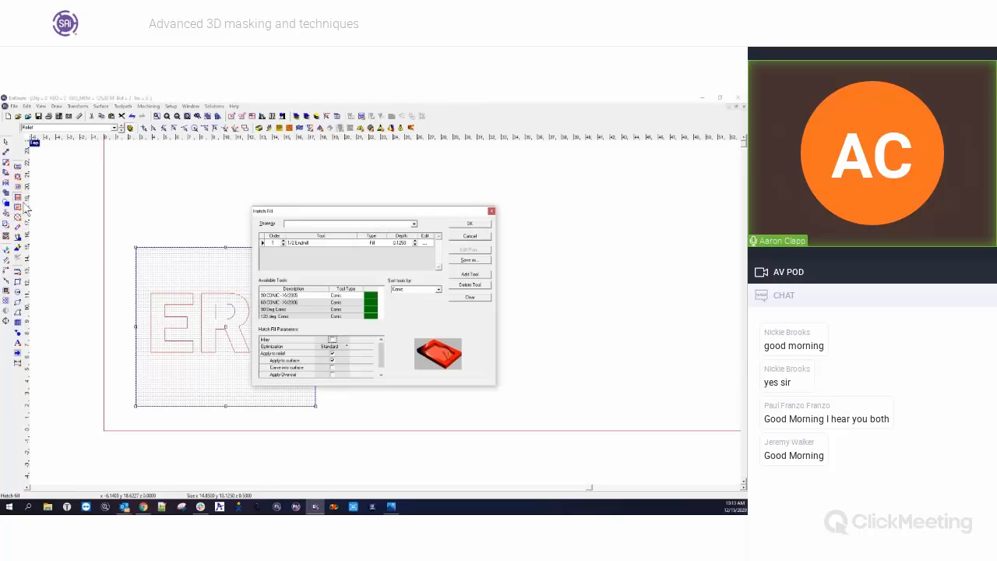
pyautogui.click(459, 298)
pyautogui.click(438, 289)
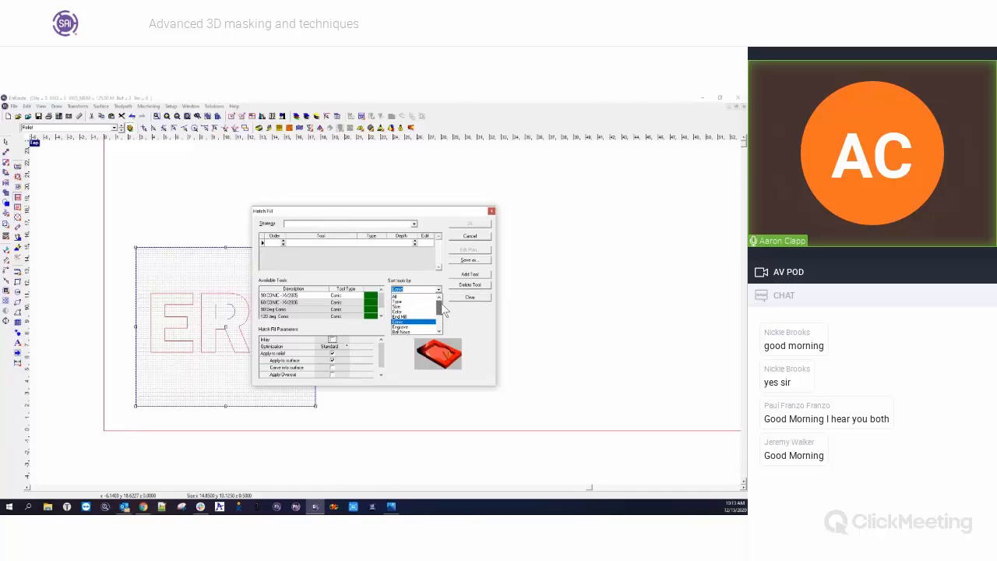
pyautogui.moveTo(439, 304); pyautogui.dragTo(439, 310)
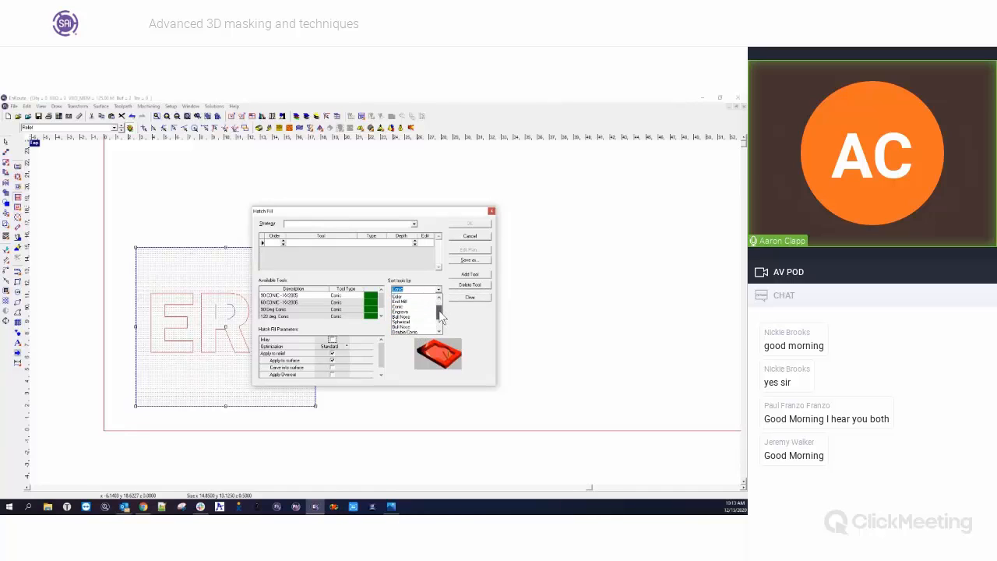
pyautogui.click(399, 301)
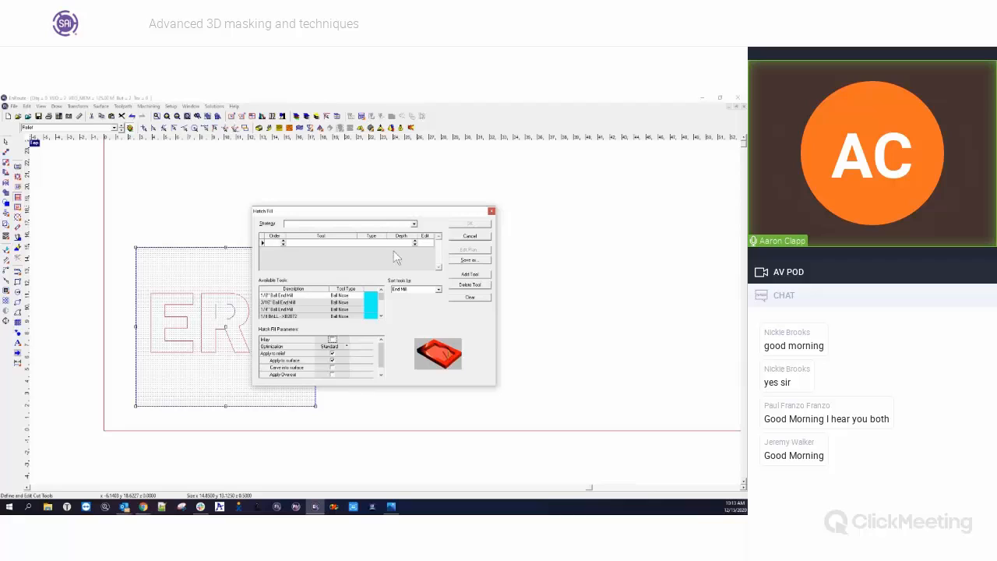
pyautogui.doubleClick(282, 296)
# Set the hatch fill depth to 0.5 in, adjust the fill overlap, and generate the toolpath
pyautogui.click(408, 242)
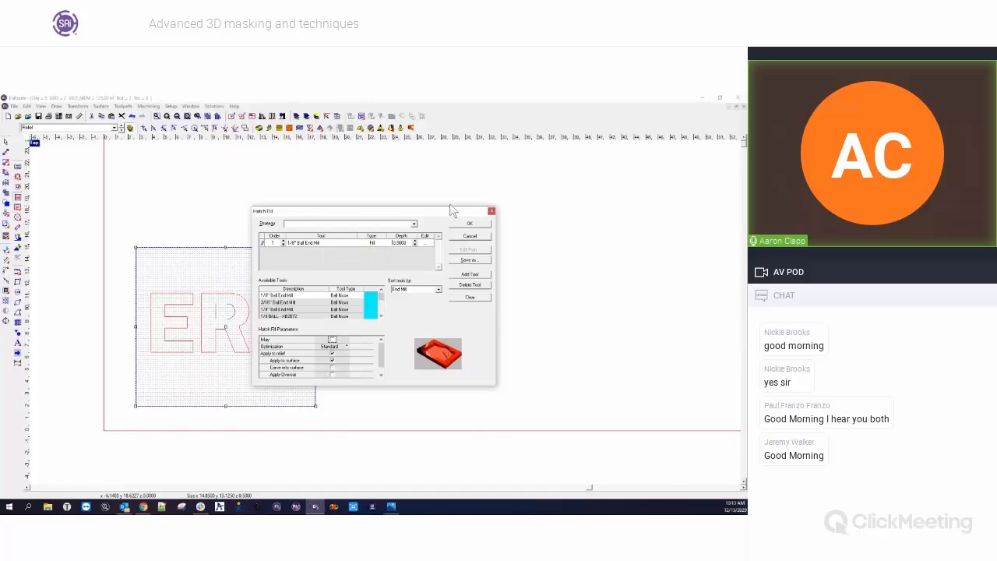
pyautogui.click(425, 242)
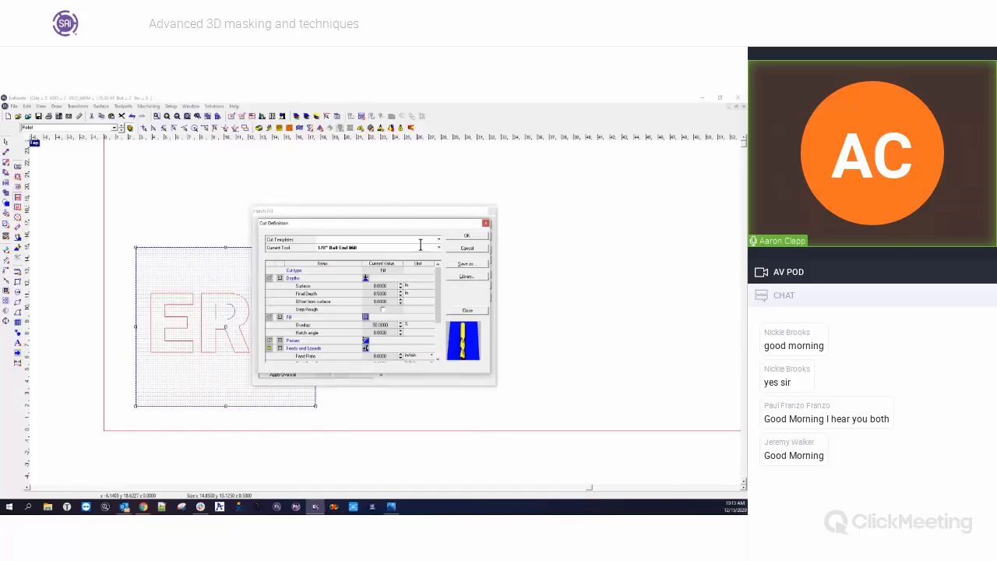
pyautogui.press('Tab')
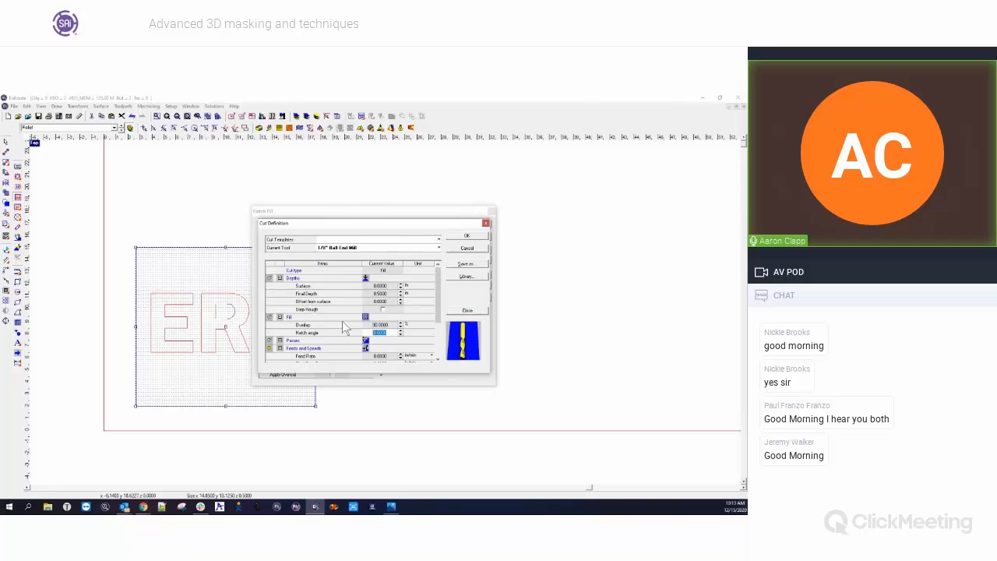
pyautogui.click(469, 237)
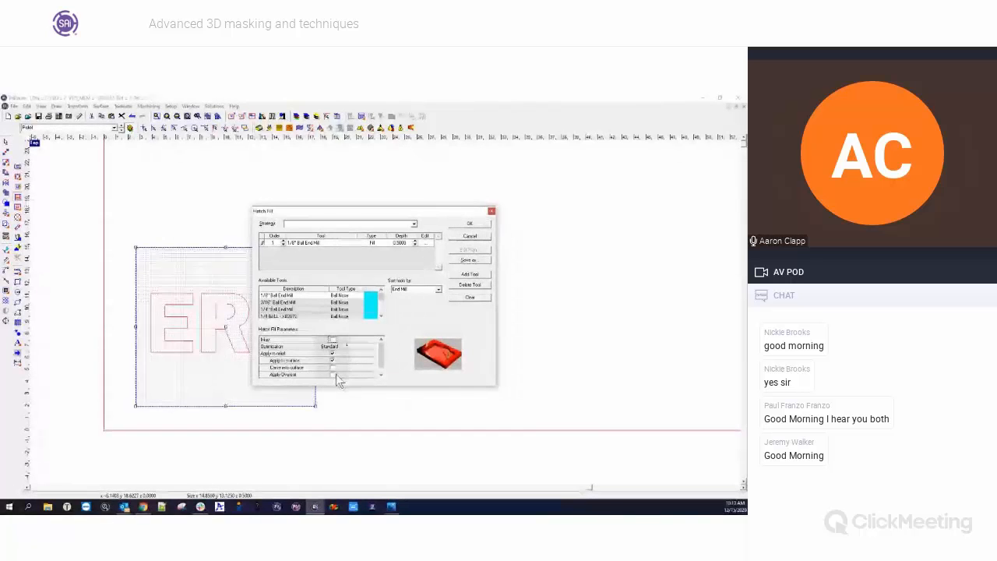
pyautogui.click(469, 224)
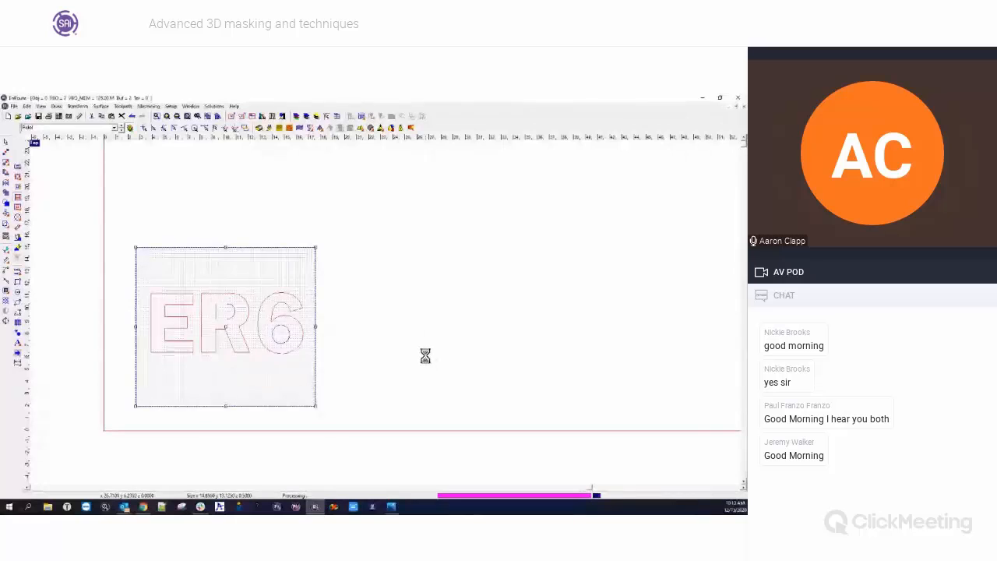
# Check the relief in rendered display and inspect the masked hatch fill around the ER6 letters in wireframe
pyautogui.click(381, 365)
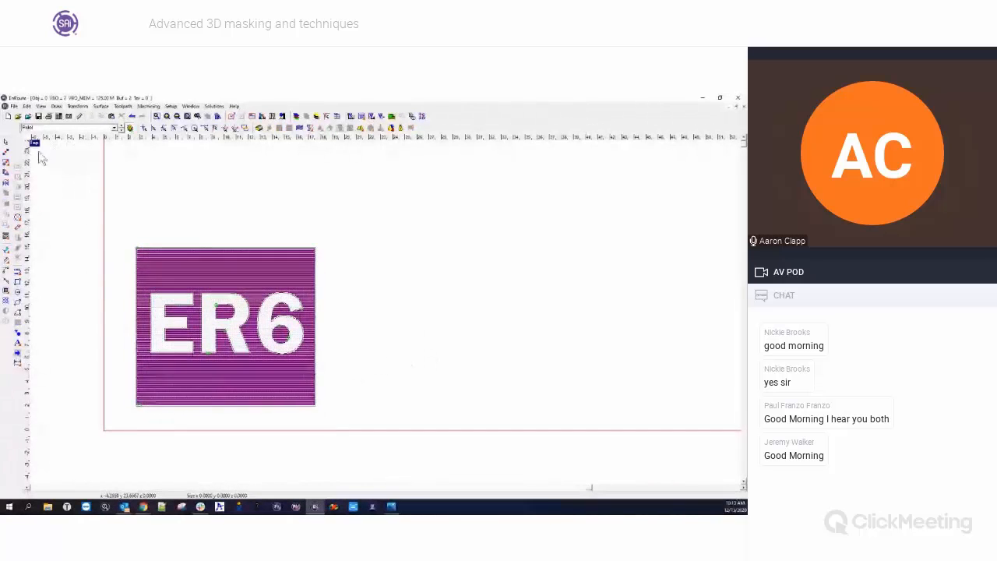
pyautogui.click(401, 128)
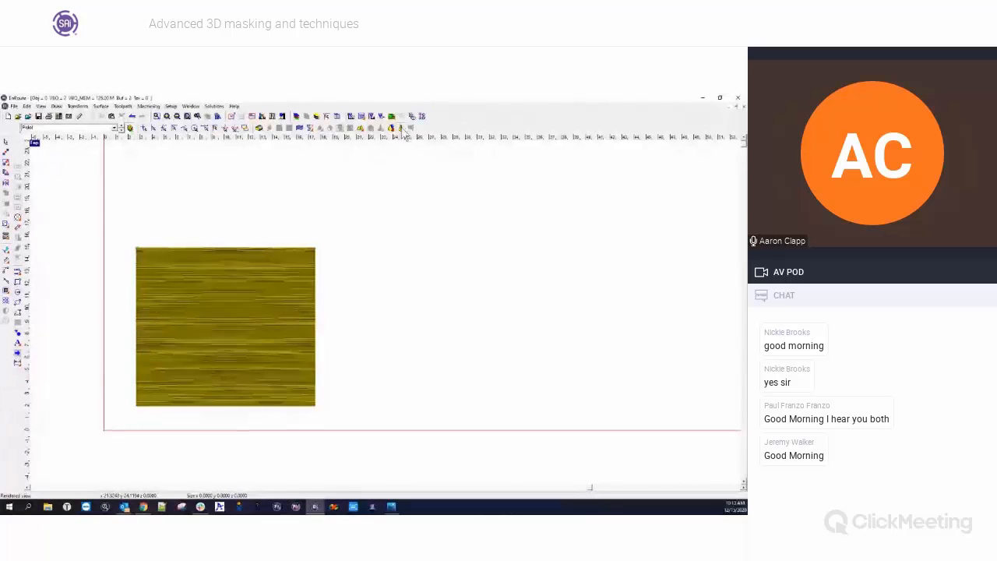
pyautogui.scroll(2, 193, 366)
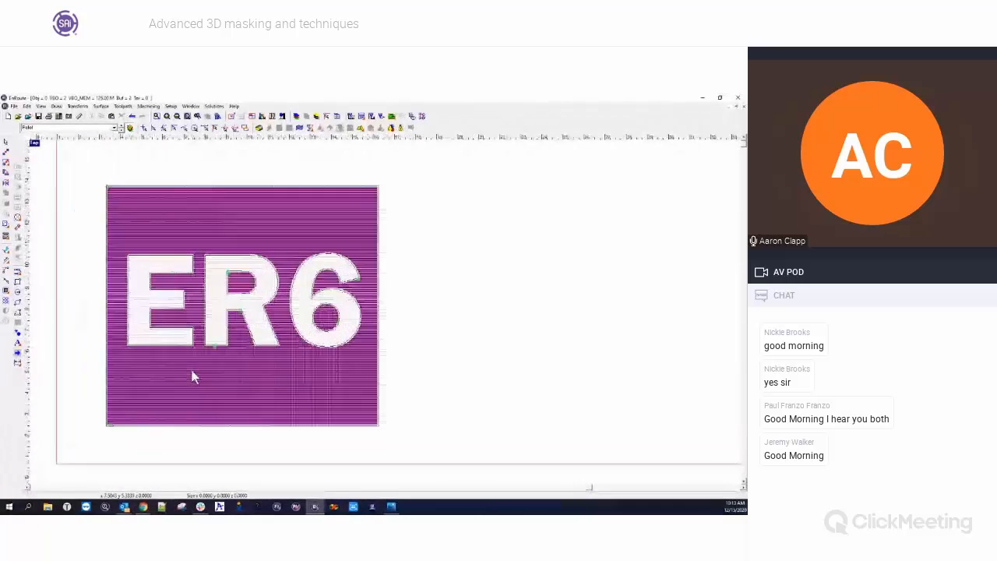
pyautogui.scroll(2, 193, 377)
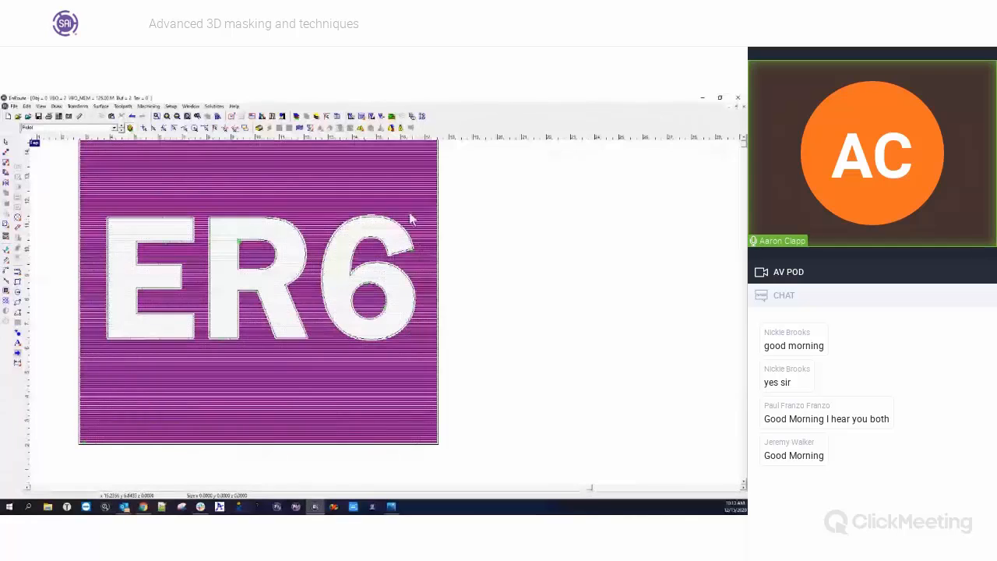
# Draw a rectangle about 18.7 by 16.3 in around the ER6 relief to represent the material blank
pyautogui.scroll(-2, 413, 347)
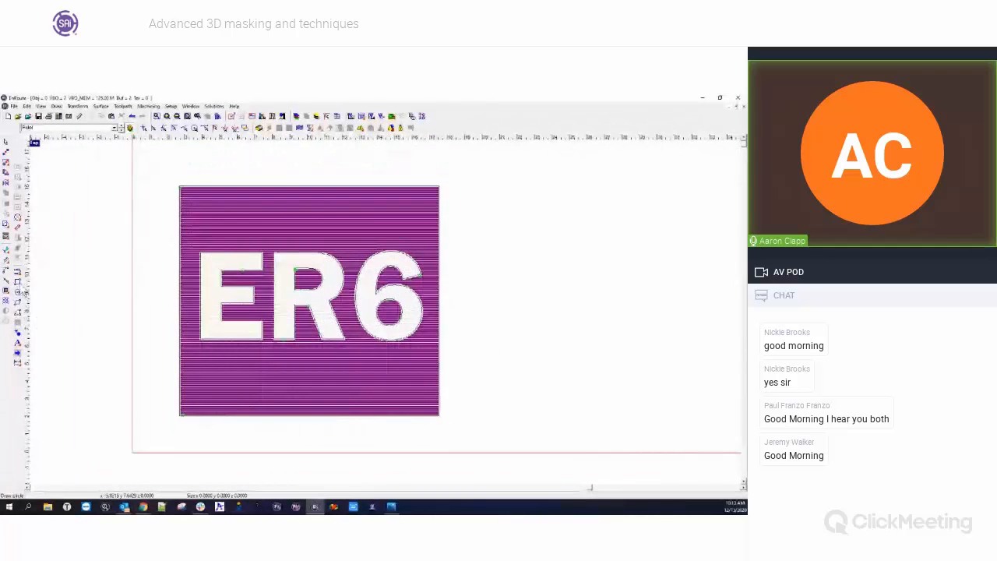
pyautogui.click(17, 282)
pyautogui.moveTo(172, 160); pyautogui.dragTo(462, 414)
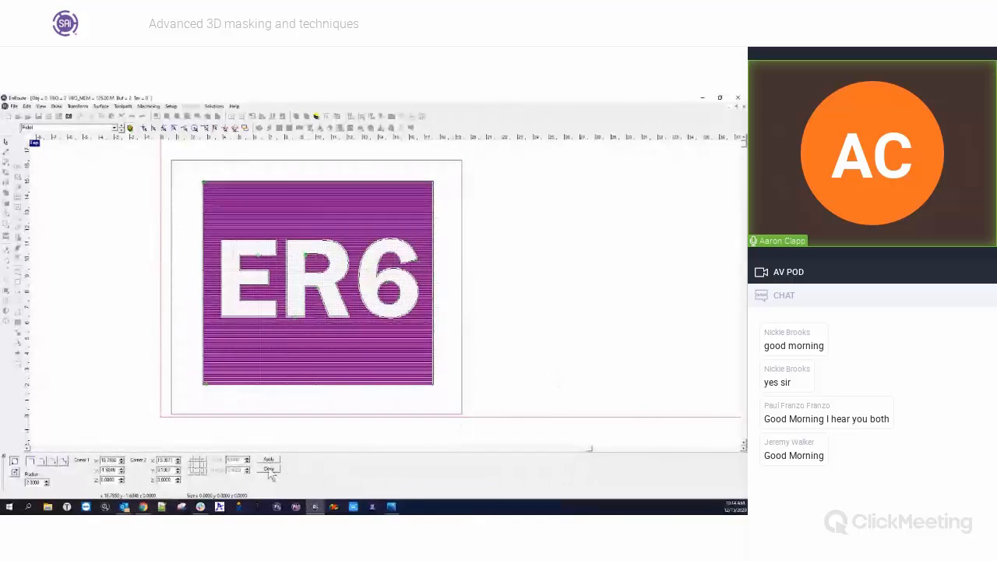
pyautogui.click(269, 470)
# Simulate the hatch fill cut using the surrounding rectangle as the mask, and show the simulation rendered
pyautogui.click(472, 177)
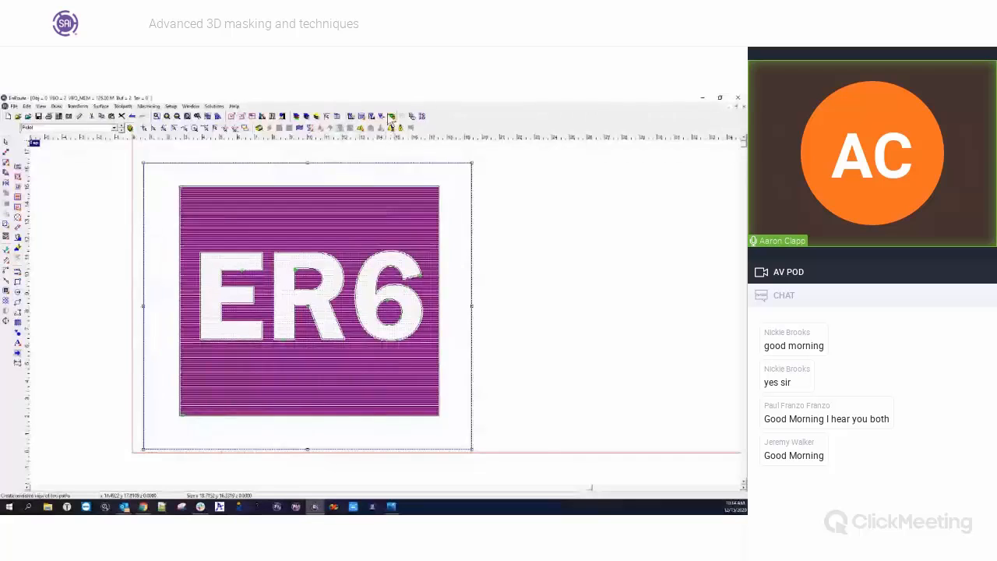
pyautogui.click(392, 116)
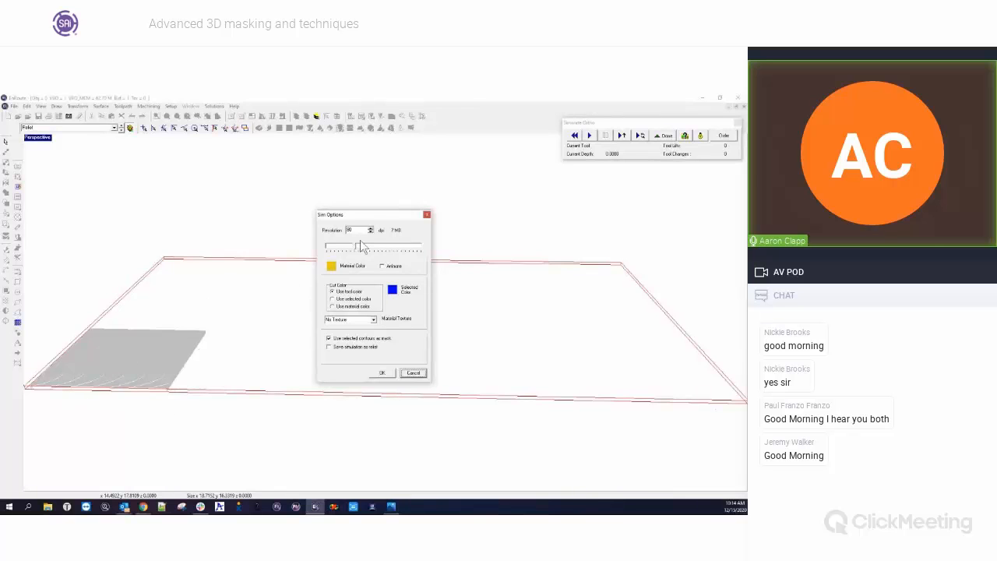
pyautogui.click(383, 373)
pyautogui.click(700, 136)
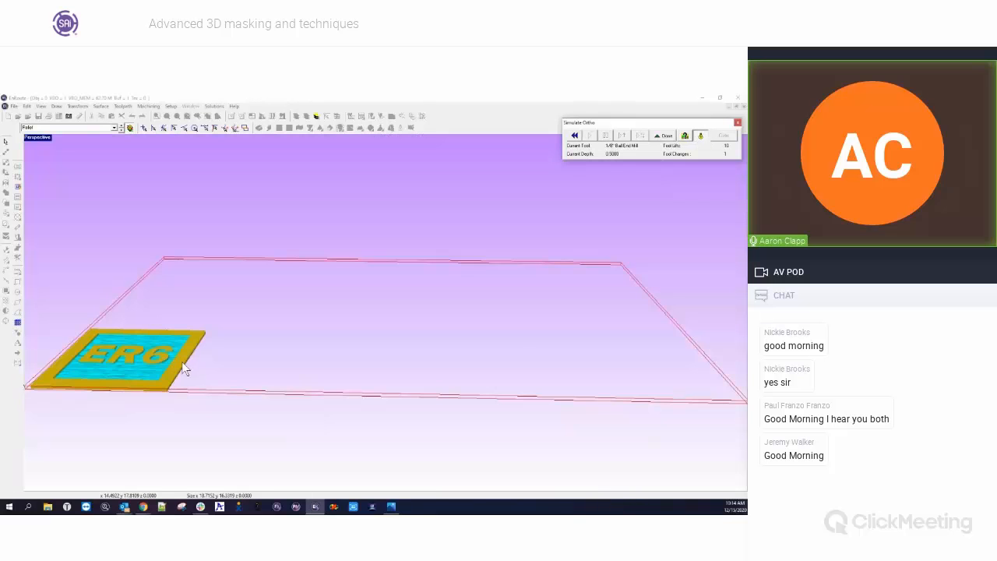
# Inspect the simulated cut around the raised ER6 letters from several angles, then exit the simulation
pyautogui.moveTo(166, 369); pyautogui.dragTo(293, 353, button='middle')
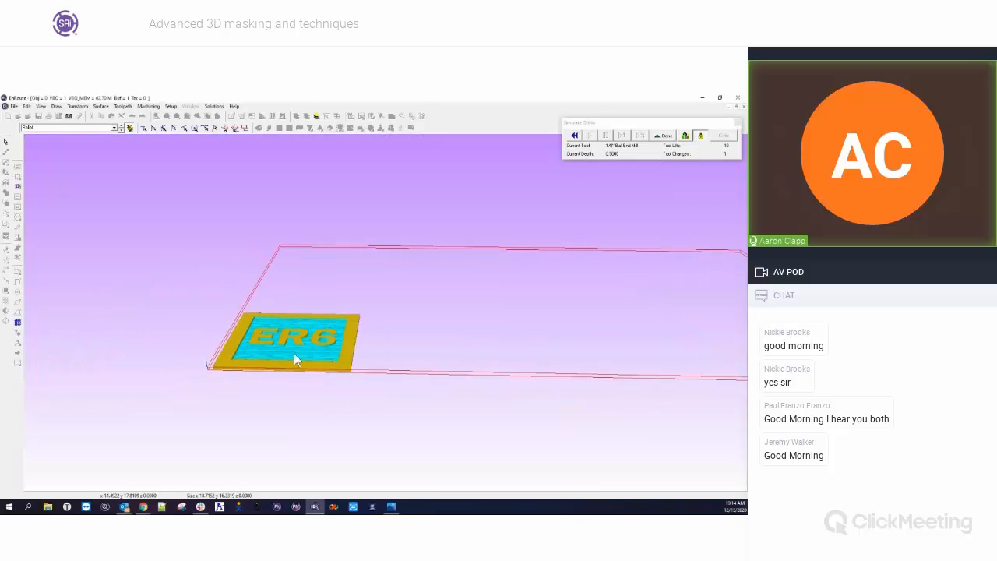
pyautogui.scroll(3, 449, 341)
pyautogui.scroll(2, 209, 381)
pyautogui.moveTo(288, 380); pyautogui.dragTo(341, 349, button='middle')
pyautogui.moveTo(251, 343); pyautogui.dragTo(246, 395, button='middle')
pyautogui.moveTo(326, 407); pyautogui.dragTo(373, 347, button='middle')
pyautogui.moveTo(454, 366)
pyautogui.mouseDown(button='middle')
pyautogui.moveTo(483, 358)
pyautogui.moveTo(444, 356)
pyautogui.moveTo(453, 376)
pyautogui.mouseUp(button='middle')
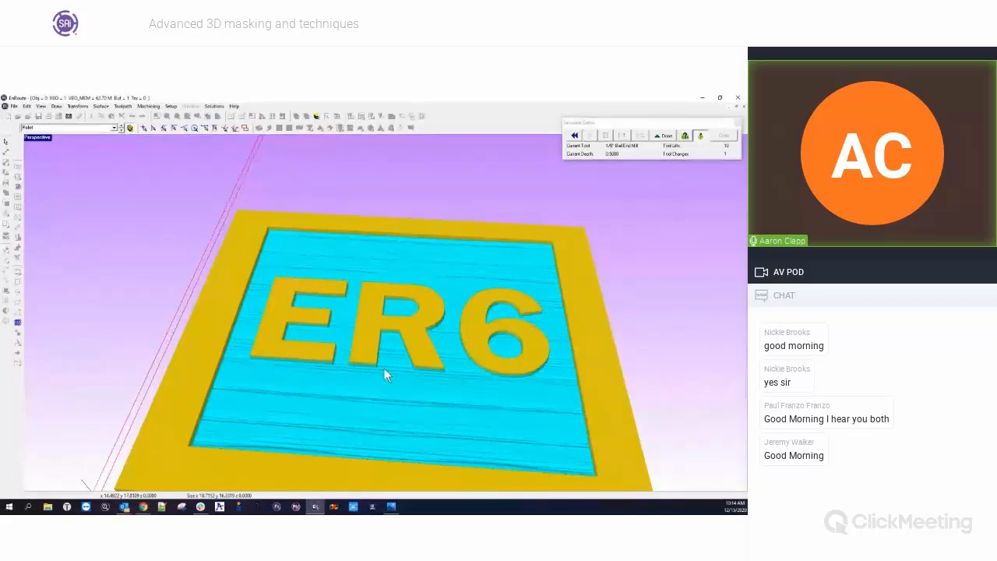
pyautogui.moveTo(513, 380); pyautogui.dragTo(390, 369, button='middle')
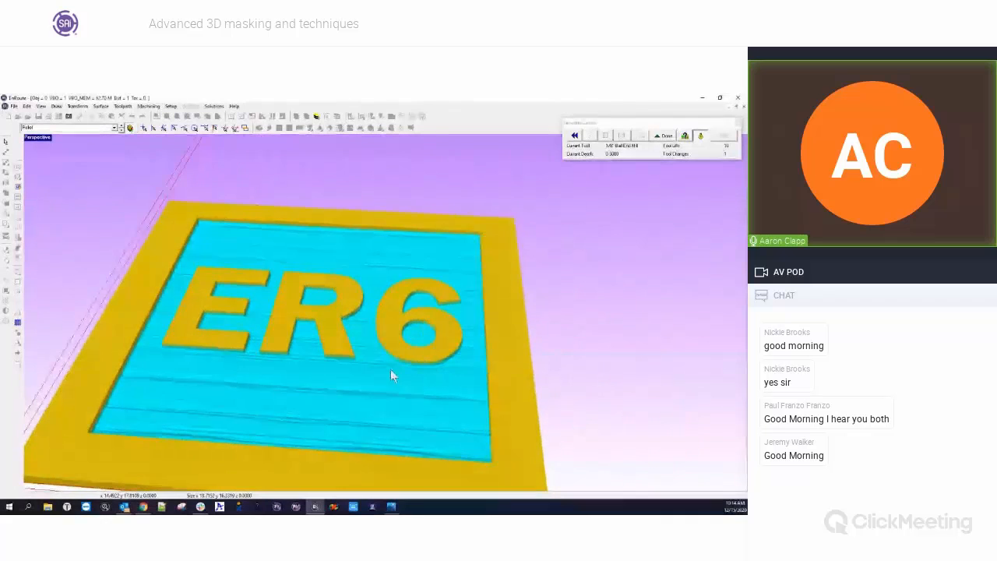
pyautogui.scroll(5, 449, 367)
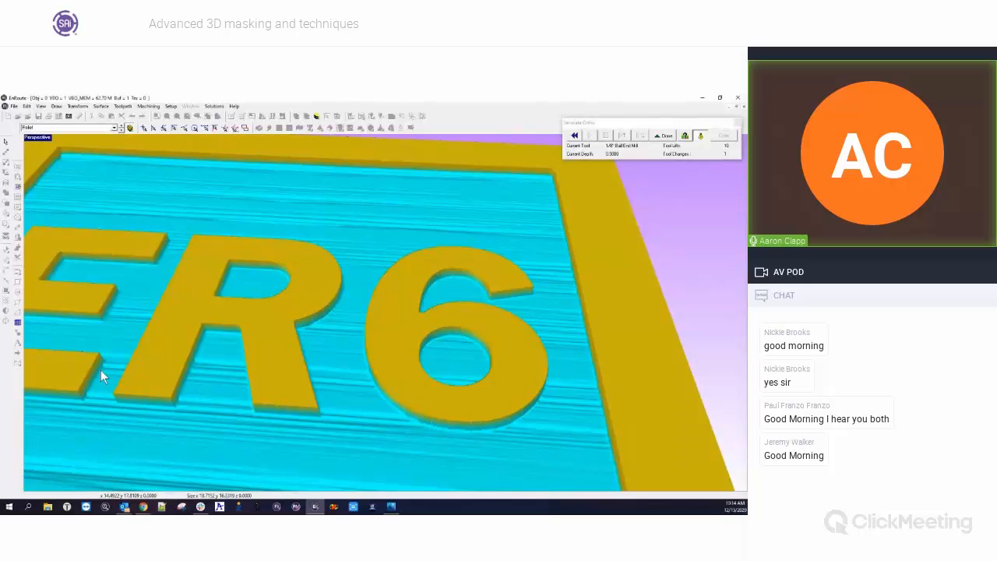
pyautogui.scroll(-4, 503, 366)
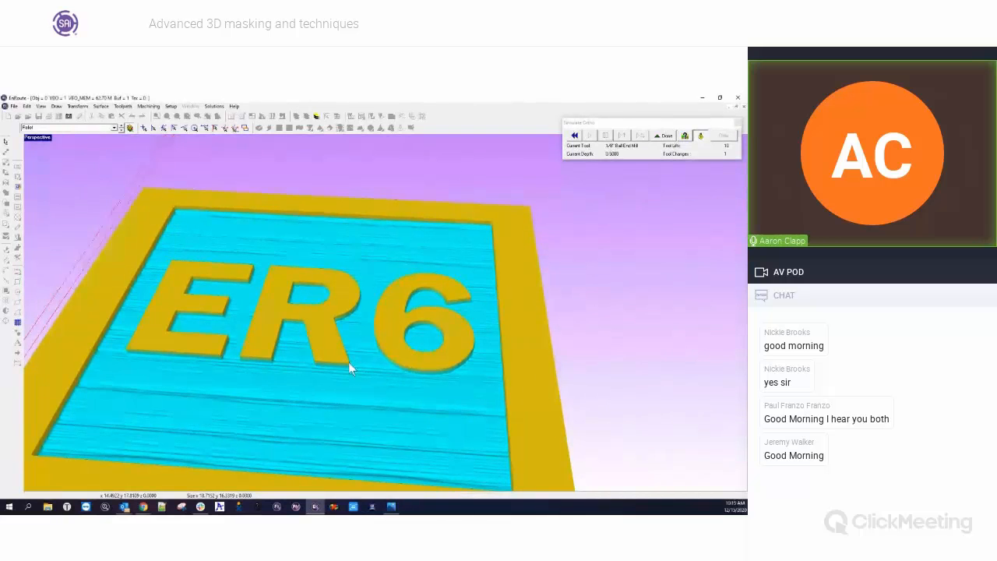
pyautogui.click(666, 135)
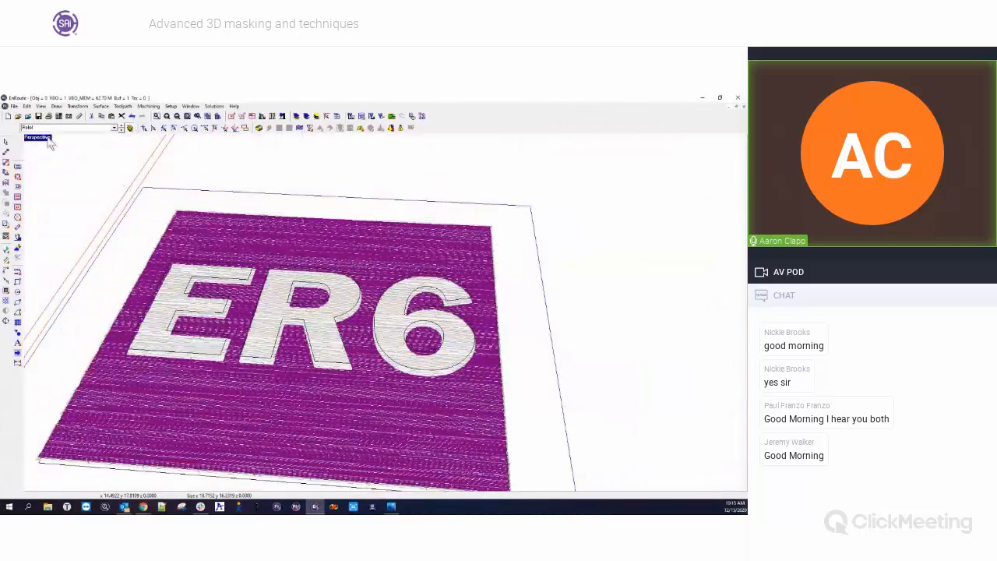
# Return to the full top view and examine the hatch toolpath's clearance around the ER6 letter outlines and corners
pyautogui.doubleClick(49, 138)
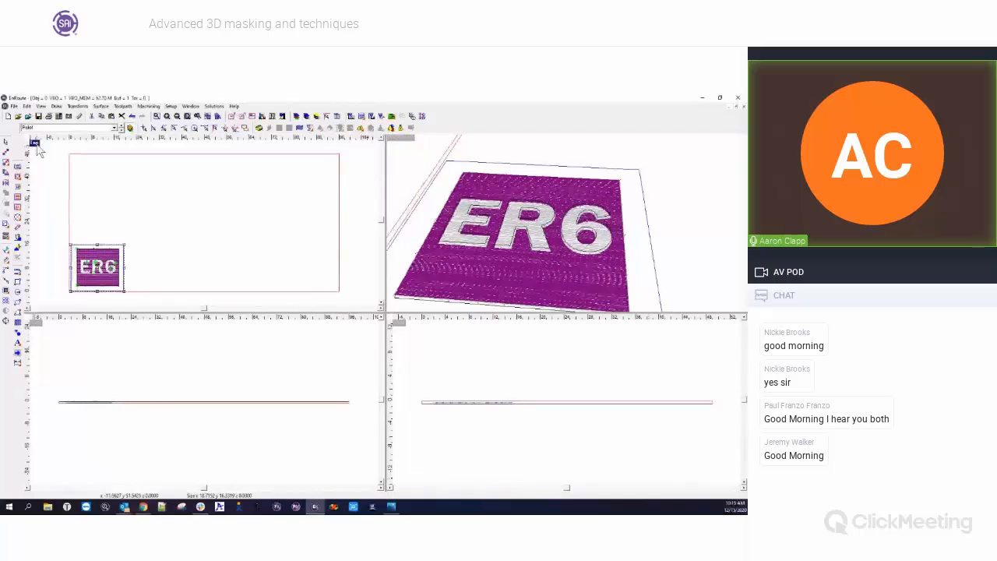
pyautogui.doubleClick(36, 145)
pyautogui.scroll(1, 114, 458)
pyautogui.scroll(4, 152, 433)
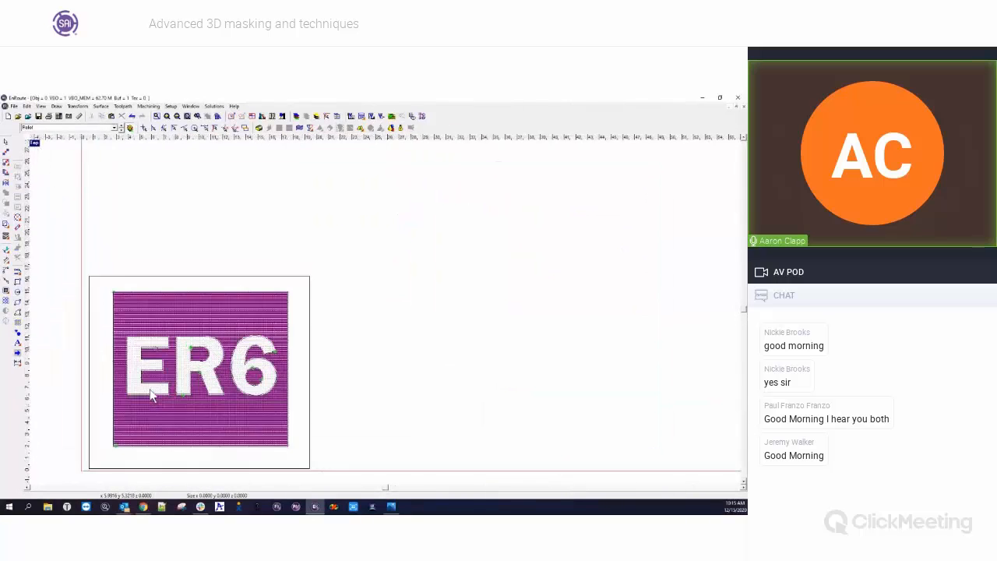
pyautogui.scroll(6, 206, 397)
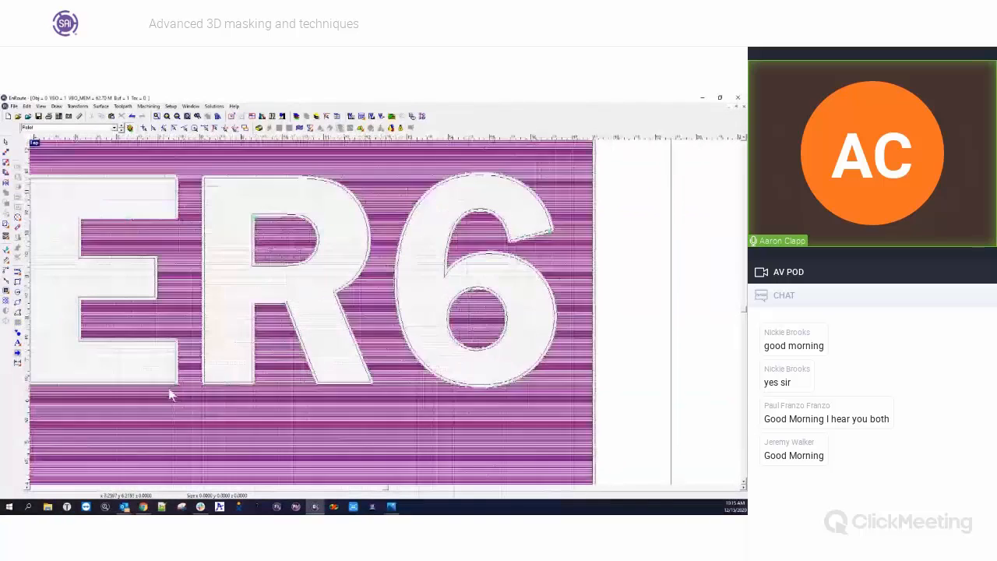
pyautogui.scroll(1, 187, 390)
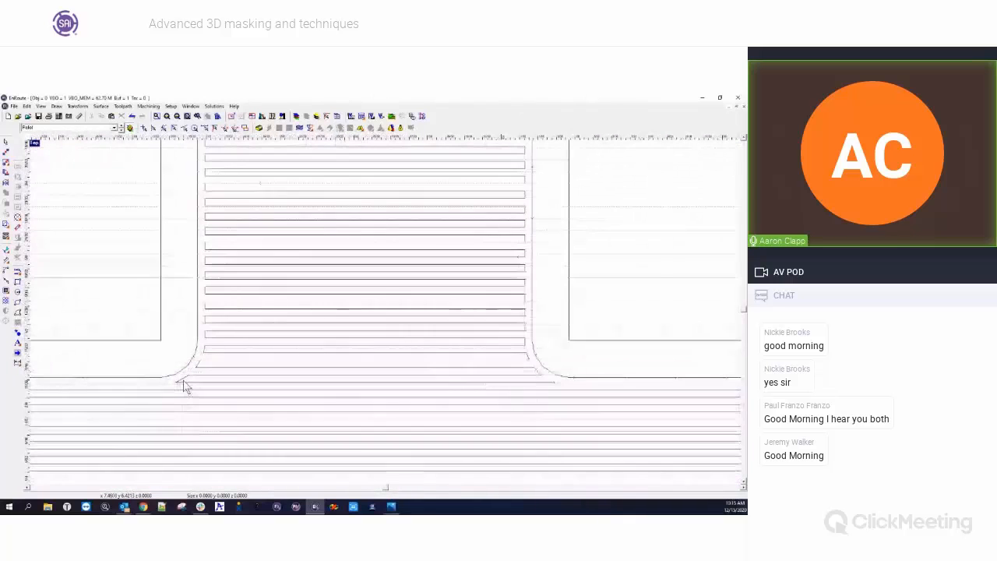
pyautogui.scroll(-2, 226, 351)
pyautogui.scroll(-2, 204, 250)
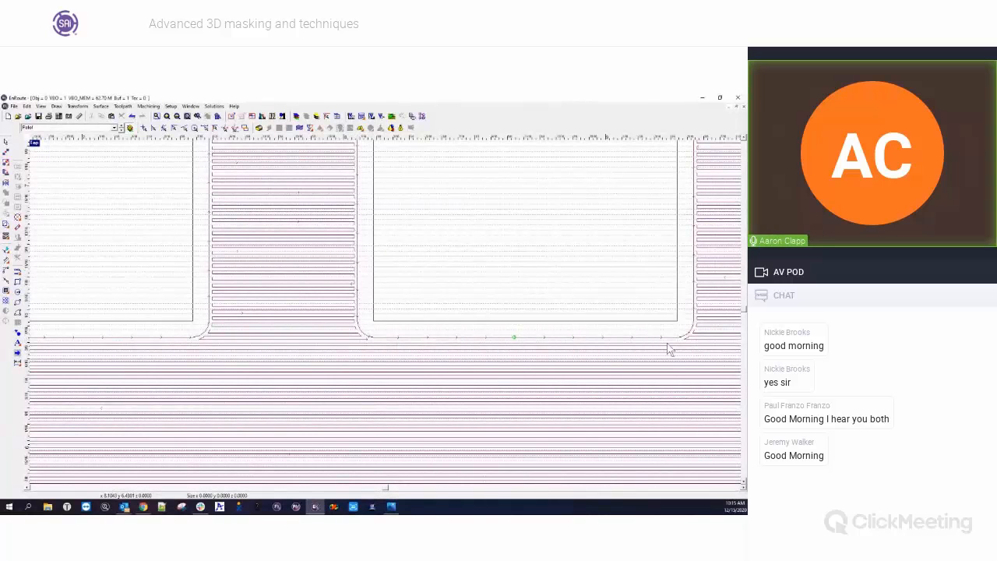
pyautogui.scroll(5, 407, 327)
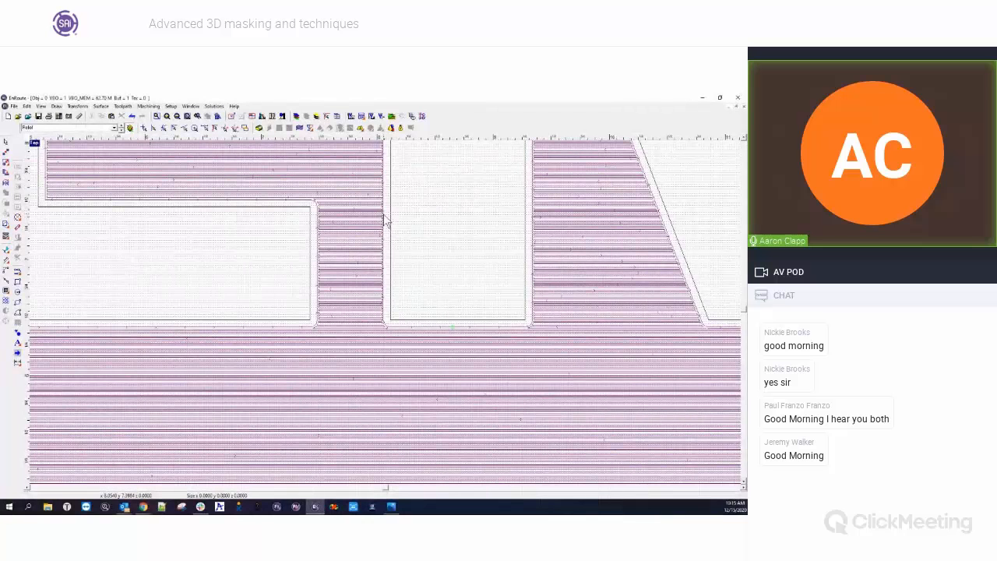
pyautogui.scroll(-5, 393, 321)
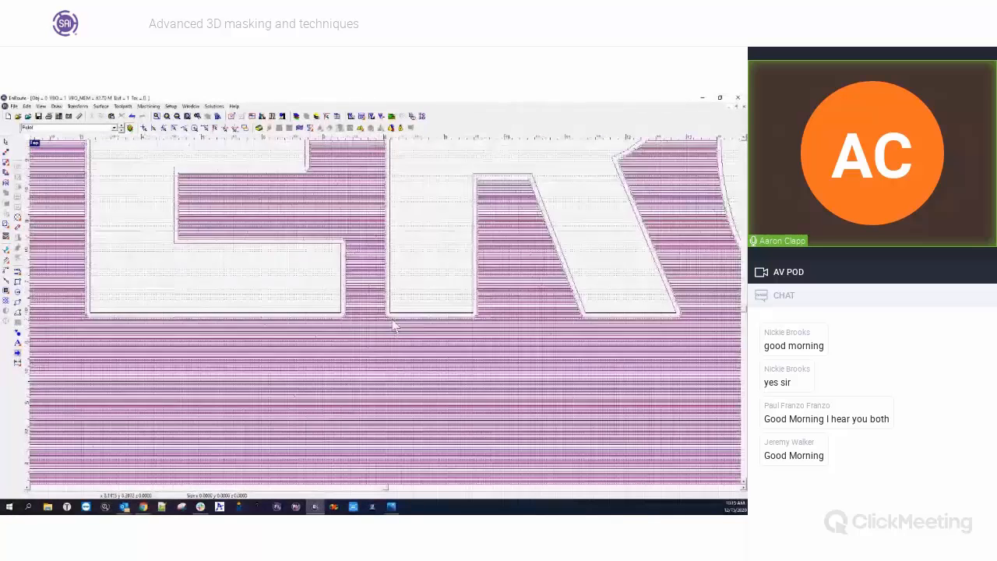
pyautogui.scroll(-4, 382, 326)
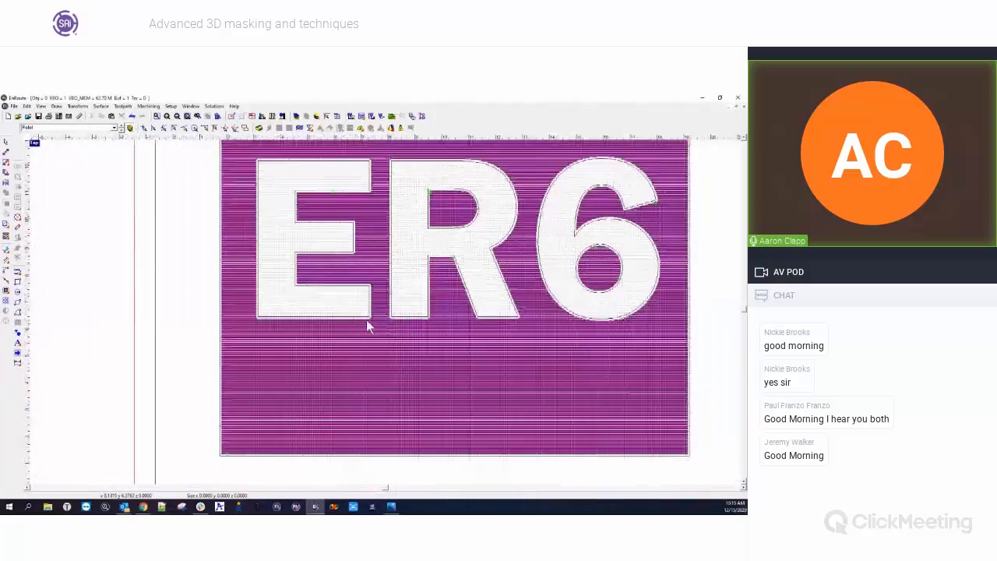
pyautogui.scroll(-2, 162, 300)
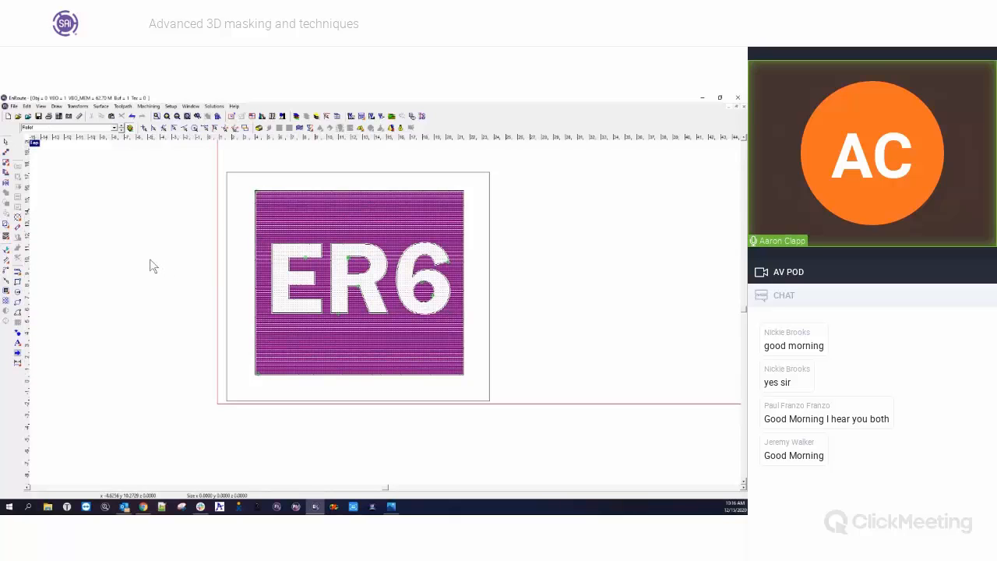
# Close the current ER6 drawing without saving its changes
pyautogui.scroll(-1, 154, 271)
pyautogui.scroll(-2, 207, 288)
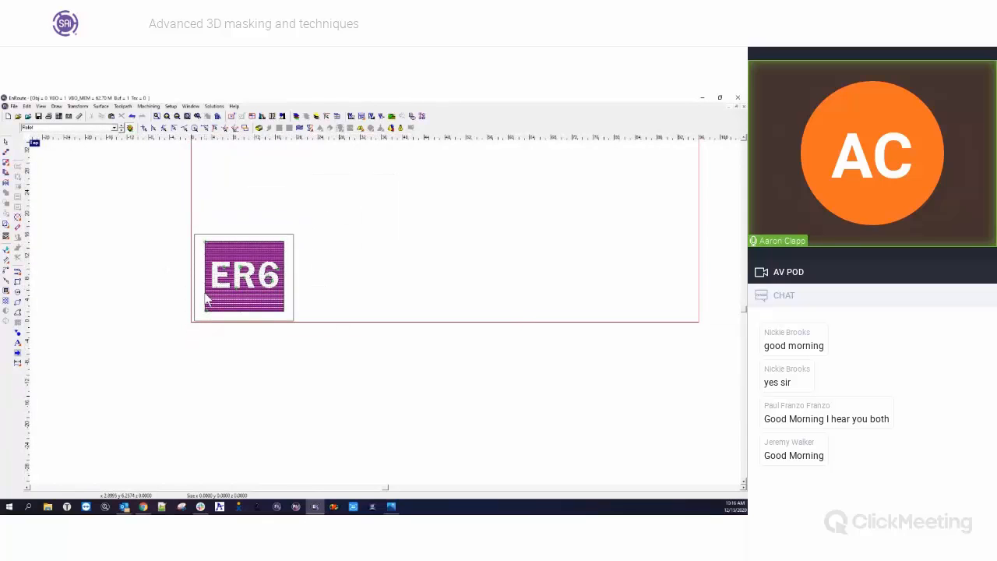
pyautogui.moveTo(169, 218); pyautogui.dragTo(336, 347)
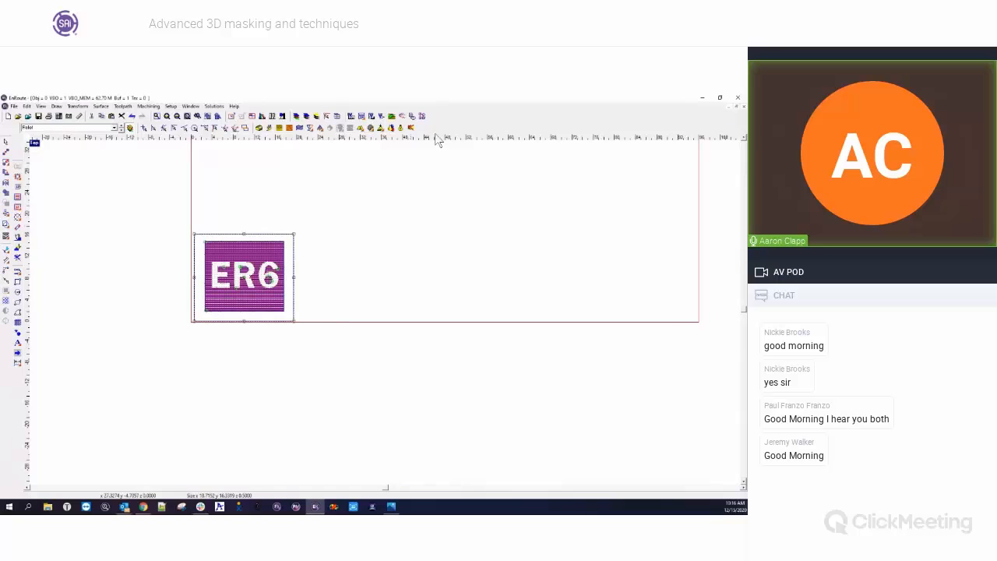
pyautogui.click(737, 106)
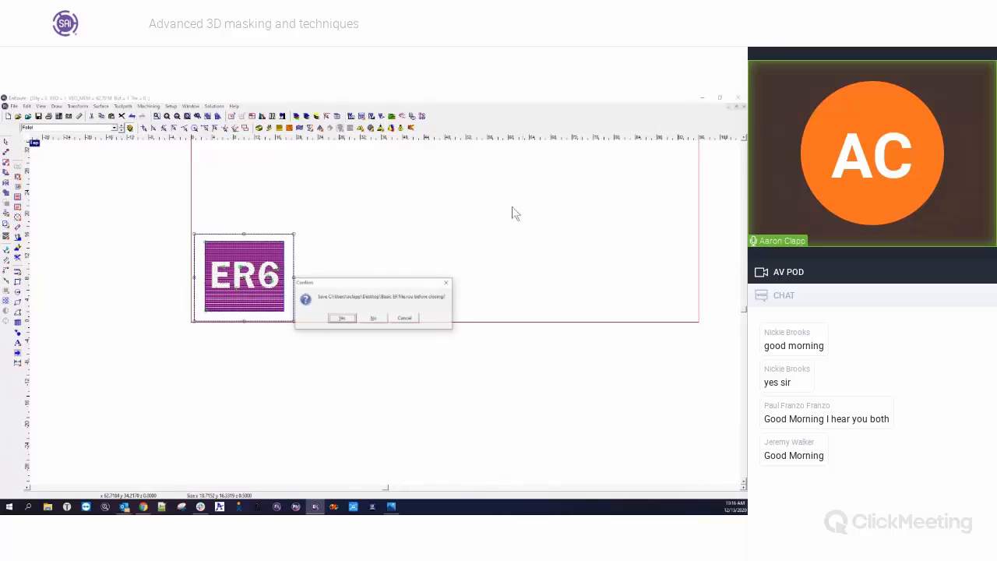
pyautogui.click(374, 318)
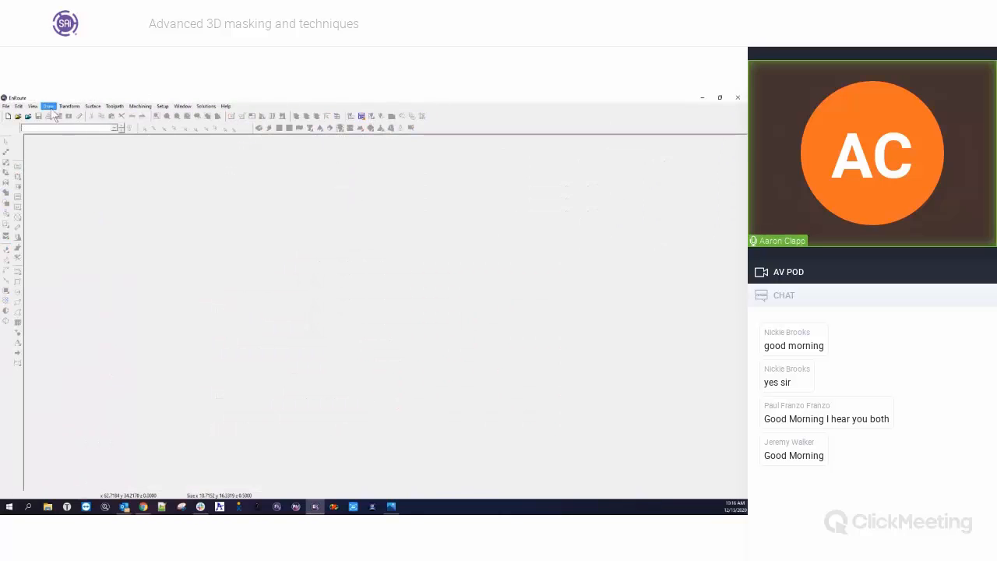
# Open webinar file.rou from the Desktop
pyautogui.click(17, 117)
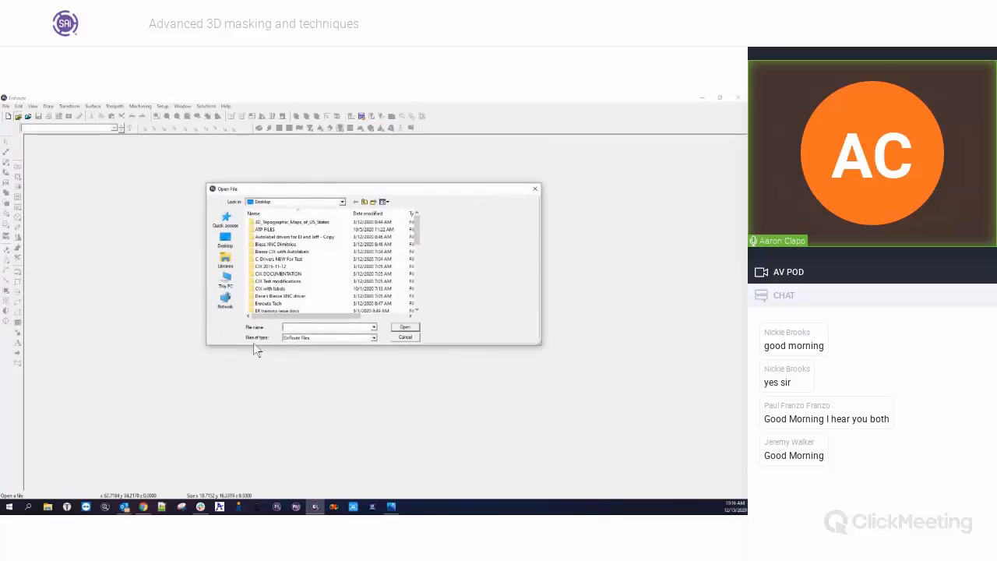
pyautogui.scroll(-7, 316, 263)
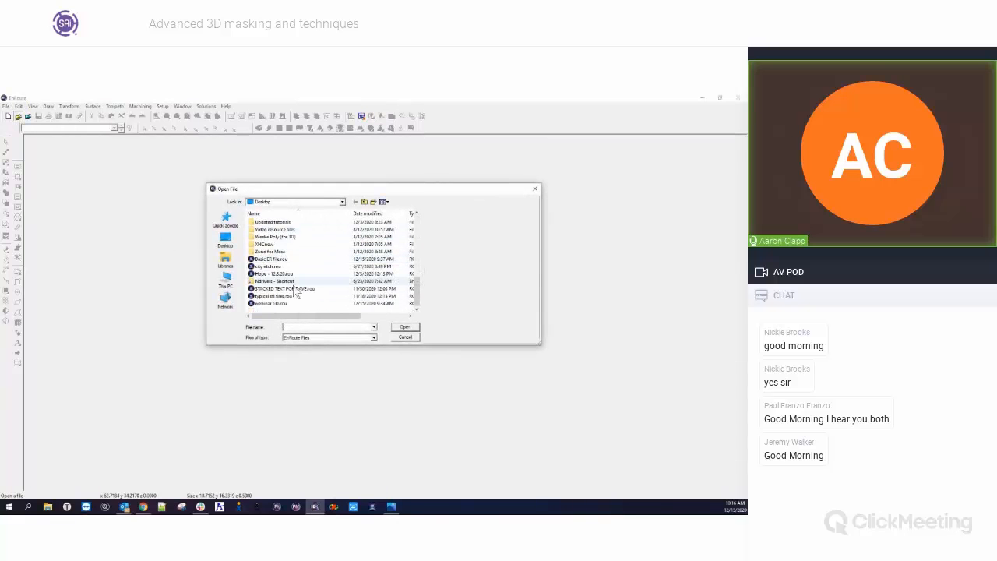
pyautogui.click(303, 303)
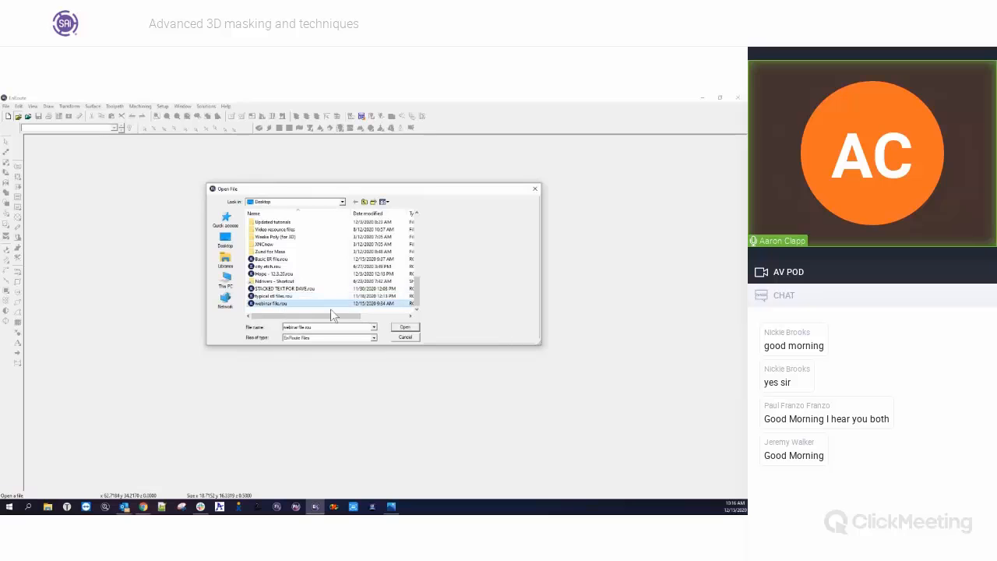
pyautogui.click(405, 328)
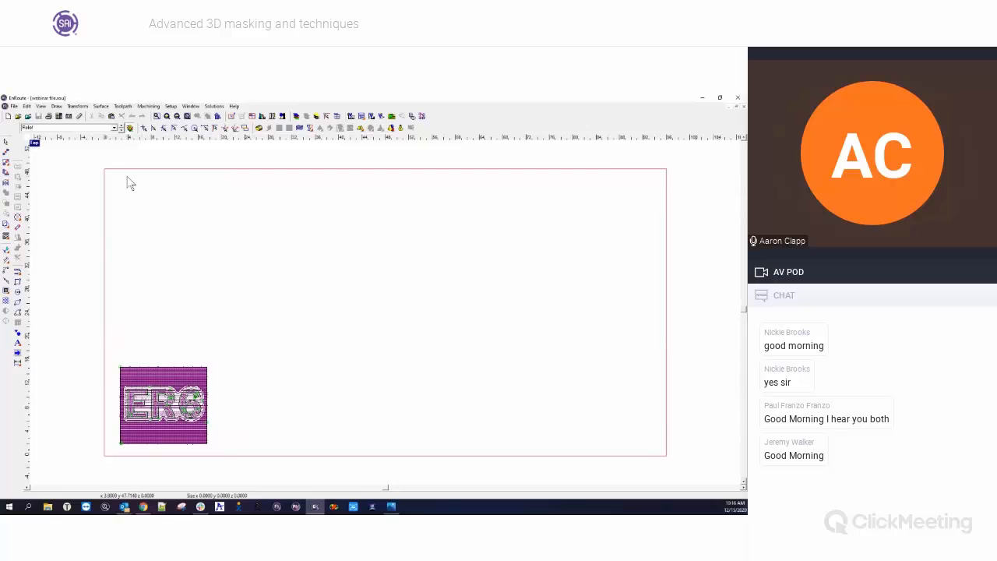
# Display only the Relief layer and check its wood-grain surface in rendered view before returning to wireframe
pyautogui.click(130, 129)
pyautogui.click(114, 127)
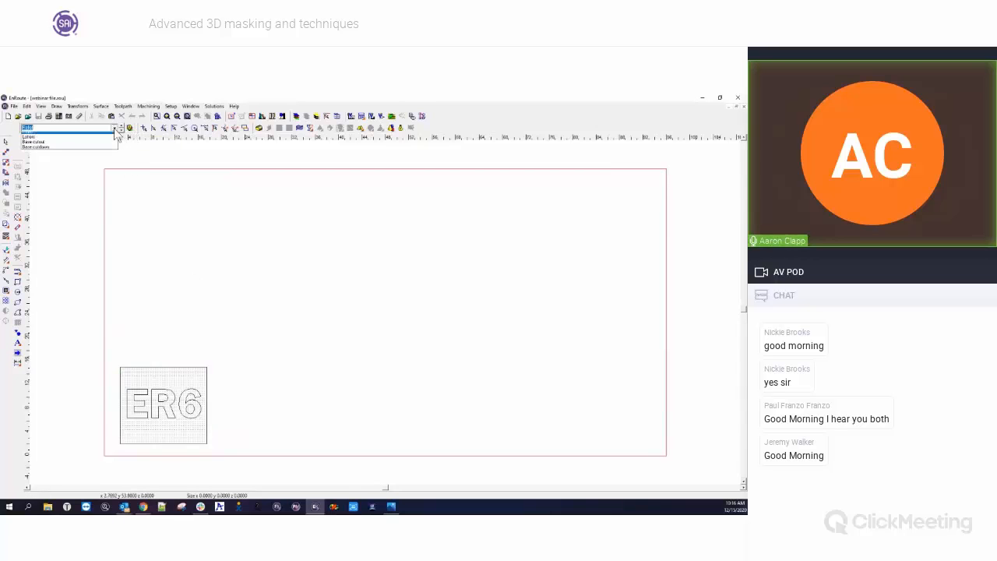
pyautogui.click(93, 142)
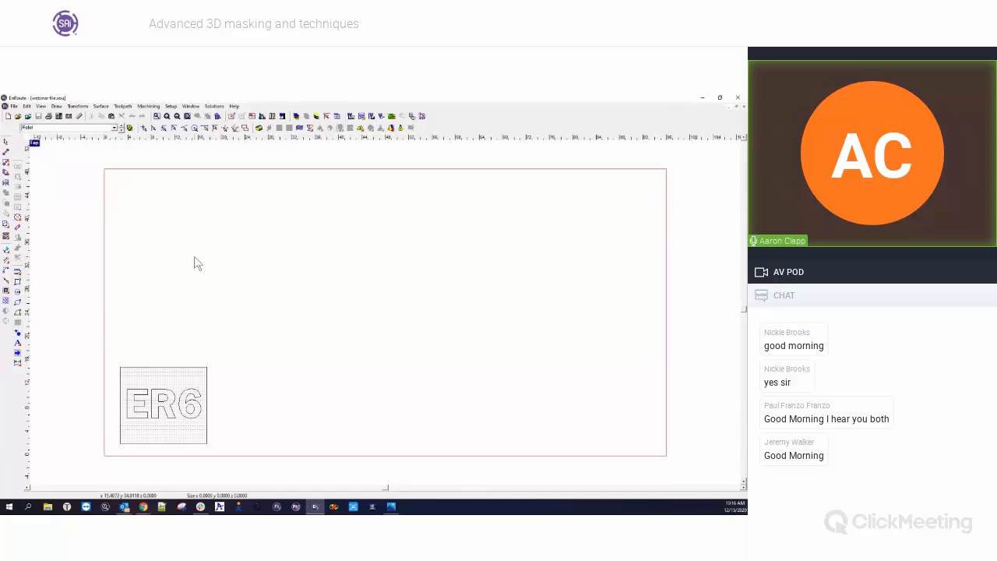
pyautogui.click(401, 129)
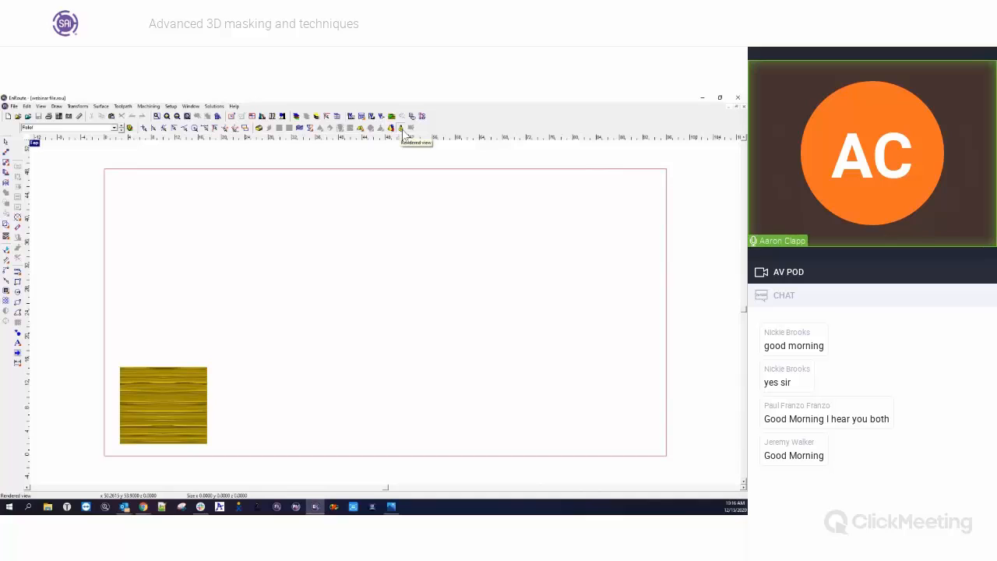
pyautogui.click(401, 129)
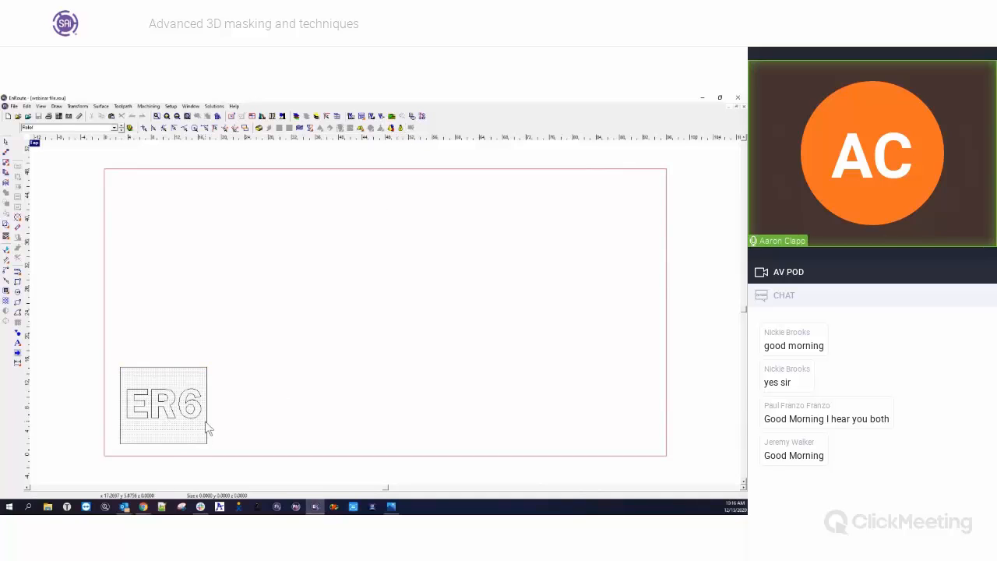
# Switch to the Base cutout layer to show its hatch fill around the merged letter offset
pyautogui.click(113, 129)
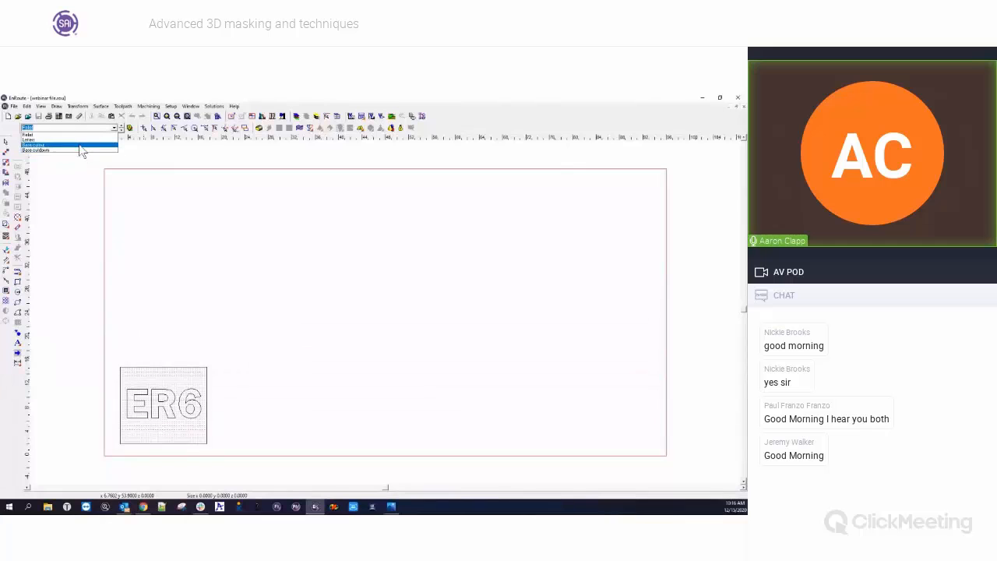
pyautogui.click(81, 150)
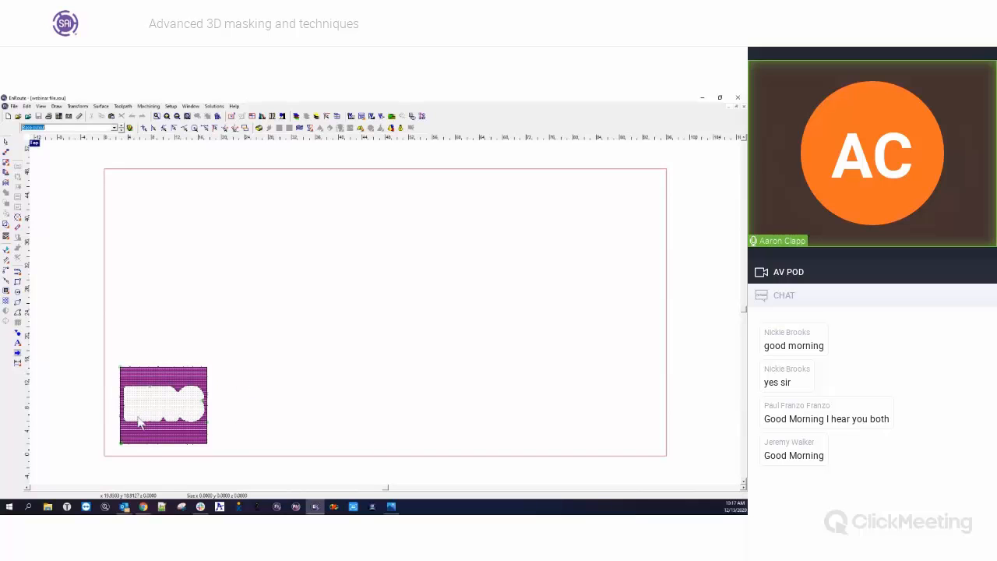
pyautogui.scroll(4, 131, 464)
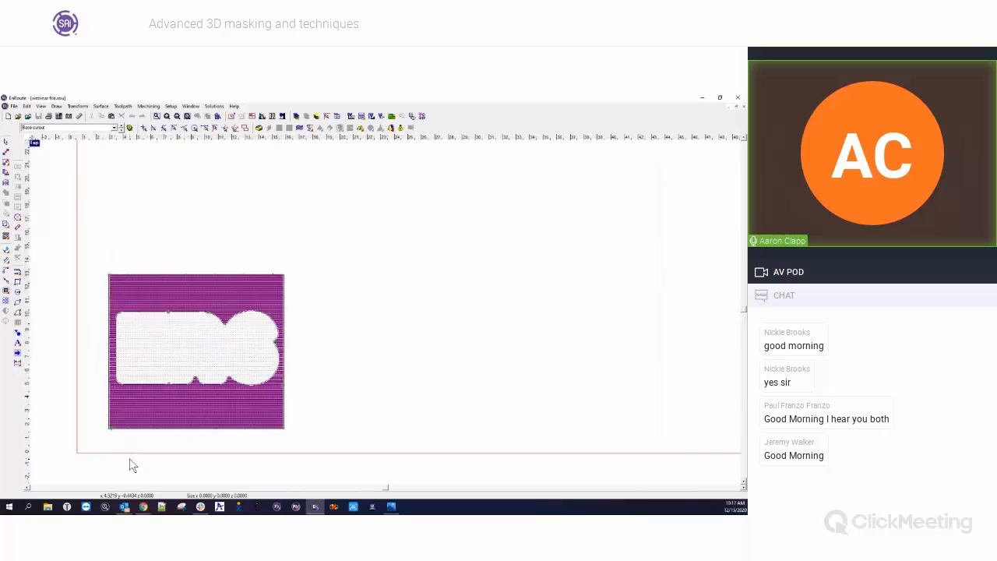
# Show all layers over the Base cutout hatch fill to compare it with the letters, and return to the Base cutout layer alone
pyautogui.scroll(2, 131, 465)
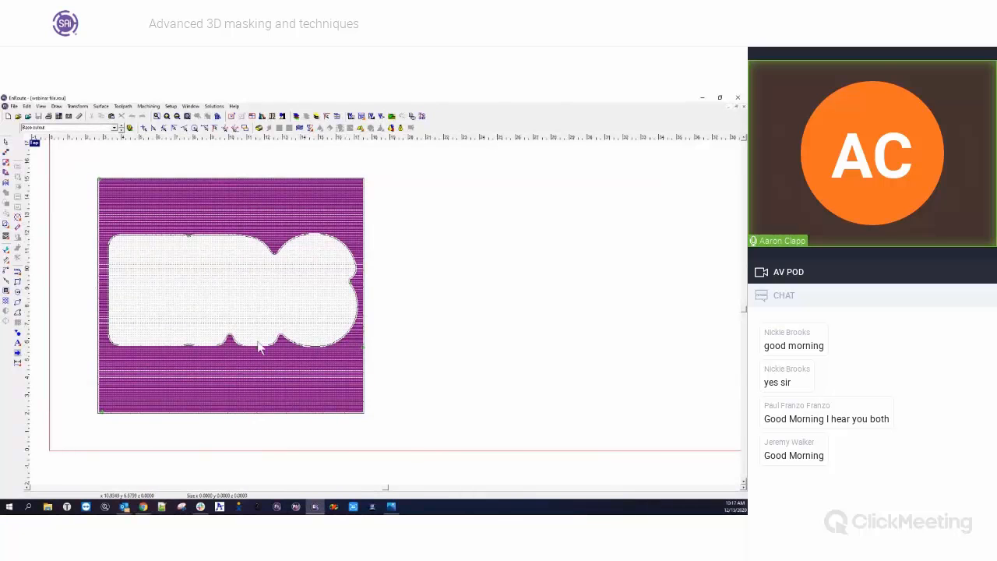
pyautogui.click(129, 127)
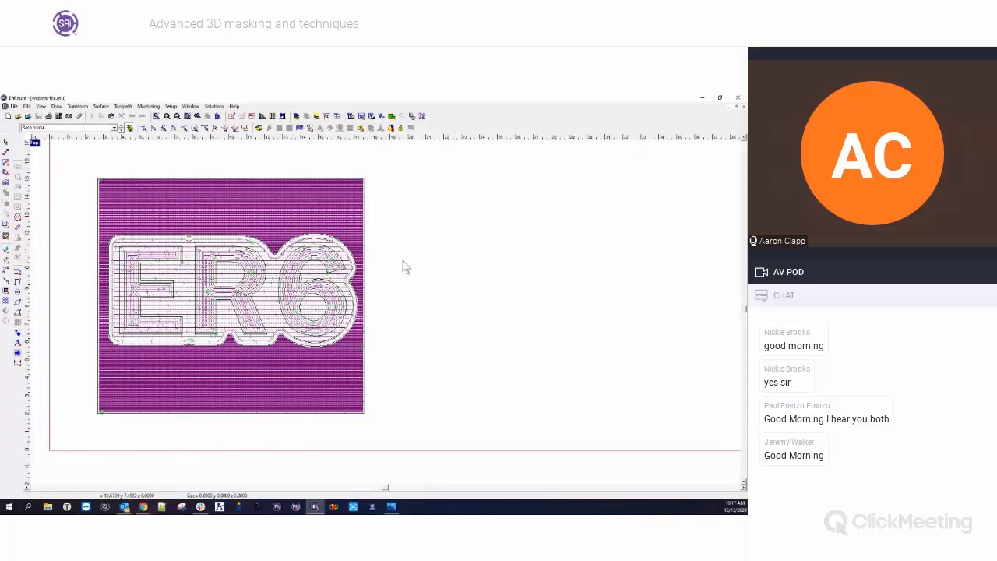
pyautogui.click(130, 128)
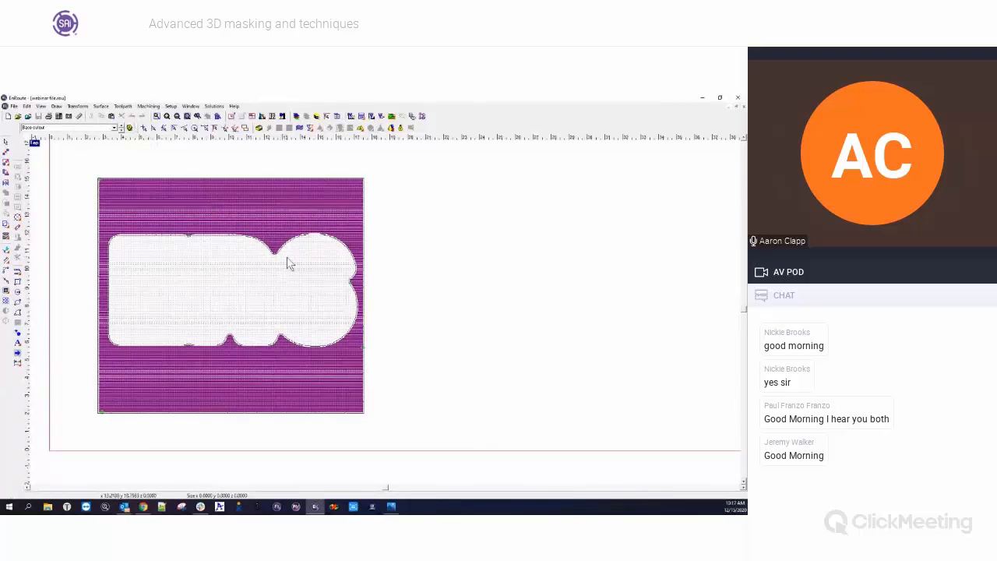
# Draw a rectangle about 16.9 by 15.5 in around the hatch-filled base in the Top view
pyautogui.click(17, 289)
pyautogui.moveTo(118, 160)
pyautogui.mouseDown()
pyautogui.moveTo(360, 405)
pyautogui.moveTo(387, 406)
pyautogui.mouseUp()
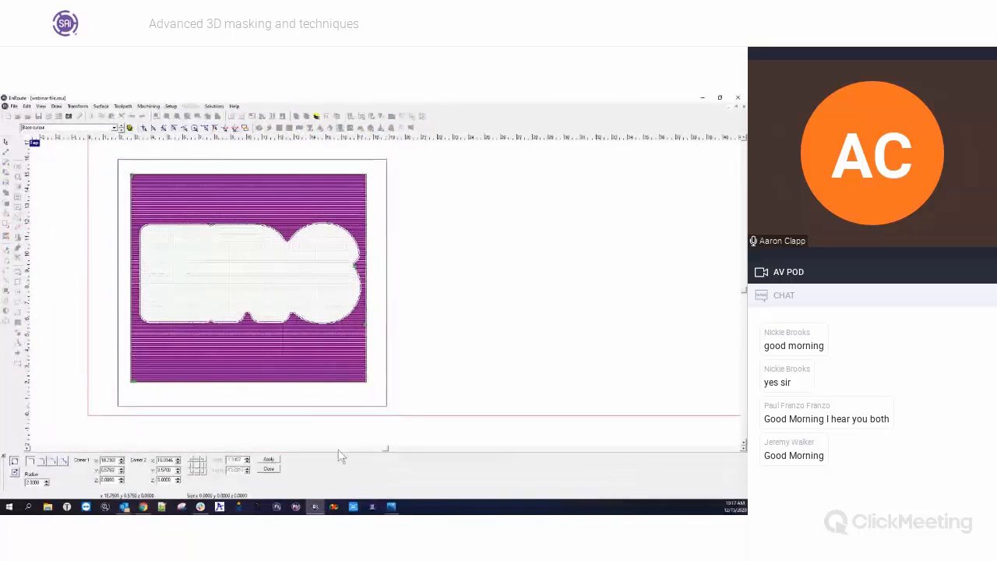
pyautogui.click(268, 469)
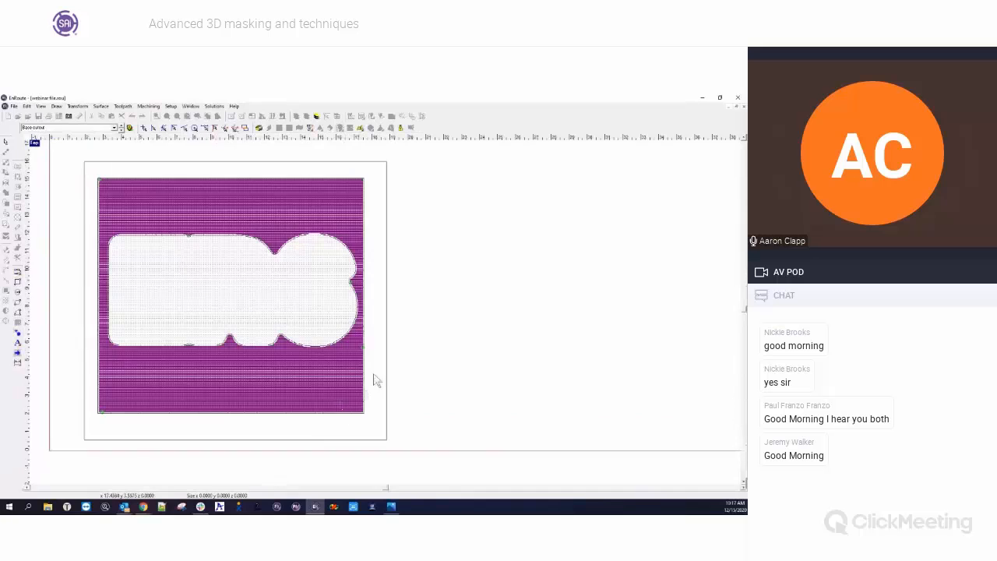
# Simulate the Base cutout toolpath with the surrounding rectangle selected and examine the cut wood-grain background around the raised letter offset
pyautogui.click(379, 290)
pyautogui.click(392, 117)
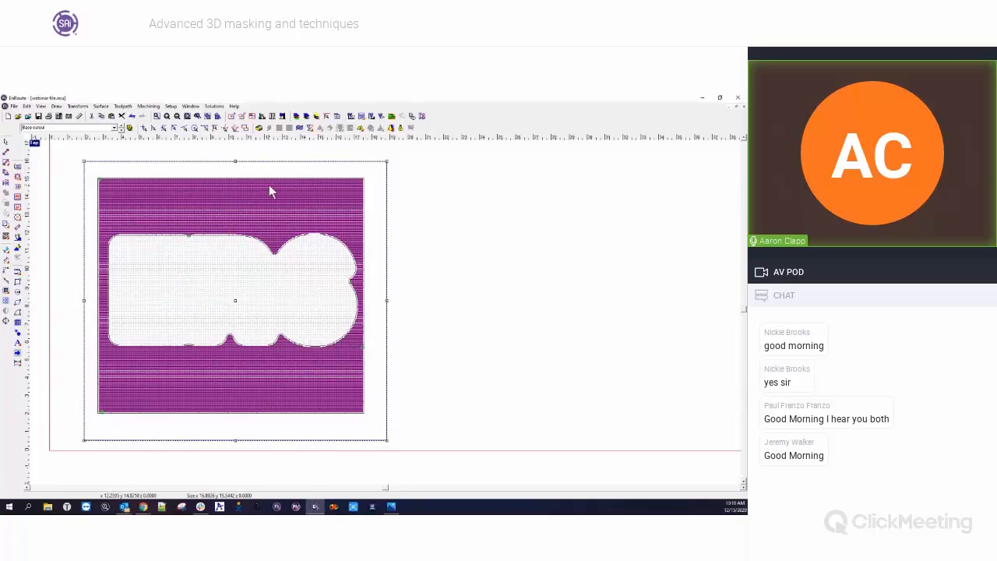
pyautogui.click(395, 127)
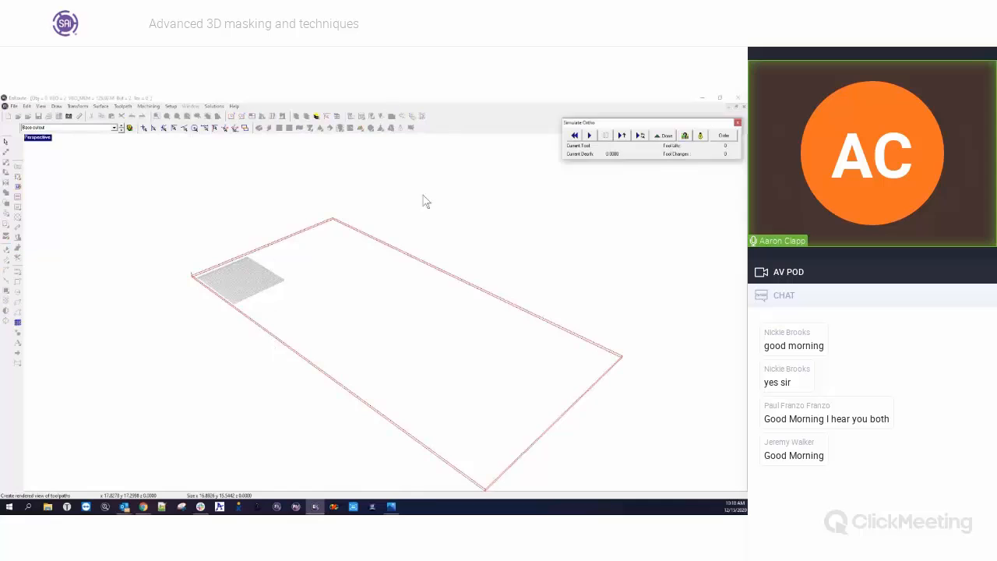
pyautogui.click(382, 374)
pyautogui.click(589, 135)
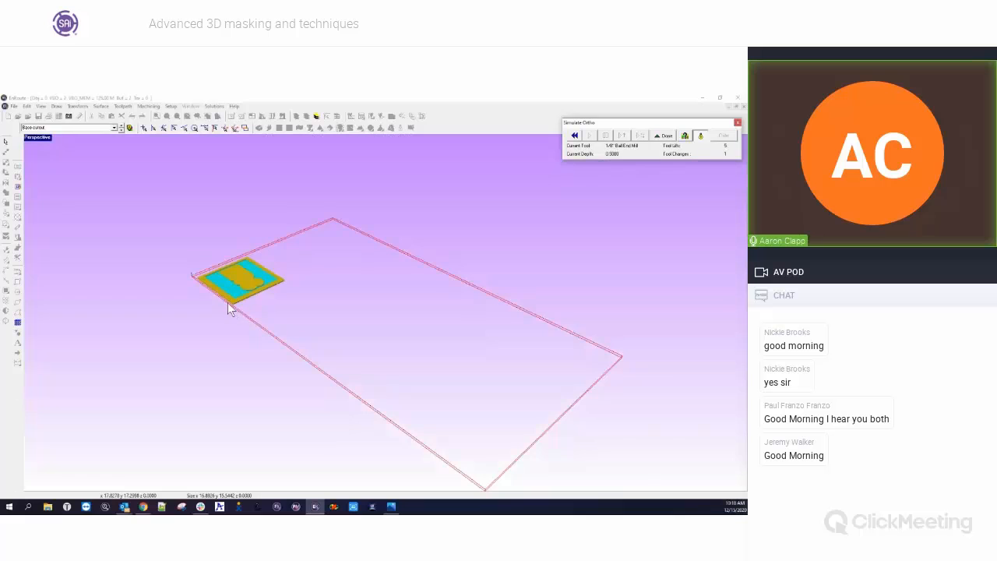
pyautogui.moveTo(230, 303); pyautogui.dragTo(322, 318, button='middle')
pyautogui.scroll(5, 378, 305)
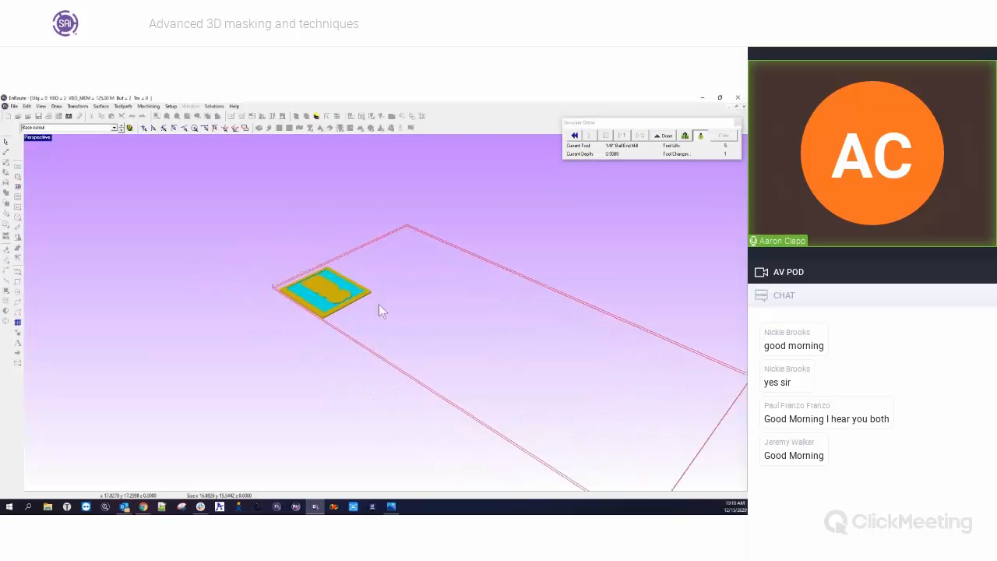
pyautogui.moveTo(226, 306); pyautogui.dragTo(498, 339, button='middle')
pyautogui.scroll(4, 343, 304)
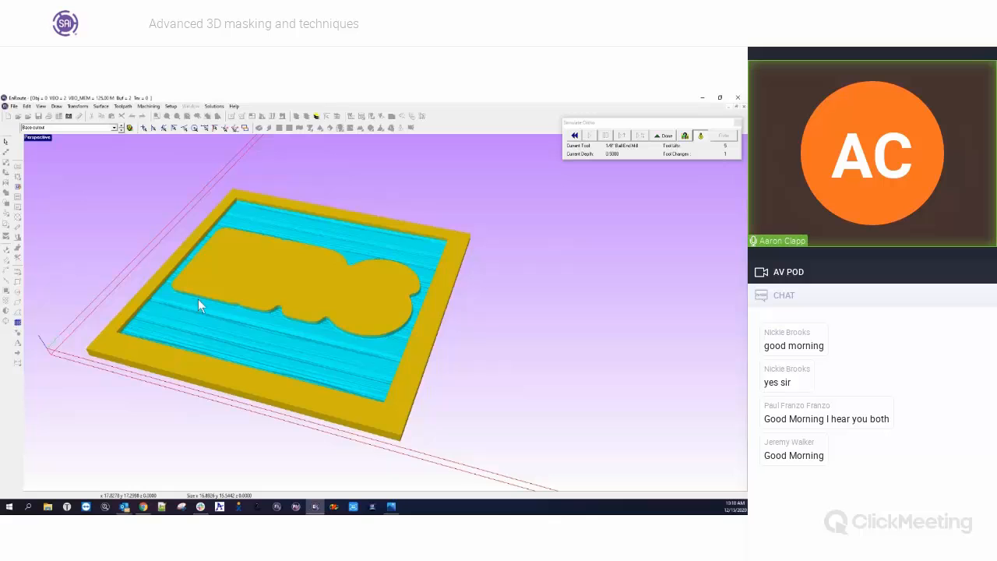
# Exit the simulation and display only the Base cutdown layer in an enlarged Top view
pyautogui.click(663, 136)
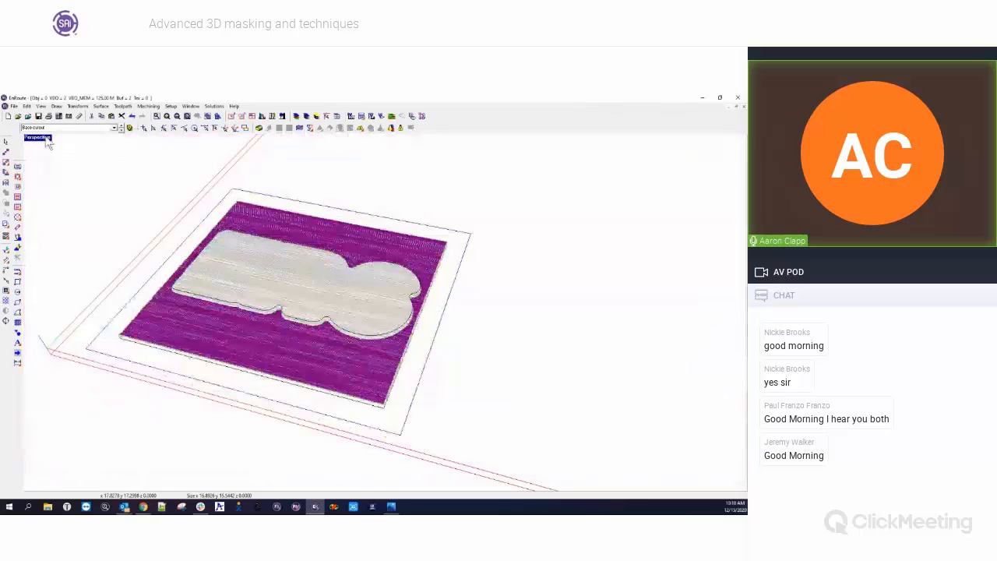
pyautogui.doubleClick(42, 140)
pyautogui.click(114, 128)
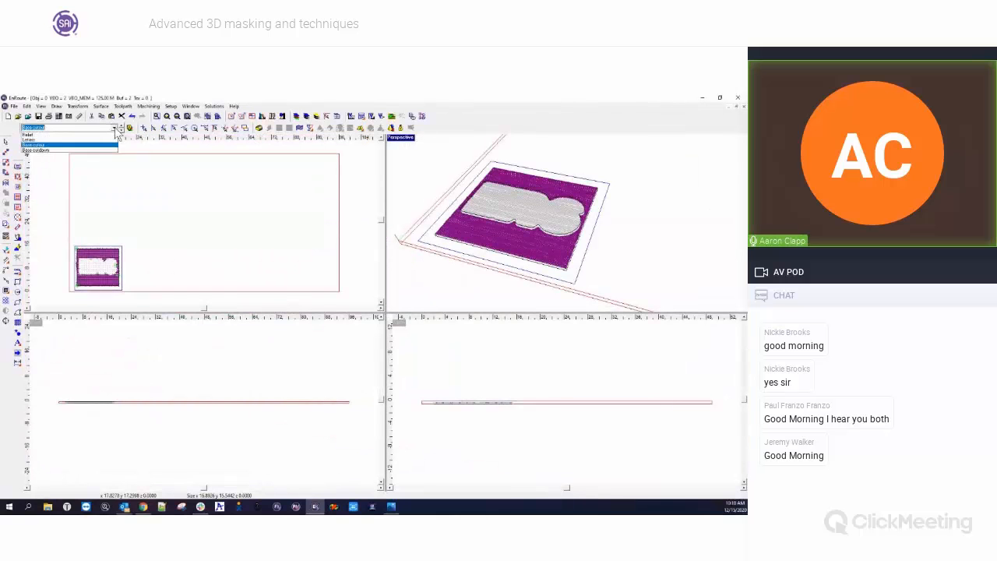
pyautogui.click(48, 151)
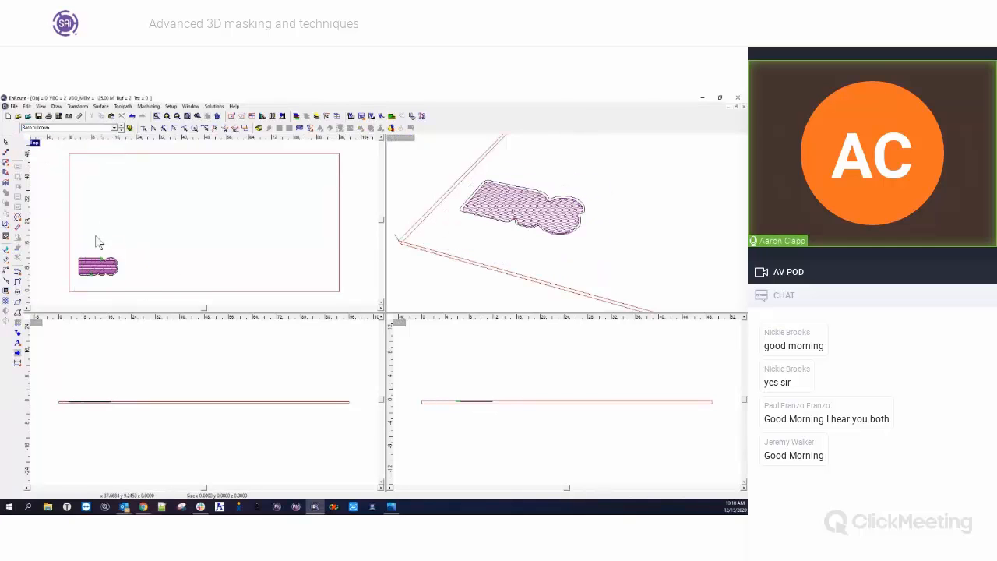
pyautogui.doubleClick(36, 146)
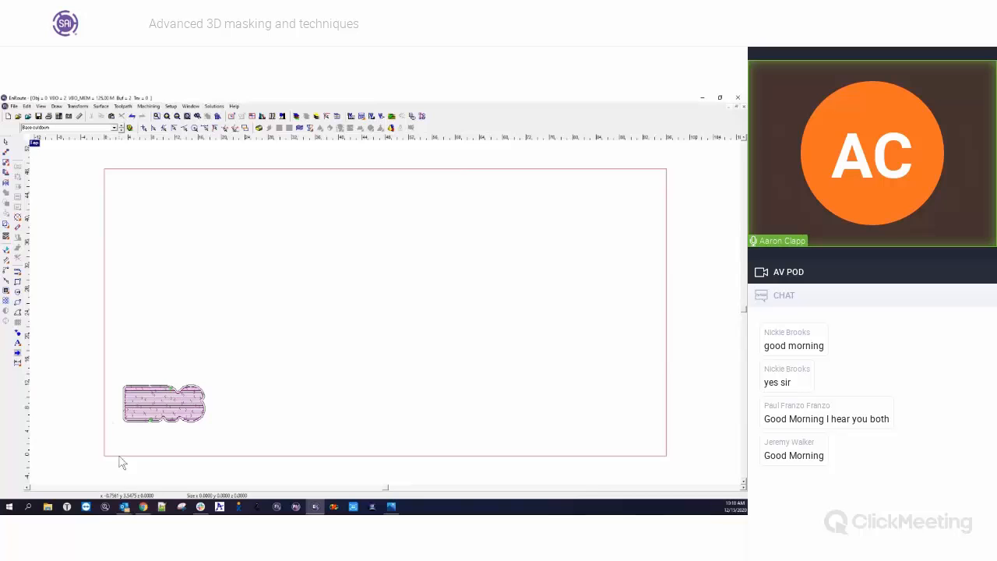
pyautogui.scroll(2, 121, 466)
pyautogui.scroll(2, 147, 394)
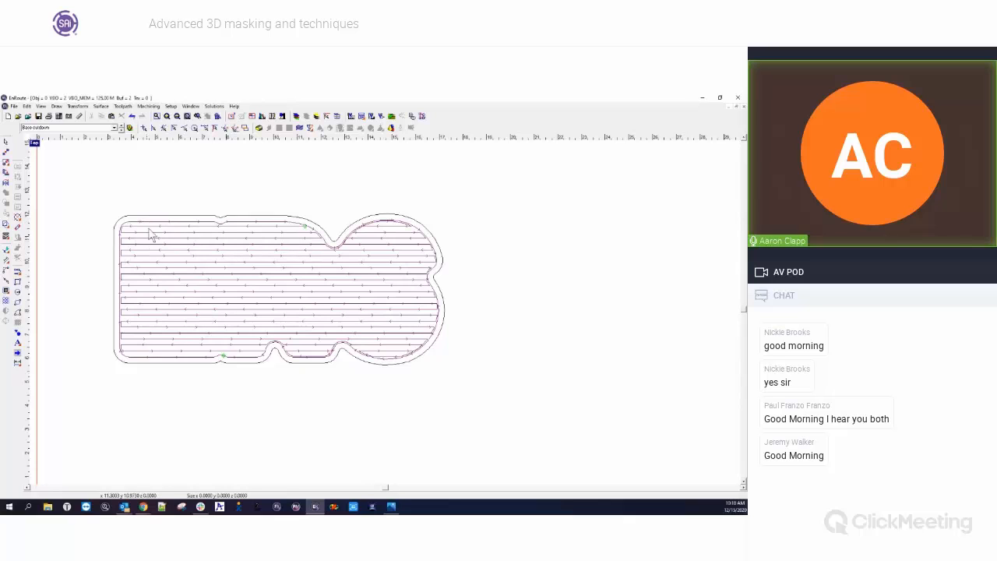
# Check the plate's dimensions in the plate definition and close it without changes
pyautogui.rightClick(232, 222)
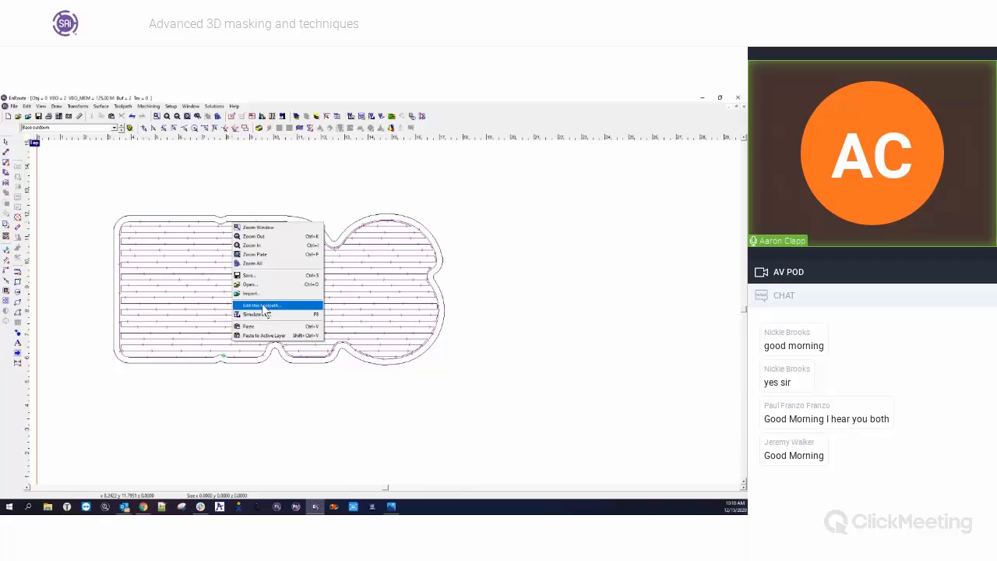
pyautogui.click(331, 215)
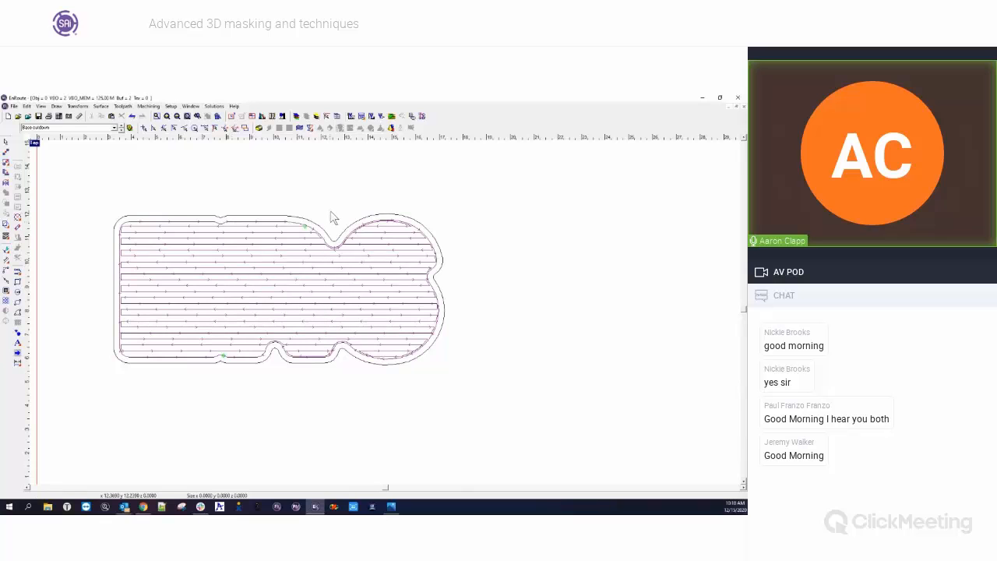
pyautogui.click(233, 116)
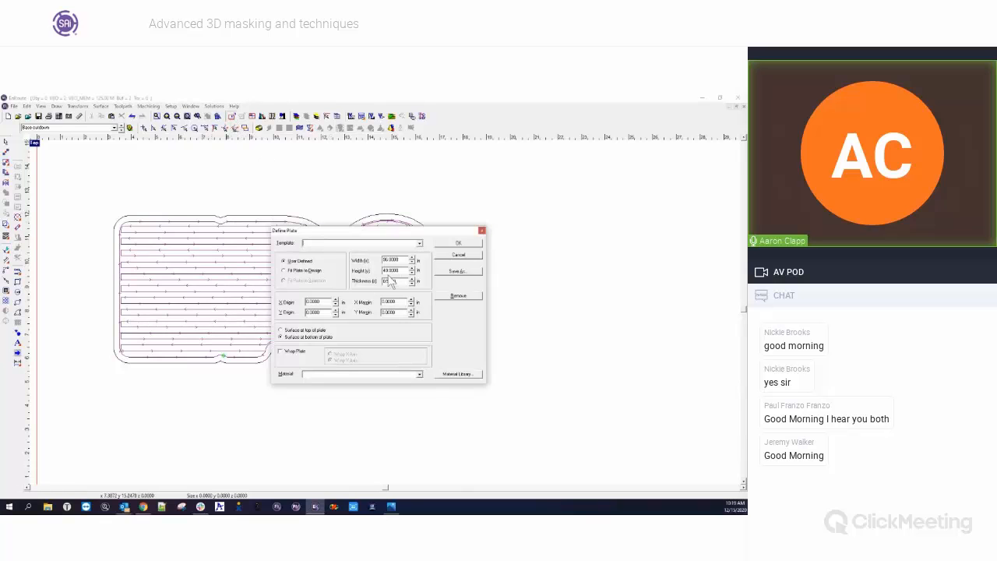
pyautogui.click(482, 231)
# Restore the four-view layout and examine the depths of all layers within the plate thickness in the Front view
pyautogui.doubleClick(34, 144)
pyautogui.click(72, 423)
pyautogui.scroll(5, 71, 423)
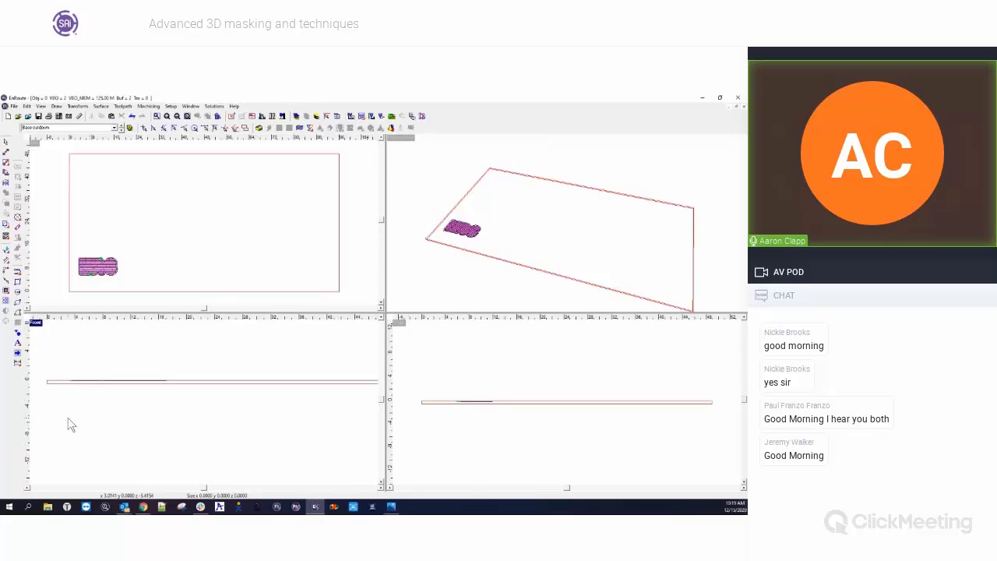
pyautogui.scroll(1, 80, 380)
pyautogui.click(130, 128)
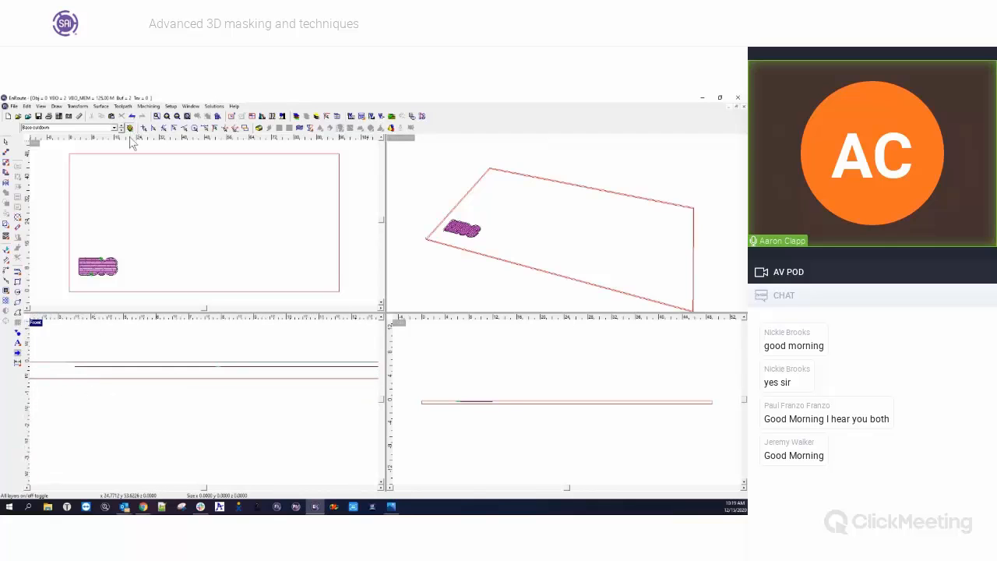
pyautogui.scroll(4, 49, 381)
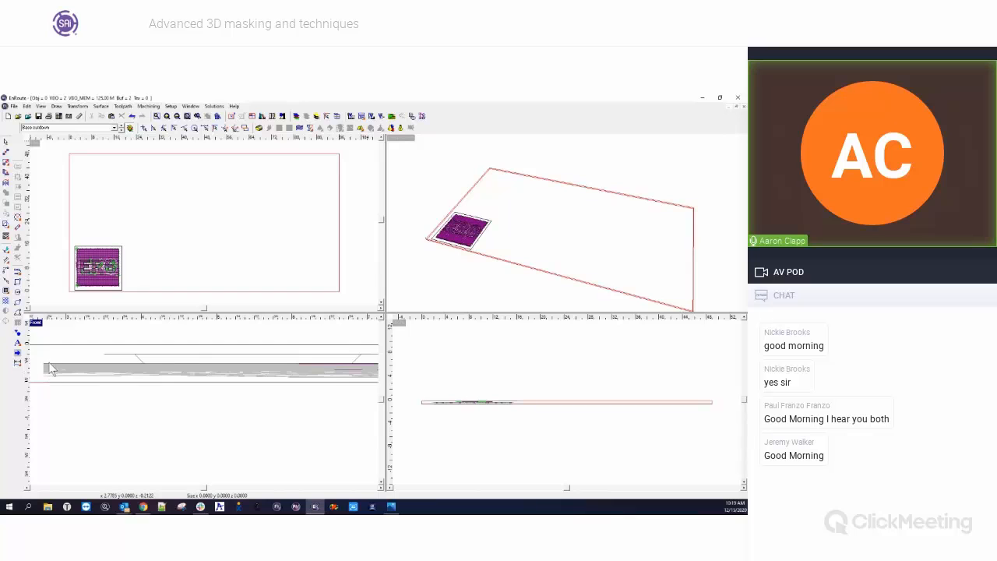
pyautogui.scroll(-2, 221, 420)
pyautogui.scroll(-2, 140, 411)
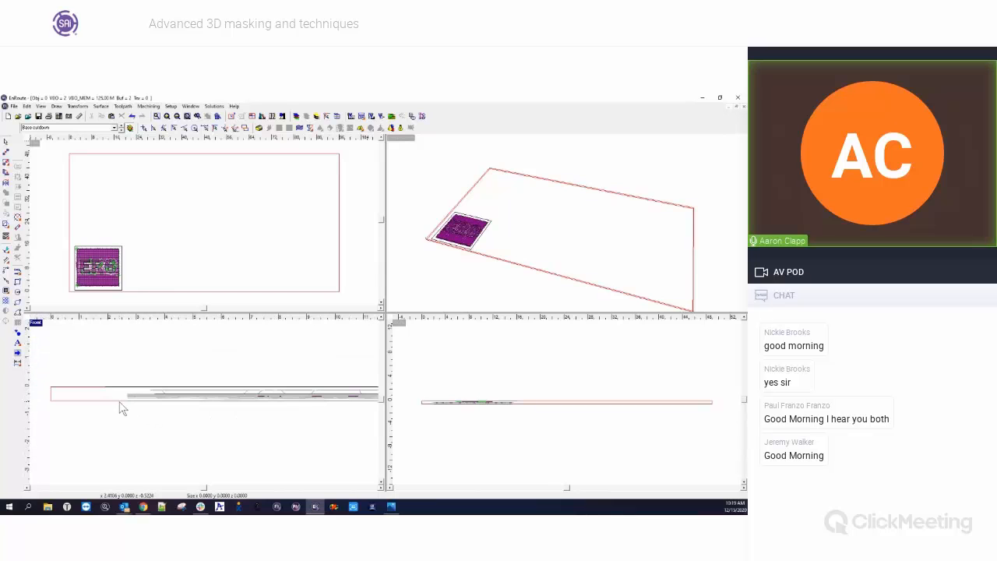
pyautogui.scroll(4, 117, 405)
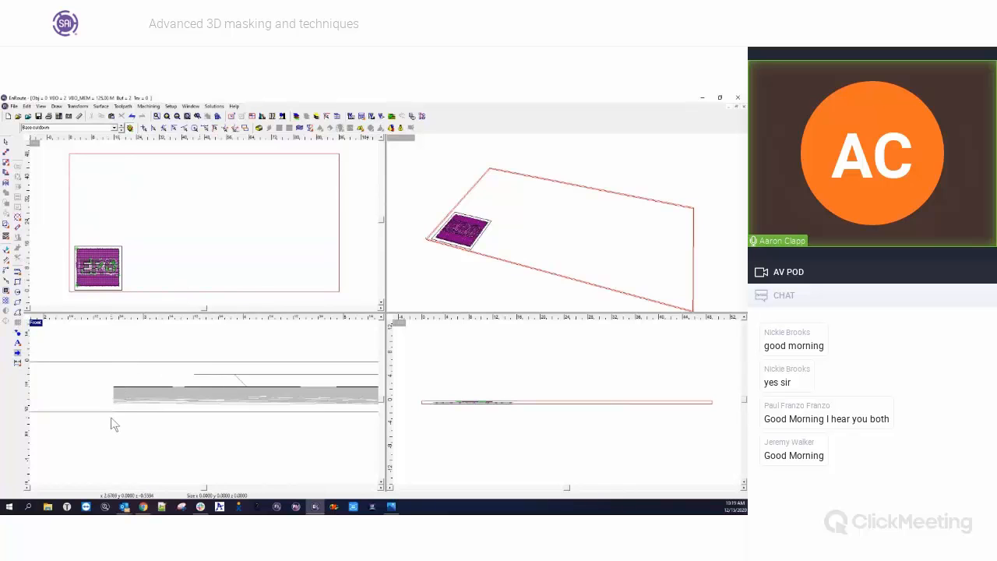
# Isolate the Base cutdown layer and review the tool and depth in its hatch fill strategy
pyautogui.click(130, 127)
pyautogui.rightClick(96, 268)
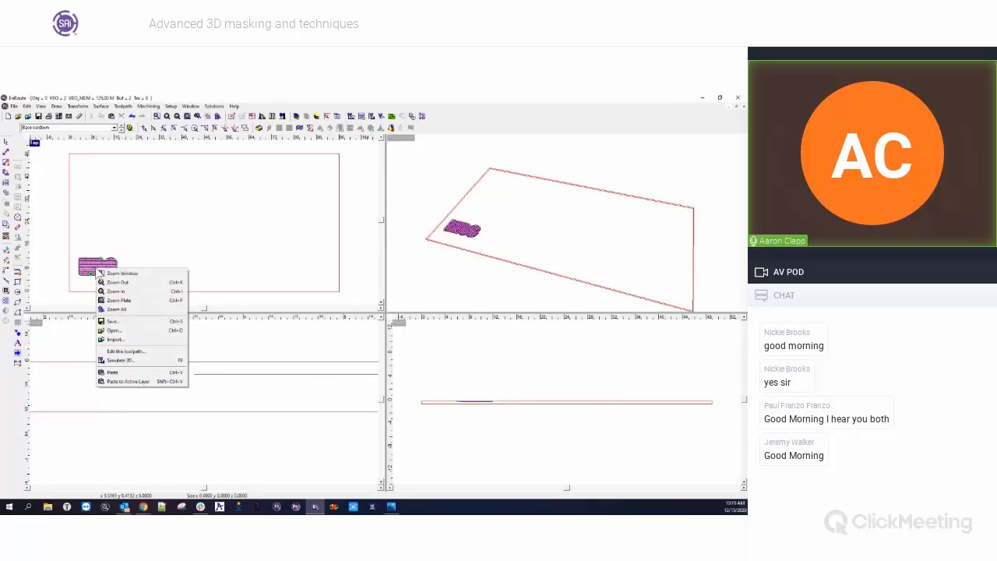
pyautogui.click(116, 351)
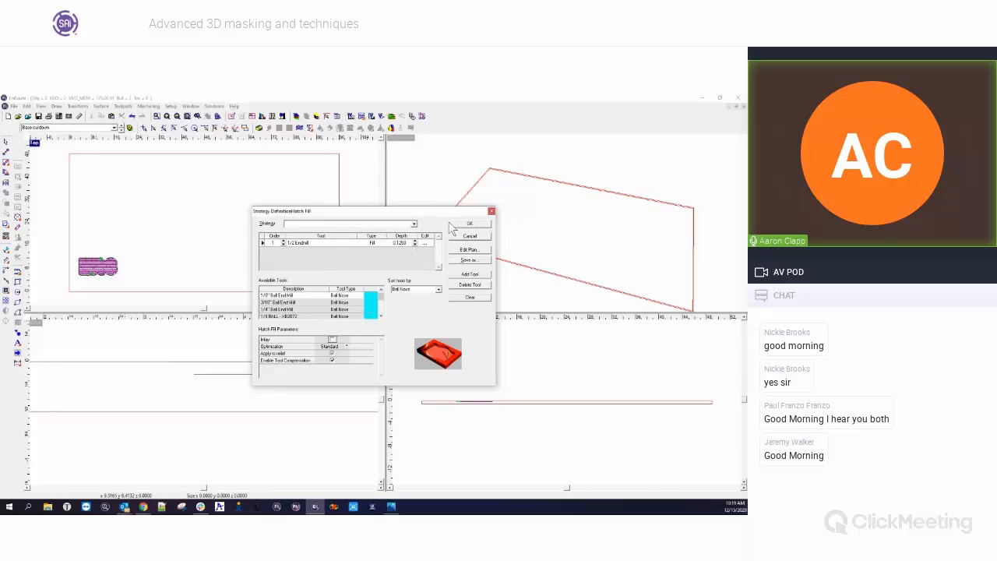
pyautogui.click(483, 223)
# Show all layers and compare the offset contours and toolpaths at a rounded corner of the letter backing in the Top view
pyautogui.scroll(6, 84, 275)
pyautogui.scroll(-1, 92, 288)
pyautogui.scroll(-2, 92, 285)
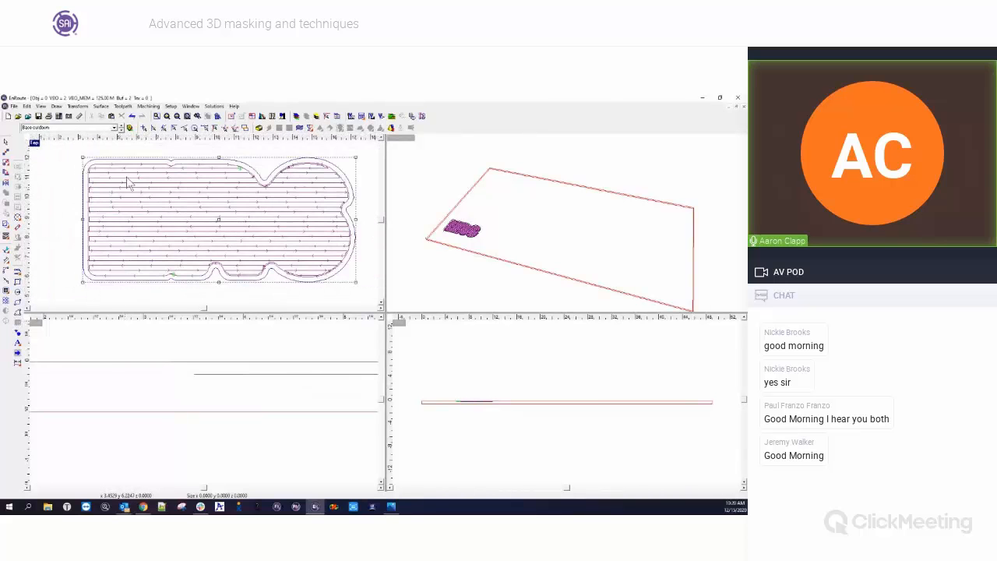
pyautogui.click(132, 129)
pyautogui.scroll(5, 111, 279)
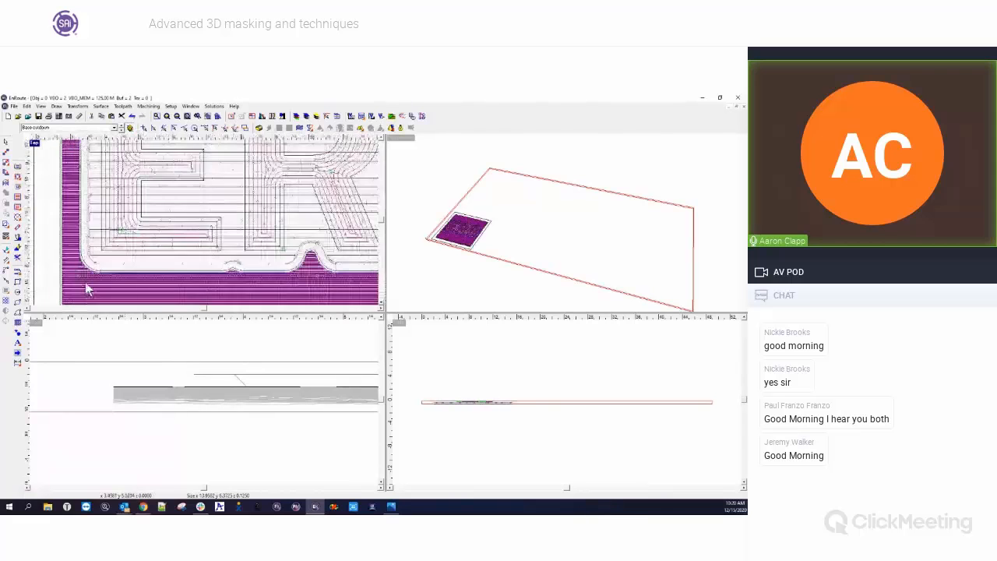
pyautogui.scroll(3, 111, 279)
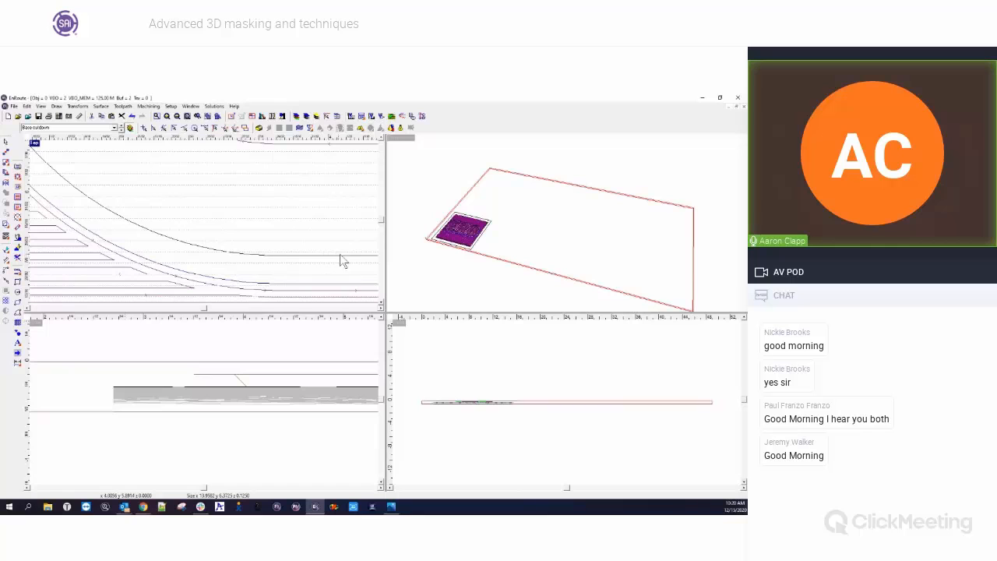
# Isolate the Base cutdown layer and review the depth settings in its hatch fill's 1/2 Endmill cut definition, leaving them unchanged
pyautogui.click(129, 130)
pyautogui.scroll(-2, 163, 275)
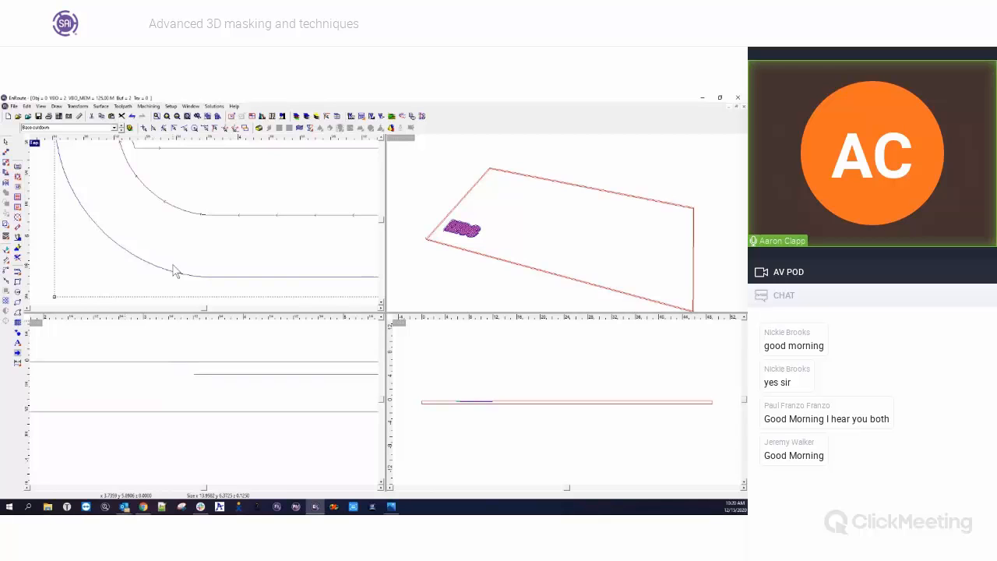
pyautogui.scroll(-3, 124, 252)
pyautogui.rightClick(162, 219)
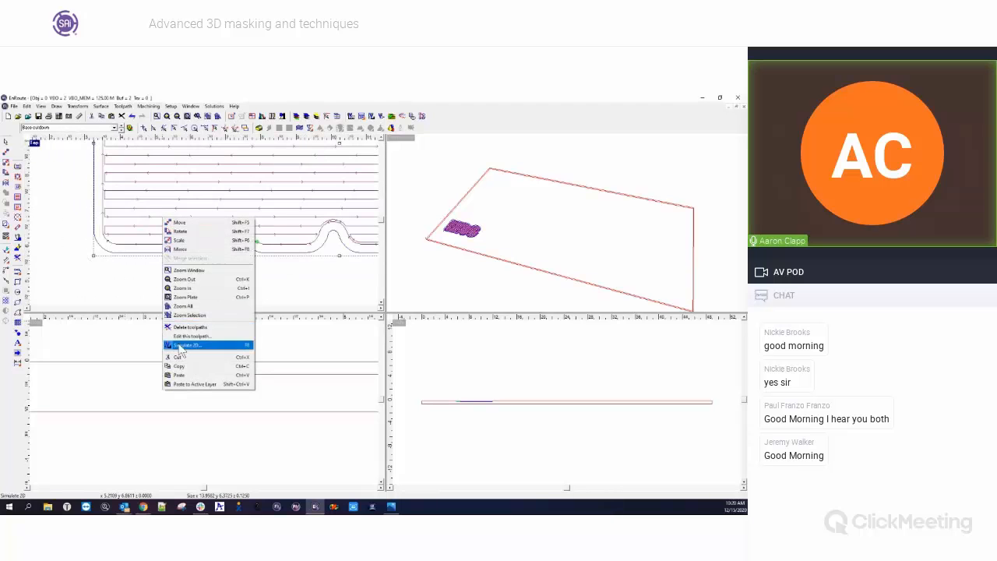
pyautogui.click(195, 335)
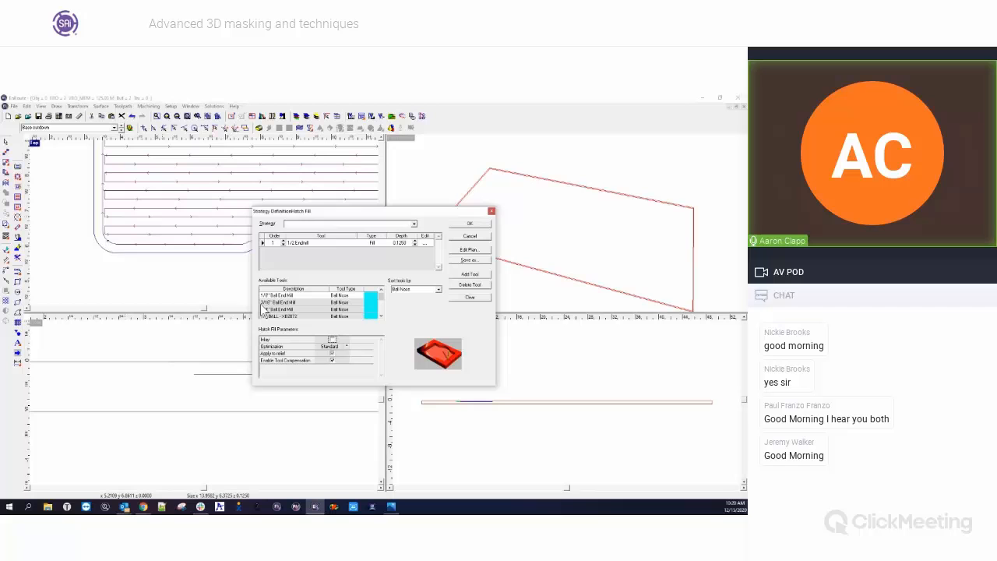
pyautogui.click(412, 233)
pyautogui.moveTo(363, 223)
pyautogui.mouseDown()
pyautogui.moveTo(349, 212)
pyautogui.moveTo(355, 219)
pyautogui.mouseUp()
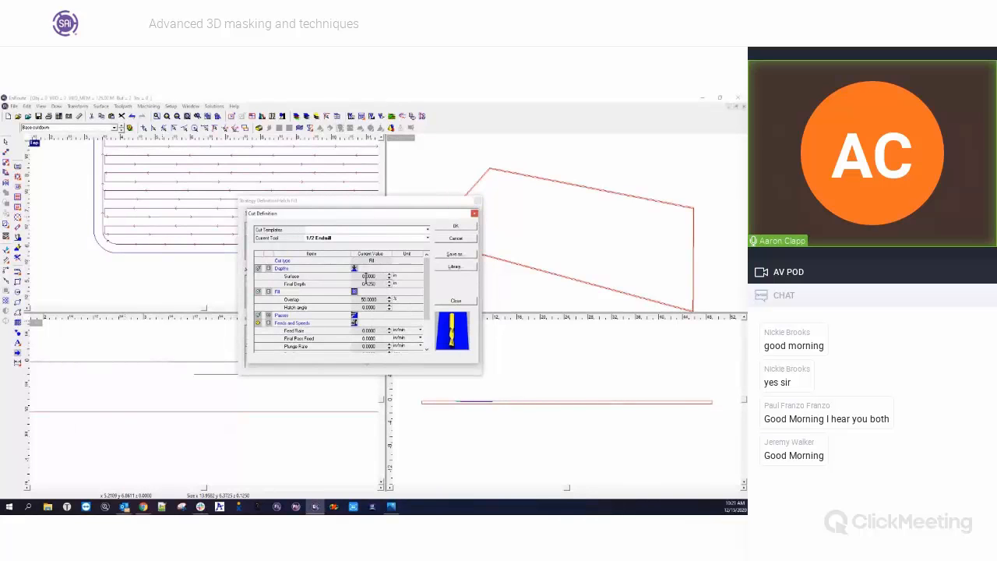
pyautogui.click(377, 275)
pyautogui.moveTo(375, 276); pyautogui.dragTo(356, 276)
pyautogui.click(474, 214)
pyautogui.click(478, 201)
pyautogui.click(242, 272)
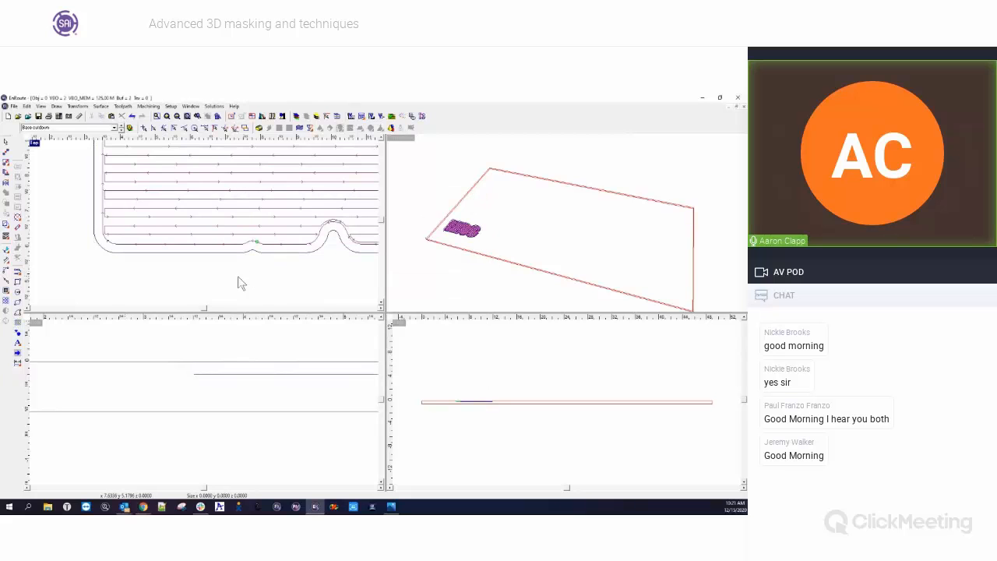
# Show the Relief layer together with the Base cutdown layer and compare their geometry in the Top view
pyautogui.scroll(-2, 201, 270)
pyautogui.scroll(-3, 140, 217)
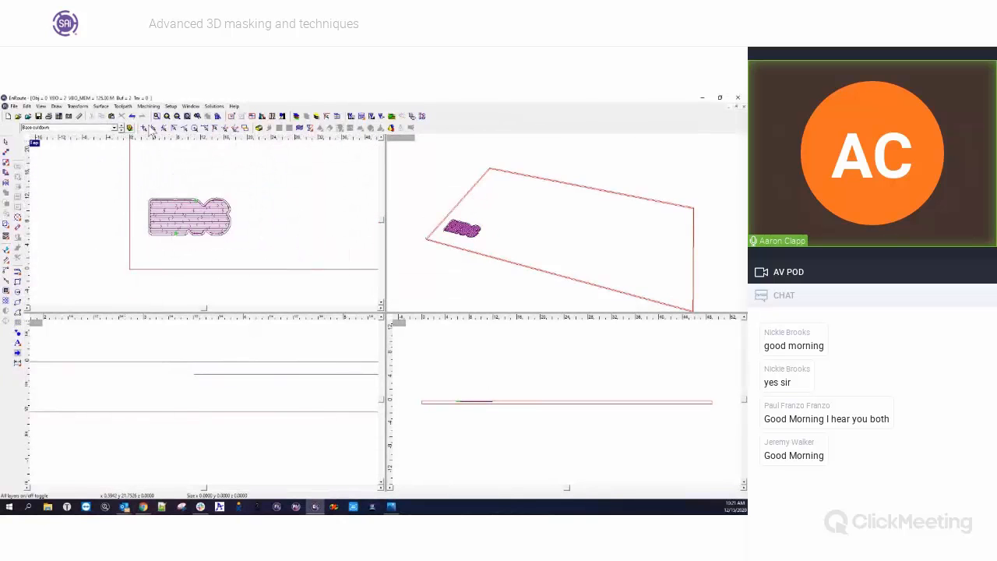
pyautogui.click(314, 118)
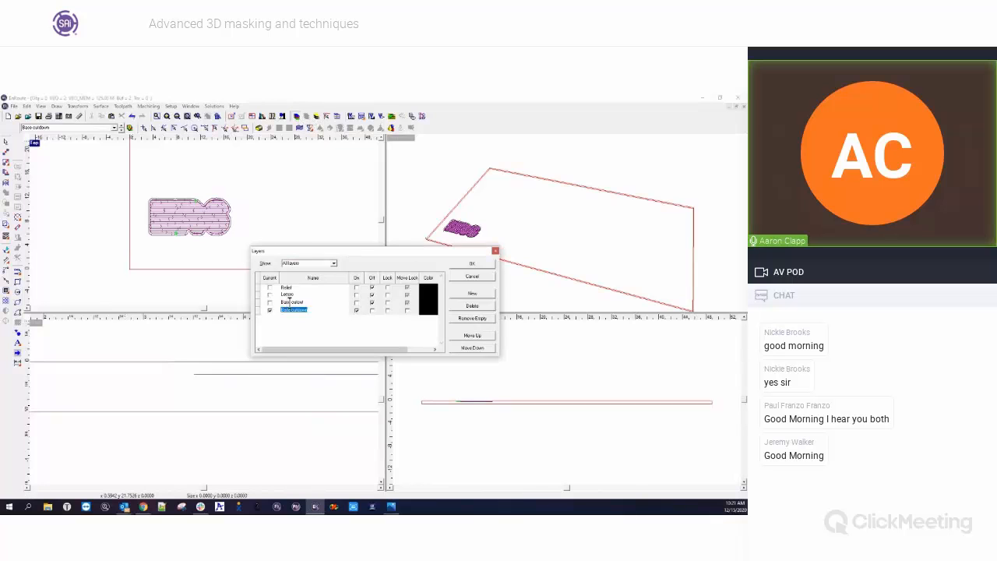
pyautogui.click(356, 287)
pyautogui.click(472, 264)
pyautogui.scroll(5, 182, 225)
pyautogui.scroll(-5, 184, 222)
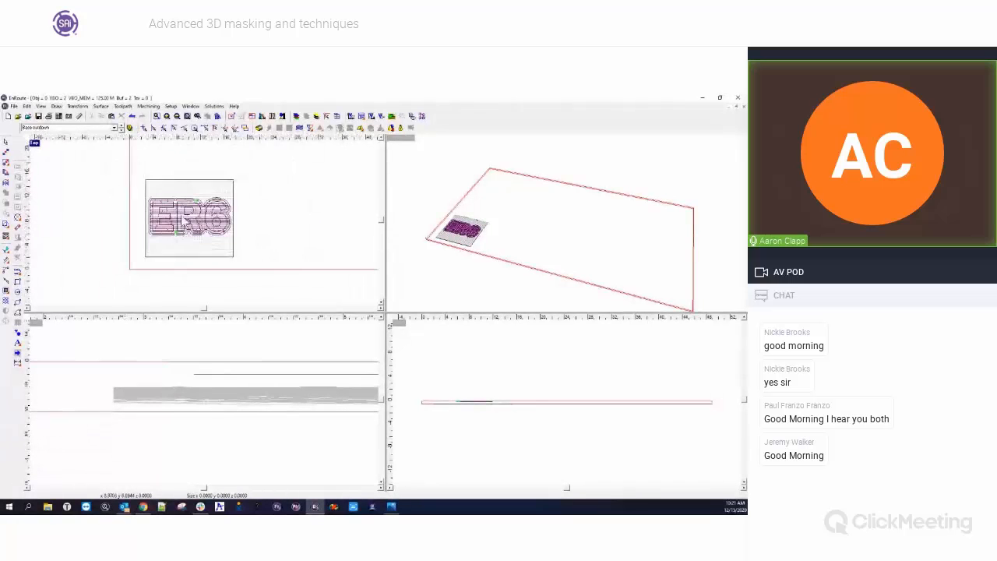
# Show the Letters layer with the Base cutdown layer in place of the Relief layer
pyautogui.click(297, 117)
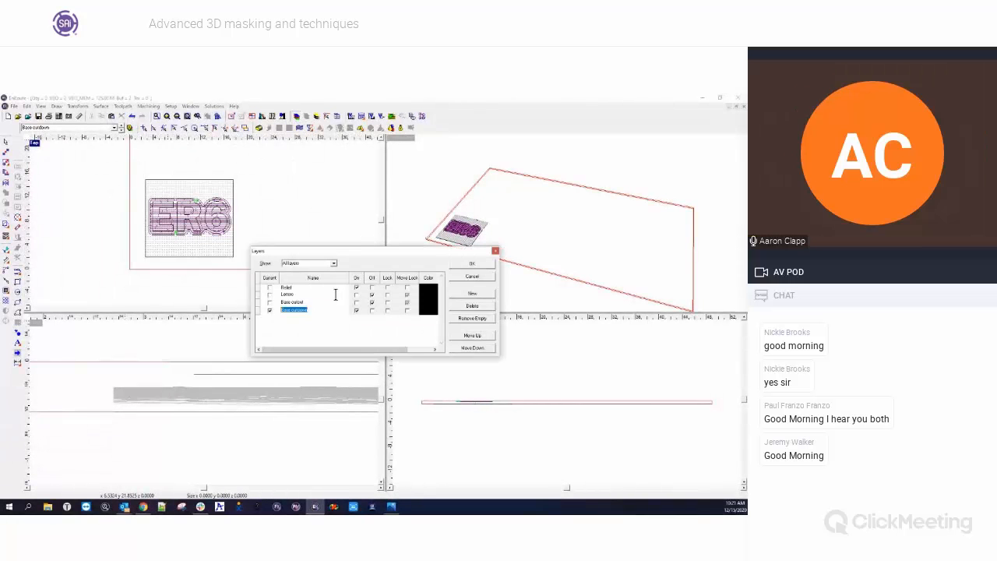
pyautogui.click(356, 310)
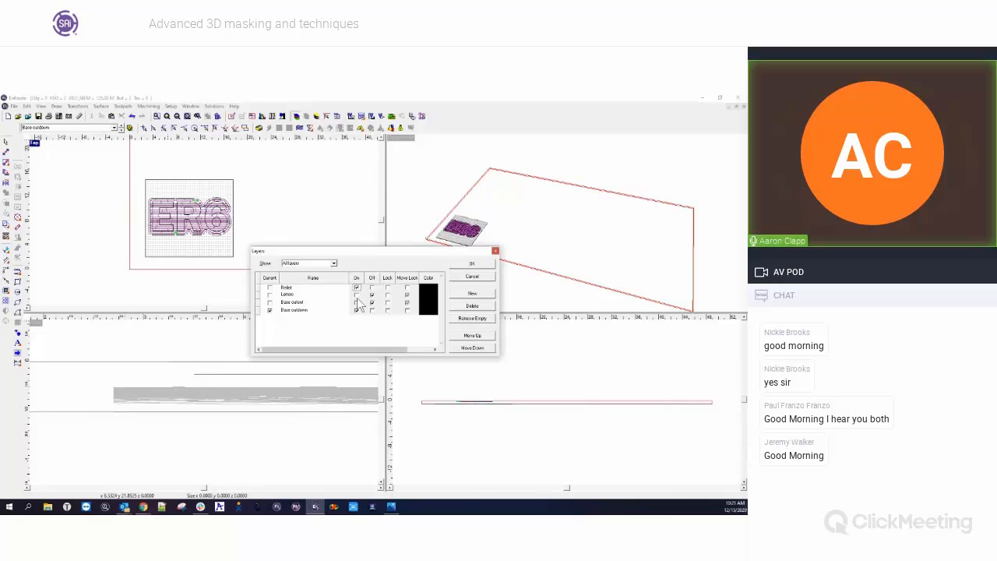
pyautogui.click(471, 263)
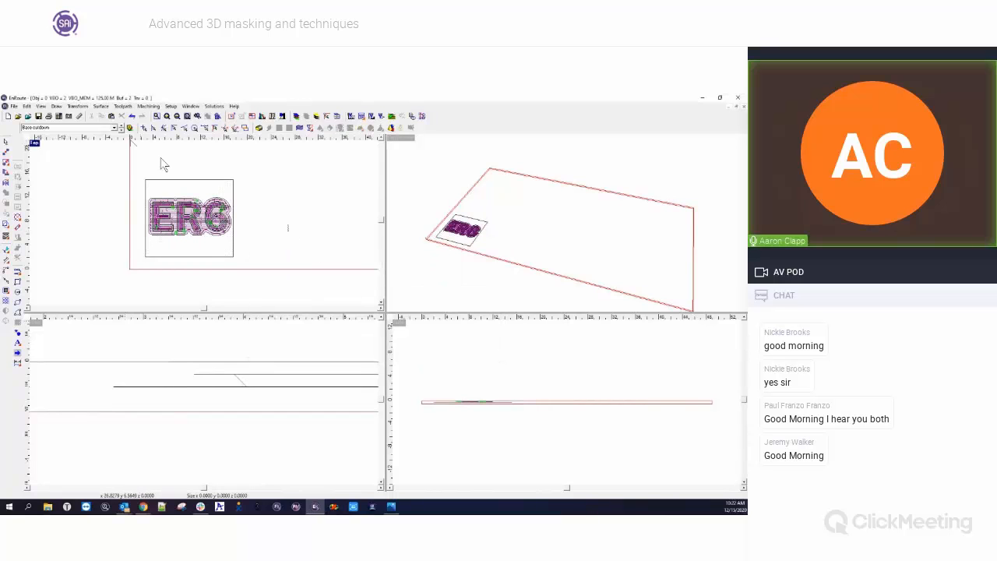
# Isolate the Relief, Letters, Base cutdown and Base cutout layers one after another to review each layer's contents
pyautogui.click(115, 127)
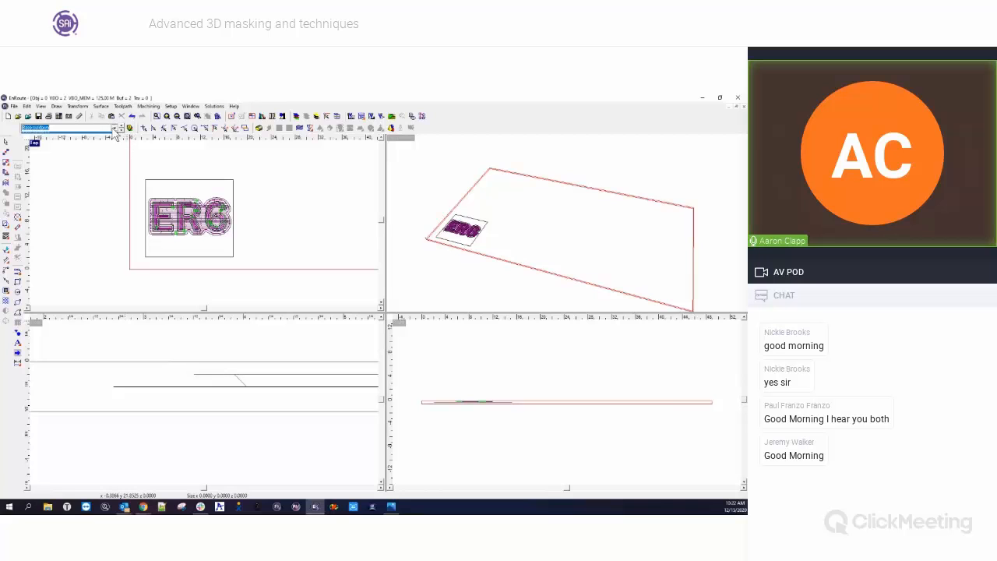
pyautogui.click(85, 138)
pyautogui.click(114, 128)
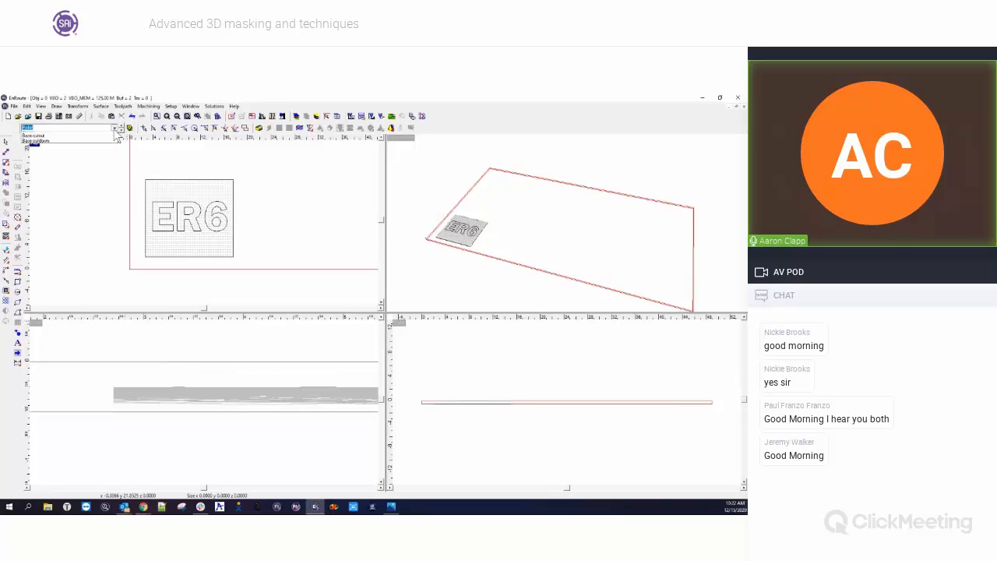
pyautogui.click(94, 146)
pyautogui.click(114, 128)
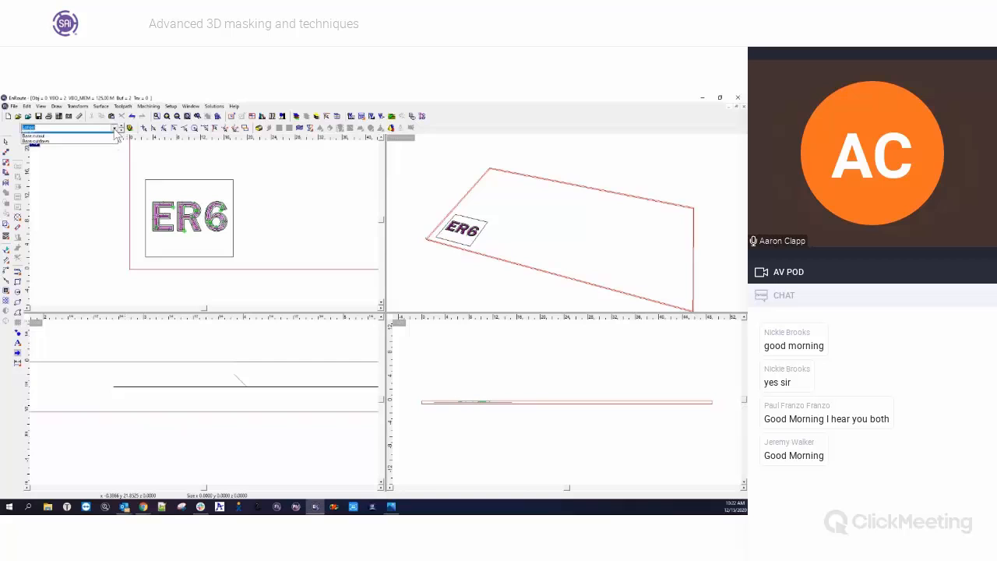
pyautogui.click(104, 150)
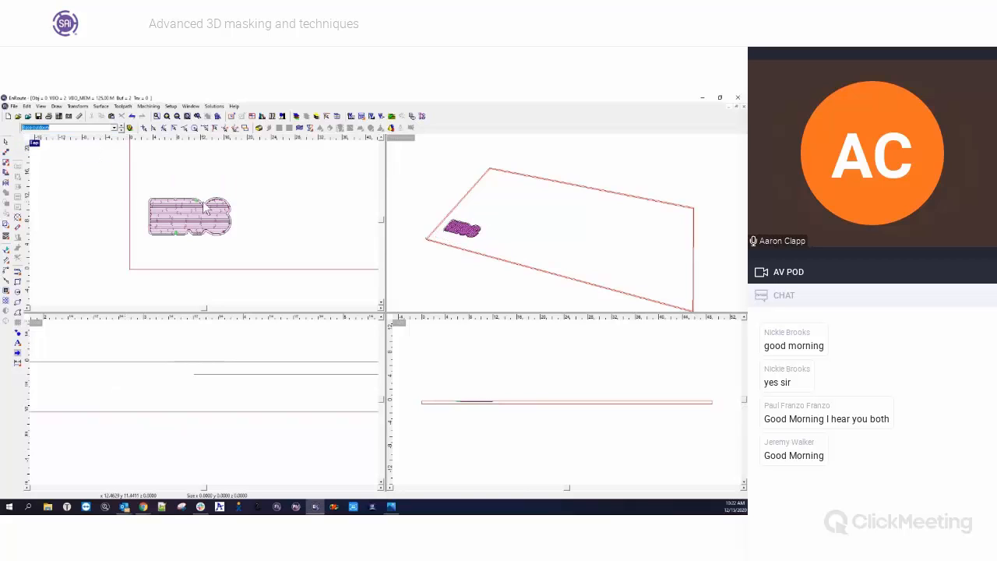
pyautogui.click(114, 127)
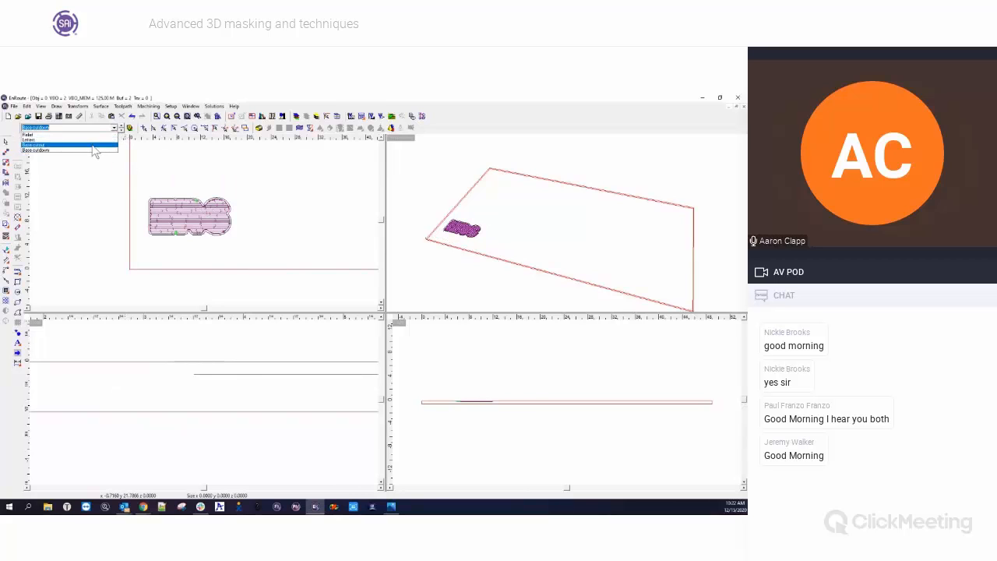
pyautogui.click(94, 148)
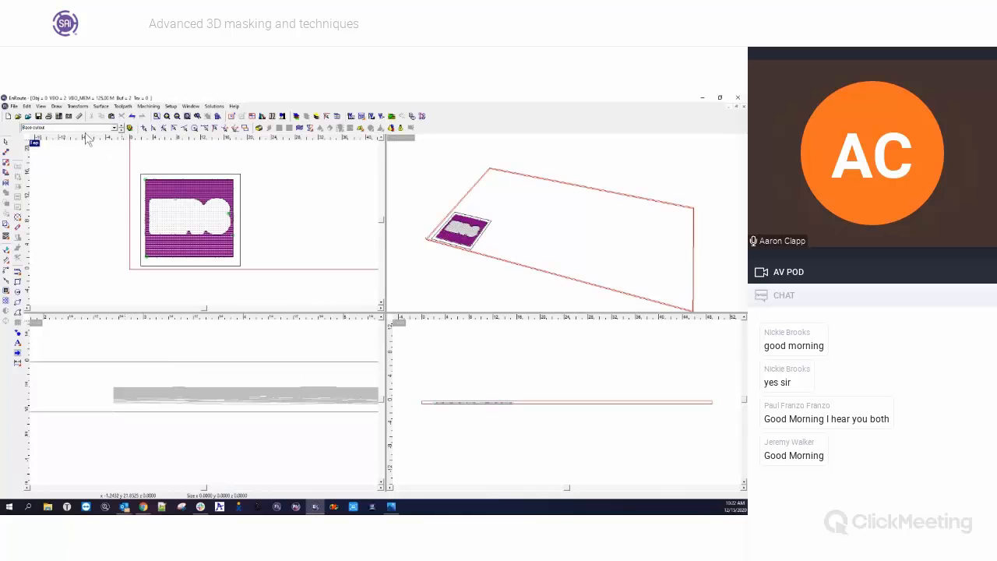
# Show the Base cutdown layer alongside Base cutout and simulate both toolpaths using the outer rectangle as mask
pyautogui.click(297, 116)
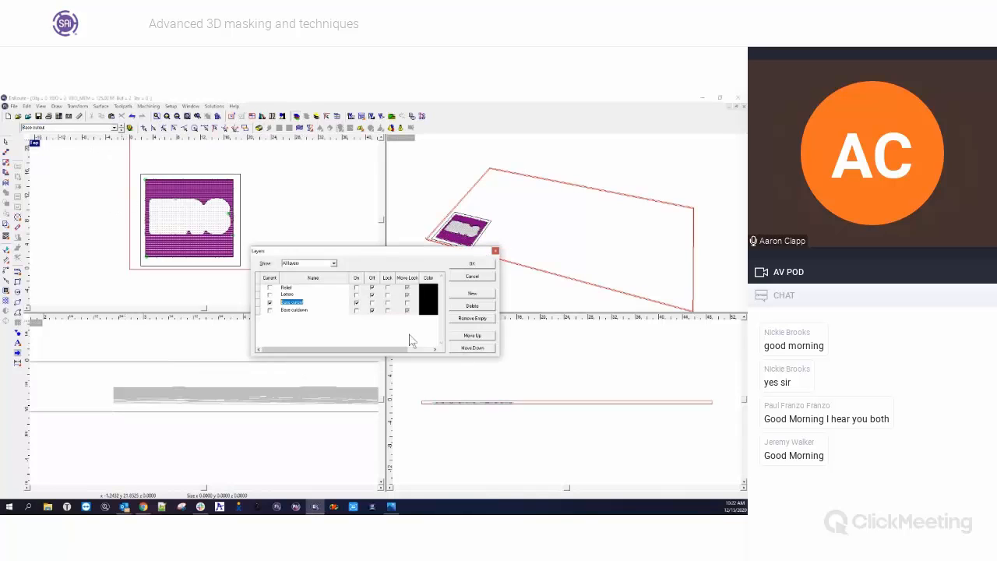
pyautogui.click(356, 310)
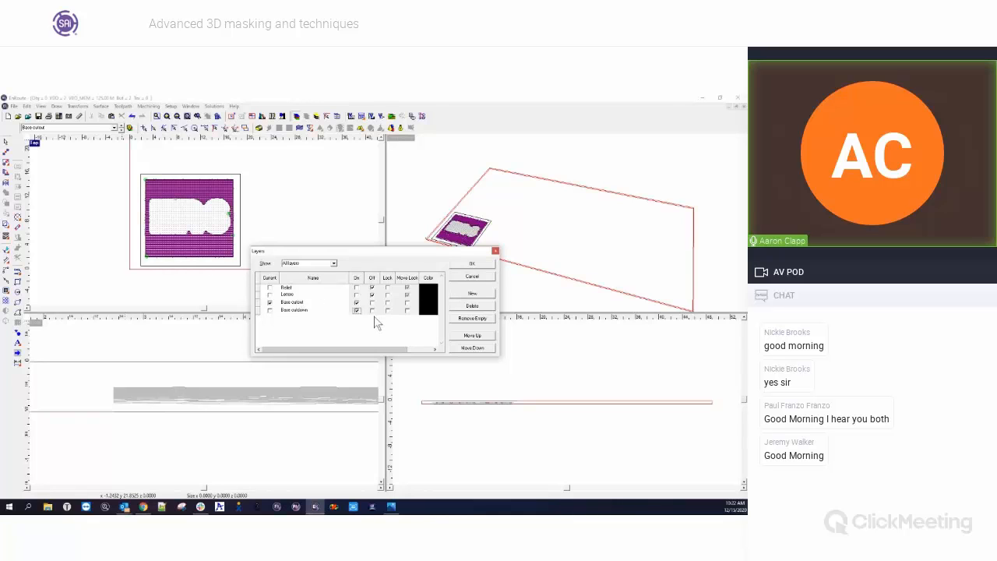
pyautogui.click(475, 265)
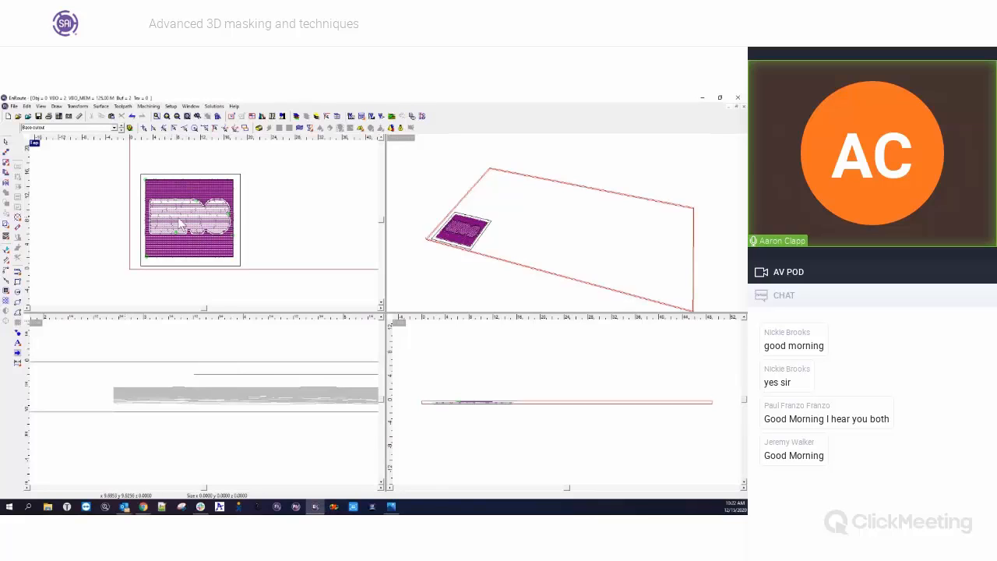
pyautogui.click(240, 177)
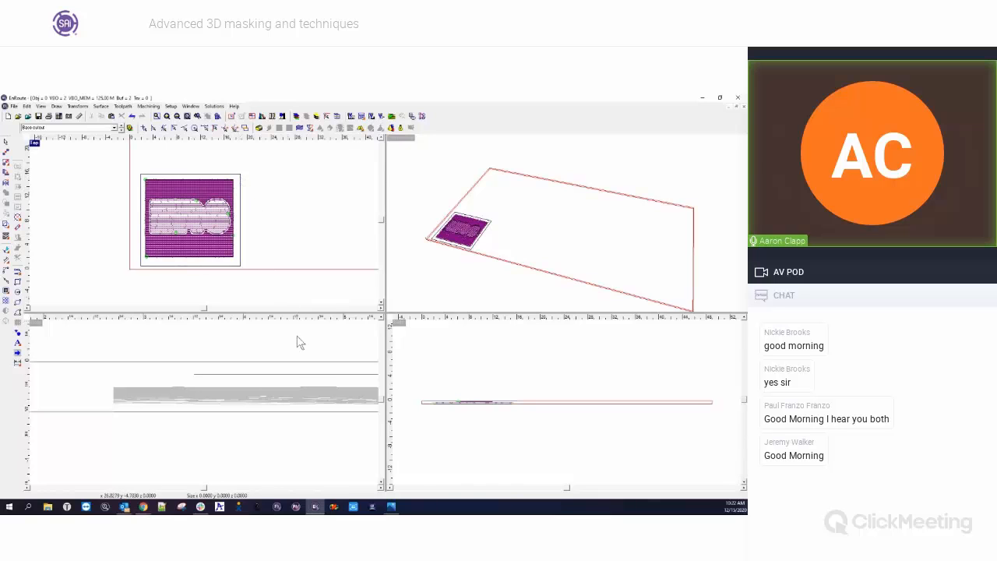
pyautogui.click(396, 120)
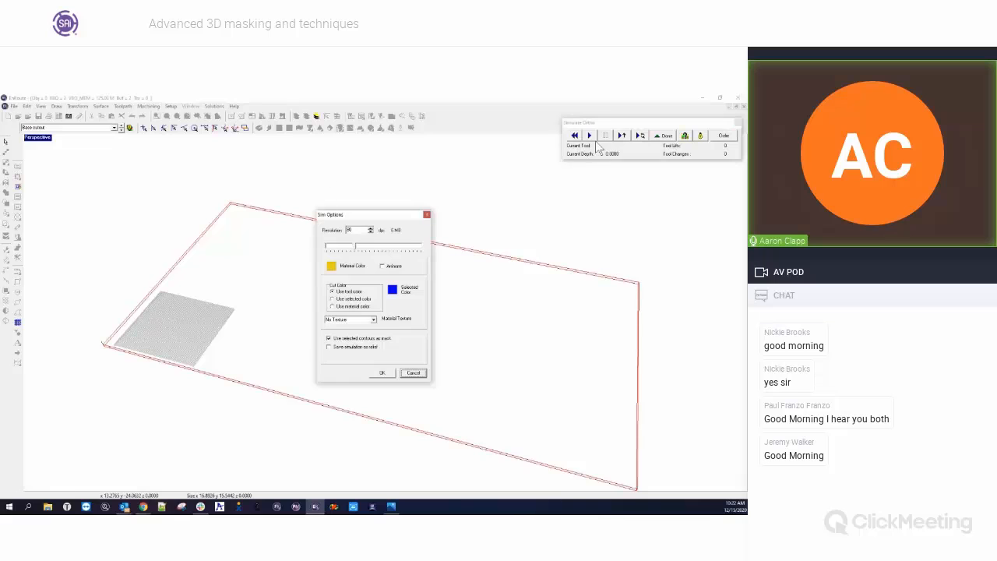
pyautogui.click(388, 373)
pyautogui.click(590, 136)
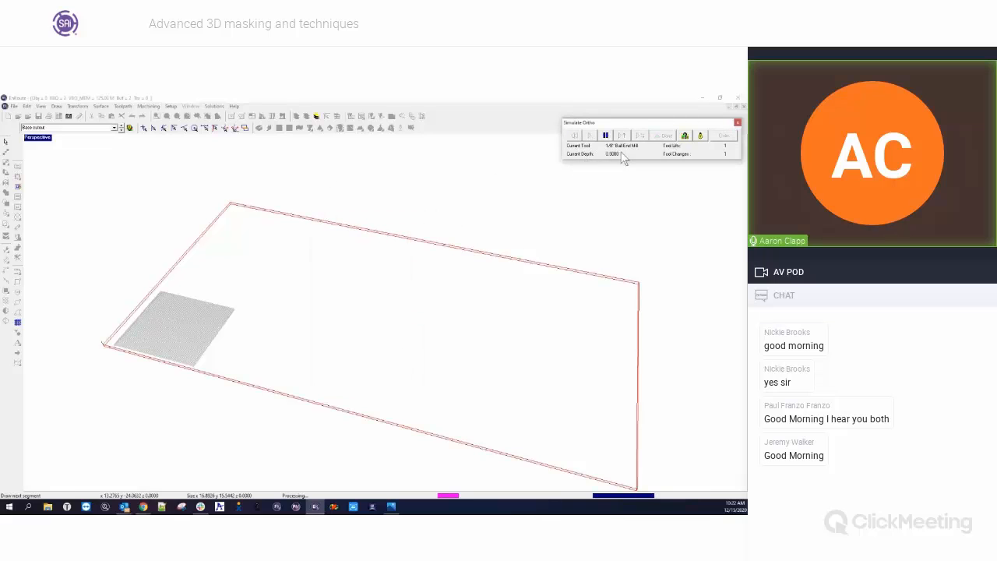
pyautogui.click(702, 136)
# Examine the raised letter backing in the simulated relief up close, then leave the simulation and restore the four-view layout
pyautogui.moveTo(211, 371); pyautogui.dragTo(353, 358, button='middle')
pyautogui.scroll(10, 538, 306)
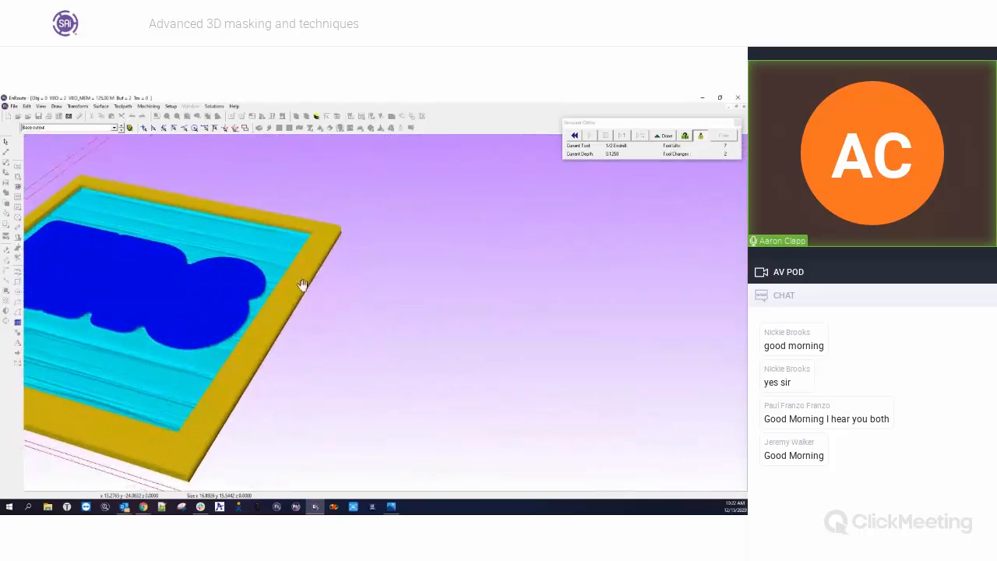
pyautogui.moveTo(329, 305); pyautogui.dragTo(283, 344, button='middle')
pyautogui.scroll(3, 328, 301)
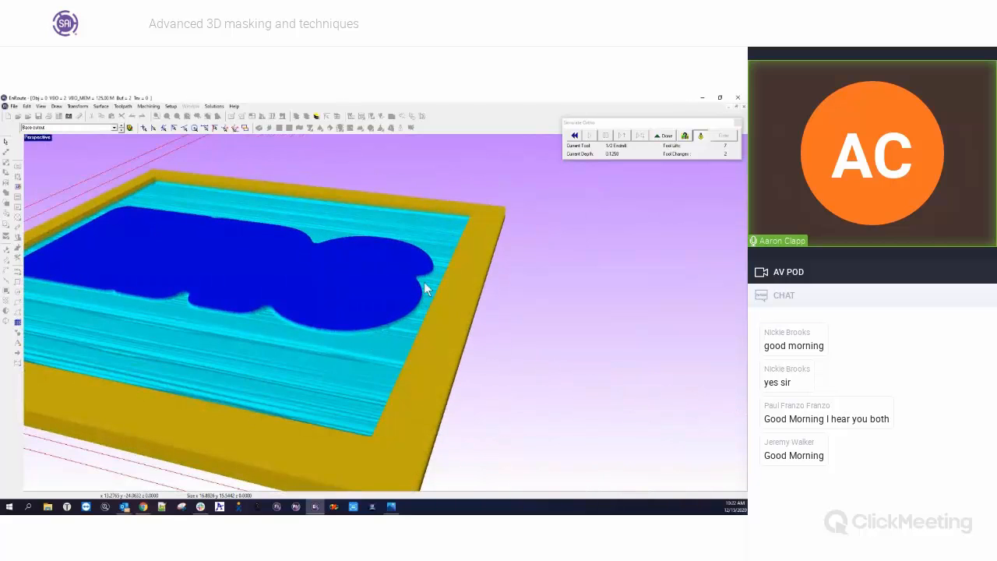
pyautogui.moveTo(153, 264); pyautogui.dragTo(373, 310, button='middle')
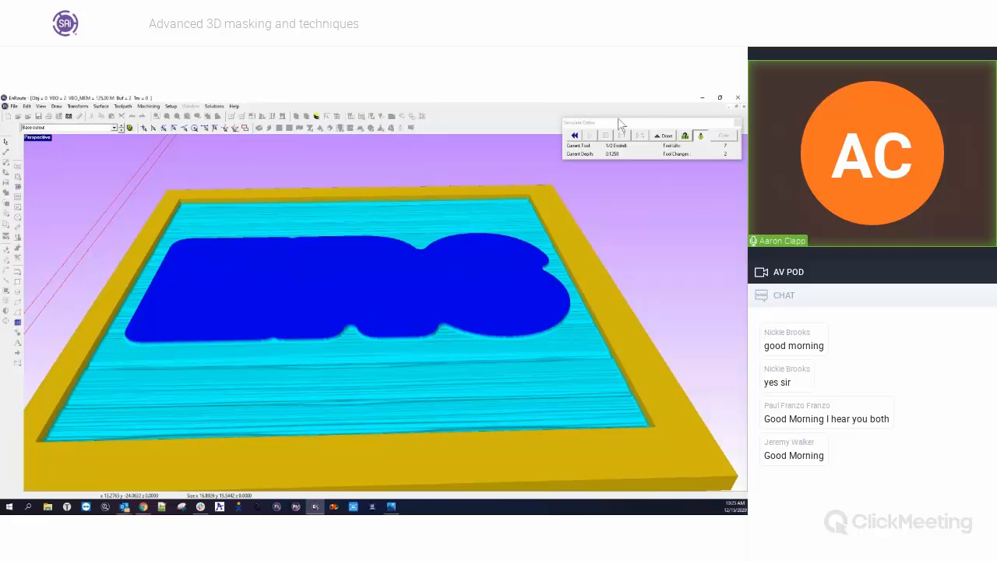
pyautogui.click(665, 137)
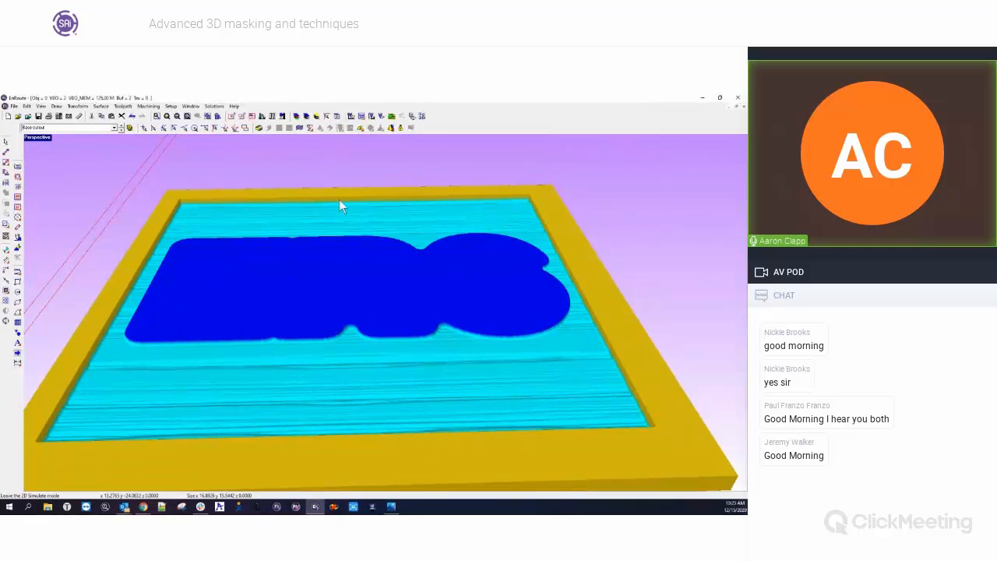
pyautogui.doubleClick(43, 140)
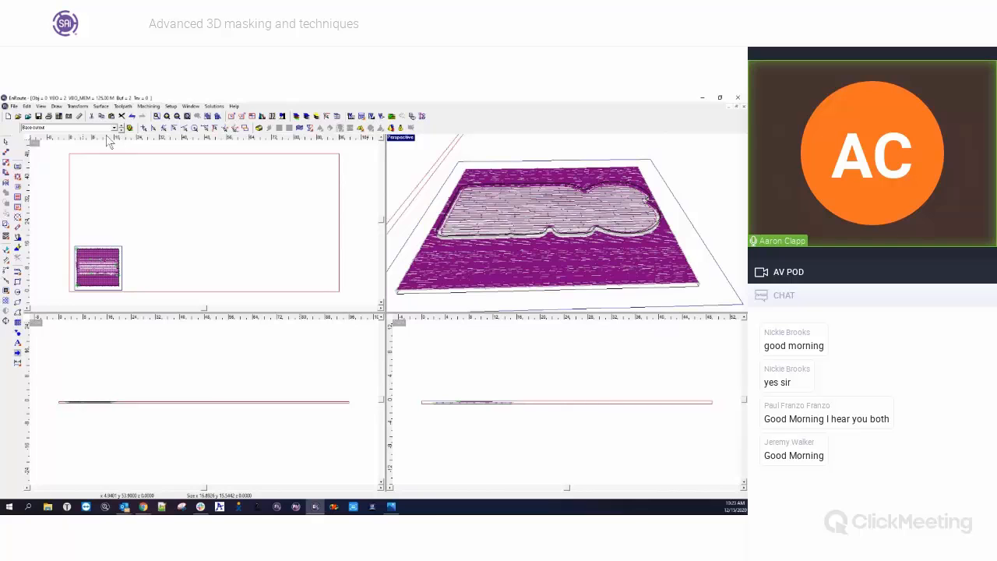
# Hide the Base cutdown layer so only the Base cutout layer is displayed
pyautogui.click(296, 117)
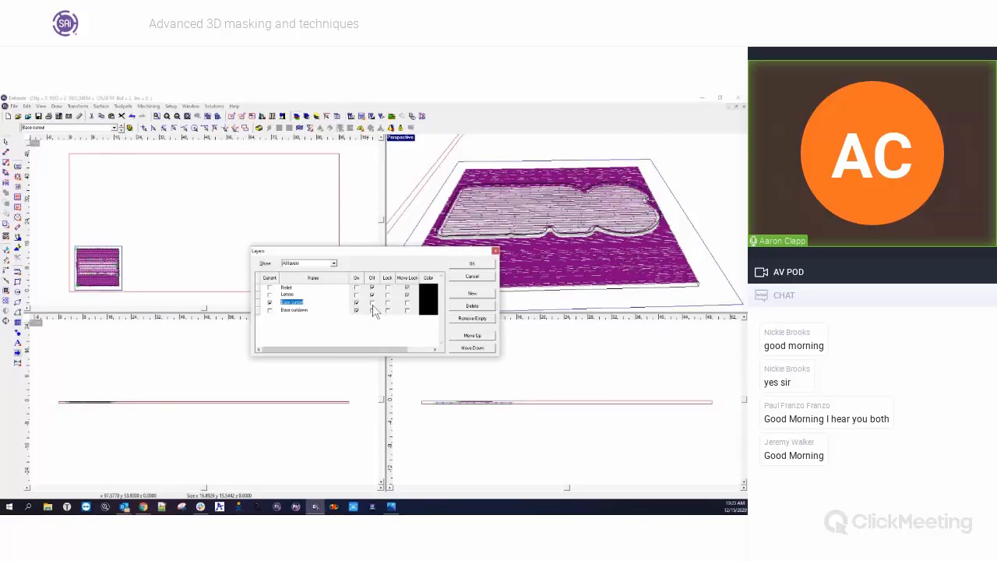
pyautogui.click(476, 264)
pyautogui.click(395, 291)
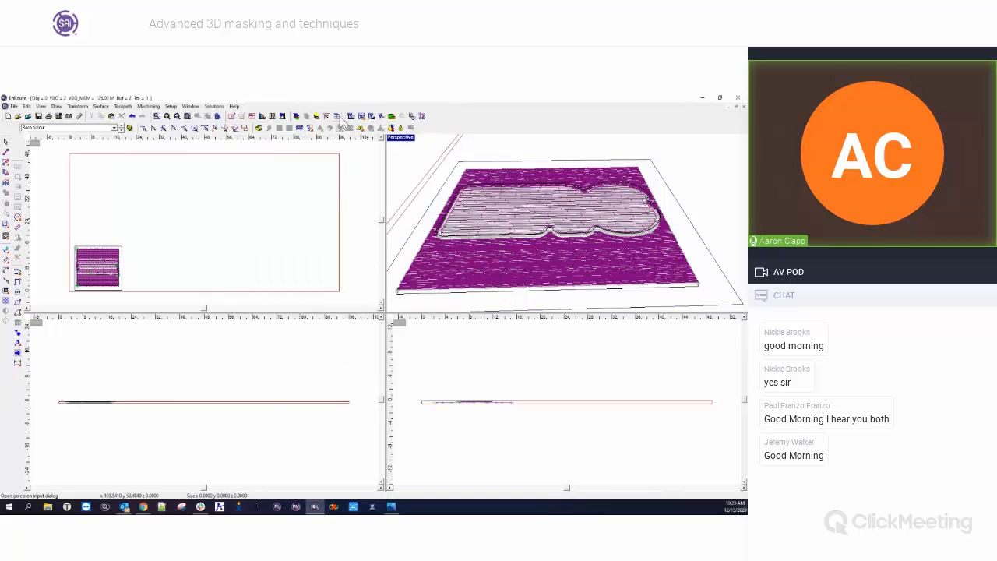
pyautogui.click(296, 117)
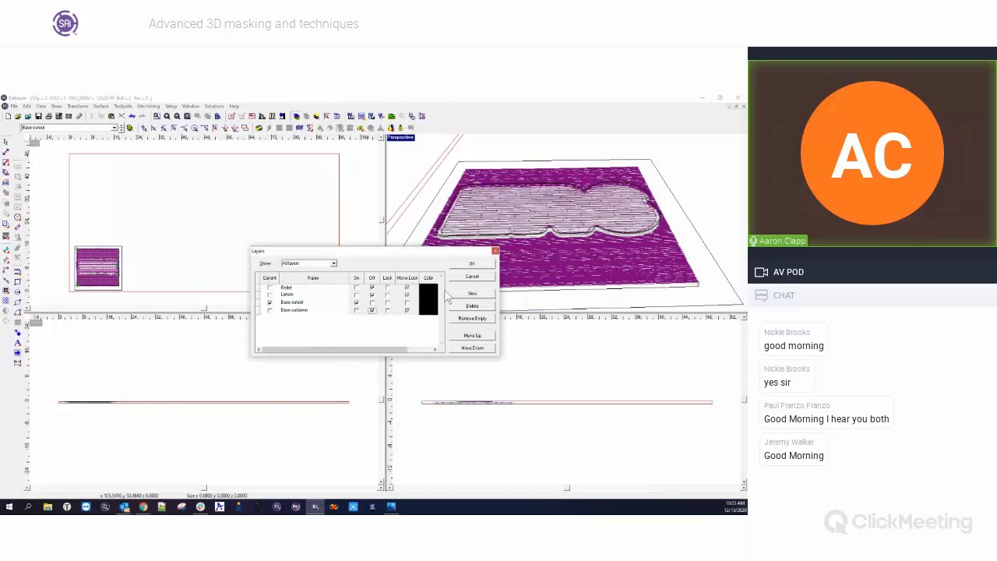
pyautogui.click(475, 263)
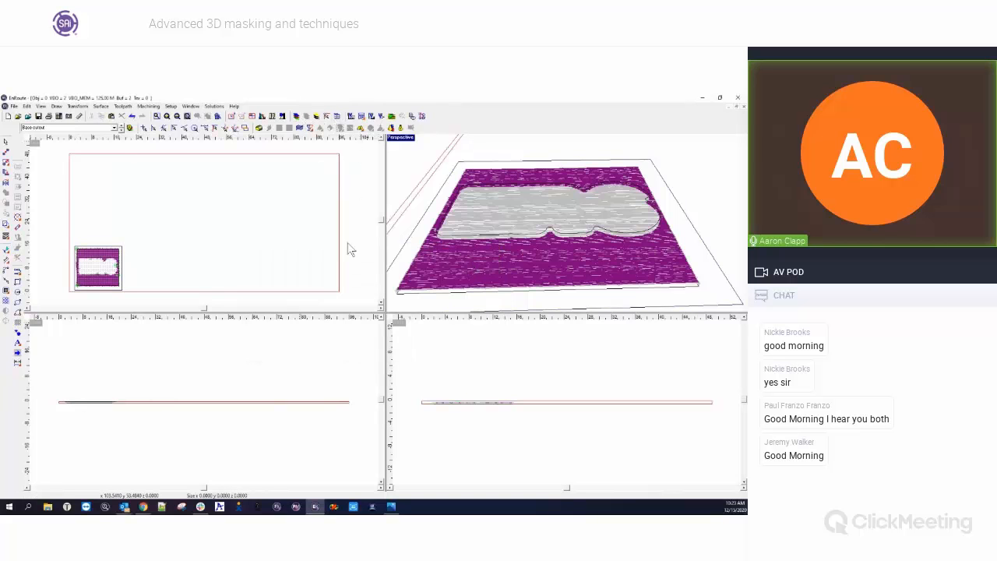
# Isolate the Letters, Base cutout and Base cutdown layers in turn and compare their toolpaths in the Top view
pyautogui.click(116, 128)
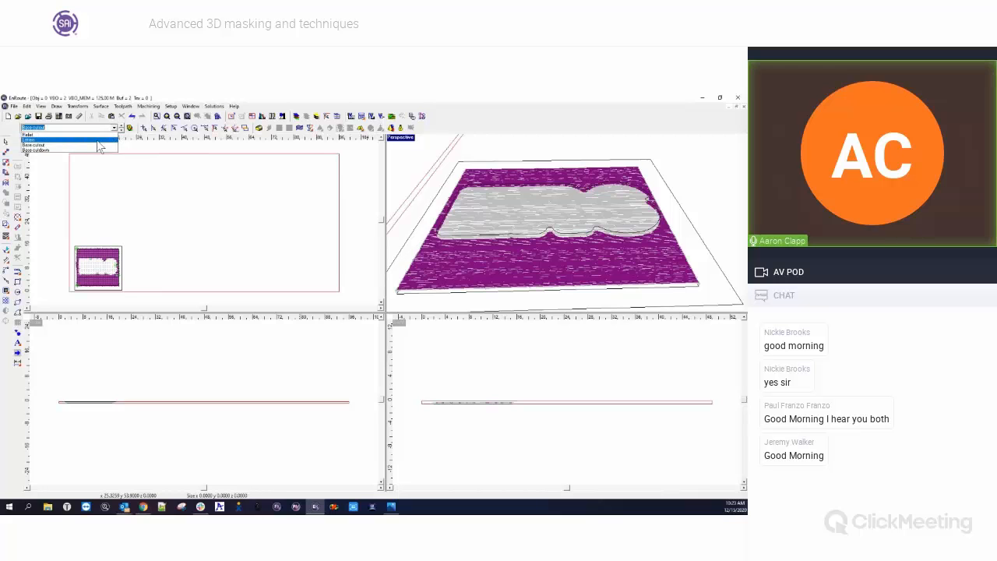
pyautogui.click(99, 140)
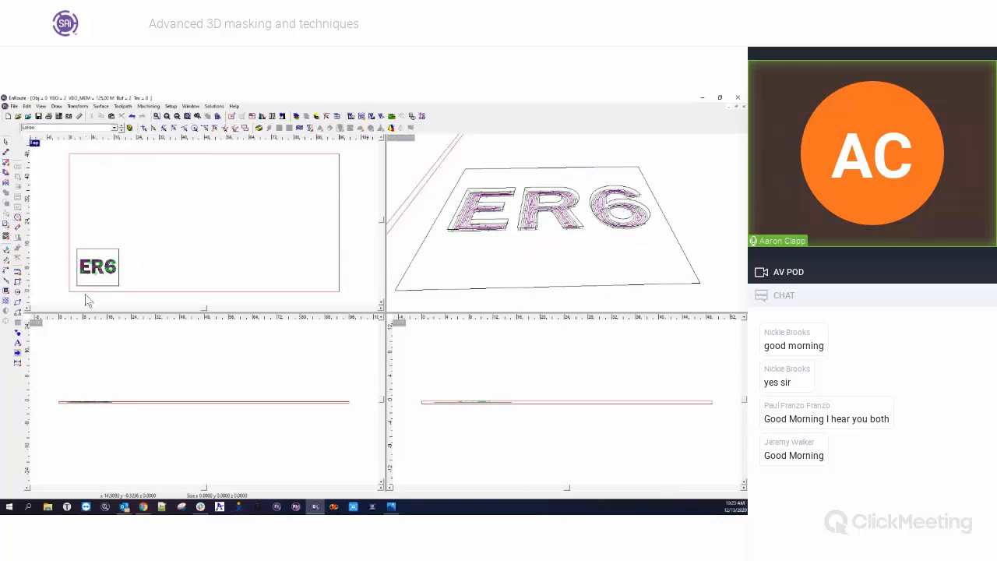
pyautogui.scroll(6, 56, 301)
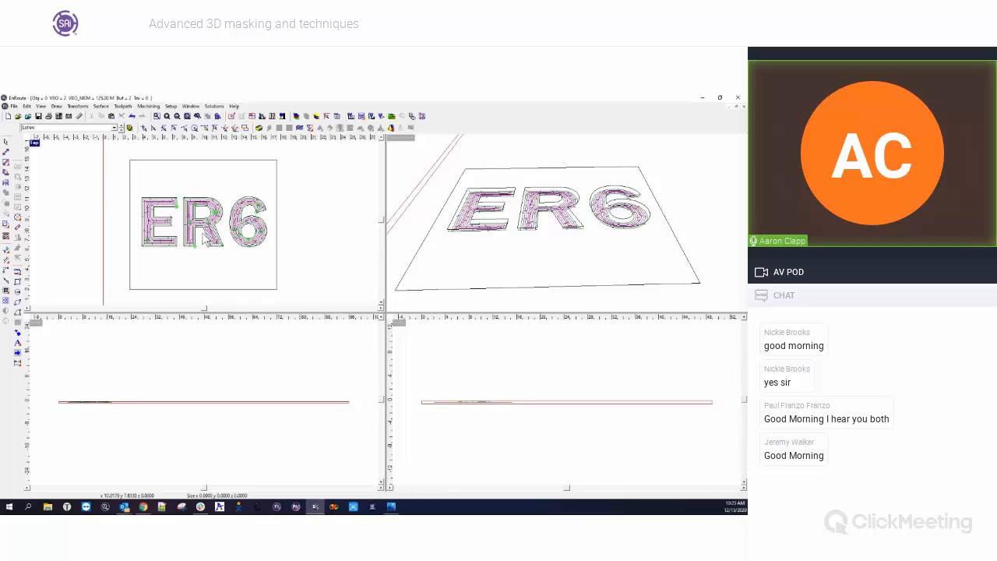
pyautogui.click(115, 128)
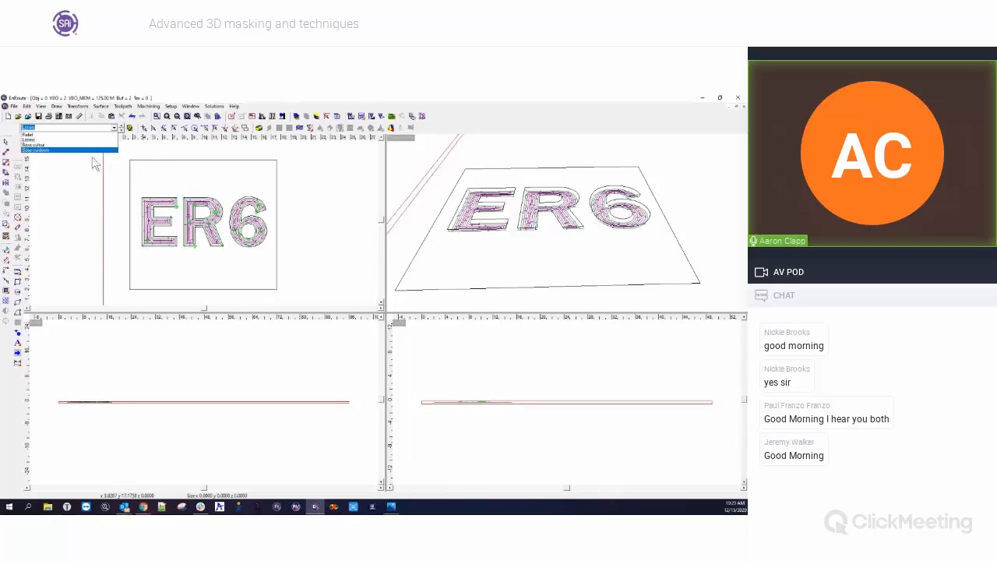
pyautogui.click(47, 145)
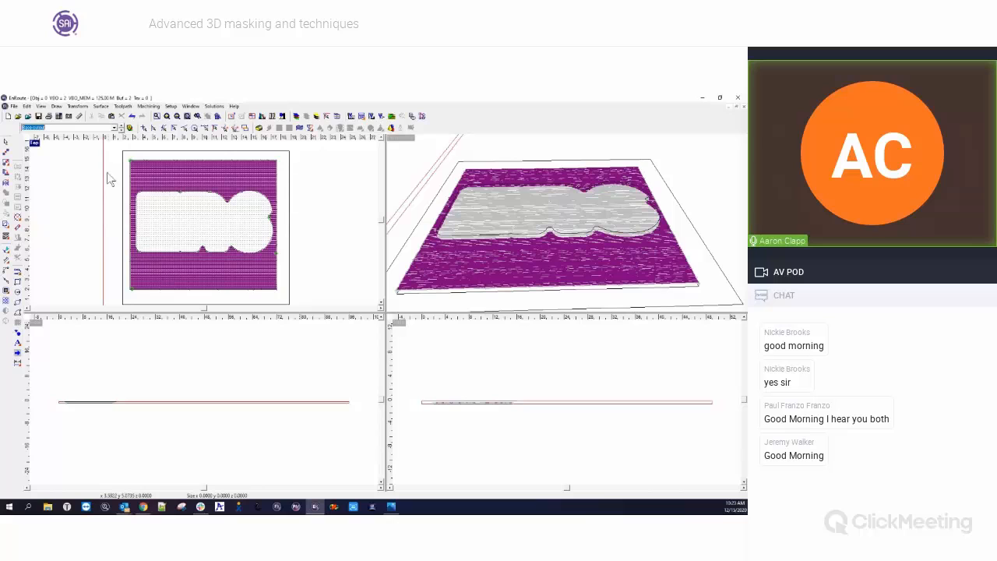
pyautogui.click(114, 128)
pyautogui.click(76, 154)
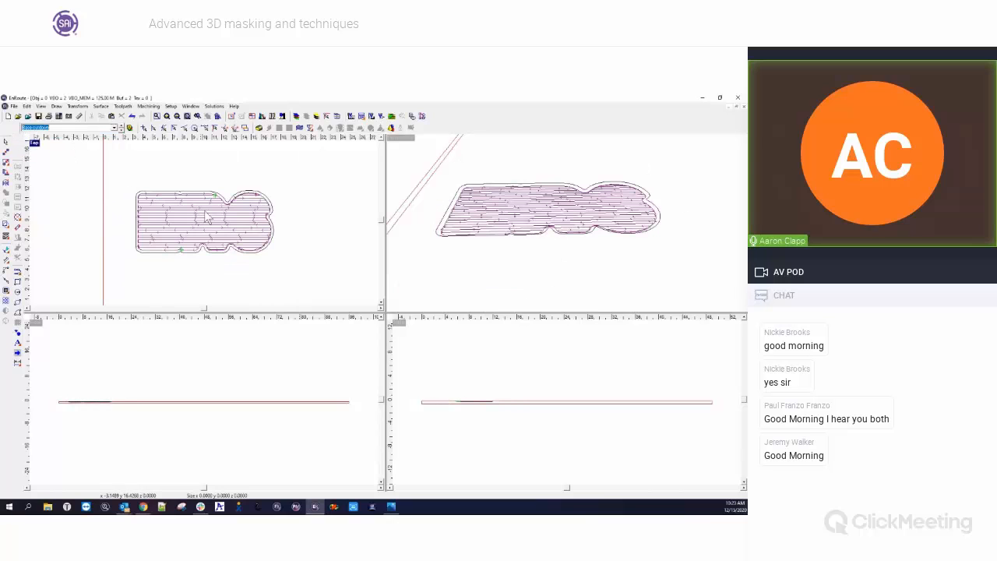
# Switch to the Letters layer and open the letter E's island fill toolpath for editing
pyautogui.click(114, 128)
pyautogui.click(70, 145)
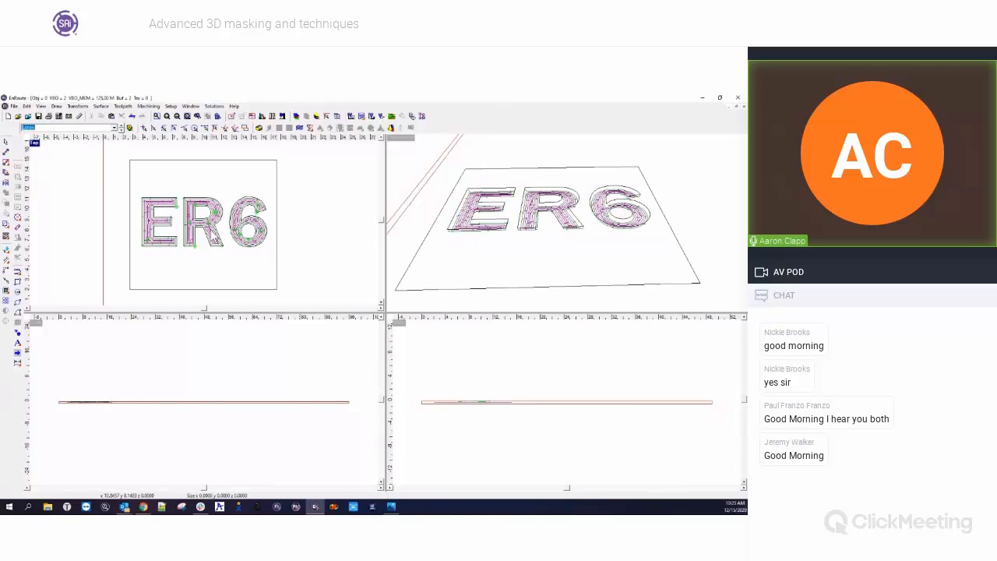
pyautogui.scroll(1, 139, 212)
pyautogui.scroll(2, 145, 215)
pyautogui.rightClick(155, 205)
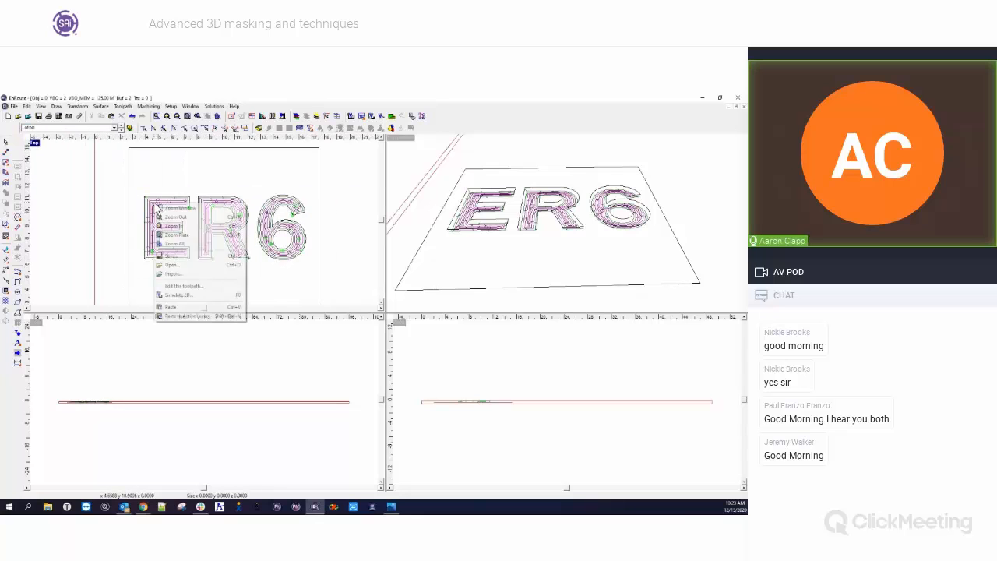
pyautogui.click(185, 286)
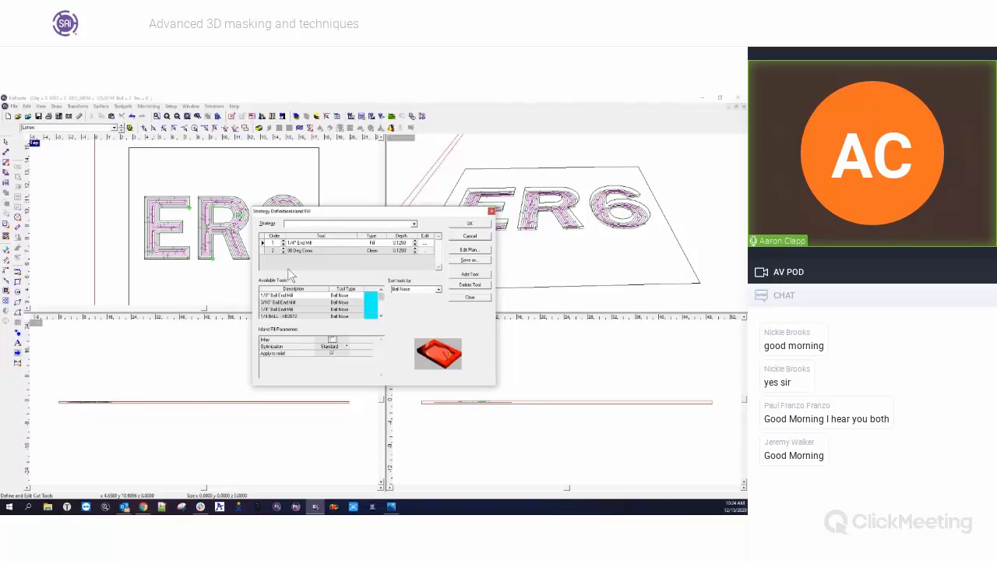
pyautogui.moveTo(317, 214)
pyautogui.mouseDown()
pyautogui.moveTo(331, 210)
pyautogui.moveTo(319, 199)
pyautogui.mouseUp()
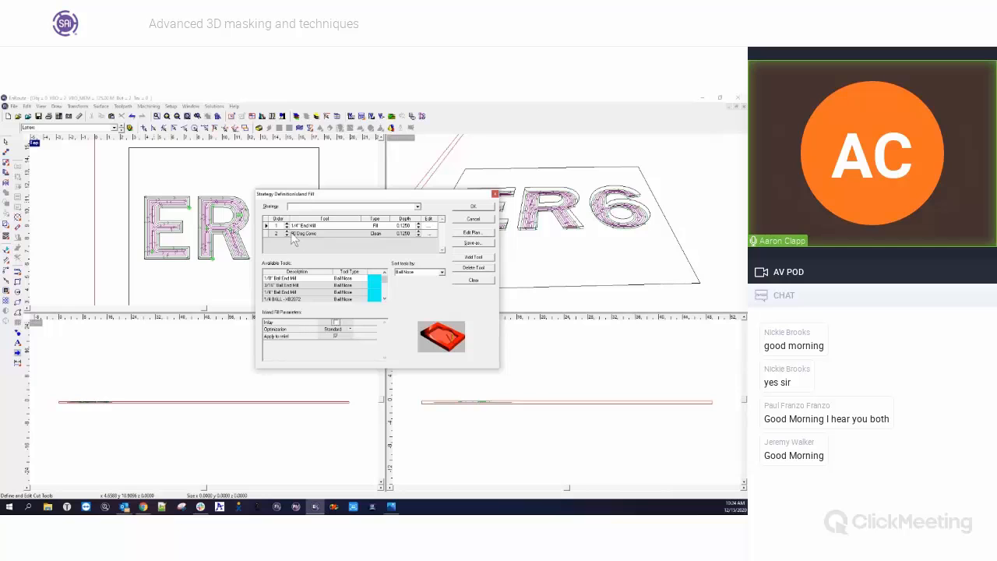
# Review the 90 Deg Conic clean cut's depths, feeds and 3D toolpath option, and close its cut definition
pyautogui.click(429, 233)
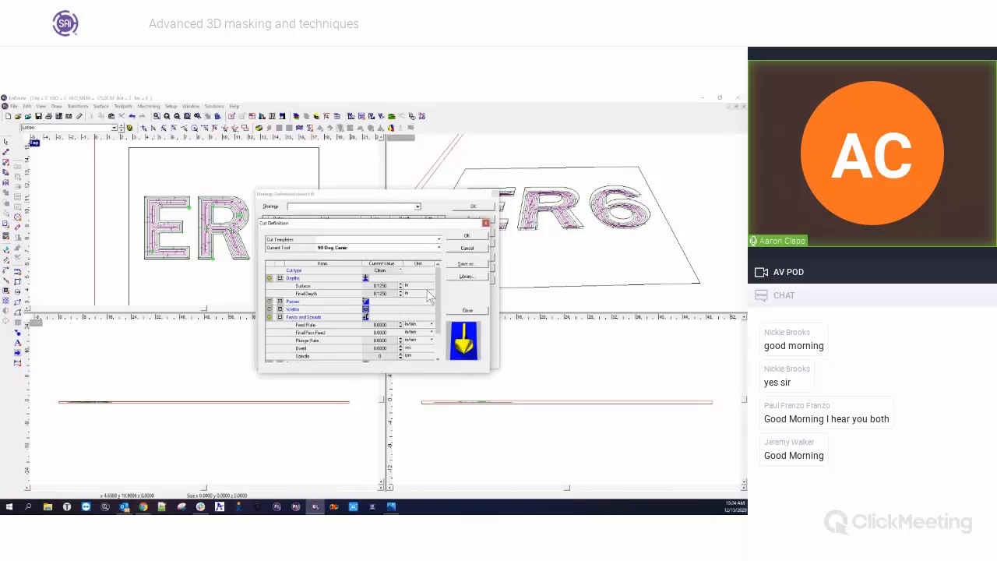
pyautogui.moveTo(439, 280); pyautogui.dragTo(440, 306)
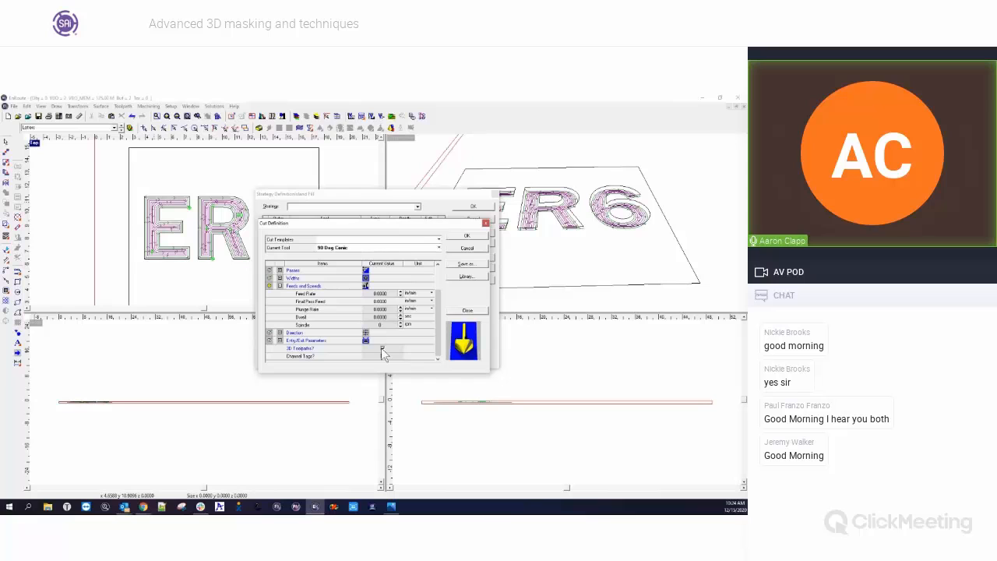
pyautogui.click(485, 224)
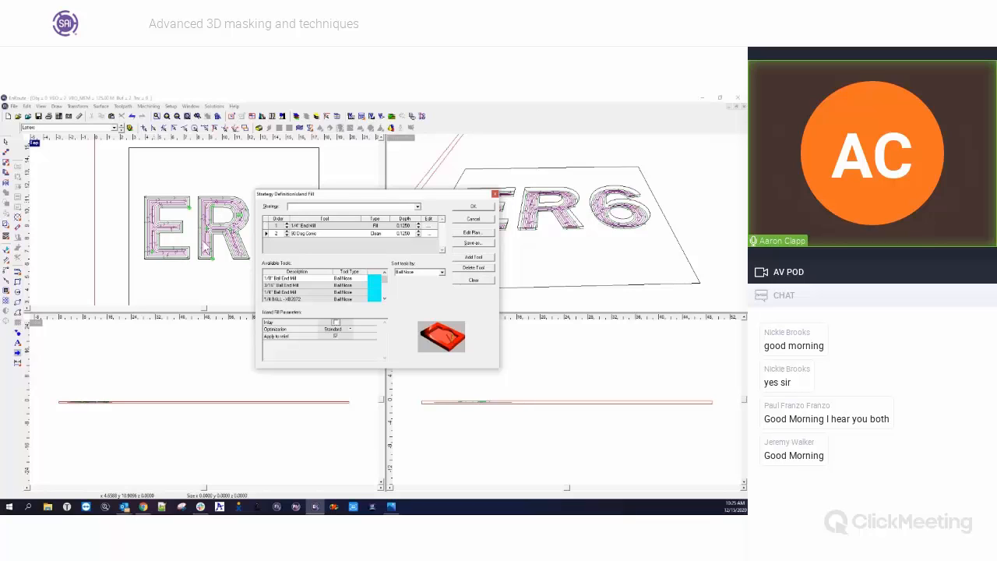
# Check the surface and final depth of the 1/4" End Mill fill cut, and accept the cut definition and island fill strategy
pyautogui.click(428, 226)
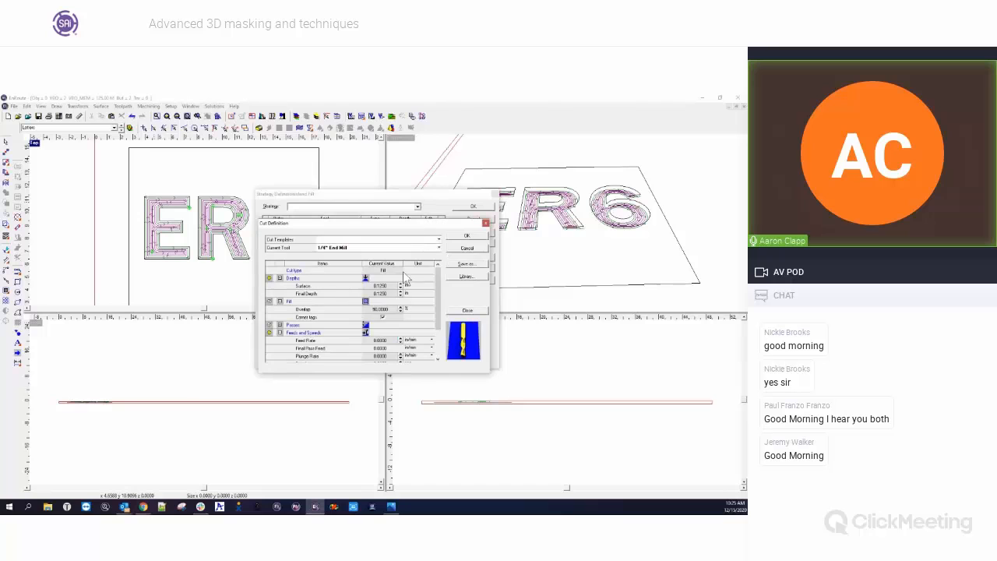
pyautogui.moveTo(388, 287); pyautogui.dragTo(361, 286)
pyautogui.click(385, 293)
pyautogui.doubleClick(377, 286)
pyautogui.moveTo(389, 295); pyautogui.dragTo(367, 294)
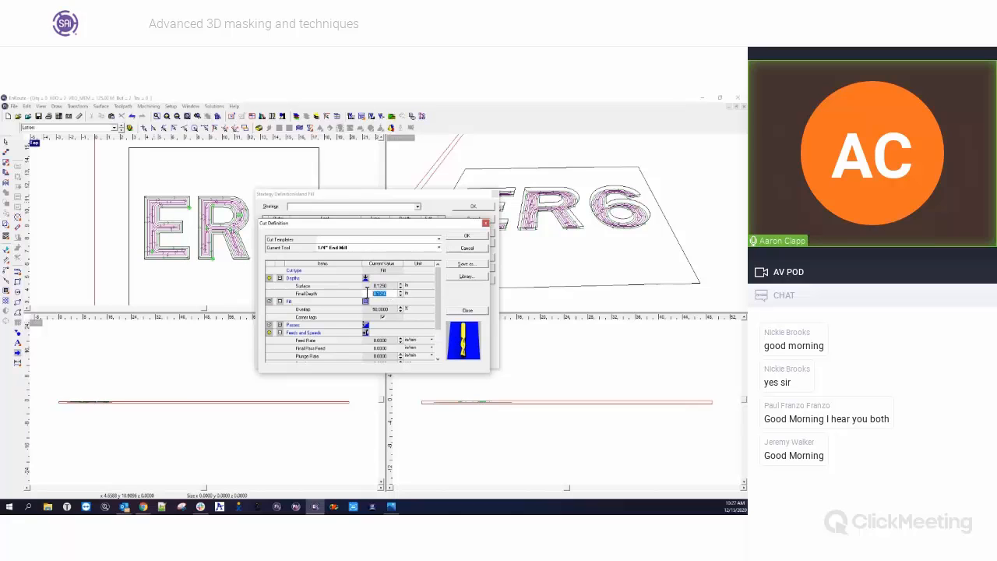
pyautogui.click(467, 236)
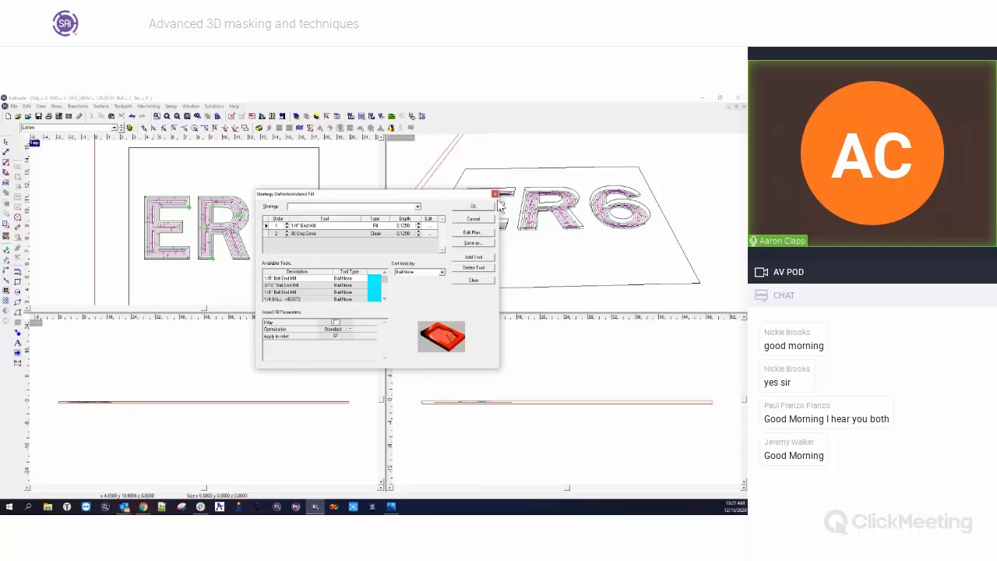
pyautogui.click(484, 205)
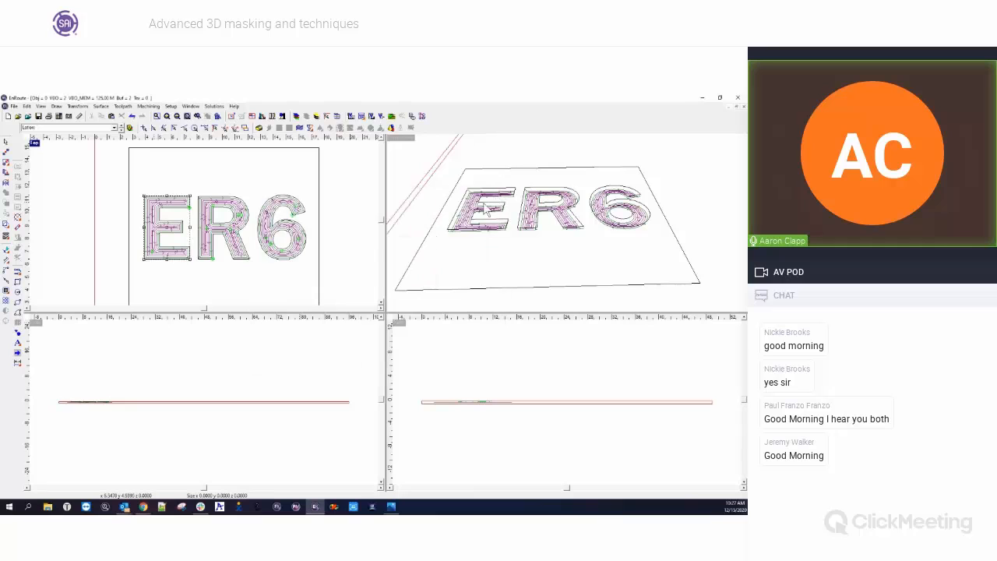
# Examine the letter toolpaths' depth and angled corner moves within the material up close in the Front view
pyautogui.click(71, 412)
pyautogui.scroll(6, 58, 416)
pyautogui.scroll(6, 70, 394)
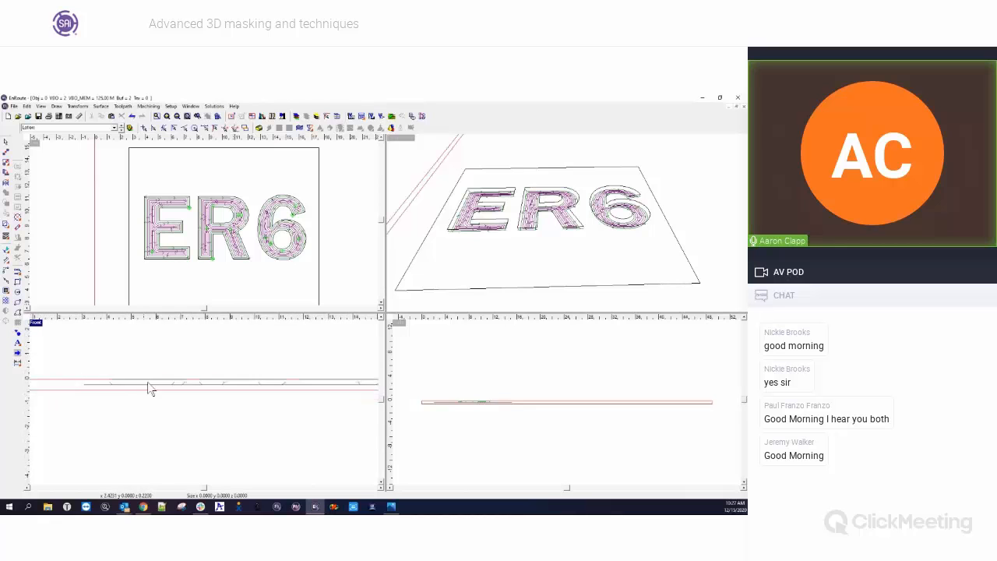
pyautogui.scroll(2, 67, 392)
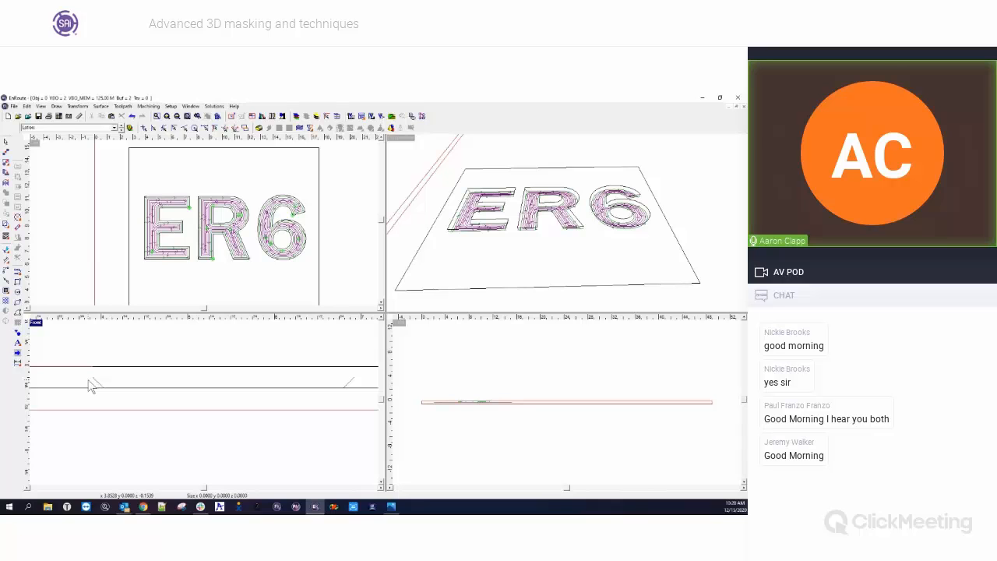
pyautogui.scroll(-6, 242, 367)
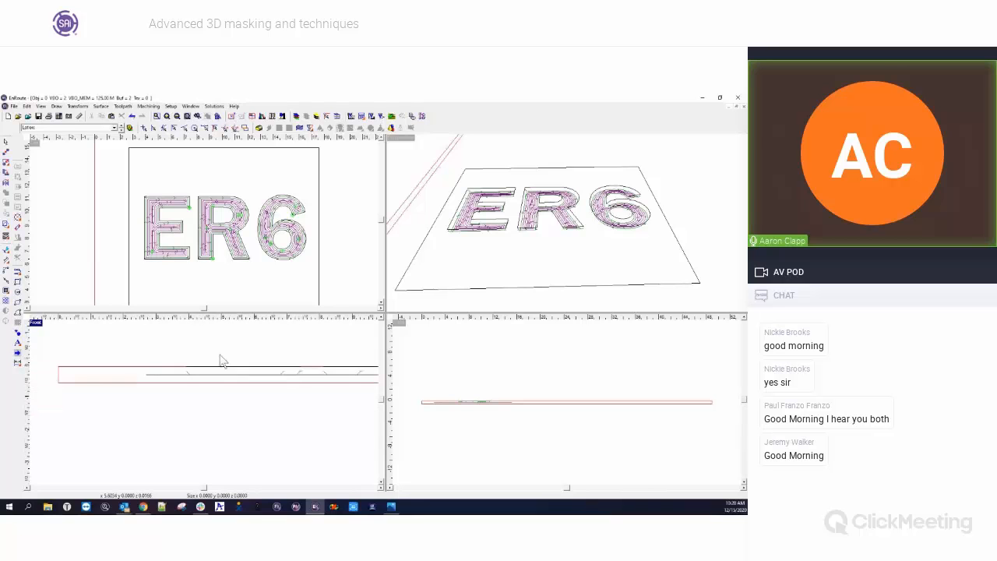
# Compare the ER6 lettering layer with the full design by showing all layers and hiding them again
pyautogui.scroll(-1, 133, 269)
pyautogui.scroll(-2, 131, 270)
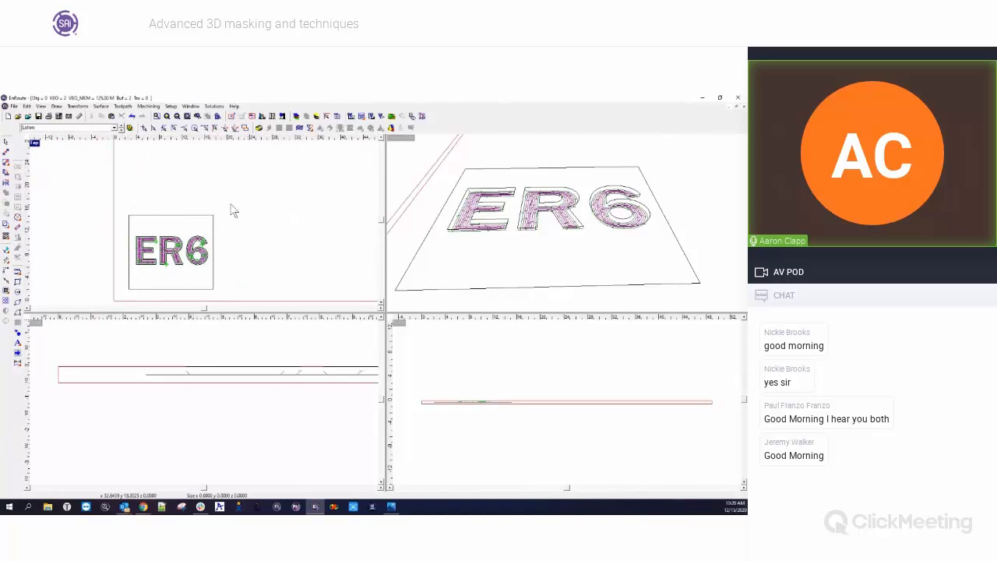
pyautogui.click(130, 128)
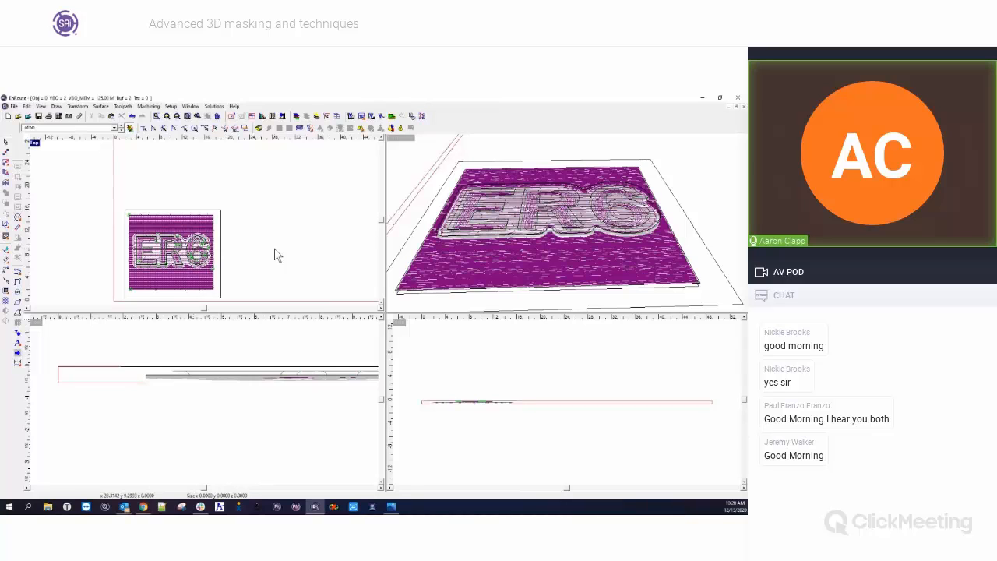
pyautogui.click(130, 128)
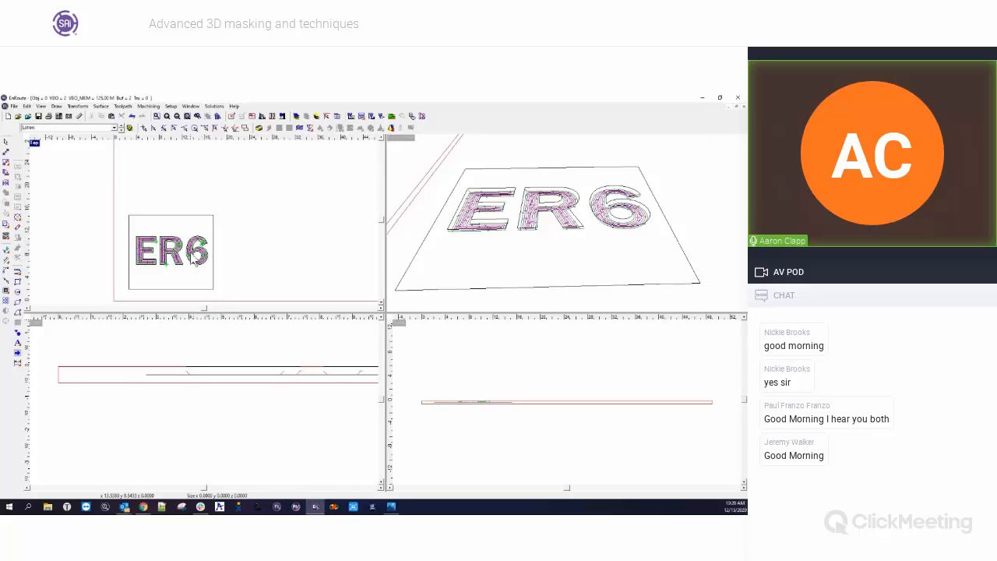
# Select the ER6 letter contours and switch the display to the Base cutout layer
pyautogui.moveTo(131, 229); pyautogui.dragTo(212, 283)
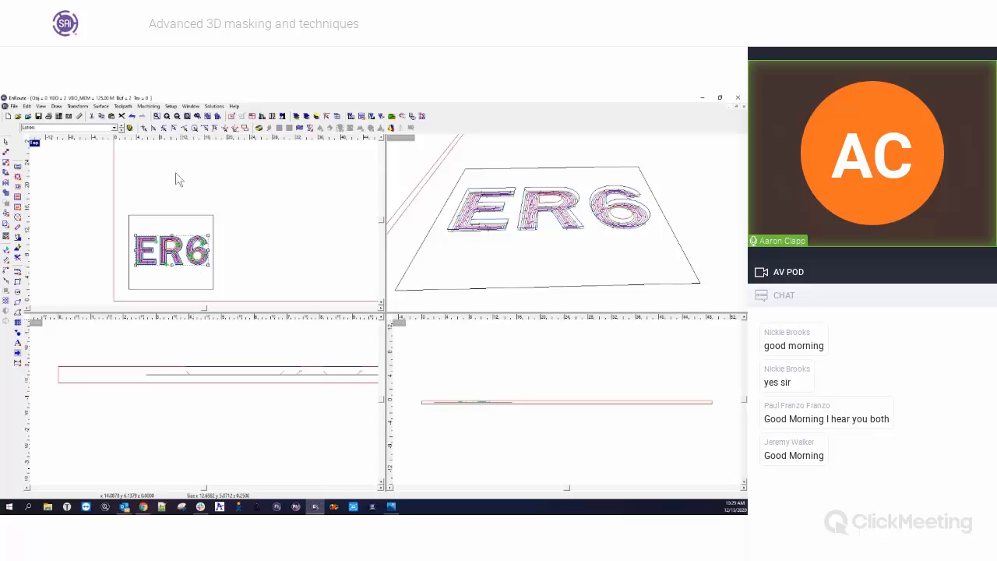
pyautogui.click(115, 128)
pyautogui.click(85, 147)
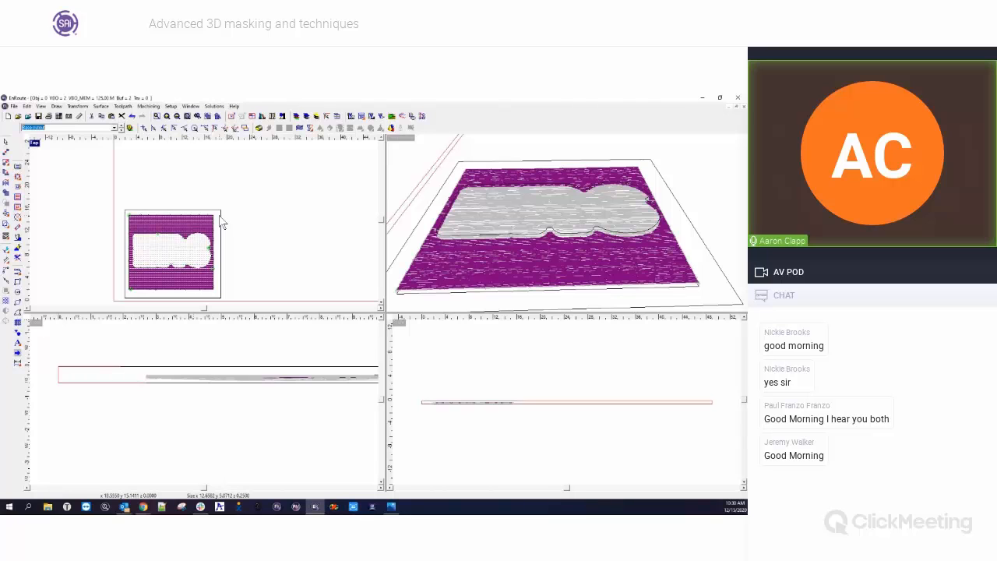
# Show all layers and run a rendered 3D simulation of the toolpaths with the outer border rectangle selected as the mask
pyautogui.click(131, 129)
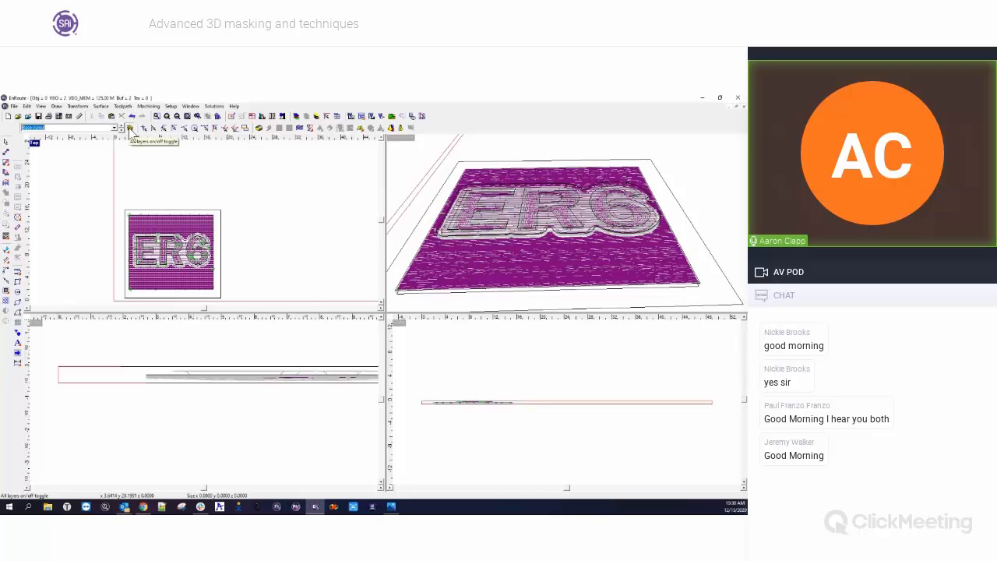
pyautogui.click(207, 216)
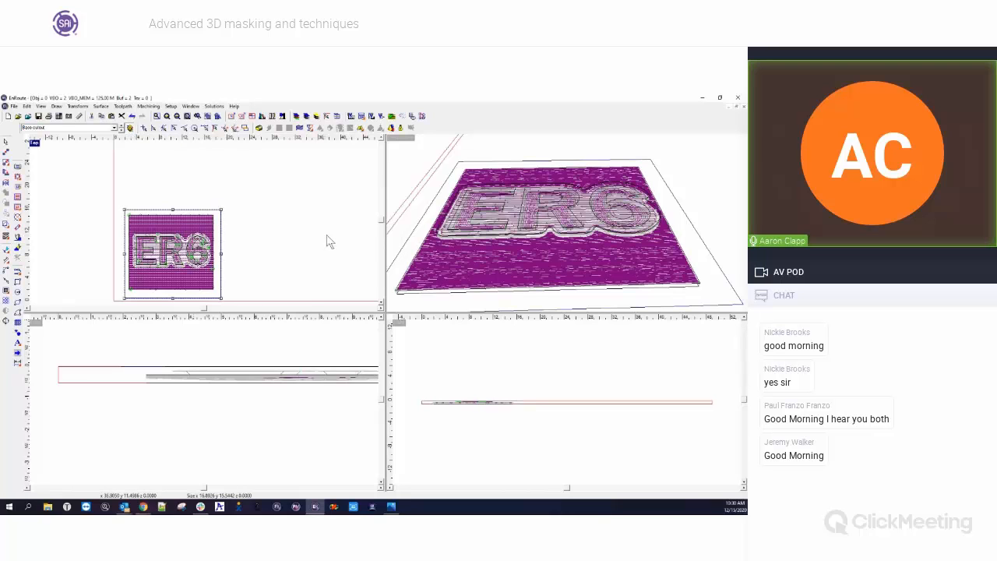
pyautogui.click(392, 121)
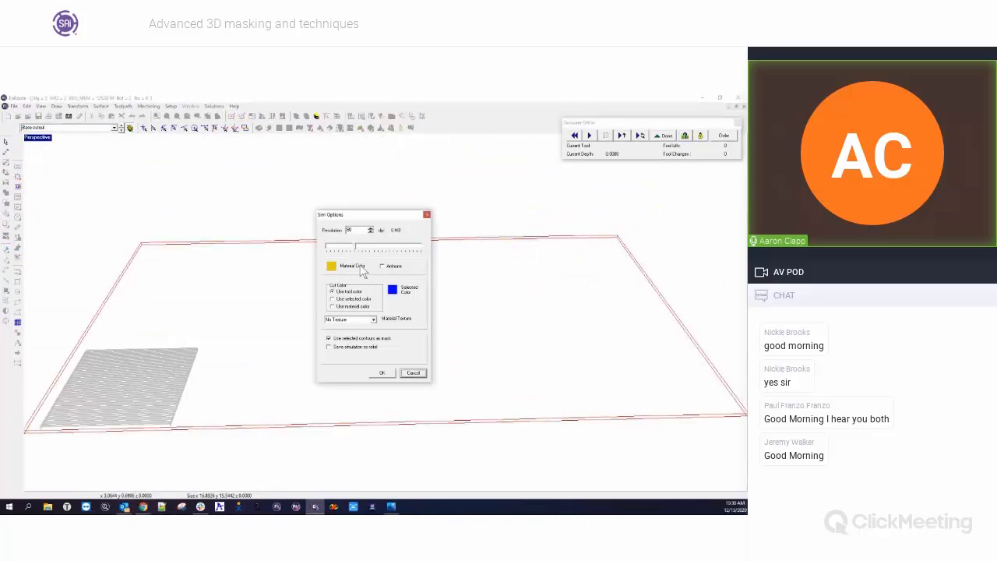
pyautogui.click(382, 372)
pyautogui.click(590, 136)
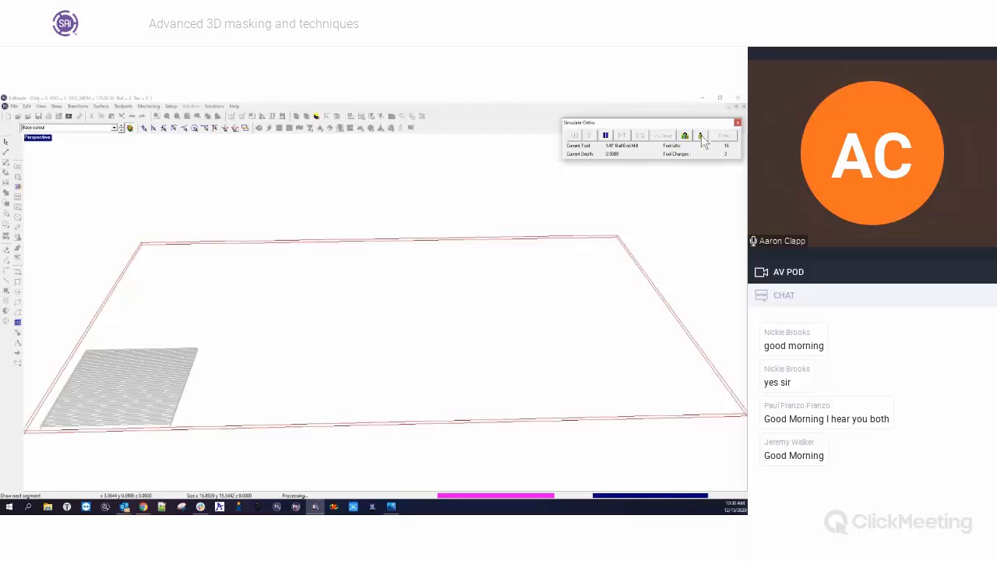
pyautogui.click(701, 137)
# Examine the simulated ER6 sign up close and from several angles, including the letters, raised panel and textured background
pyautogui.moveTo(242, 361); pyautogui.dragTo(382, 319, button='middle')
pyautogui.scroll(3, 382, 319)
pyautogui.moveTo(256, 359); pyautogui.dragTo(316, 305, button='middle')
pyautogui.scroll(-1, 263, 305)
pyautogui.scroll(5, 409, 305)
pyautogui.moveTo(380, 301); pyautogui.dragTo(366, 339, button='middle')
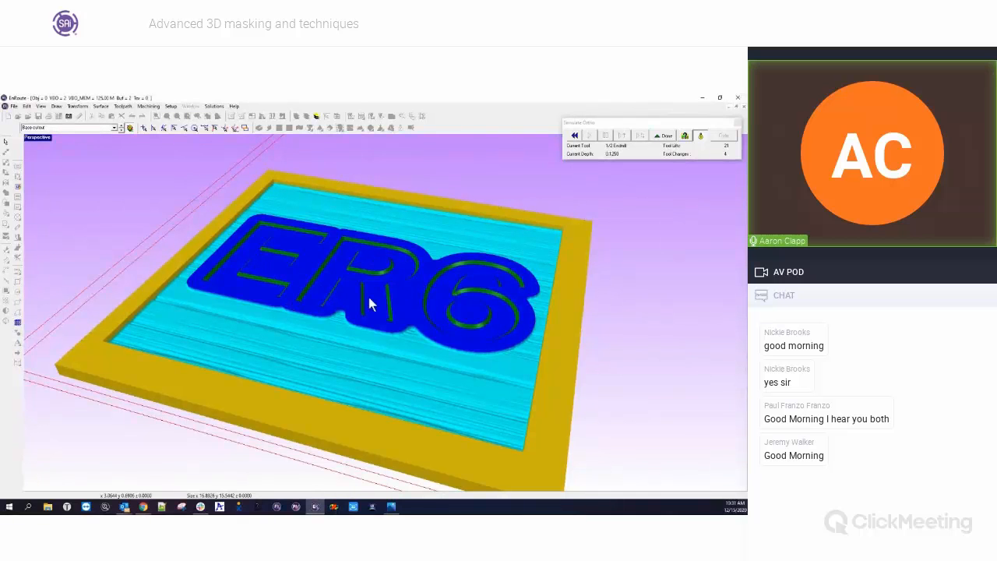
pyautogui.moveTo(350, 304); pyautogui.dragTo(481, 319, button='middle')
pyautogui.scroll(-5, 481, 319)
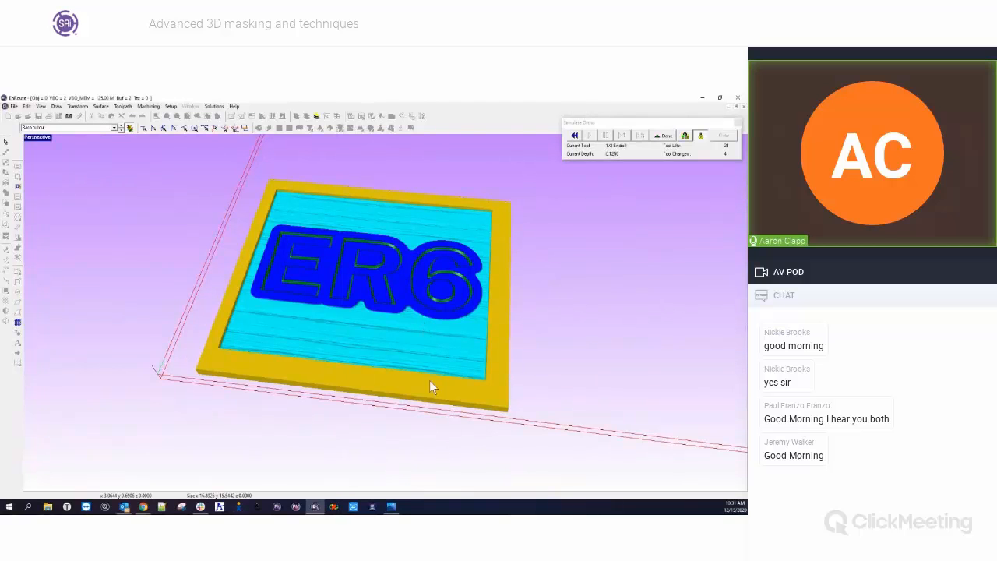
# Switch to Photos to view the picture of the carved EnRoute Summit sign, and return to the simulation
pyautogui.click(392, 507)
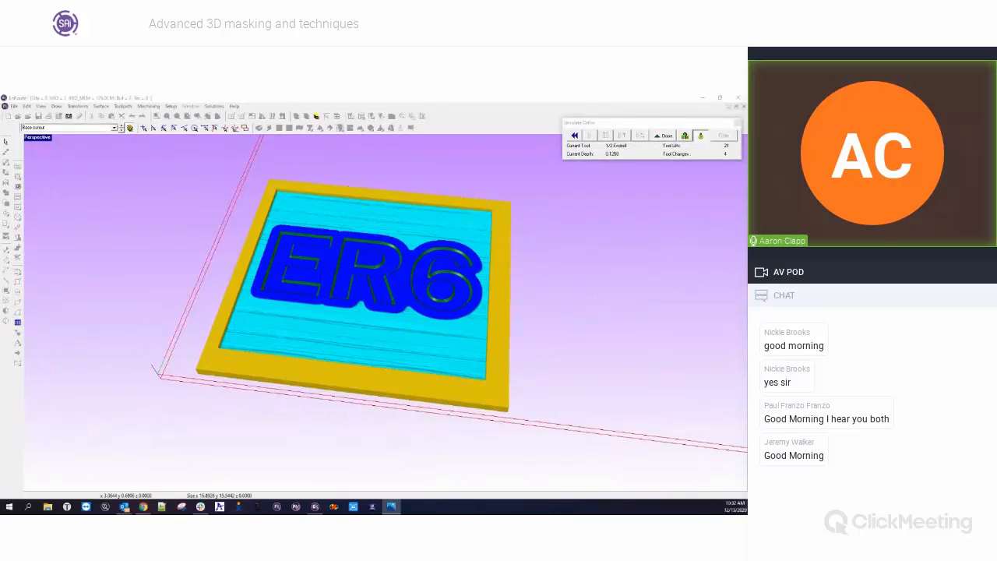
pyautogui.moveTo(0, 187); pyautogui.dragTo(367, 136)
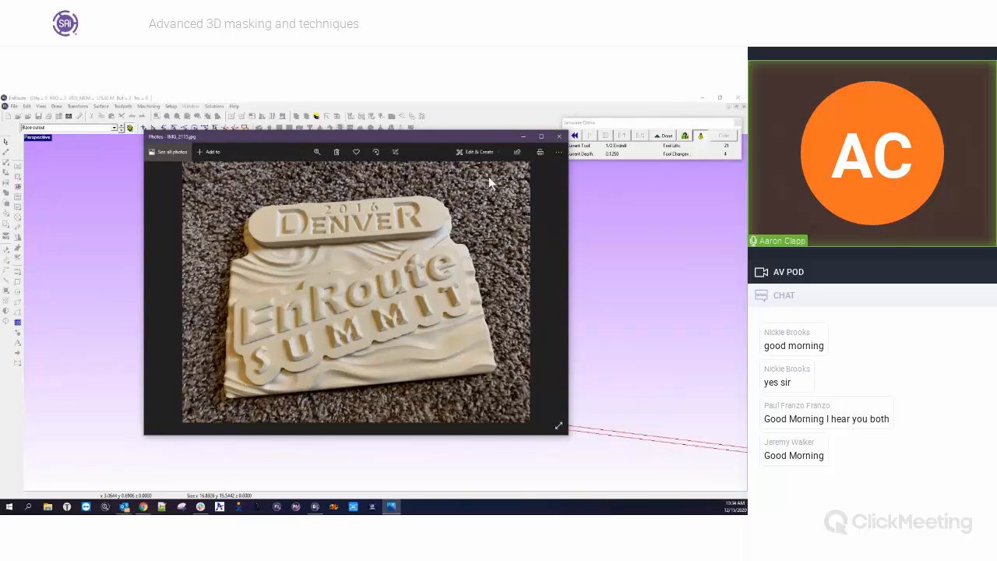
pyautogui.click(524, 137)
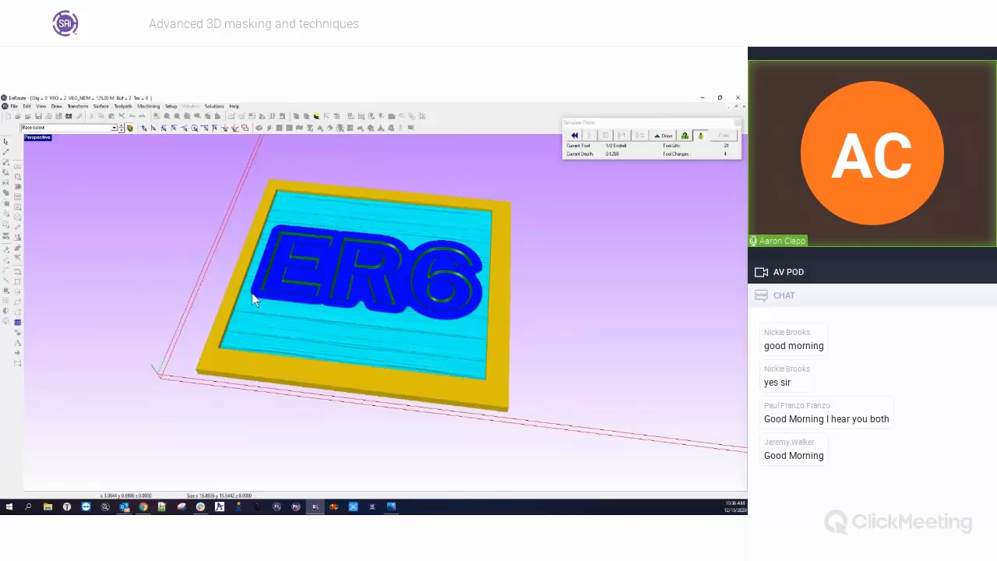
# Leave the simulation and show only the Base cutout layer in a maximized top view
pyautogui.click(663, 136)
pyautogui.doubleClick(39, 141)
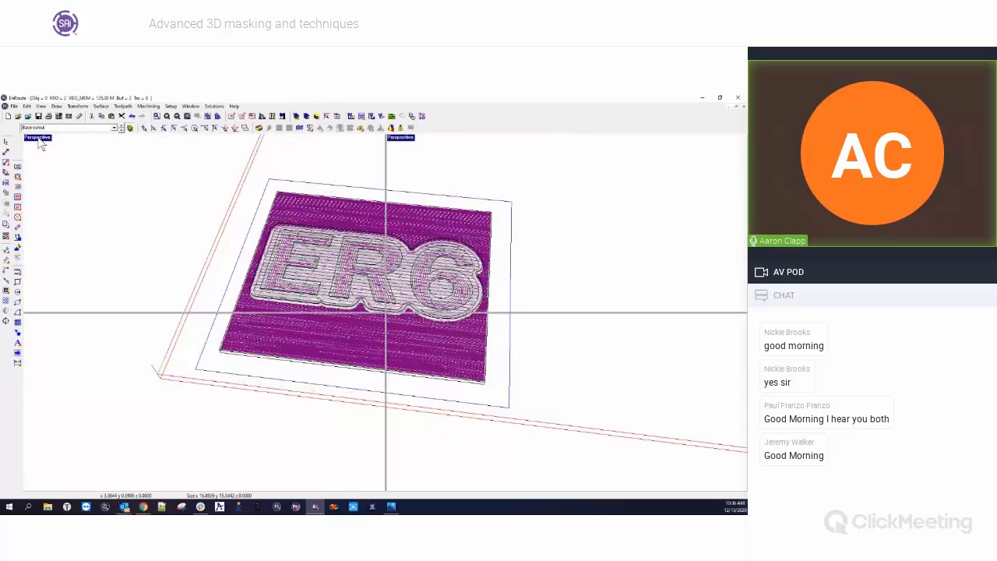
pyautogui.doubleClick(39, 145)
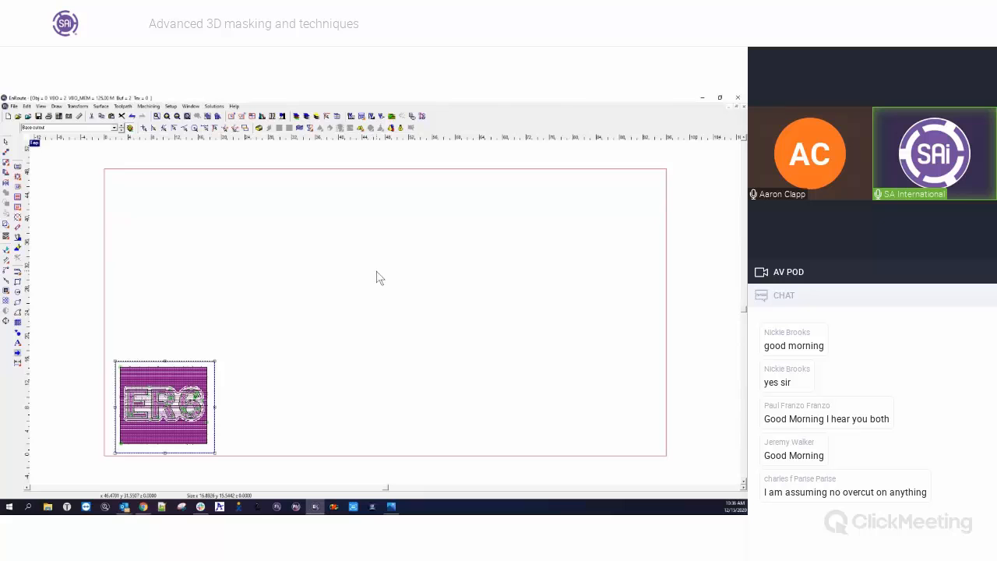
pyautogui.click(250, 372)
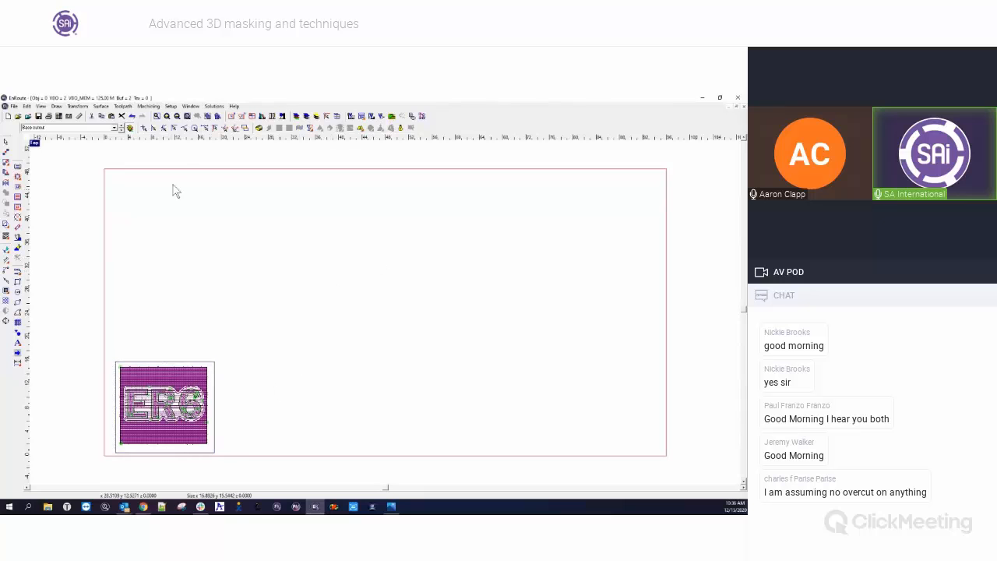
pyautogui.click(128, 128)
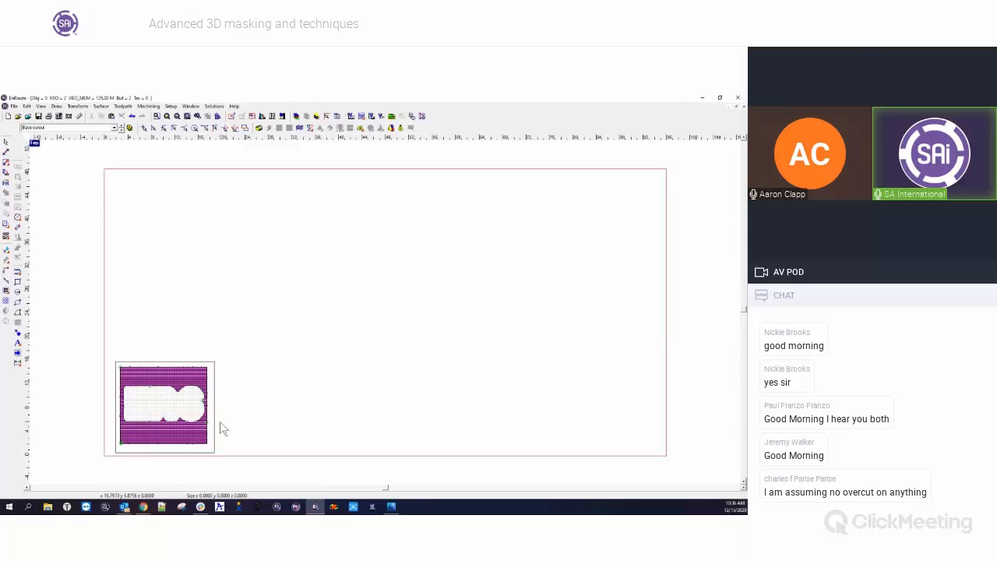
# Inspect how far the base hatch toolpath reaches toward the inner rectangle's edge and corner
pyautogui.scroll(3, 205, 443)
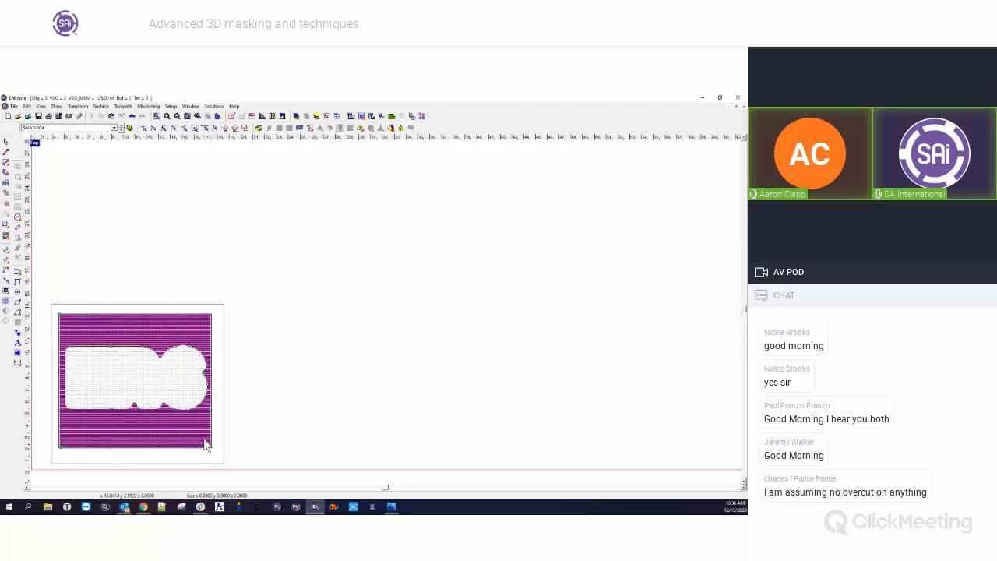
pyautogui.scroll(2, 202, 432)
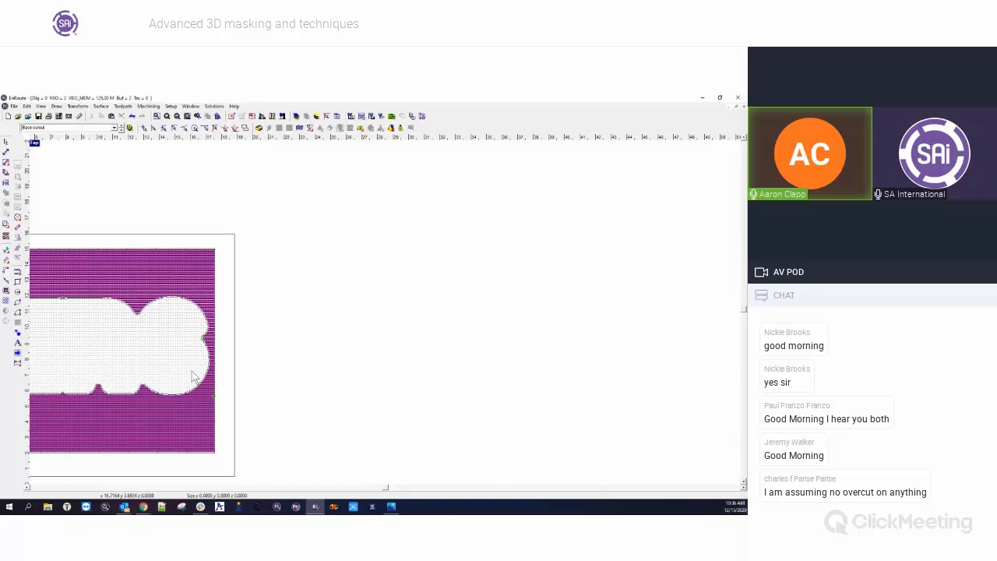
pyautogui.scroll(3, 218, 265)
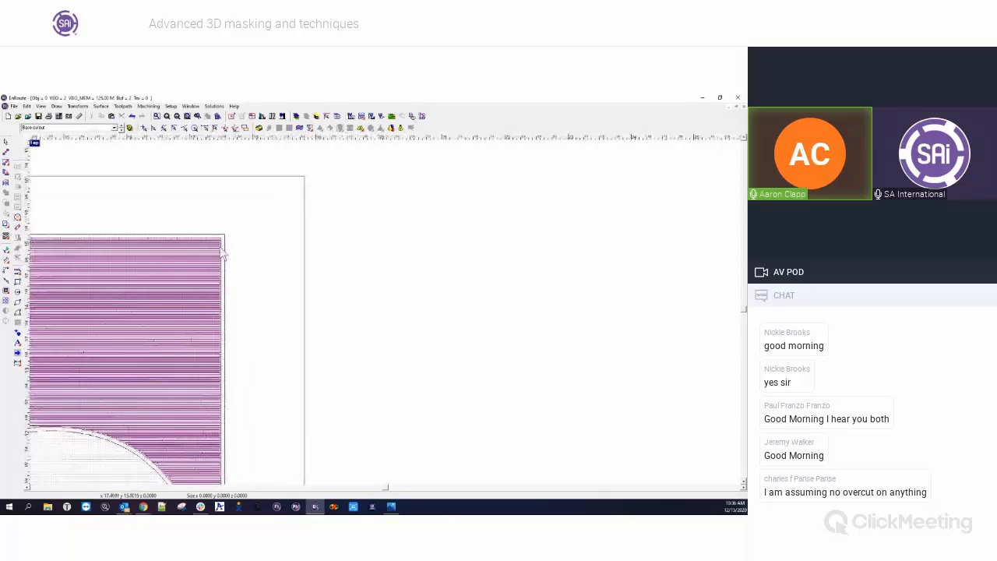
pyautogui.scroll(4, 223, 254)
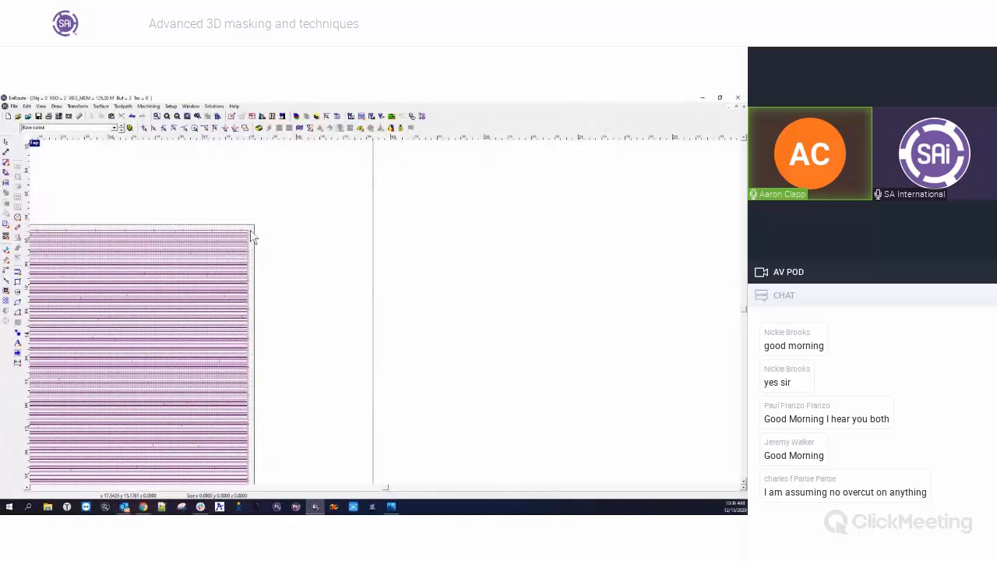
pyautogui.scroll(-2, 292, 230)
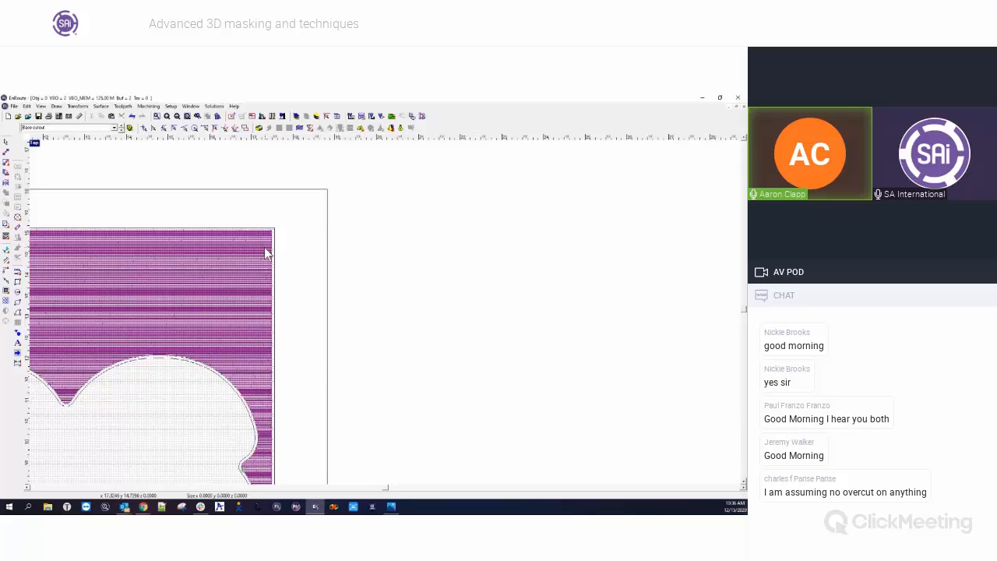
# Select the base rectangle with its hatch toolpath and reprocess it through the toolpath editing settings
pyautogui.rightClick(258, 255)
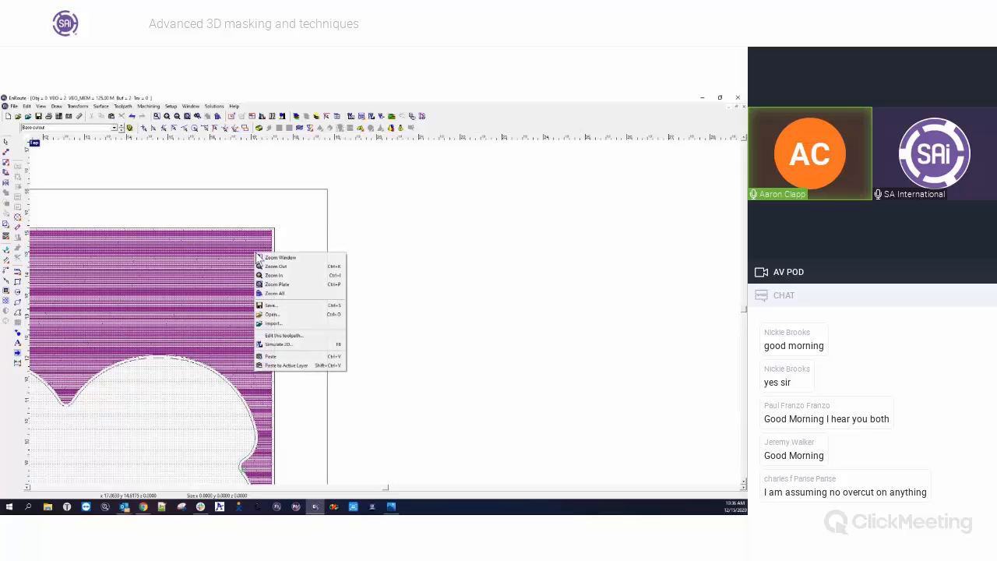
pyautogui.click(277, 340)
pyautogui.scroll(-3, 401, 272)
pyautogui.moveTo(173, 254); pyautogui.dragTo(381, 411)
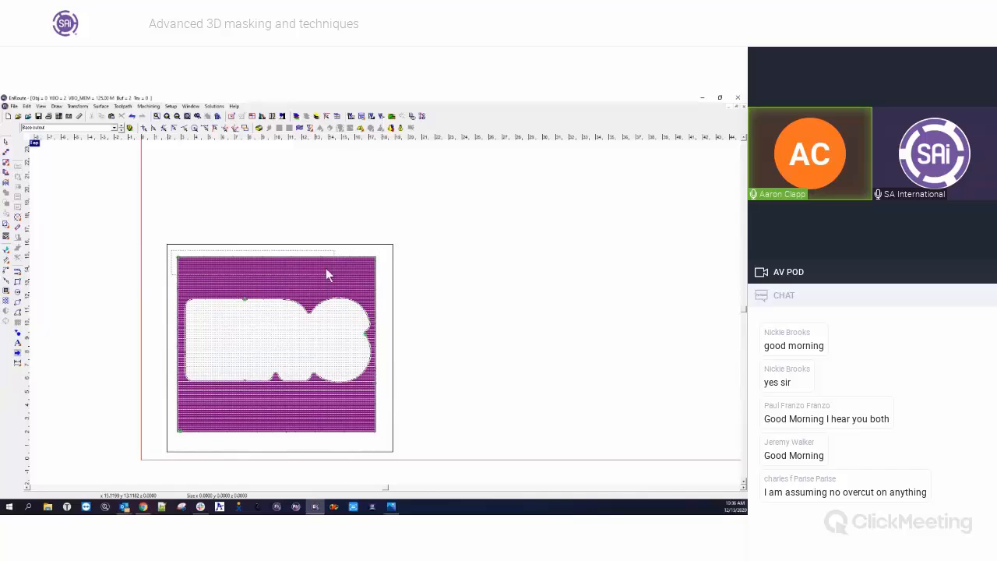
pyautogui.rightClick(307, 276)
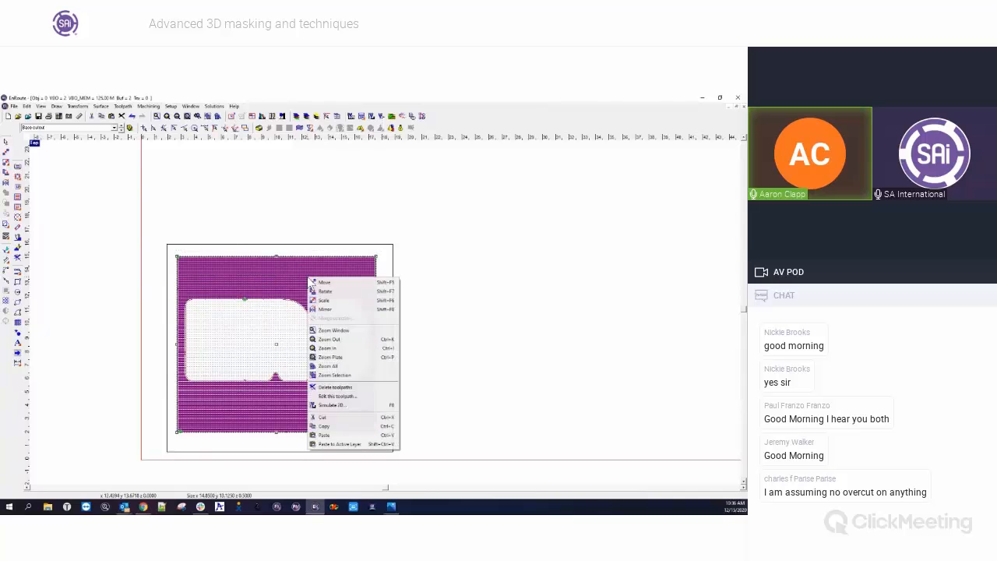
pyautogui.click(340, 395)
pyautogui.click(470, 224)
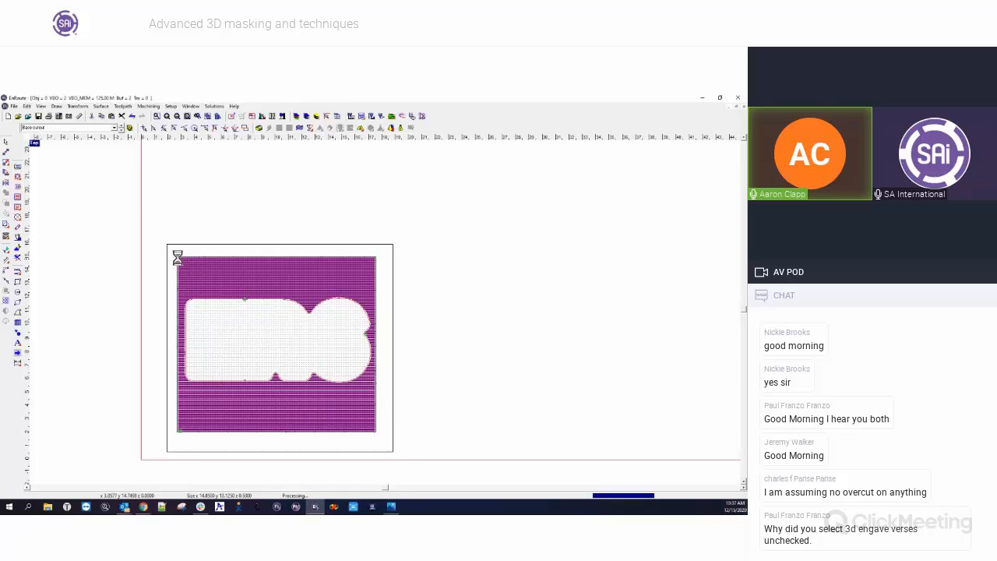
# Apply a Hatch Fill toolpath with a ball end mill to the base rectangle and panel outline, with Apply Overcut enabled
pyautogui.moveTo(174, 253); pyautogui.dragTo(374, 435)
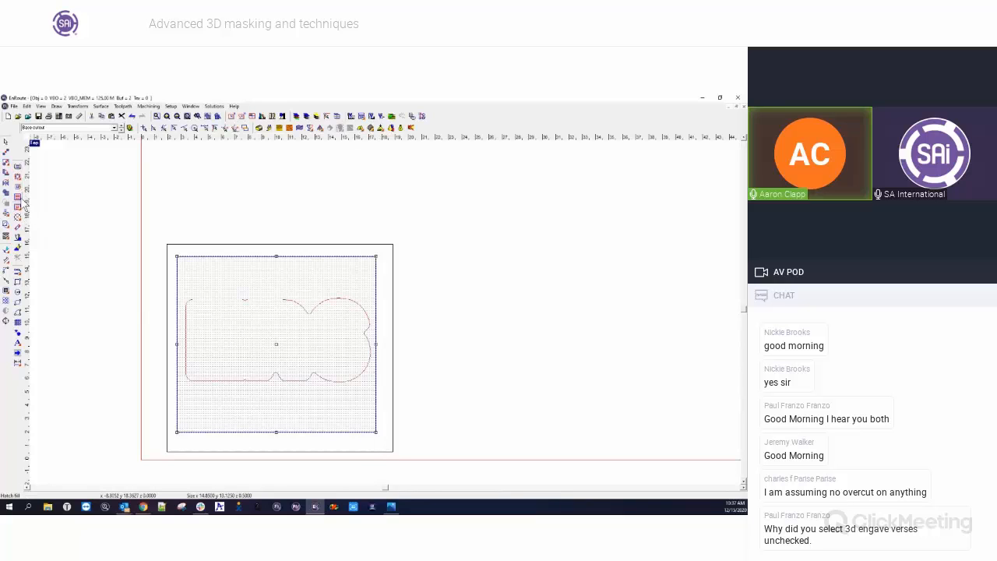
pyautogui.click(17, 197)
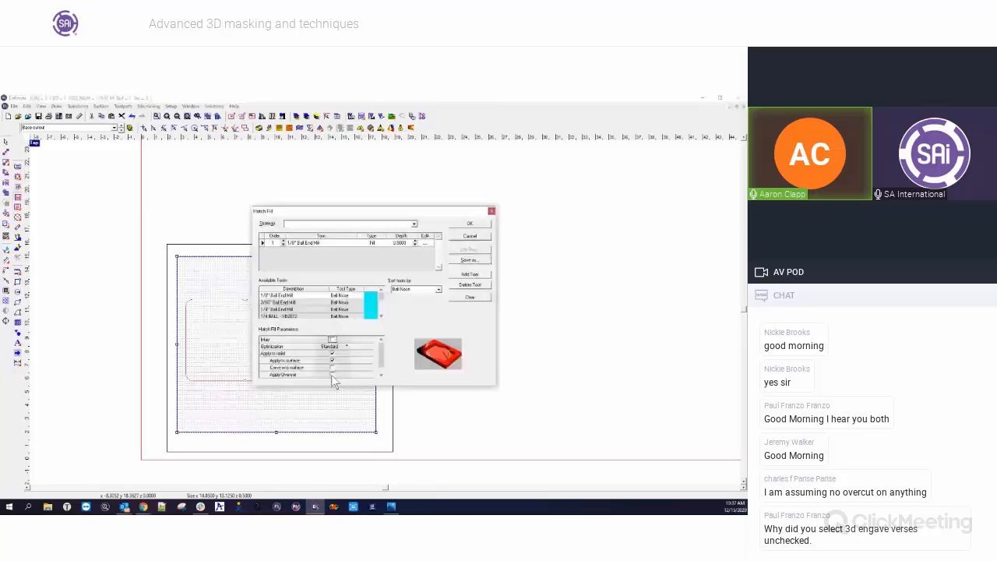
pyautogui.click(382, 360)
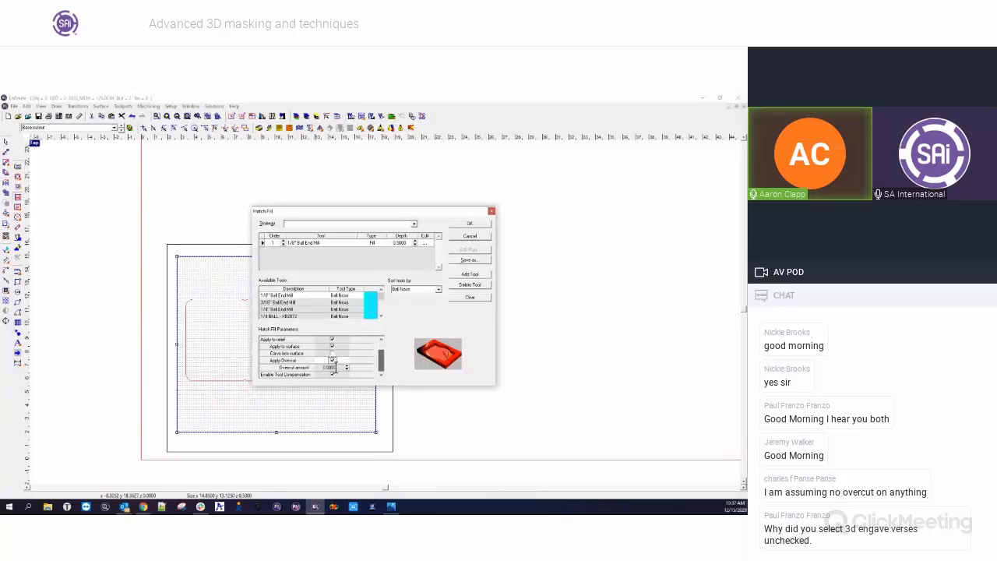
pyautogui.click(469, 224)
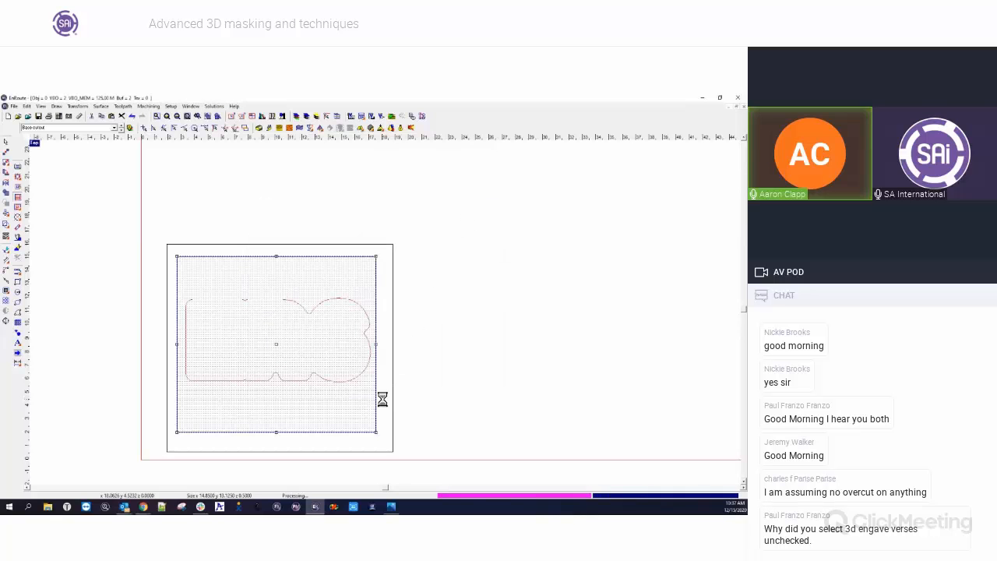
# Inspect the new hatch lines along the base rectangle's edge and around the masked panel
pyautogui.scroll(1, 379, 398)
pyautogui.scroll(5, 379, 279)
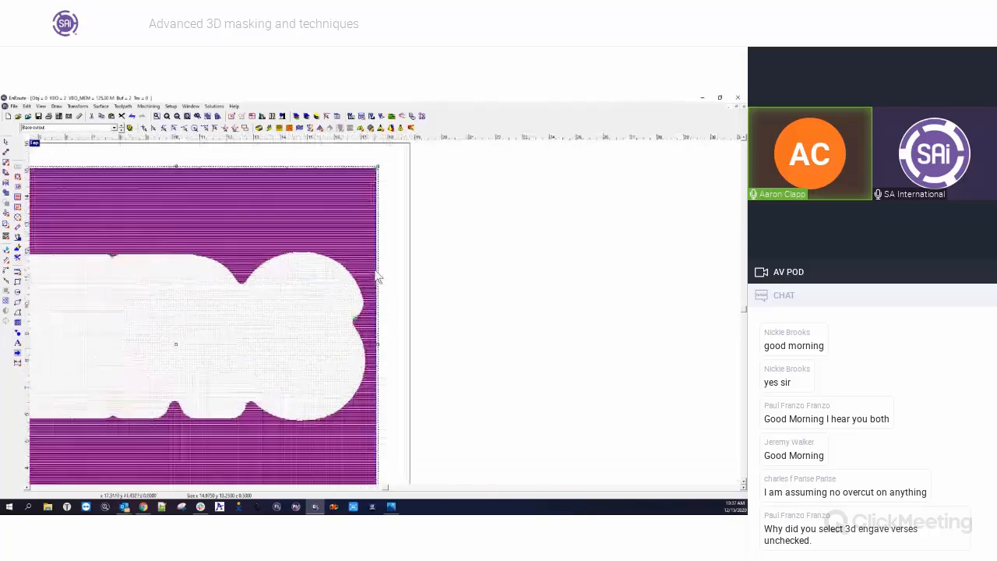
pyautogui.scroll(4, 377, 270)
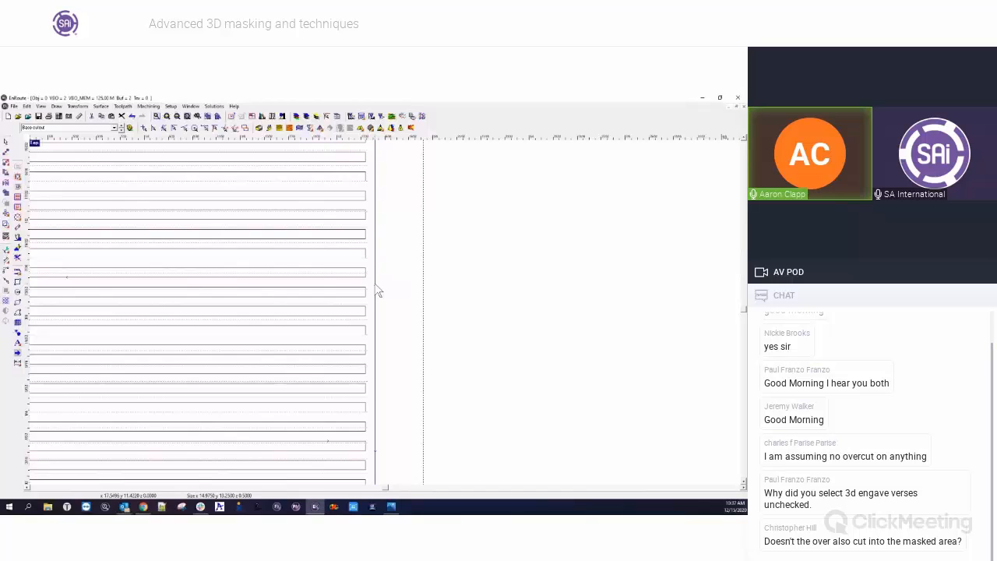
pyautogui.scroll(-4, 375, 285)
# Check the Base cutout layer alone, and switch to the layer holding the raised panel's contours
pyautogui.click(115, 127)
pyautogui.click(94, 148)
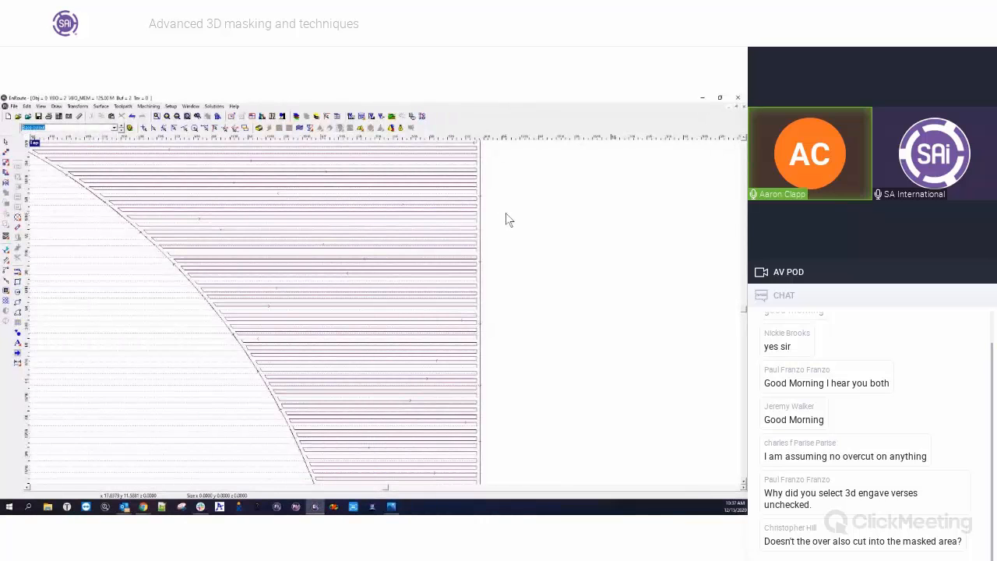
pyautogui.click(114, 127)
pyautogui.click(86, 150)
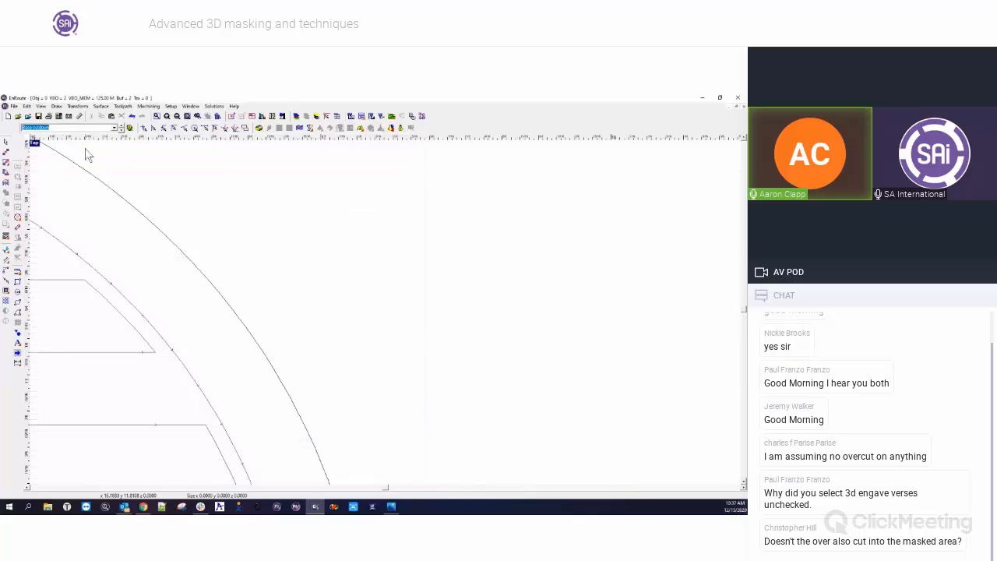
# Review the Hatch Fill strategy of the toolpath on the Base cutdown layer's panel outline, and close it without changes
pyautogui.scroll(-3, 358, 221)
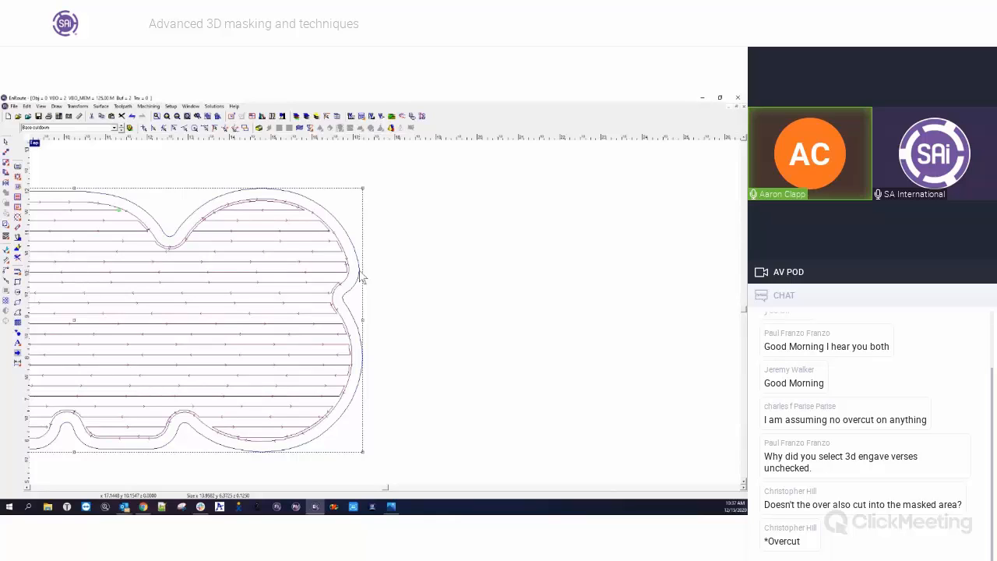
pyautogui.rightClick(331, 273)
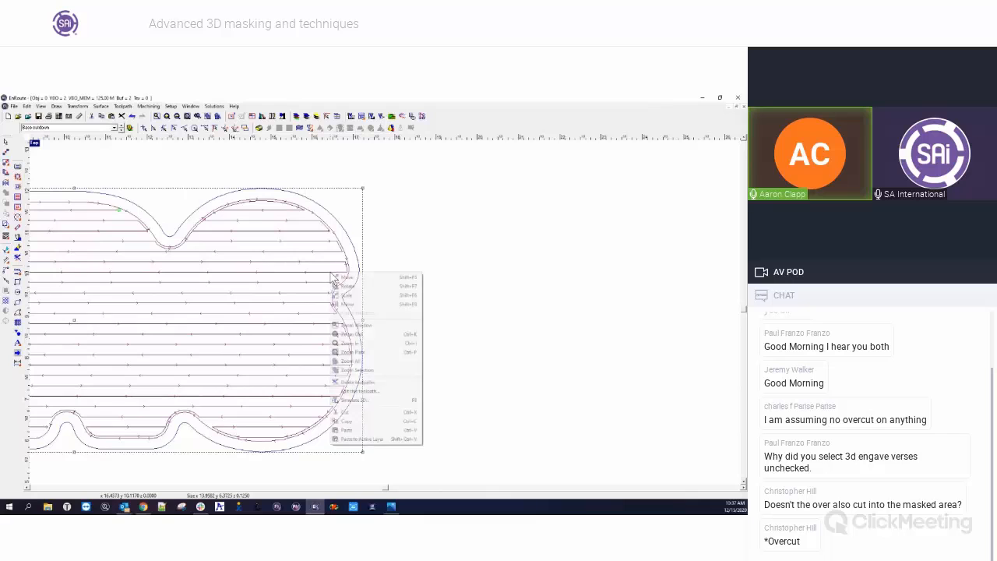
pyautogui.click(363, 392)
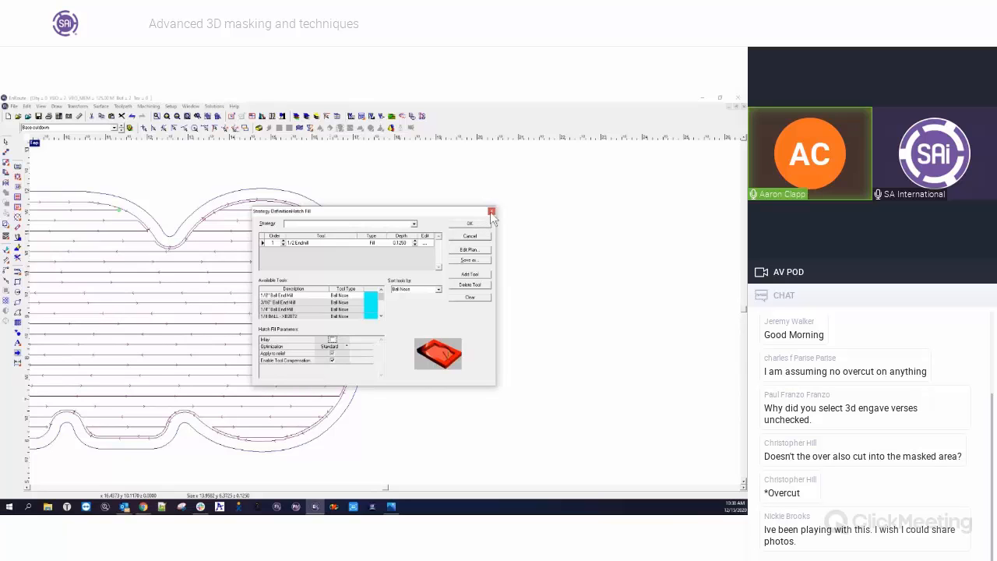
pyautogui.click(492, 211)
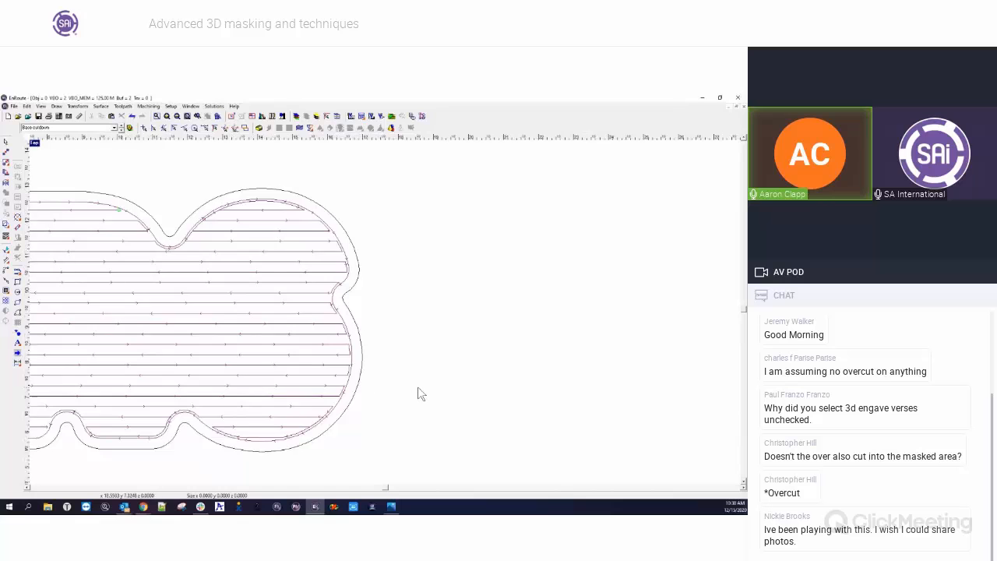
# Display all layers and examine where the base hatch lines meet the masked panel beside the numeral 6
pyautogui.scroll(-3, 417, 386)
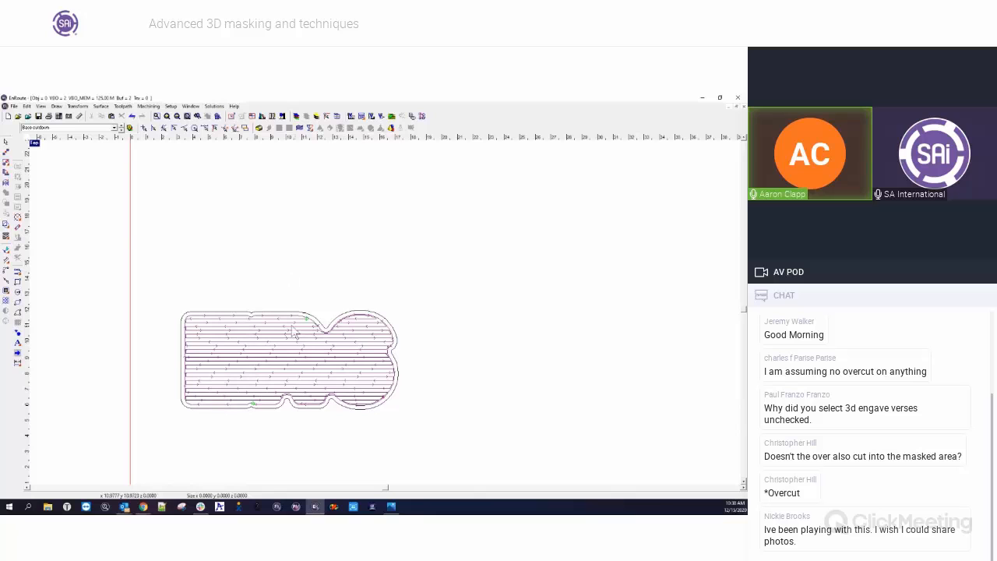
pyautogui.click(129, 128)
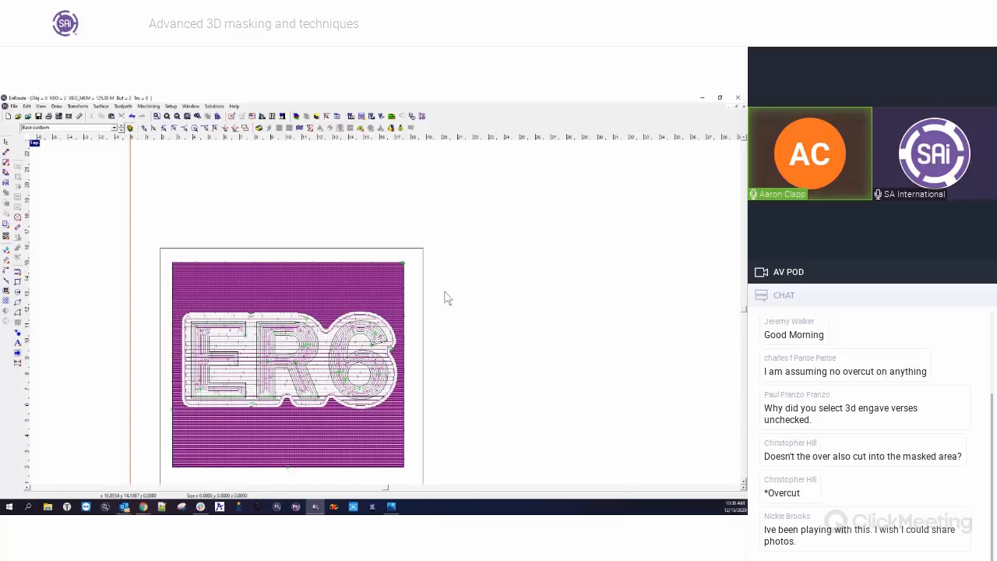
pyautogui.scroll(5, 442, 385)
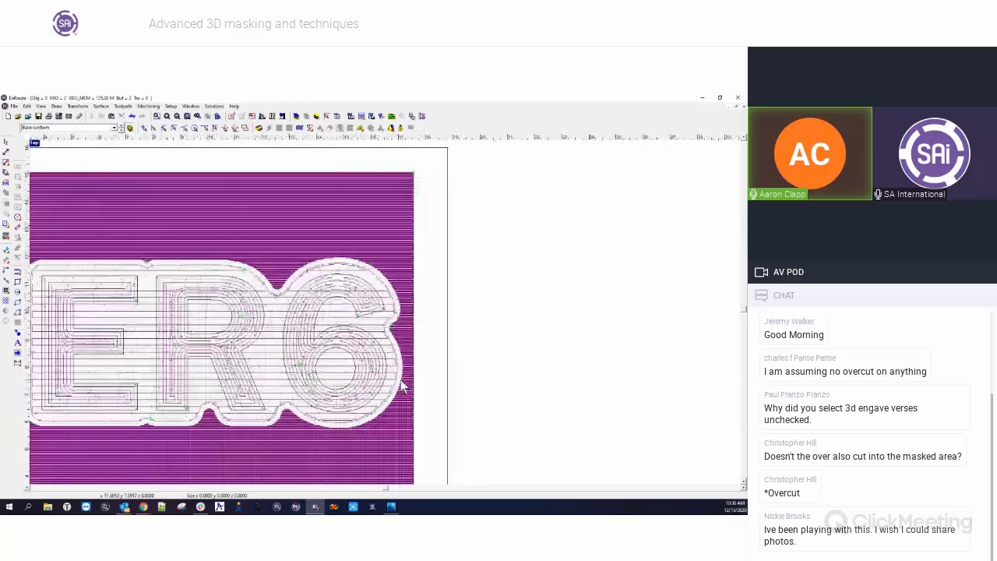
pyautogui.scroll(2, 401, 385)
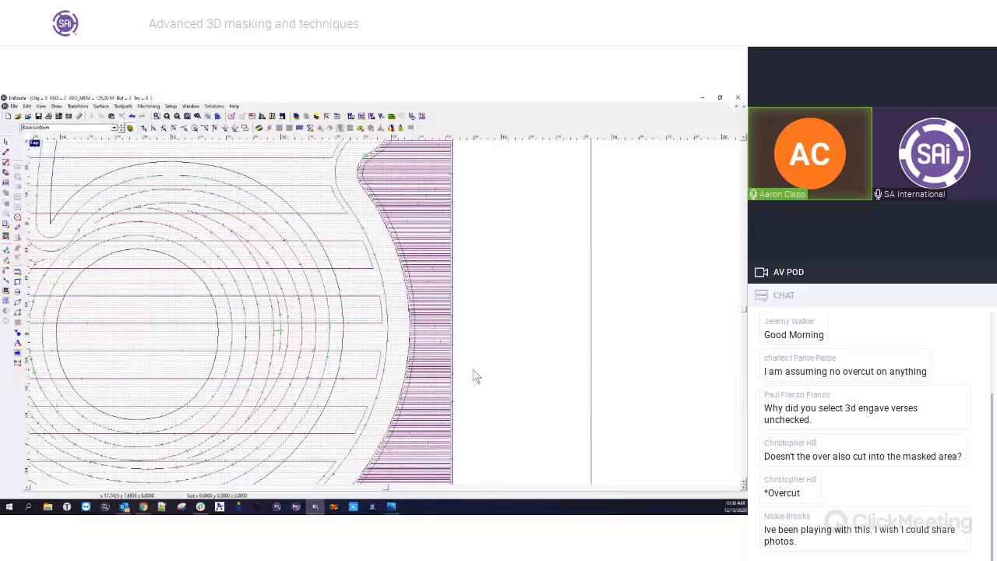
pyautogui.scroll(-6, 475, 374)
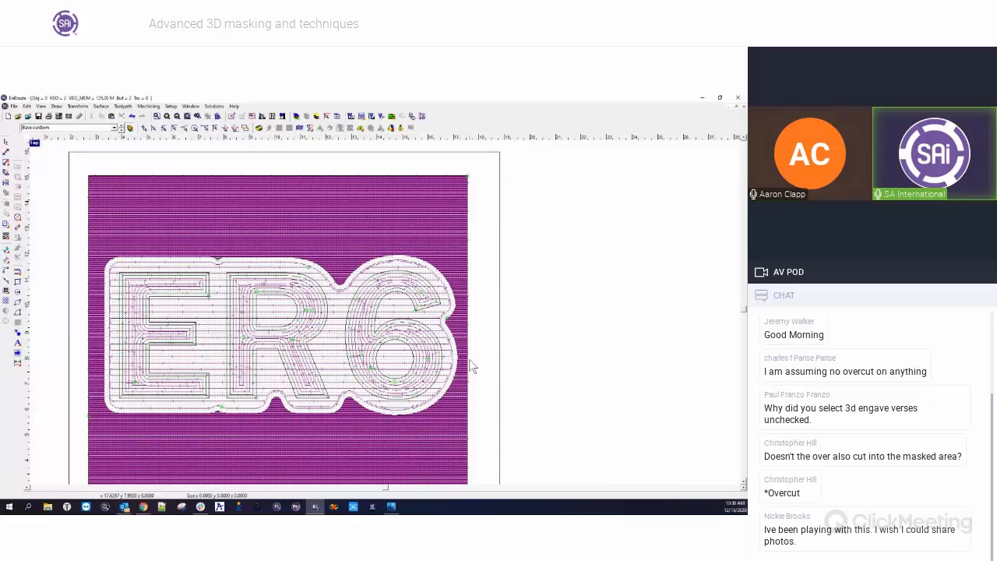
pyautogui.scroll(5, 471, 366)
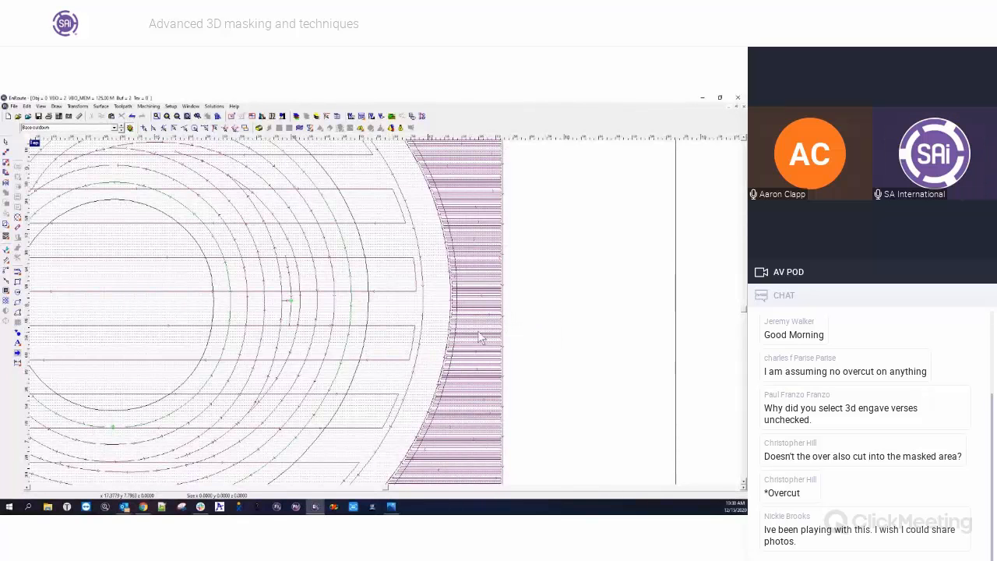
pyautogui.rightClick(480, 274)
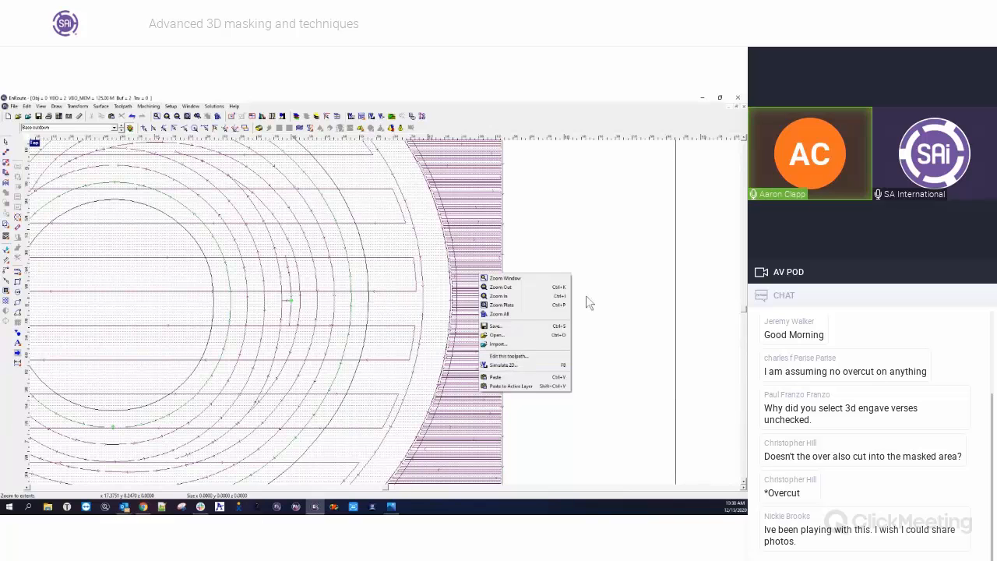
pyautogui.click(601, 274)
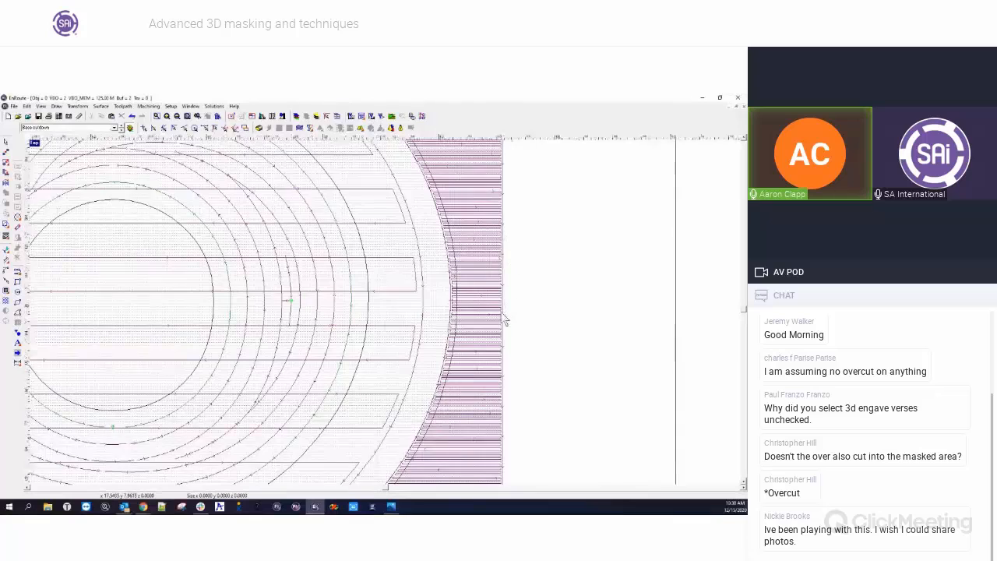
pyautogui.scroll(-1, 505, 319)
pyautogui.scroll(-3, 505, 319)
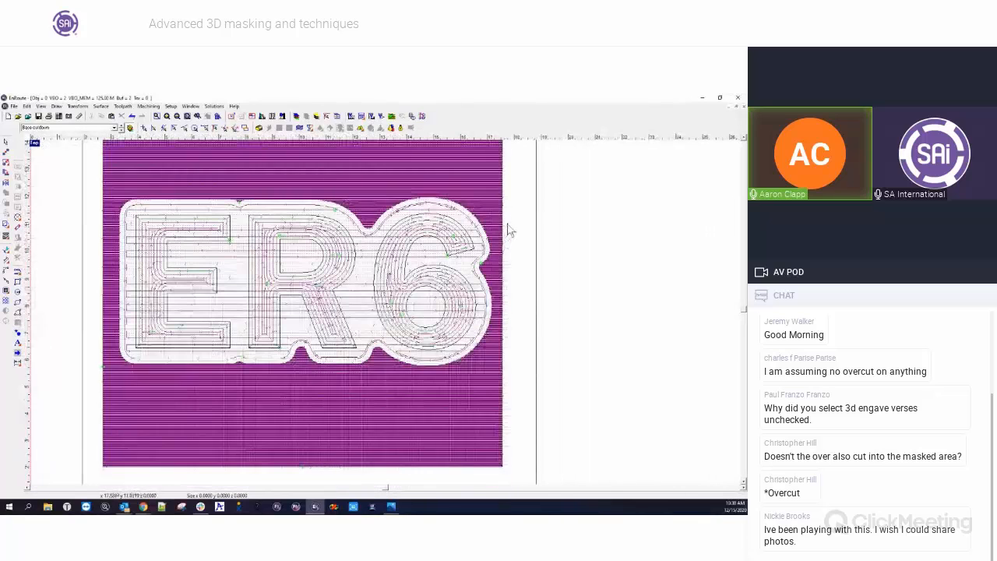
pyautogui.scroll(-1, 503, 232)
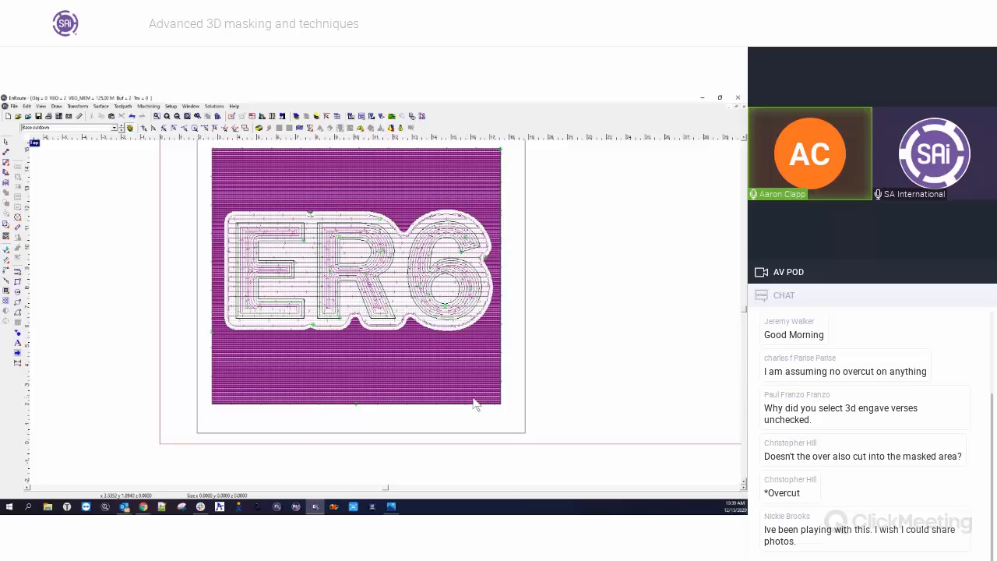
# Draw a rectangle about 14.78 by 13.00 over the hatched base area, with its lower corner just inside the base's corner
pyautogui.click(17, 281)
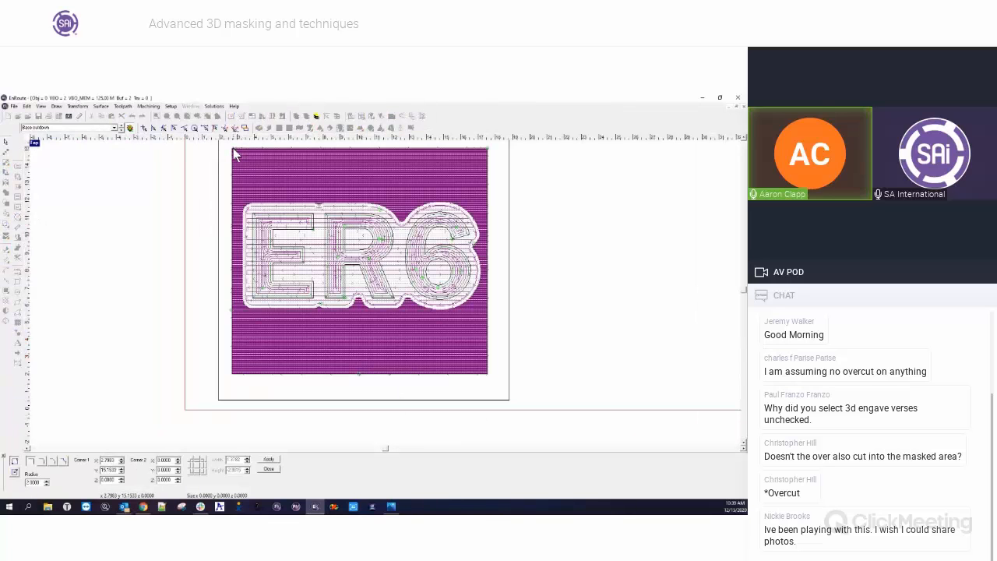
pyautogui.moveTo(233, 152); pyautogui.dragTo(492, 383)
pyautogui.scroll(5, 501, 388)
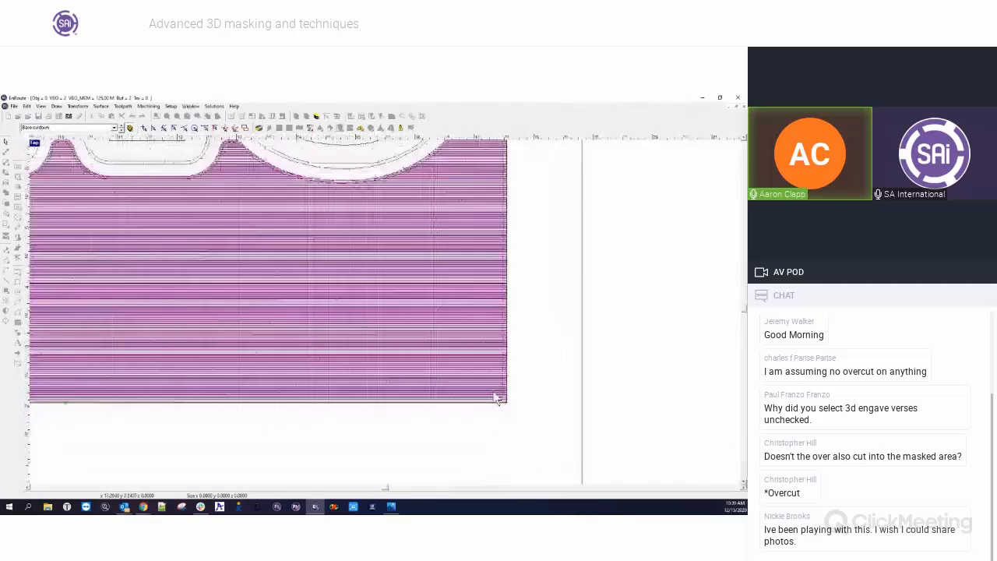
pyautogui.scroll(2, 511, 416)
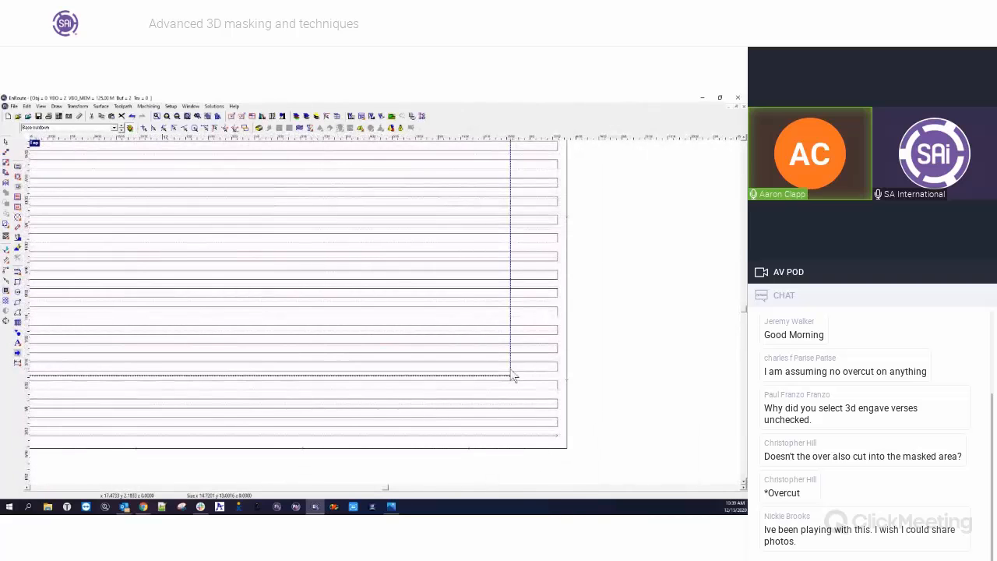
pyautogui.click(565, 450)
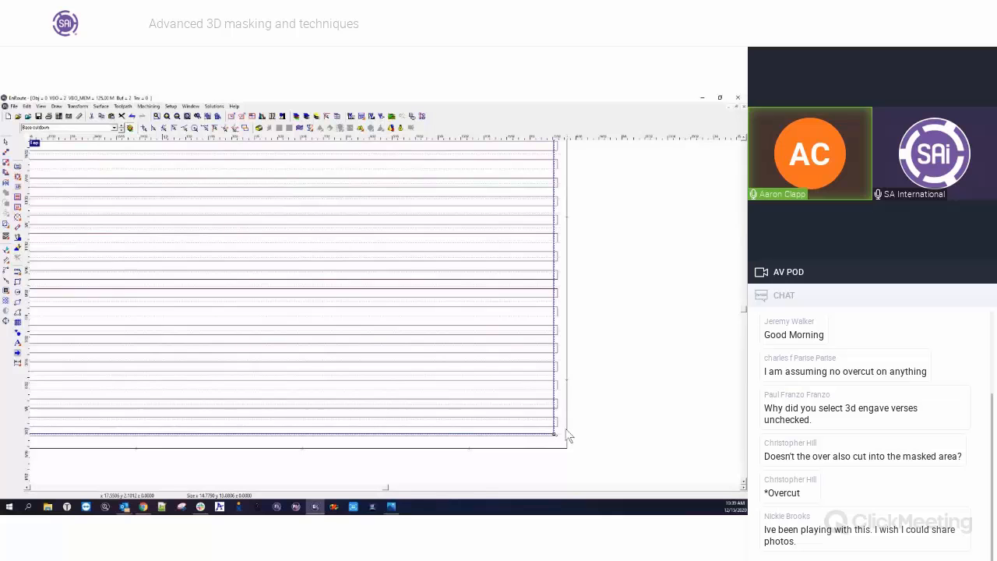
# Switch to Photos to view the carved EnRoute Summit sign picture, close it, and return to the ER6 sign
pyautogui.click(391, 506)
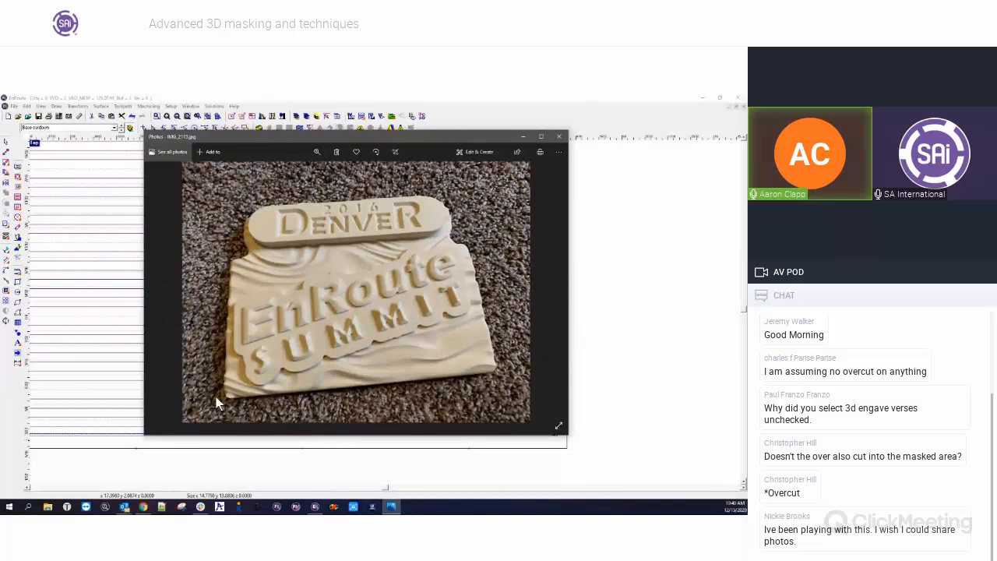
pyautogui.click(560, 139)
pyautogui.scroll(-8, 428, 367)
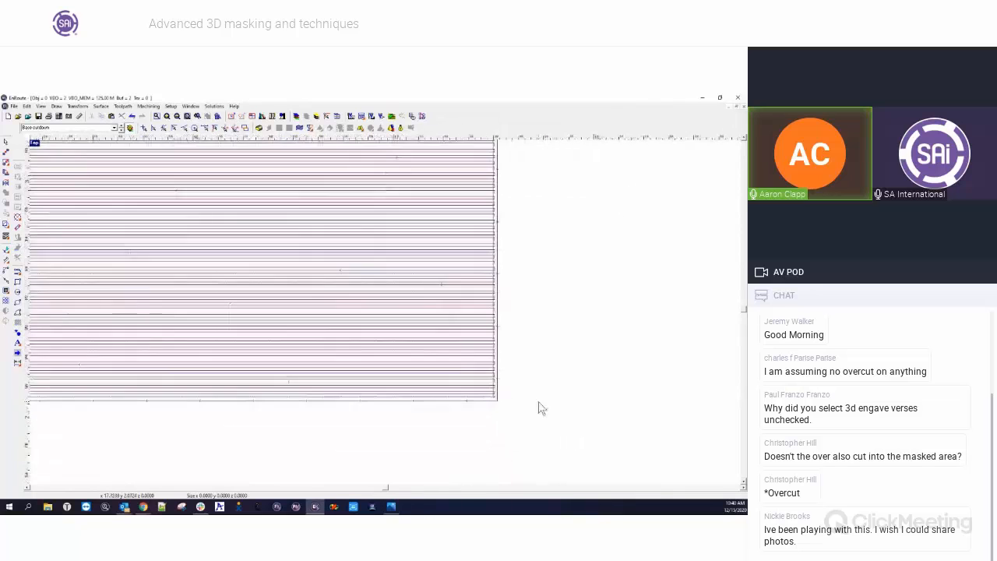
pyautogui.scroll(-2, 459, 435)
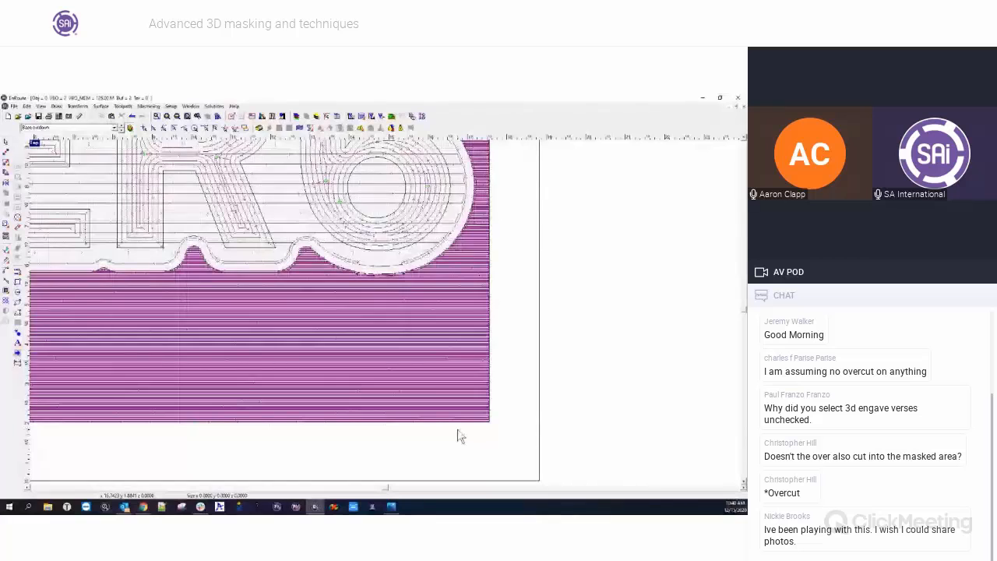
pyautogui.scroll(-3, 522, 356)
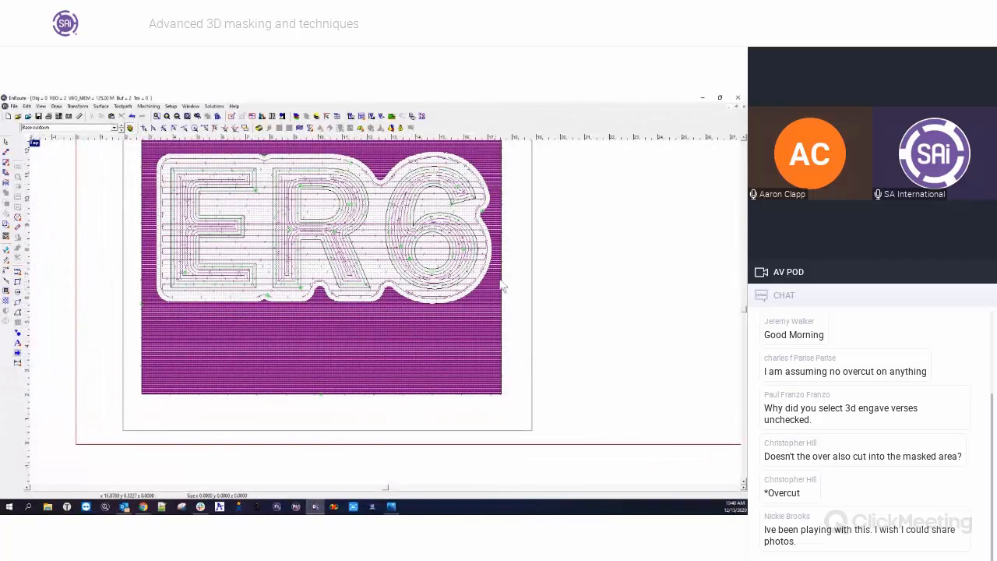
pyautogui.scroll(3, 503, 287)
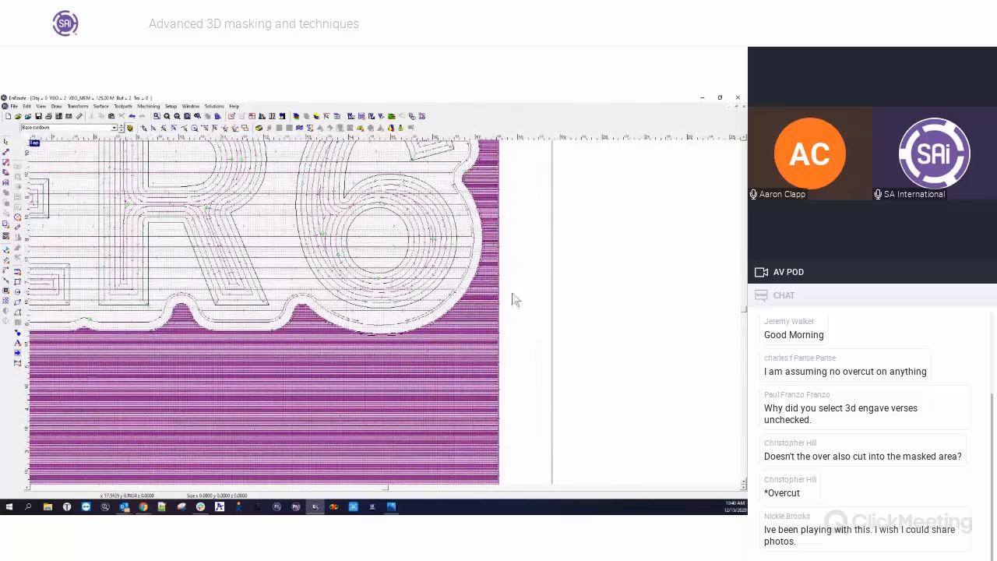
pyautogui.scroll(-4, 530, 312)
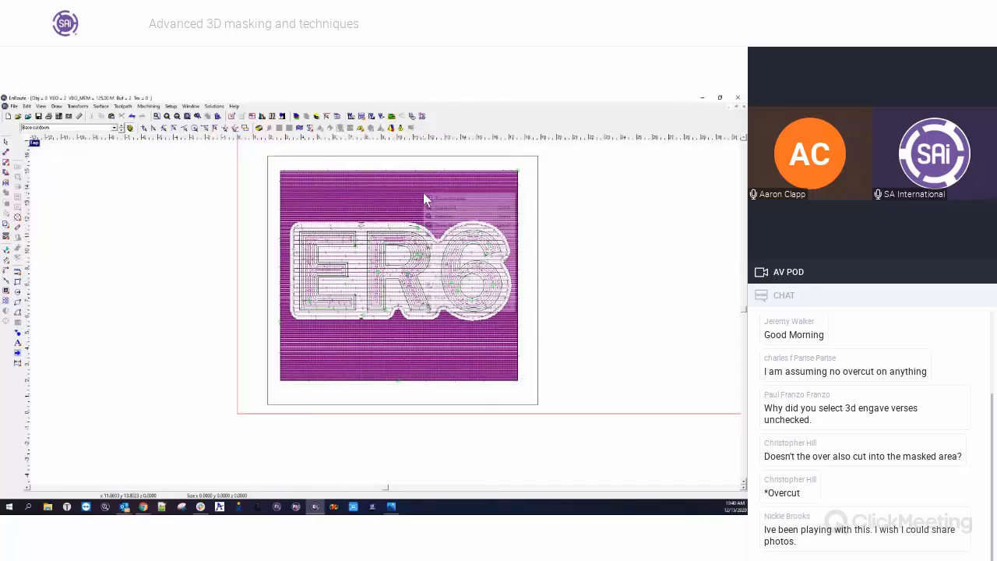
pyautogui.rightClick(423, 193)
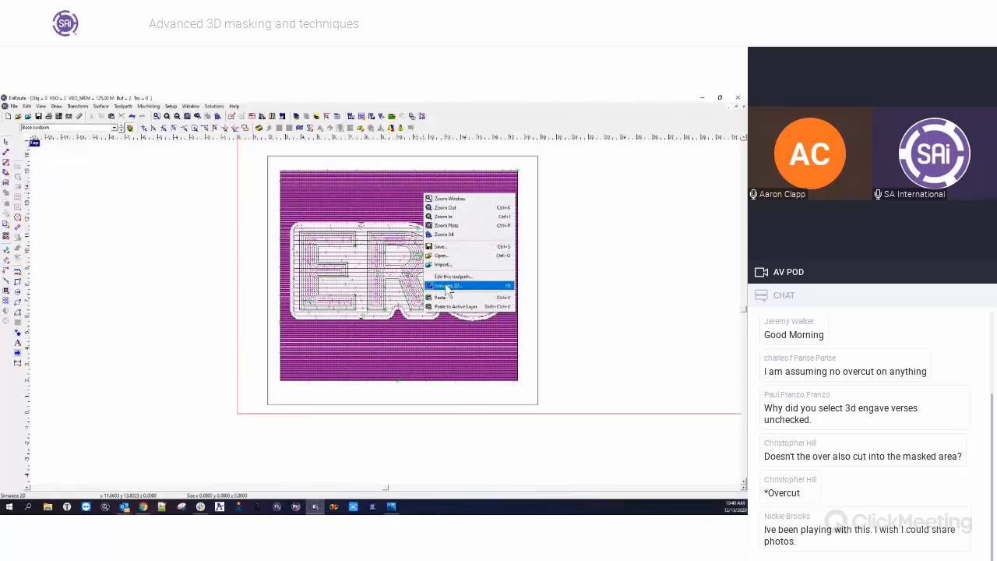
pyautogui.click(242, 208)
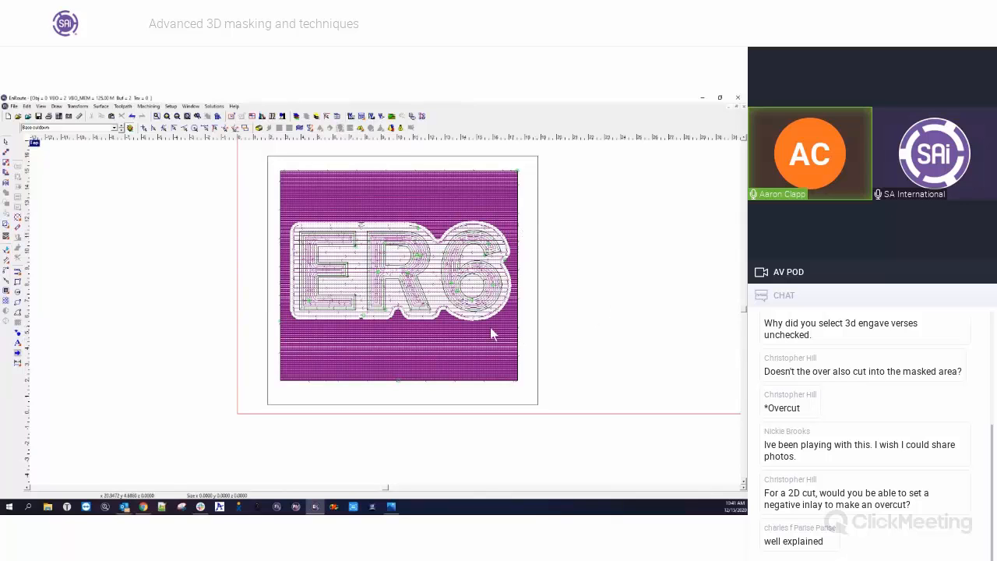
# Show only the active layer and switch to the layer holding the ER6 letters
pyautogui.scroll(-2, 433, 329)
pyautogui.scroll(-1, 421, 334)
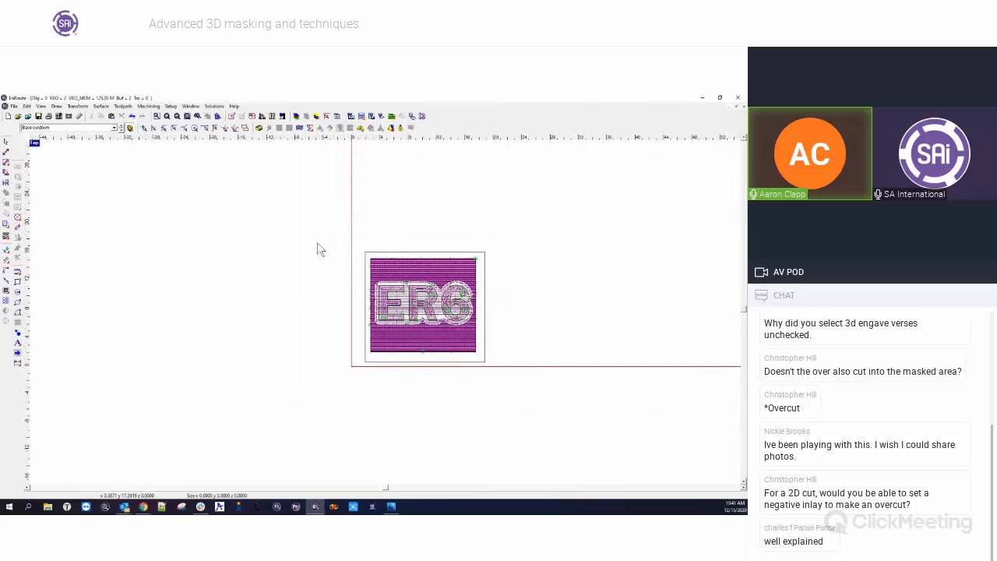
pyautogui.scroll(-1, 262, 251)
pyautogui.click(128, 129)
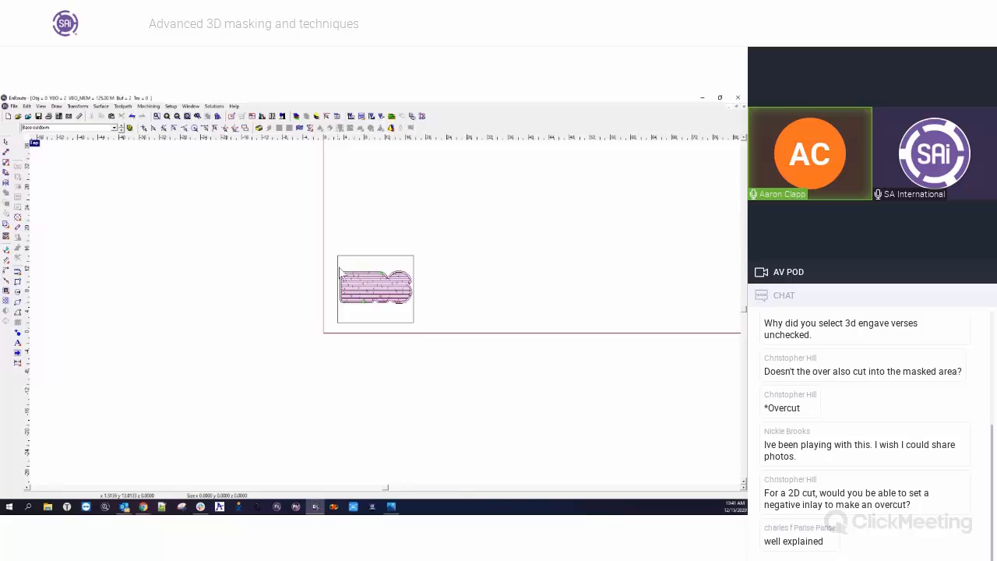
pyautogui.click(115, 128)
pyautogui.click(115, 128)
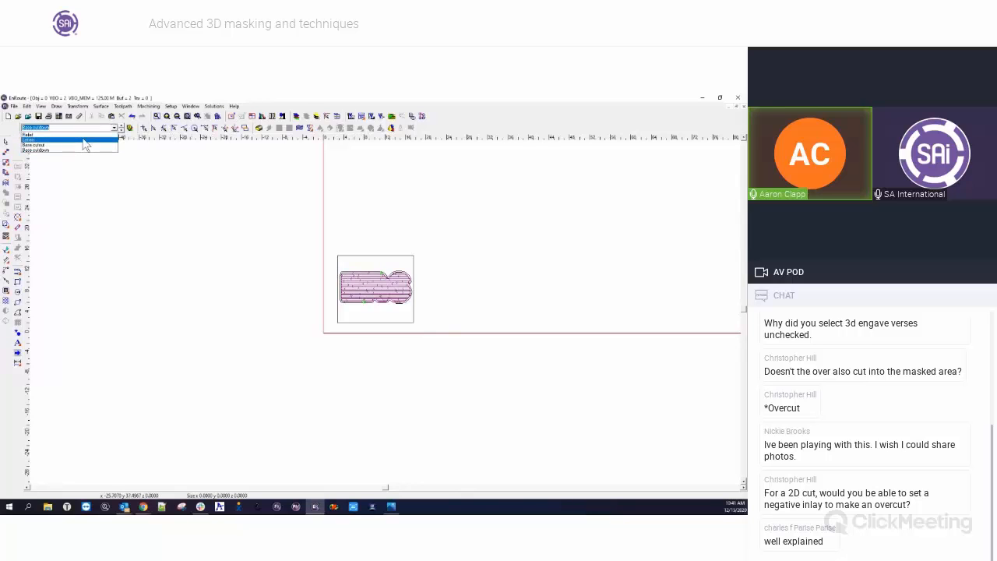
pyautogui.click(83, 141)
# Place a copy of the ER6 letters in the empty area to the right of the sign
pyautogui.moveTo(374, 286); pyautogui.dragTo(510, 281)
pyautogui.rightClick(583, 276)
pyautogui.moveTo(458, 258); pyautogui.dragTo(532, 282)
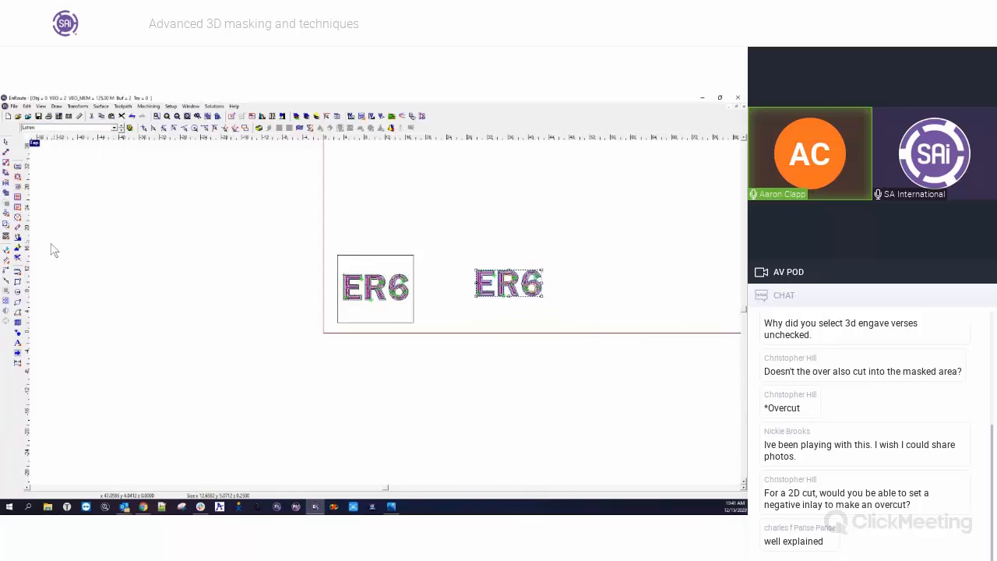
# Delete the toolpaths from the copied ER6 letters and select their bare outlines
pyautogui.click(15, 258)
pyautogui.click(596, 291)
pyautogui.scroll(1, 597, 290)
pyautogui.scroll(4, 597, 290)
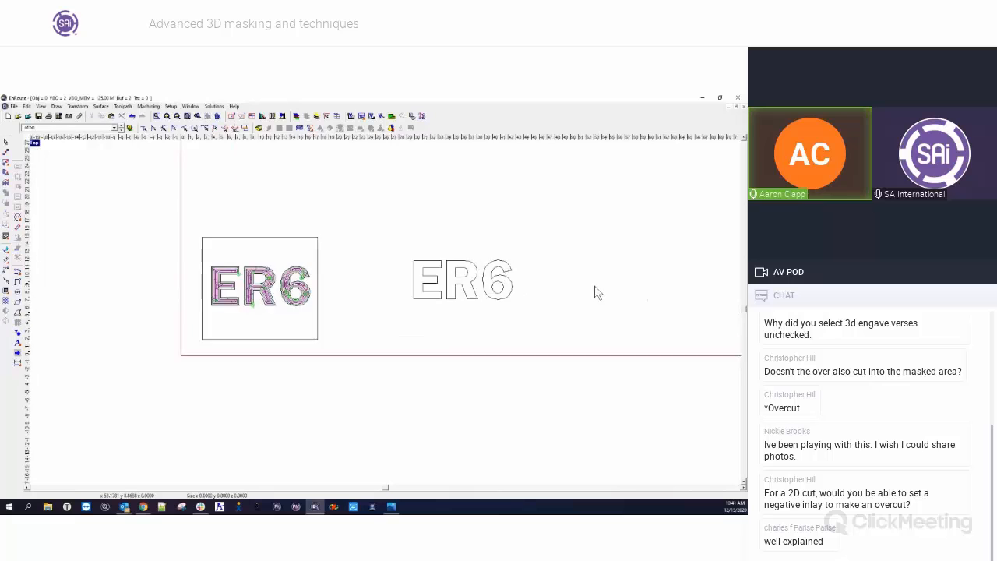
pyautogui.moveTo(193, 211); pyautogui.dragTo(561, 391)
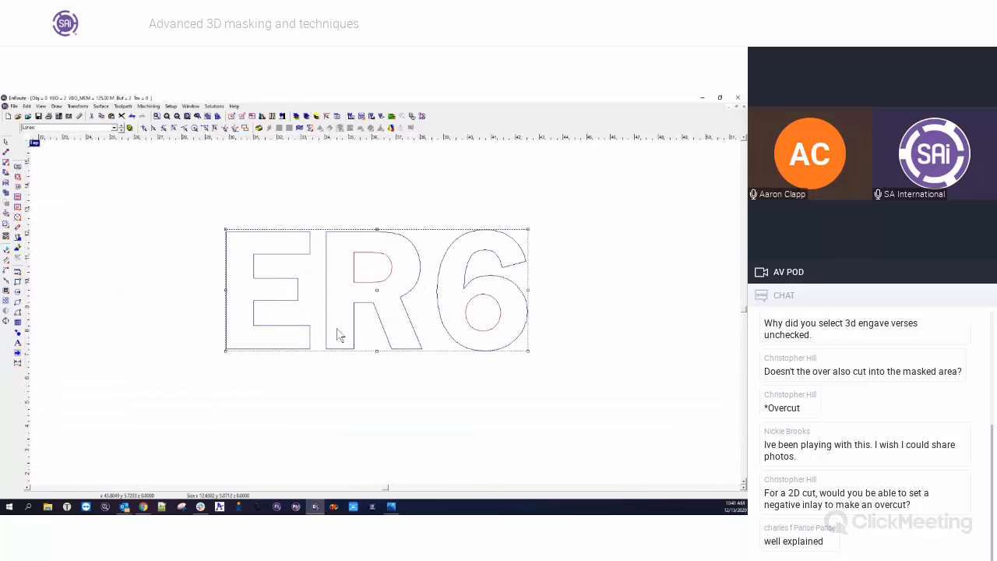
# Try an Engrave toolpath on the copied ER6 letters, and remove it again
pyautogui.click(17, 238)
pyautogui.click(468, 224)
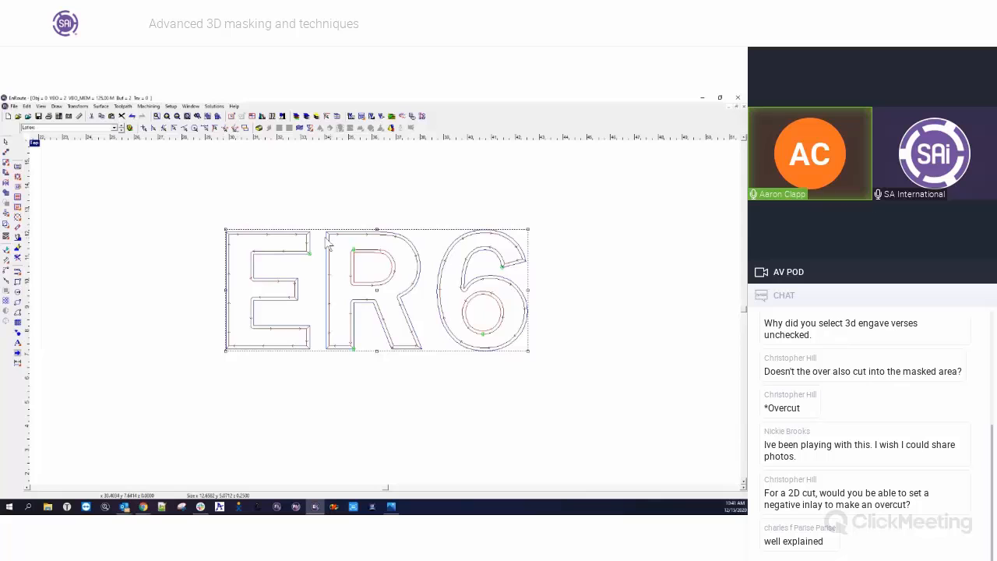
pyautogui.click(19, 263)
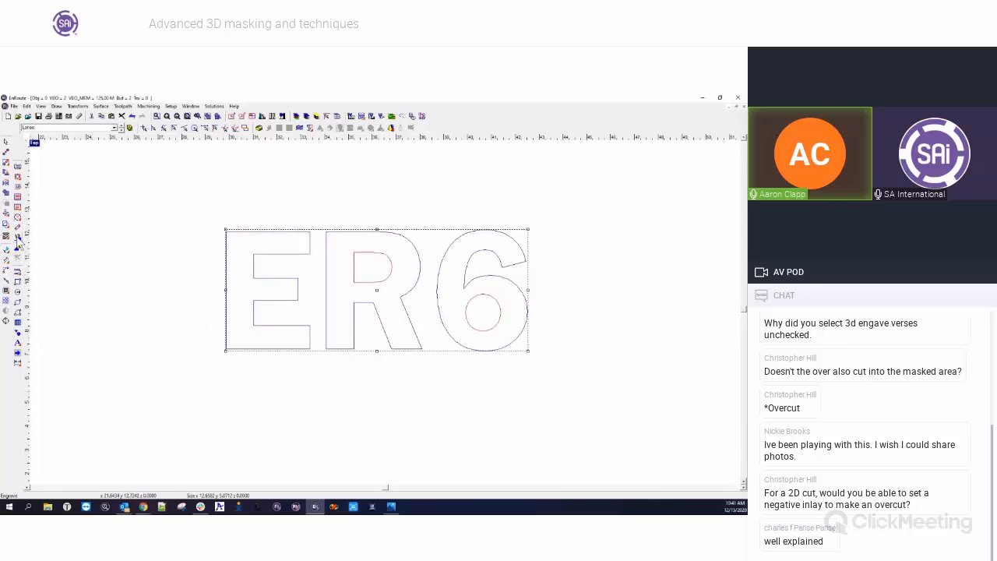
# Try an Engrave toolpath with the 3D engrave option unchecked on the copied ER6 letters, and undo it
pyautogui.click(17, 238)
pyautogui.click(331, 340)
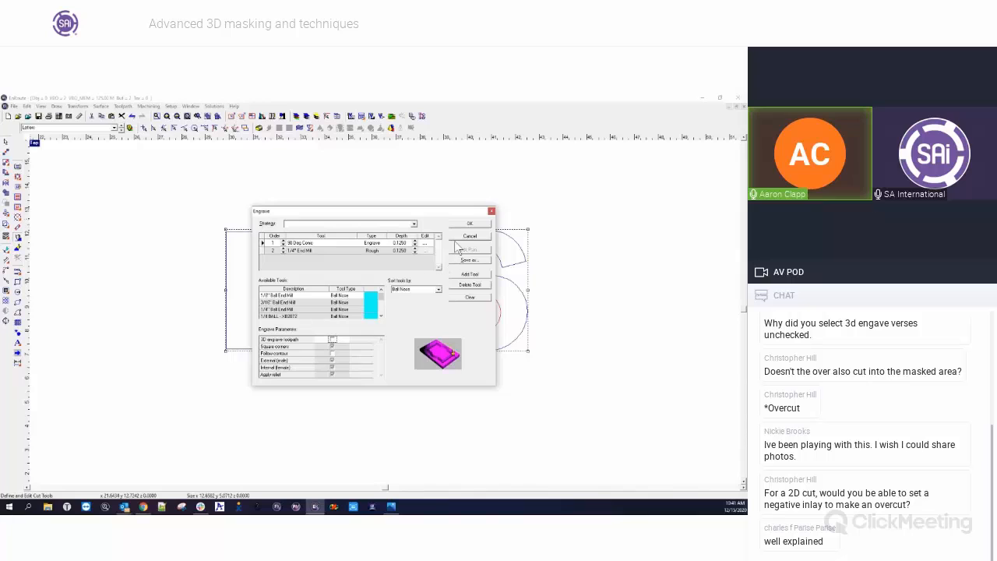
pyautogui.click(481, 225)
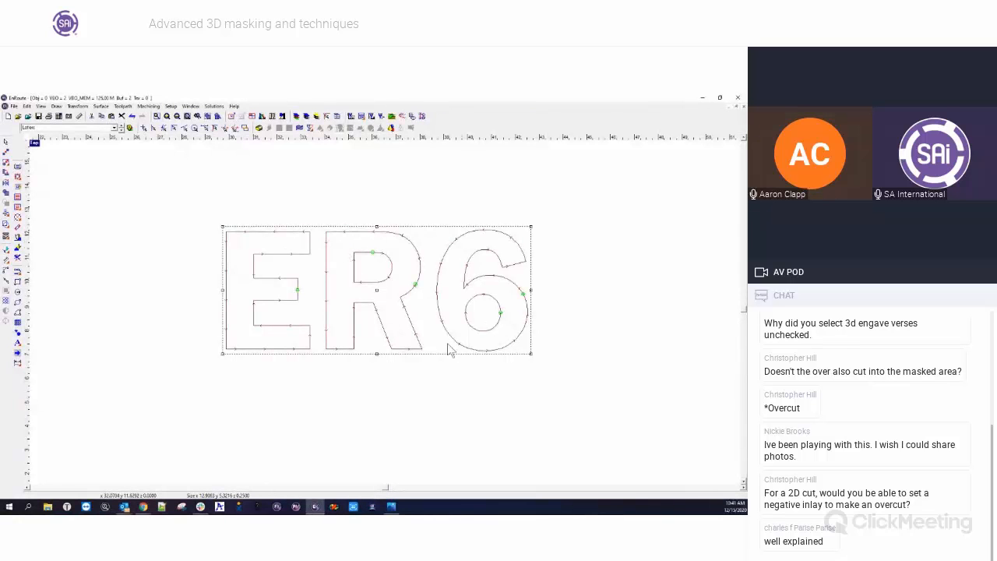
pyautogui.hotkey('ctrl', 'z')
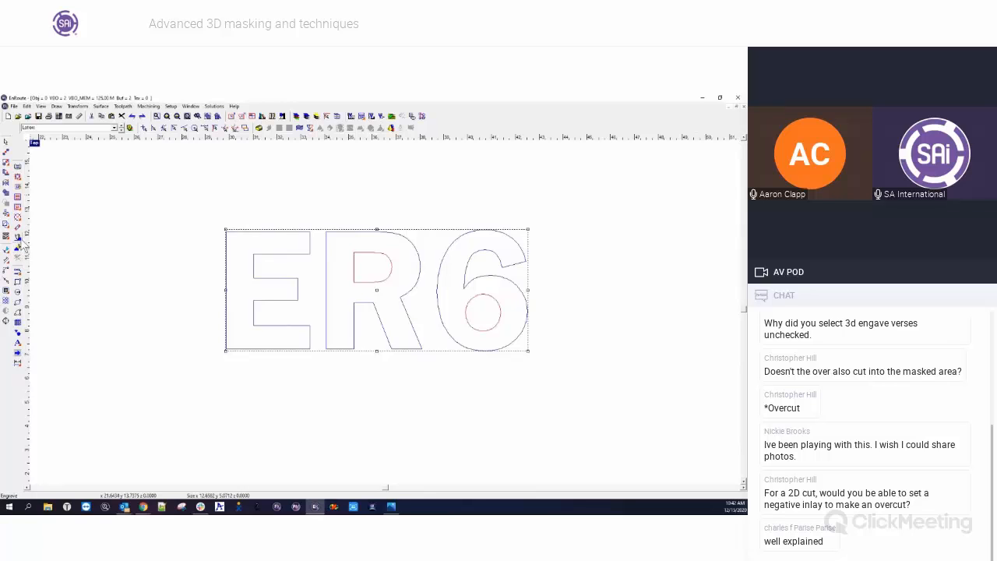
# Create a 3D Engrave toolpath on the copied ER6 letters and place a duplicate of them directly below
pyautogui.click(19, 242)
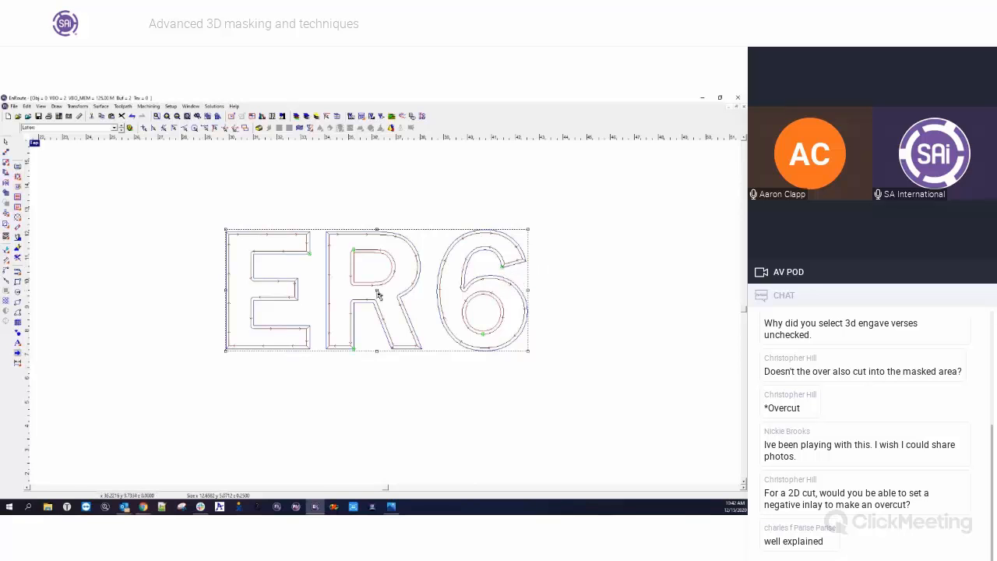
pyautogui.moveTo(378, 291); pyautogui.dragTo(374, 429)
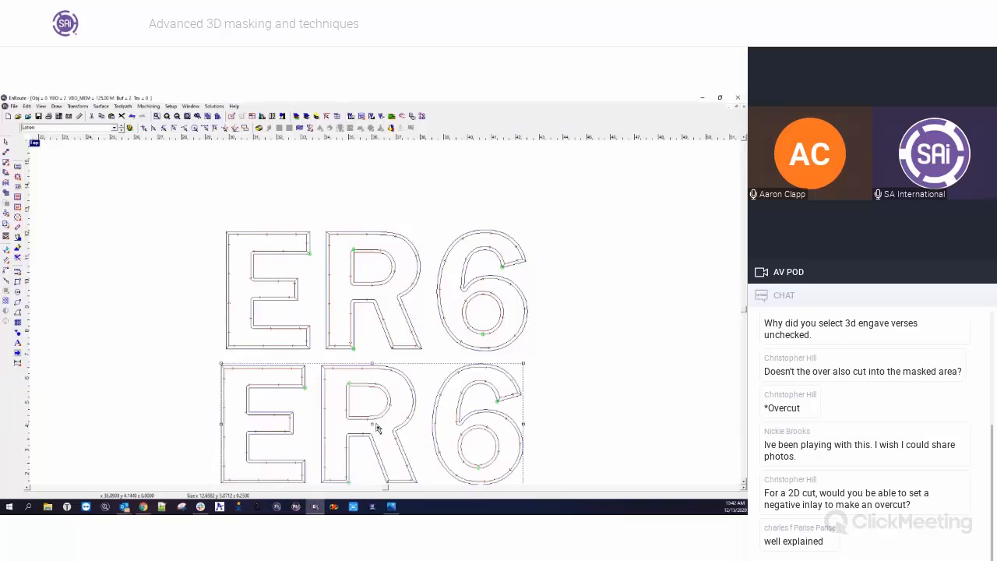
pyautogui.scroll(-1, 588, 389)
pyautogui.scroll(-3, 588, 383)
pyautogui.scroll(4, 549, 424)
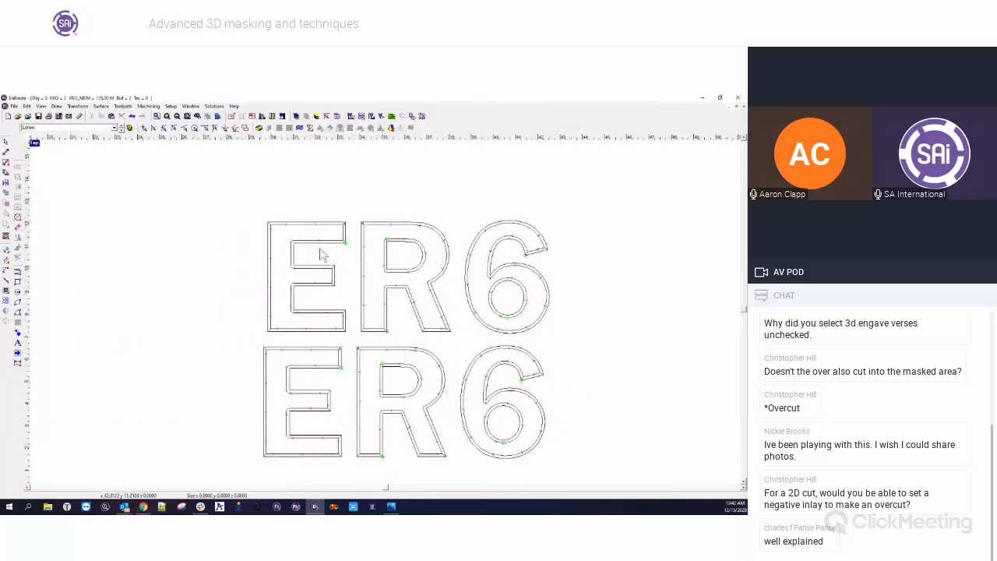
# Replace the lower set's toolpath with a 90 Deg Conic Engrave without 3D engraving, and move that set above the other one
pyautogui.rightClick(374, 355)
pyautogui.moveTo(234, 345); pyautogui.dragTo(576, 475)
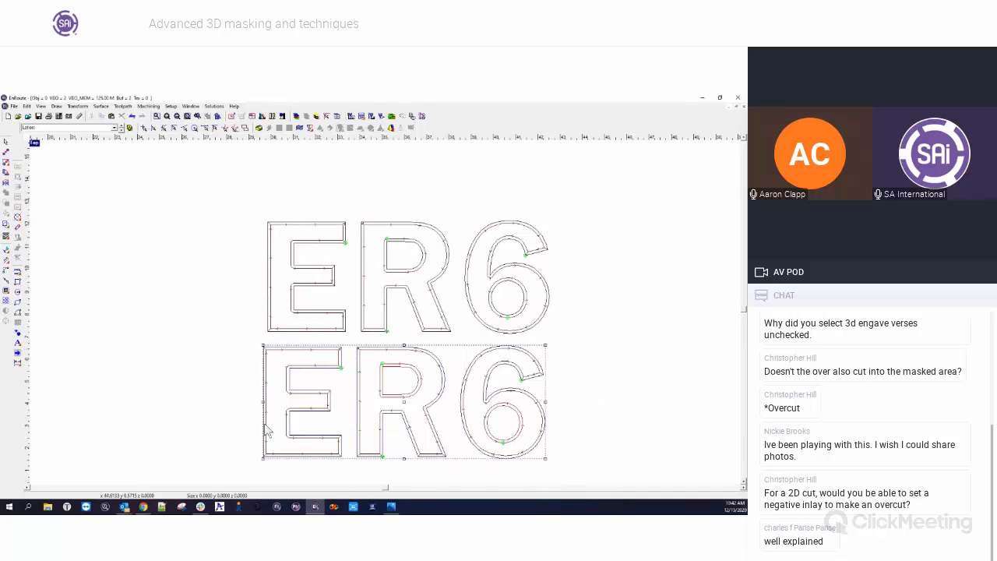
pyautogui.click(16, 279)
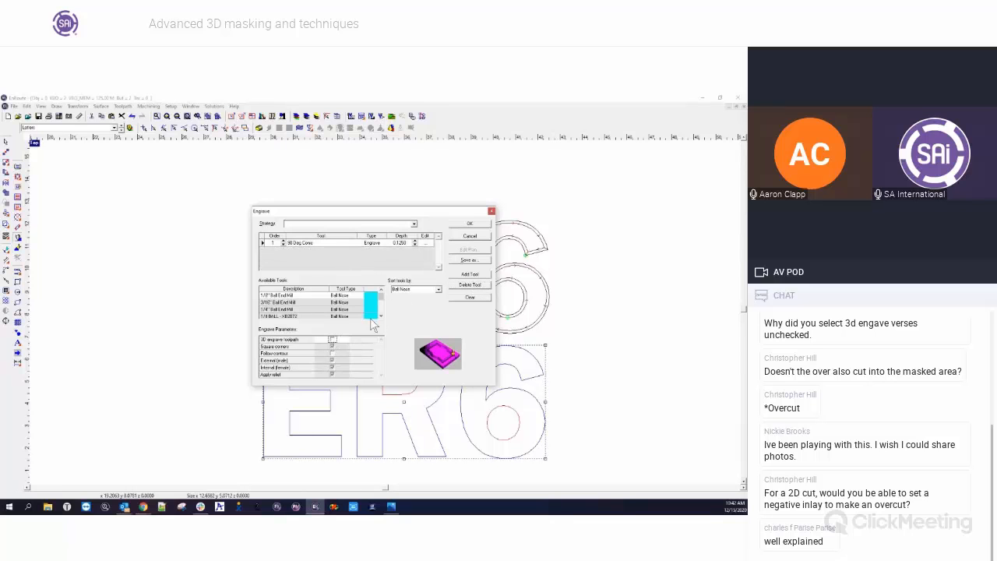
pyautogui.click(470, 224)
pyautogui.moveTo(351, 355); pyautogui.dragTo(525, 428)
pyautogui.moveTo(430, 387); pyautogui.dragTo(433, 251)
pyautogui.click(337, 203)
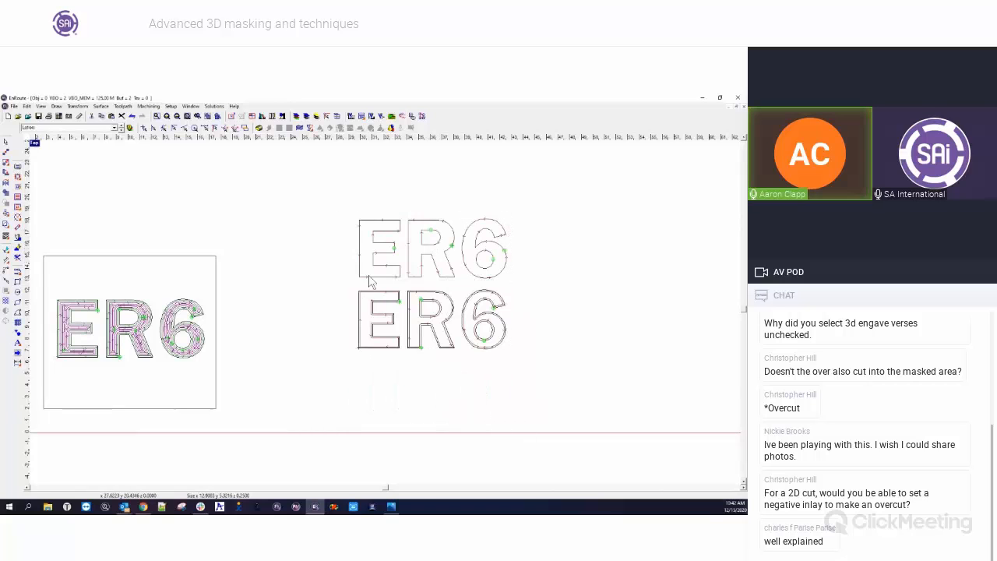
# Move the rectangle surrounding the original ER6 sign so that it encloses both comparison sets of letters
pyautogui.click(185, 274)
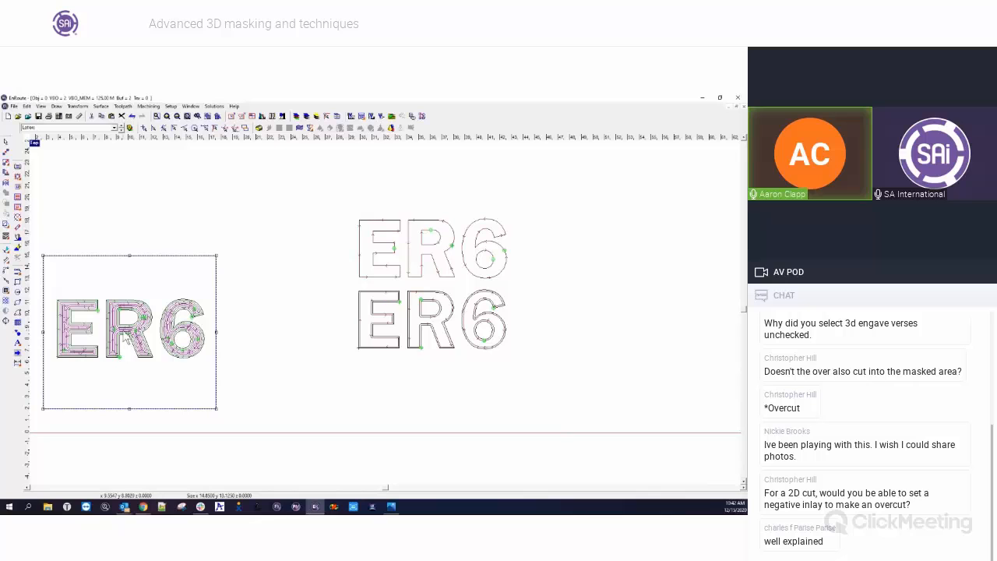
pyautogui.click(431, 290)
pyautogui.moveTo(431, 289); pyautogui.dragTo(432, 289)
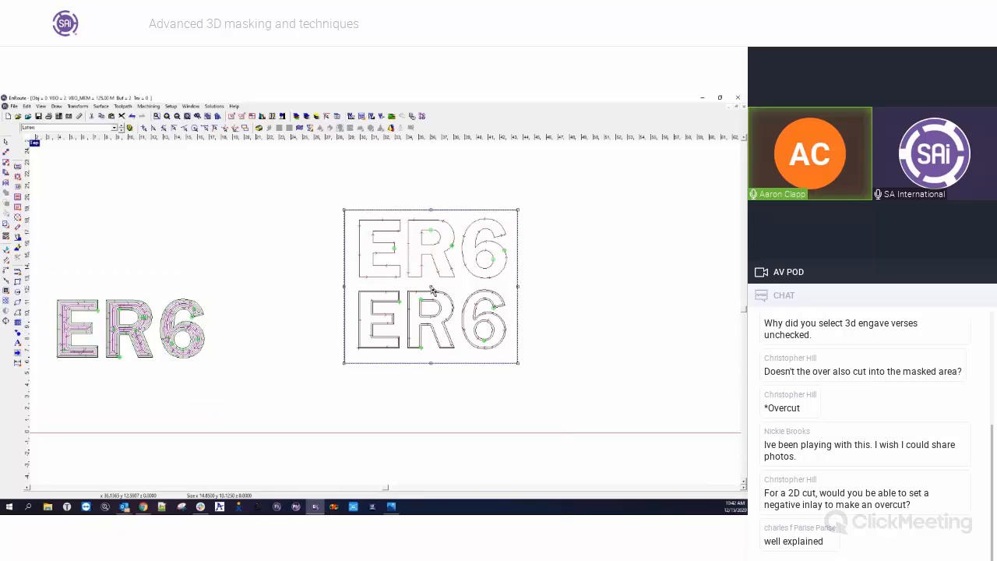
# Simulate the cuts inside the rectangle, compare the two engraved ER6 sets up close, and close the simulation
pyautogui.click(371, 116)
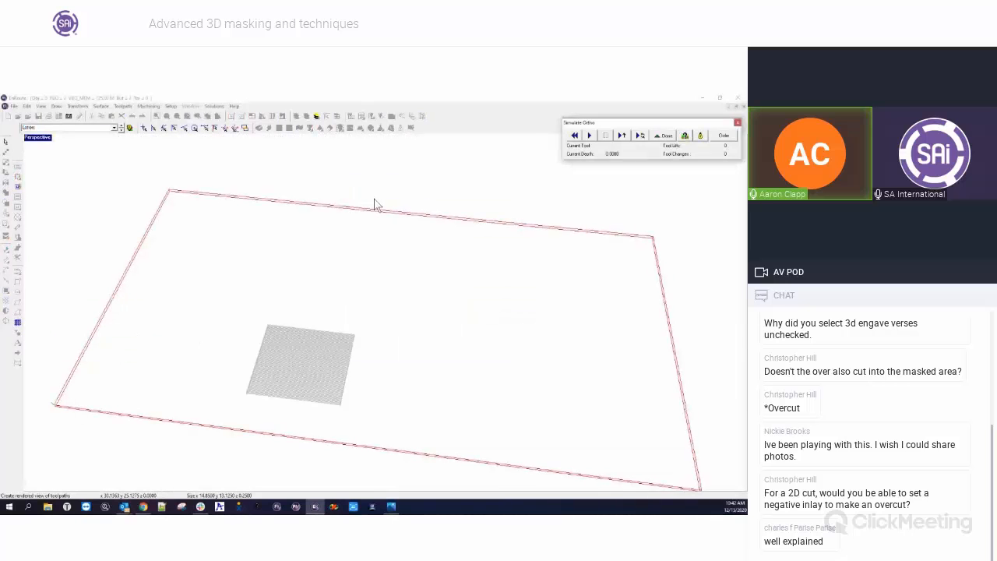
pyautogui.click(383, 372)
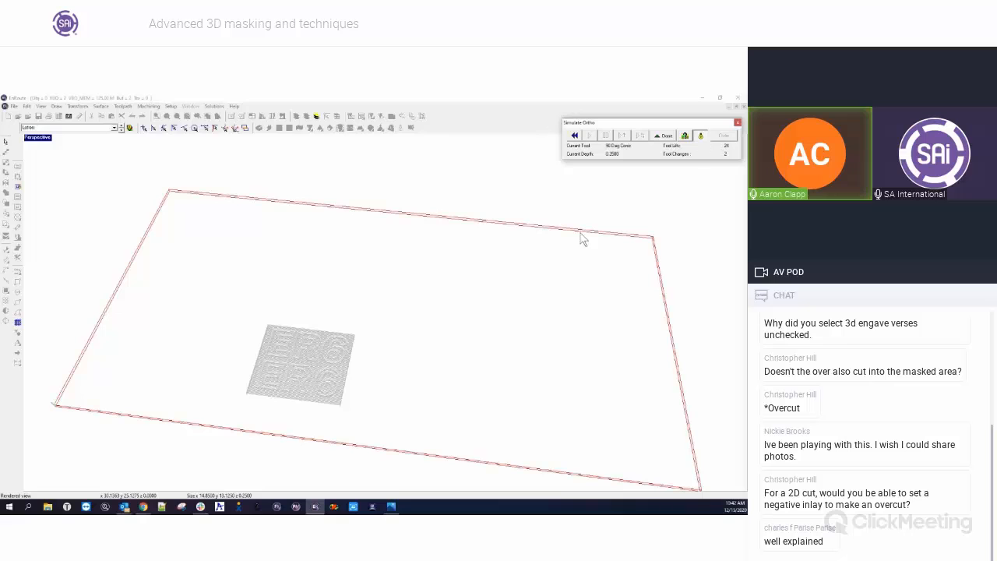
pyautogui.scroll(2, 304, 398)
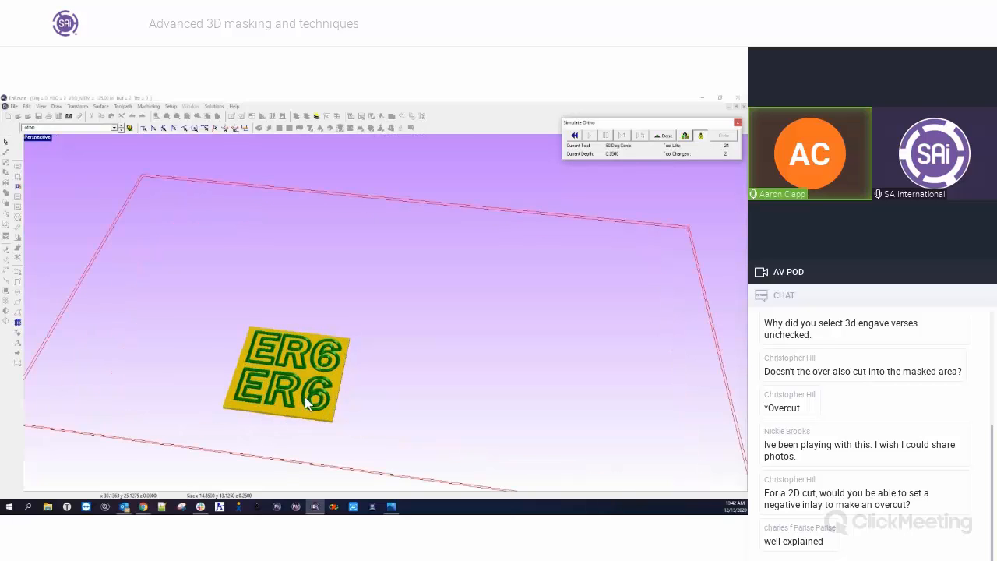
pyautogui.scroll(3, 282, 401)
pyautogui.moveTo(285, 404); pyautogui.dragTo(392, 287, button='middle')
pyautogui.scroll(4, 333, 386)
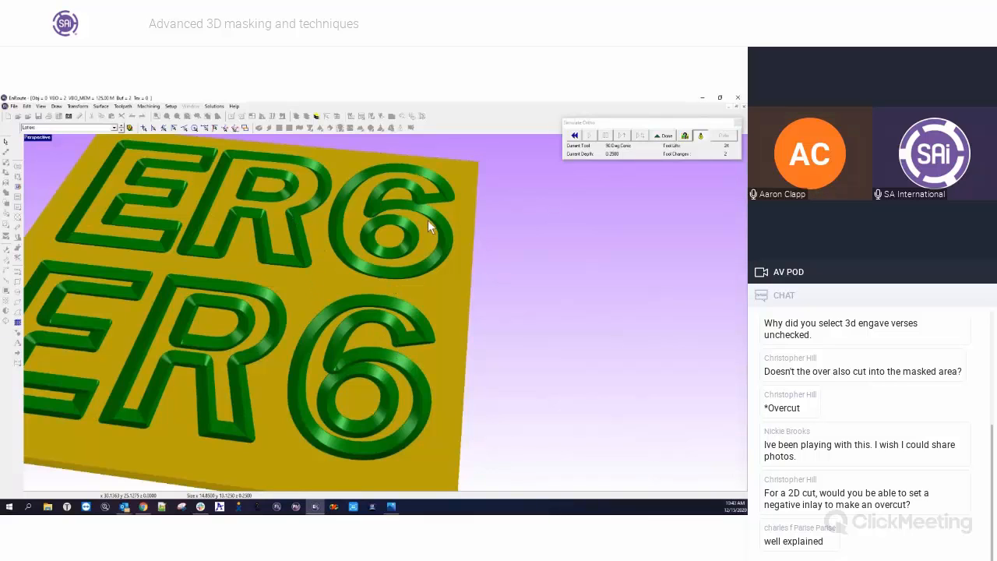
pyautogui.moveTo(428, 220); pyautogui.dragTo(417, 327, button='middle')
pyautogui.moveTo(376, 392); pyautogui.dragTo(395, 307, button='middle')
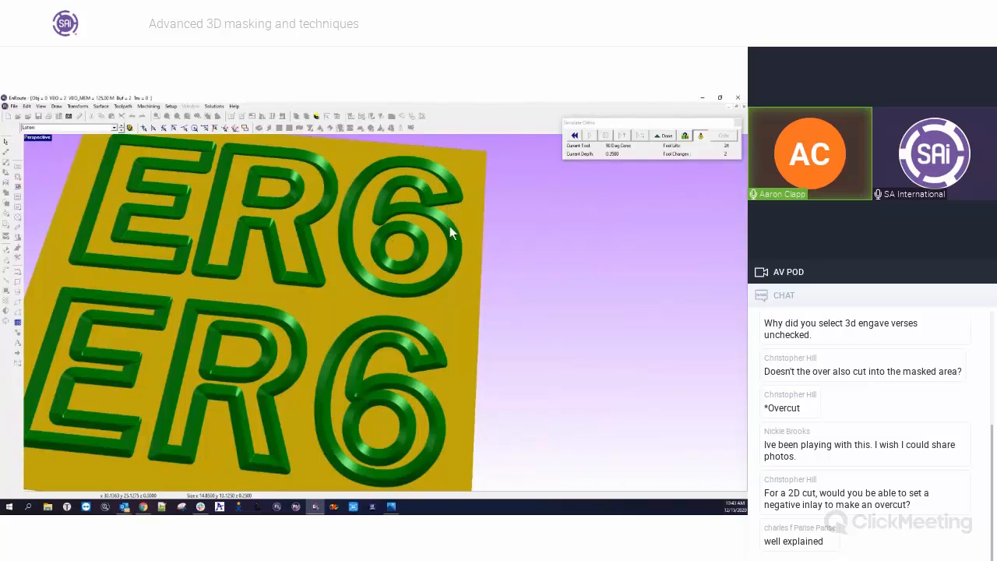
pyautogui.click(665, 136)
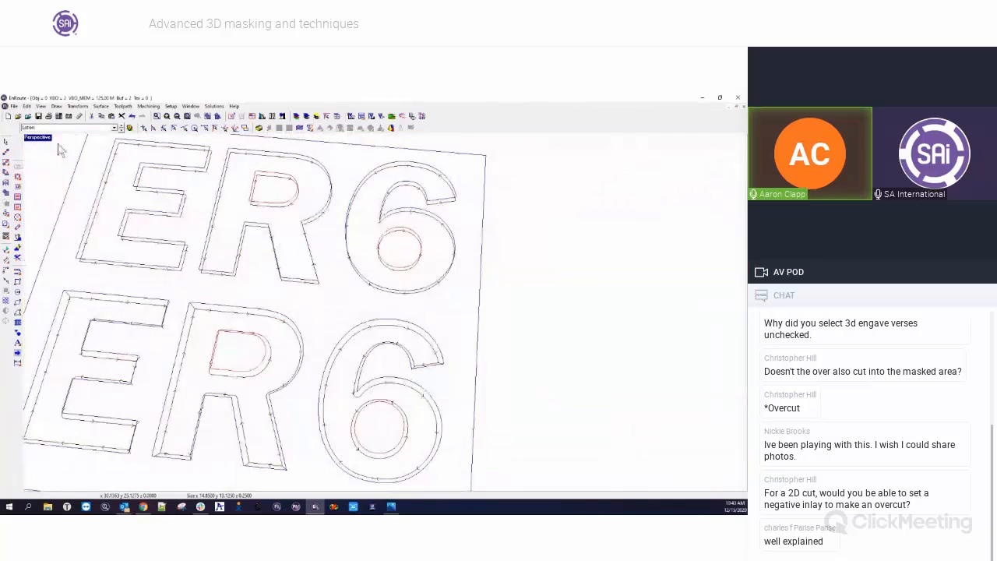
# Run the cut simulation again for the enclosed ER6 sets and examine the upper 6 and its corners
pyautogui.scroll(5, 160, 267)
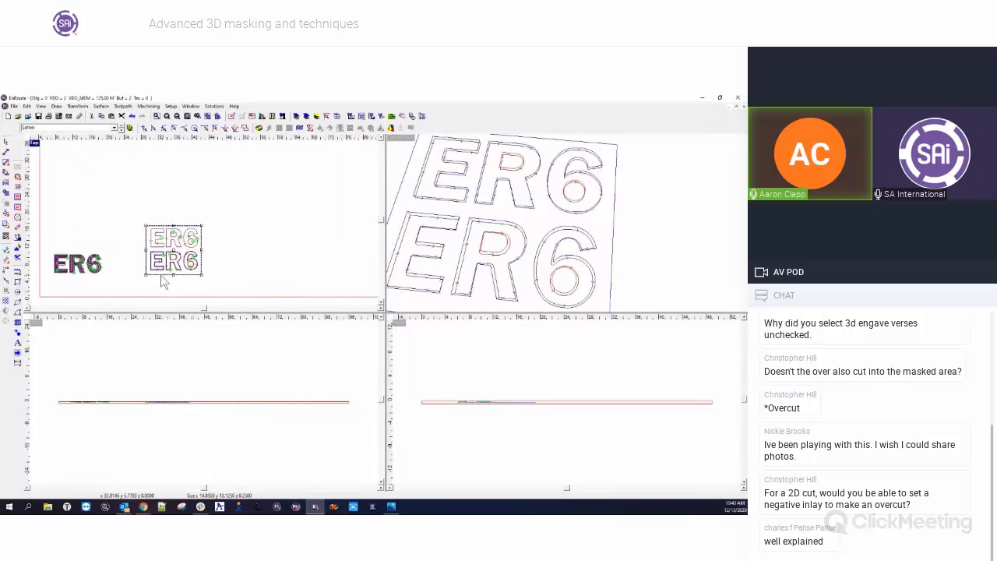
pyautogui.scroll(2, 160, 267)
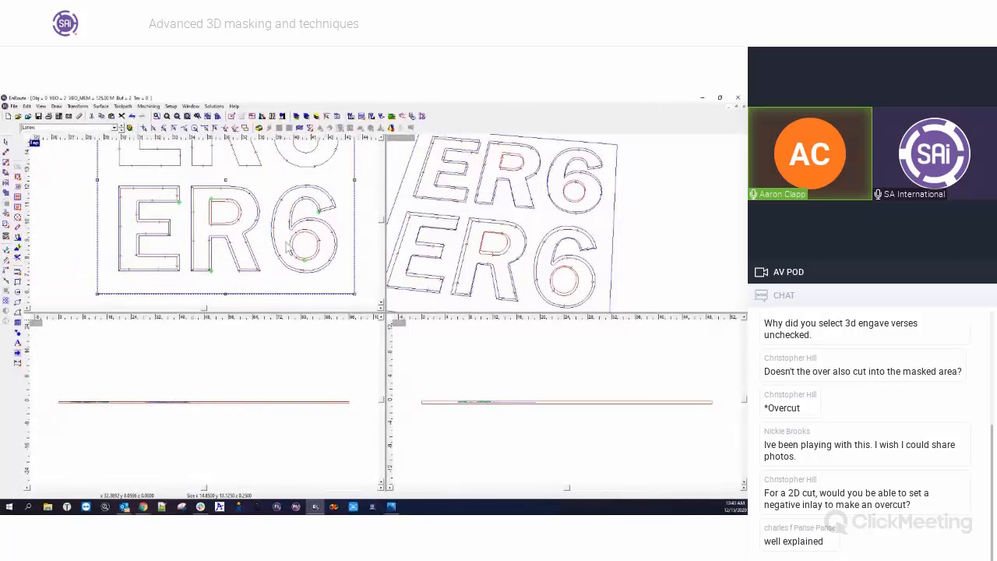
pyautogui.scroll(-5, 295, 247)
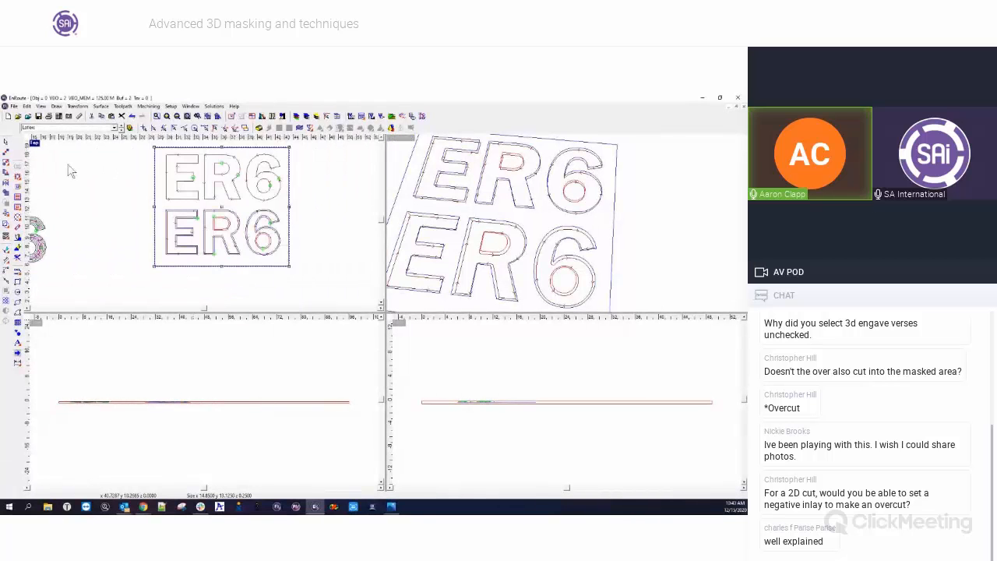
pyautogui.click(383, 116)
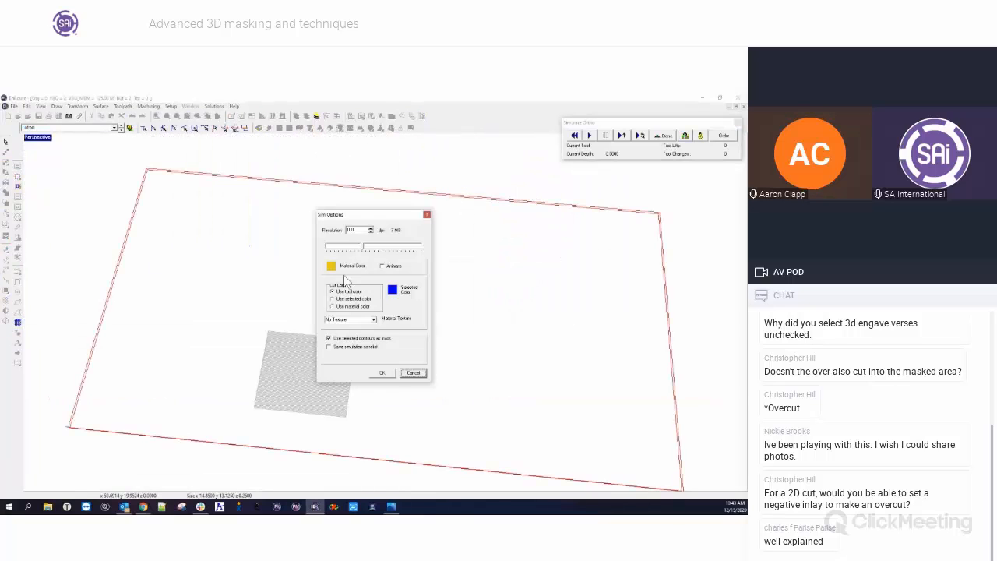
pyautogui.click(388, 373)
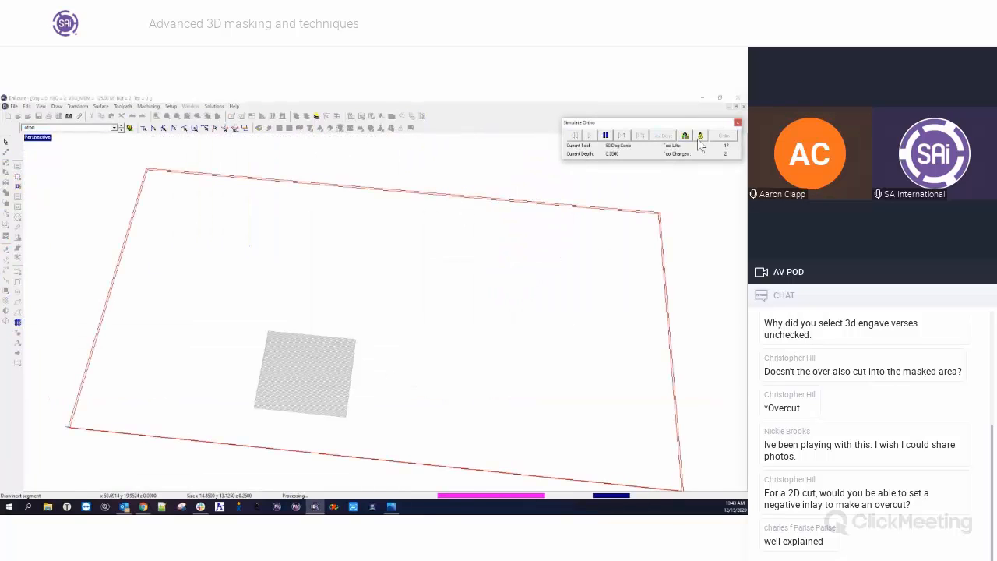
pyautogui.scroll(6, 320, 416)
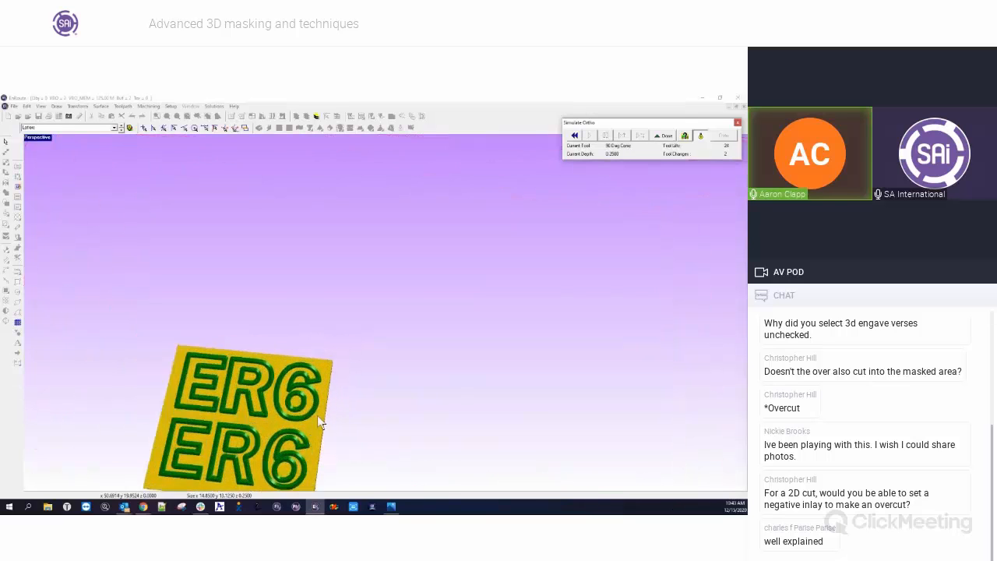
pyautogui.moveTo(319, 415); pyautogui.dragTo(404, 281, button='middle')
pyautogui.scroll(5, 404, 282)
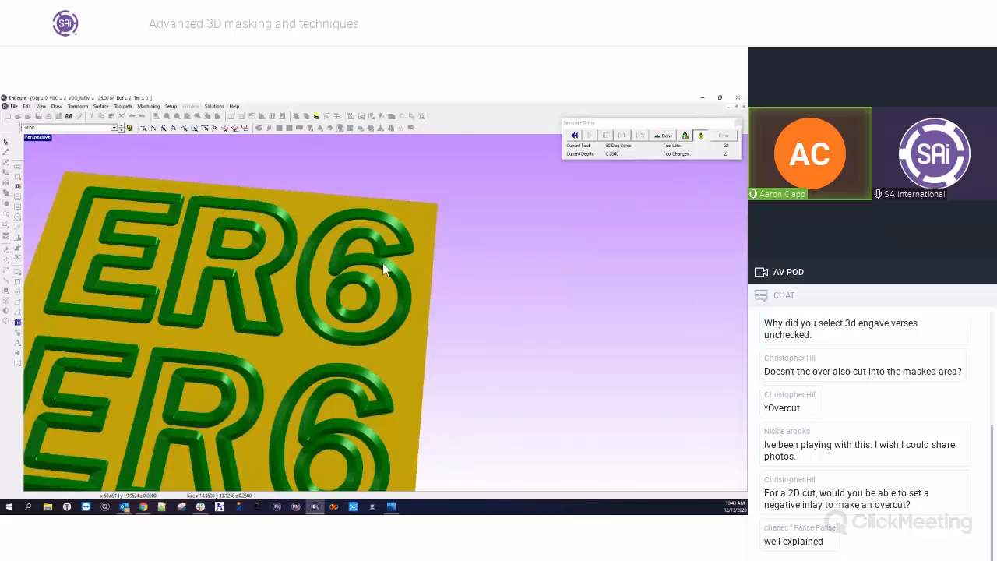
pyautogui.scroll(3, 376, 262)
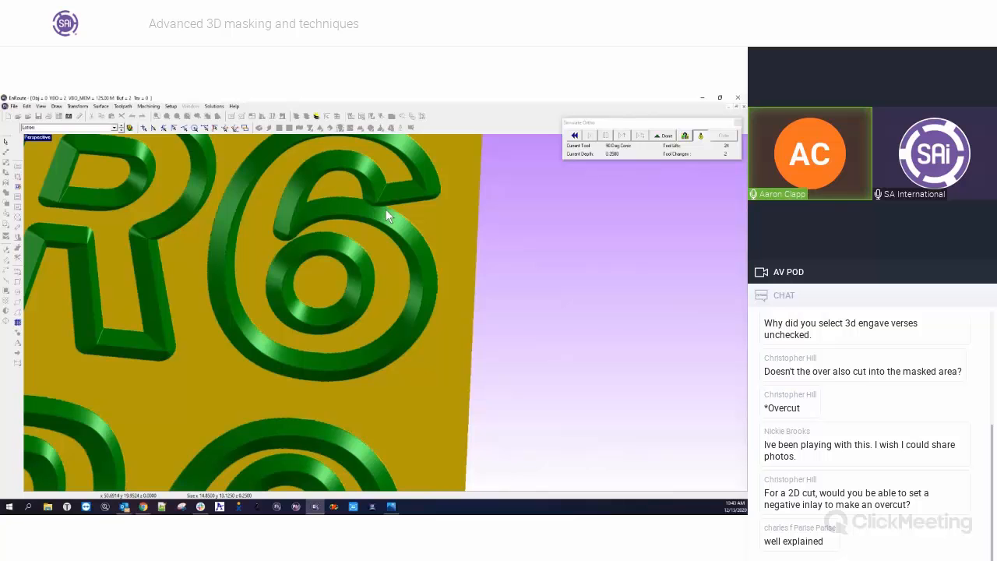
# Examine the lower 3D-engraved R and 6 against the upper set in the simulation, and exit it
pyautogui.moveTo(426, 405); pyautogui.dragTo(450, 241, button='middle')
pyautogui.moveTo(434, 314); pyautogui.dragTo(425, 286, button='middle')
pyautogui.scroll(-2, 425, 292)
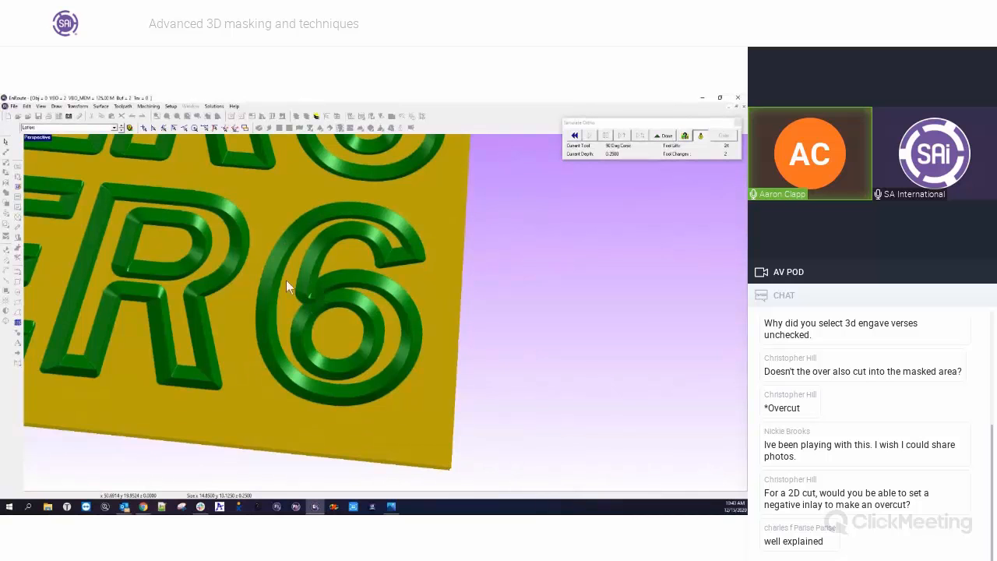
pyautogui.scroll(-4, 278, 318)
pyautogui.moveTo(295, 321); pyautogui.dragTo(289, 348, button='middle')
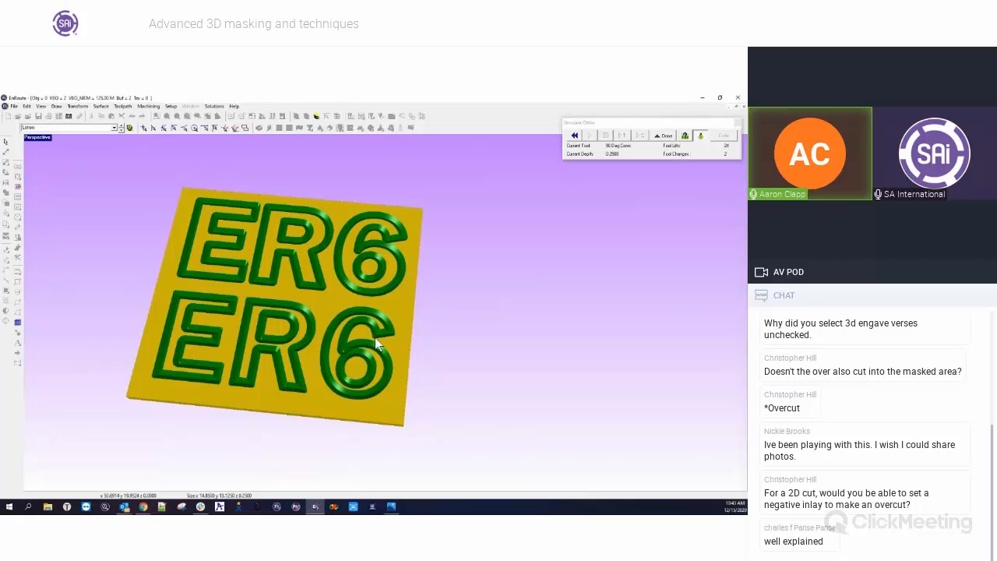
pyautogui.scroll(4, 375, 338)
pyautogui.moveTo(374, 329); pyautogui.dragTo(380, 246, button='middle')
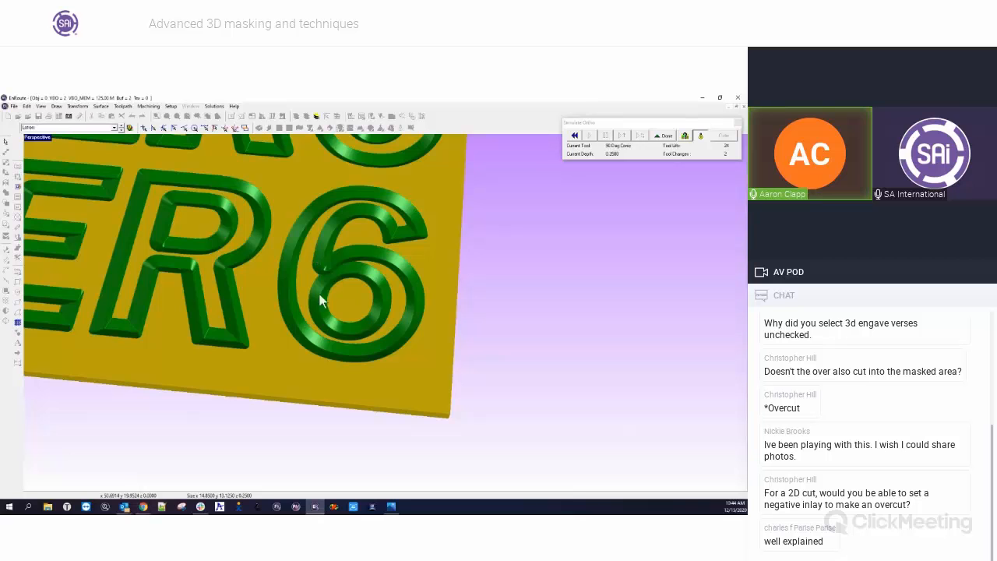
pyautogui.scroll(-5, 373, 365)
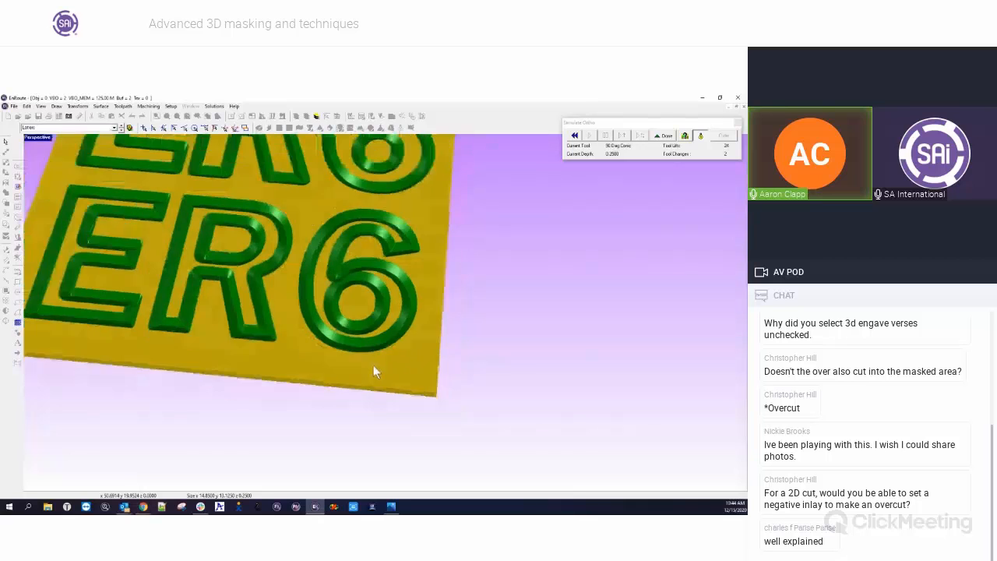
pyautogui.moveTo(379, 294); pyautogui.dragTo(359, 236, button='middle')
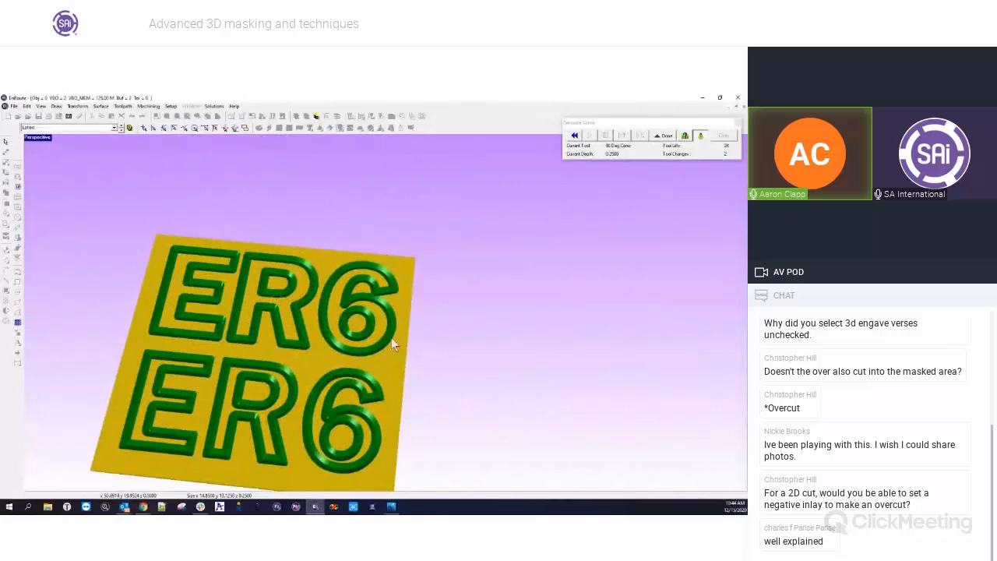
pyautogui.scroll(1, 363, 280)
pyautogui.moveTo(327, 426); pyautogui.dragTo(338, 380, button='middle')
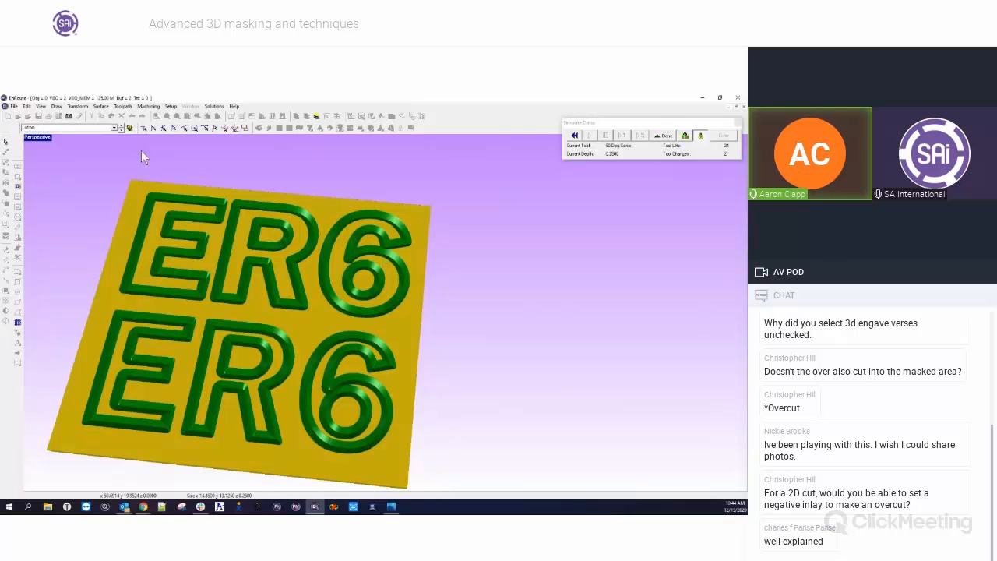
pyautogui.click(665, 136)
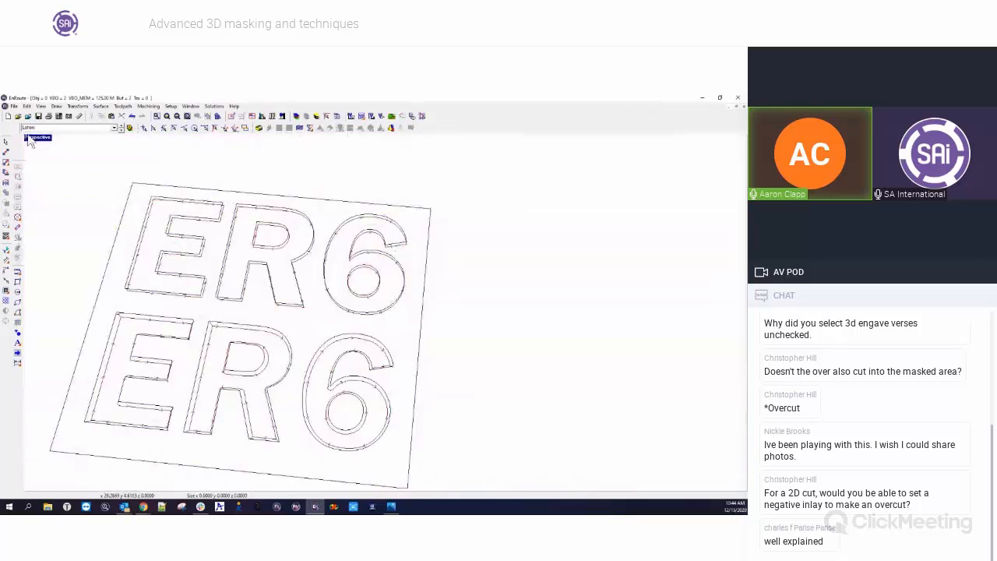
# Return to the maximized top view and examine the 3D engrave toolpath lines on the lower ER6 letters
pyautogui.doubleClick(35, 140)
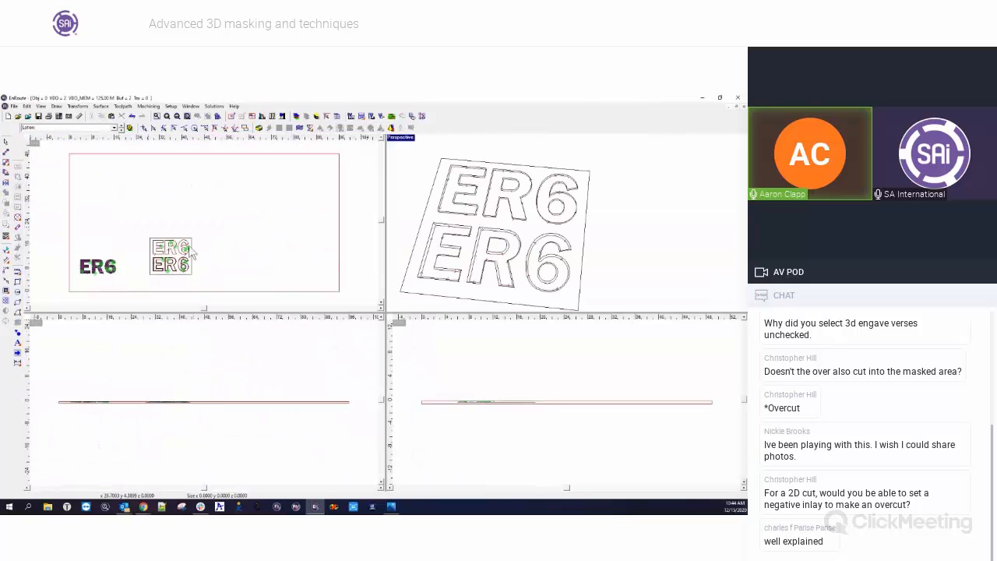
pyautogui.doubleClick(37, 141)
pyautogui.scroll(6, 330, 434)
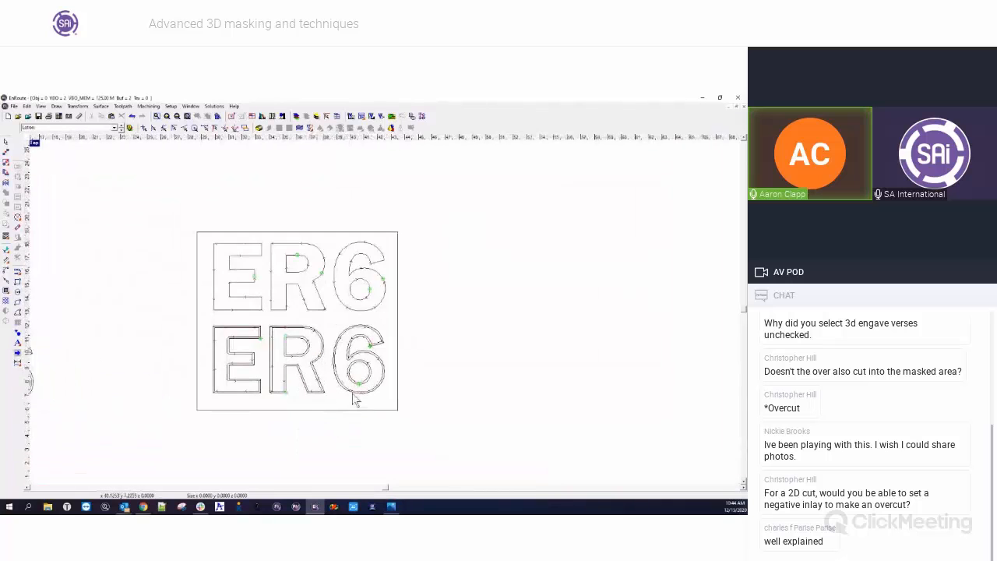
pyautogui.scroll(1, 354, 397)
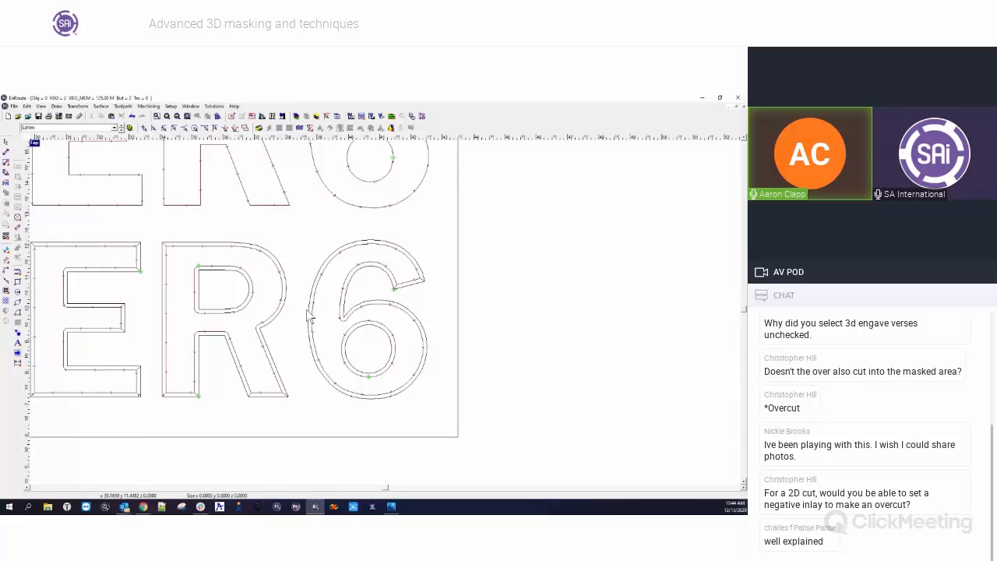
# Switch to the Base cutout layer and look at the hatched toolpath around the ER6 mask area
pyautogui.scroll(-3, 348, 227)
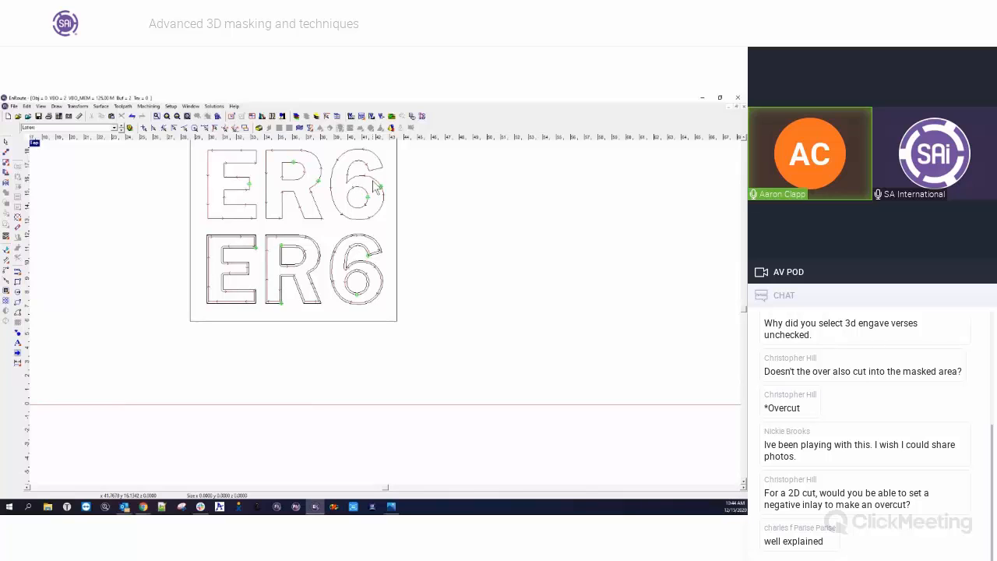
pyautogui.scroll(-1, 439, 251)
pyautogui.moveTo(213, 151); pyautogui.dragTo(431, 319)
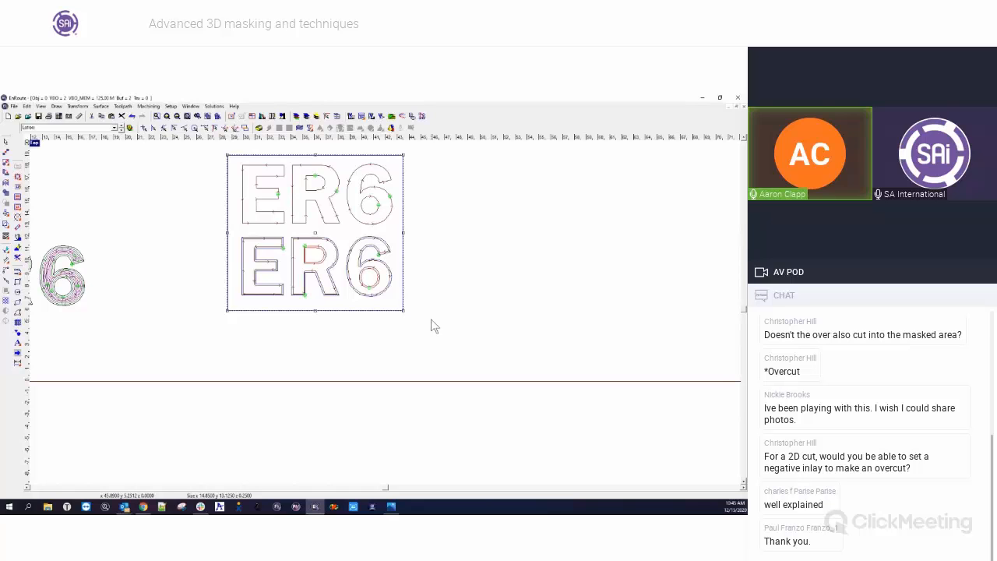
pyautogui.click(456, 281)
pyautogui.scroll(-1, 396, 265)
pyautogui.scroll(-2, 393, 269)
pyautogui.click(115, 127)
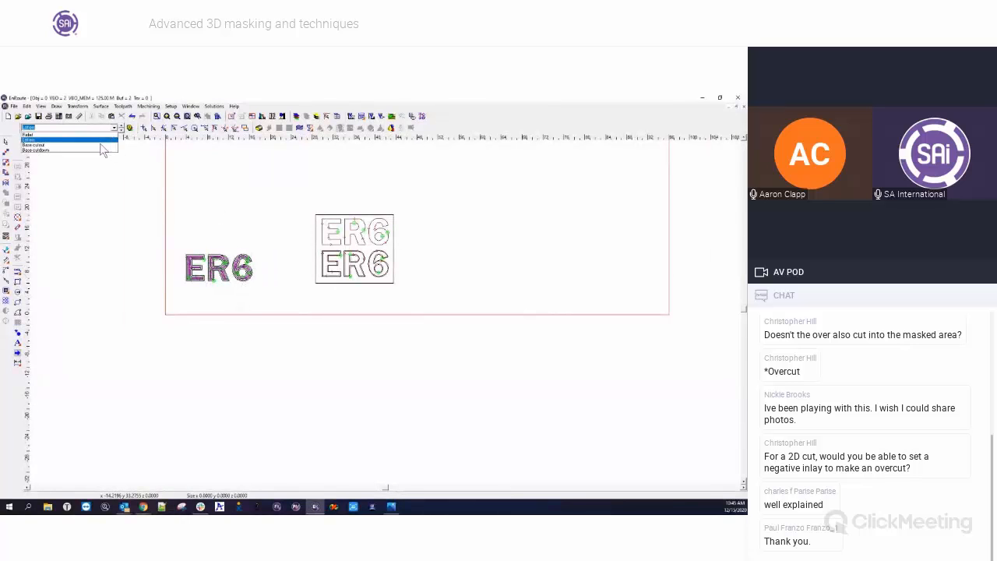
pyautogui.click(92, 145)
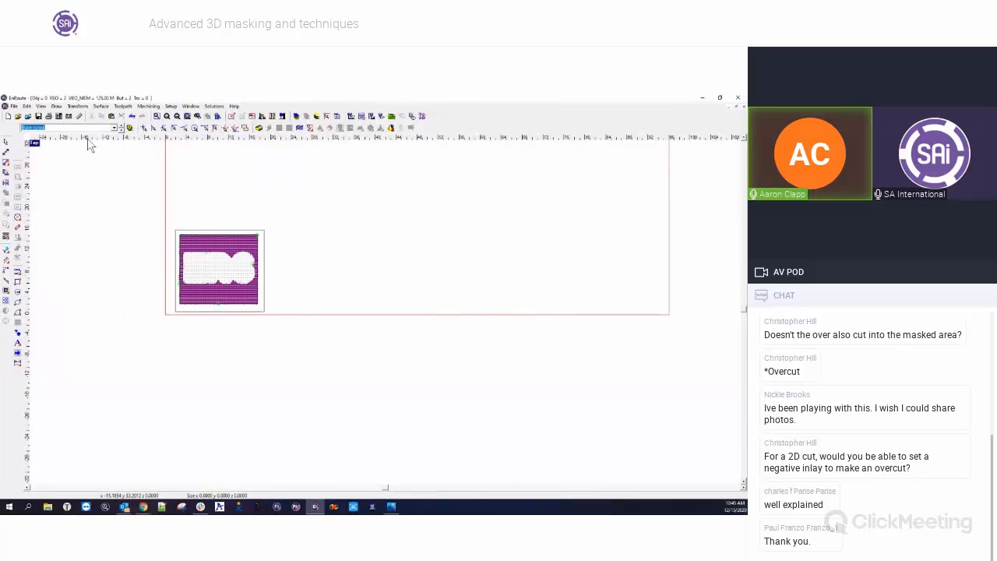
pyautogui.moveTo(169, 214); pyautogui.dragTo(291, 322)
pyautogui.moveTo(219, 275); pyautogui.dragTo(304, 237)
pyautogui.hotkey('ctrl', 'z')
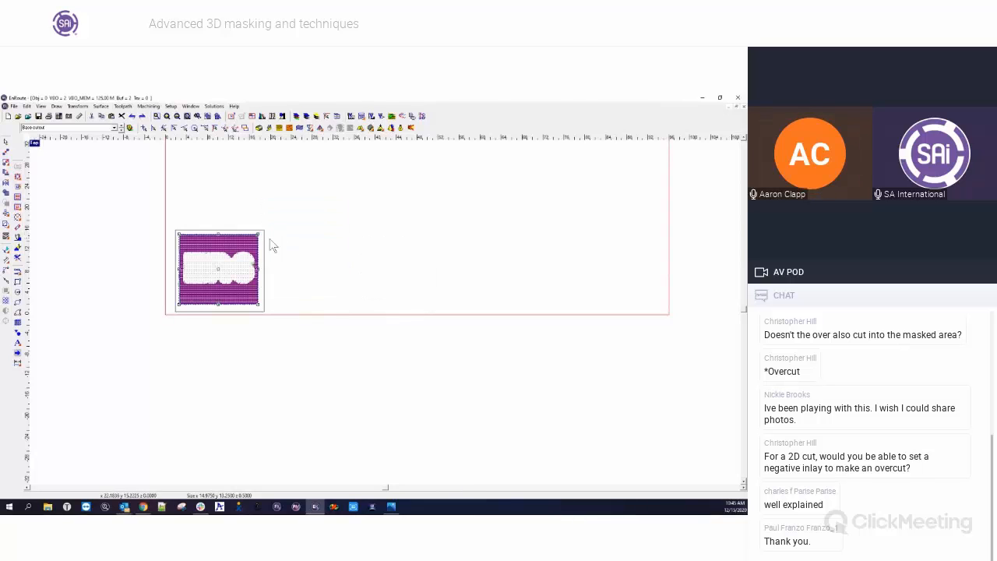
# On the letters layer, remove the toolpaths from the enclosed ER6 sets, and delete the lower set together with the rectangle
pyautogui.click(114, 128)
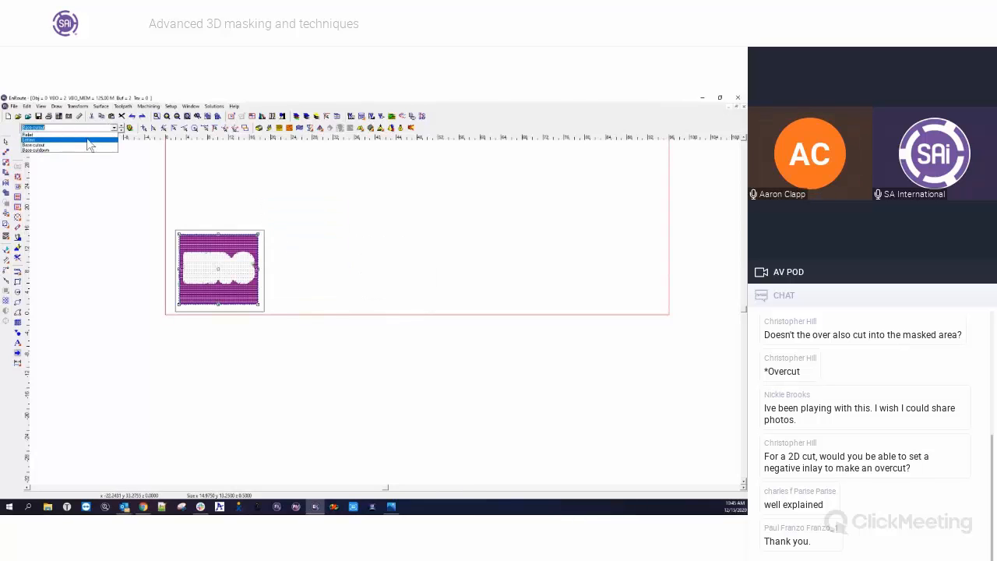
pyautogui.click(90, 141)
pyautogui.click(410, 292)
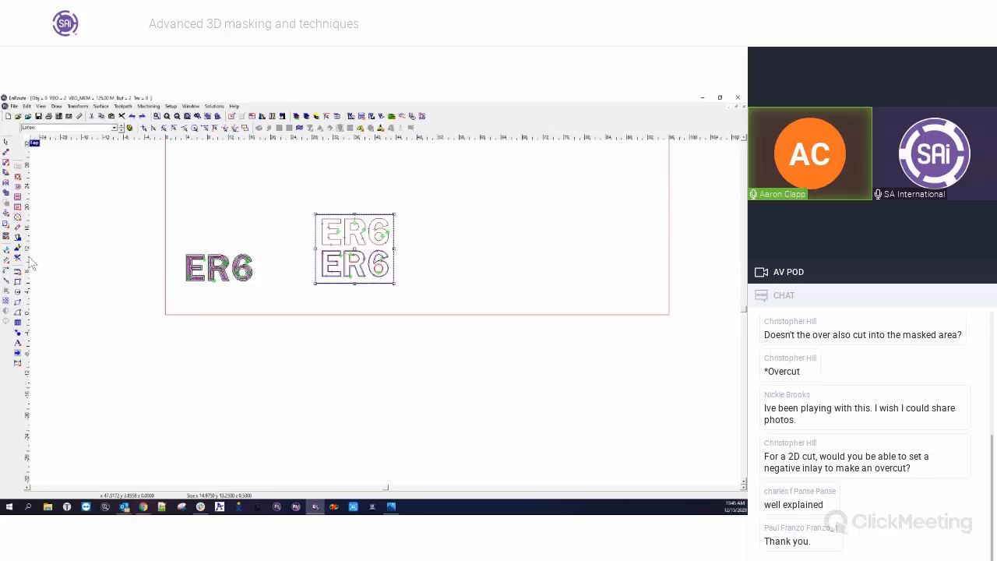
pyautogui.click(320, 237)
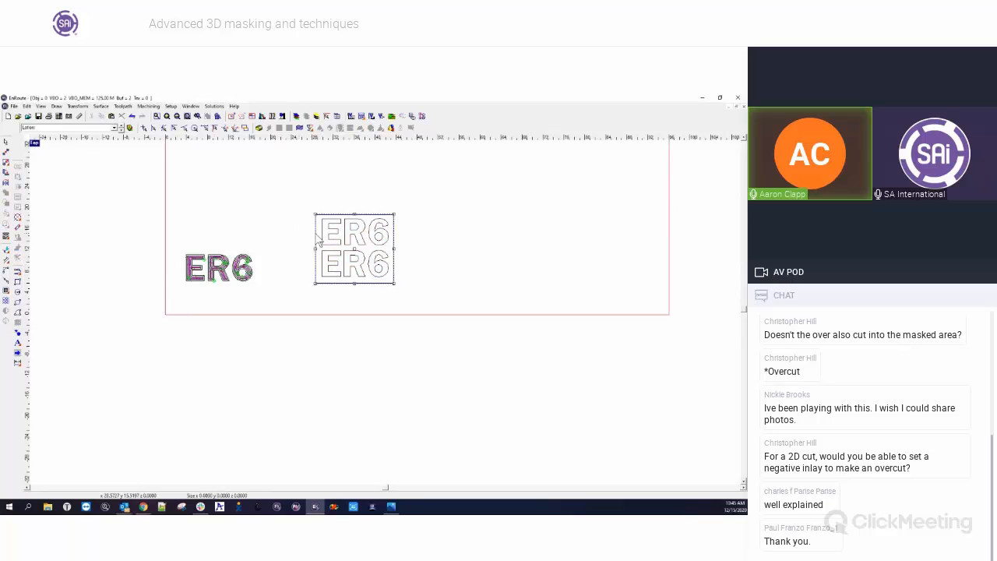
pyautogui.click(297, 246)
pyautogui.moveTo(297, 243); pyautogui.dragTo(439, 299)
pyautogui.press('Delete')
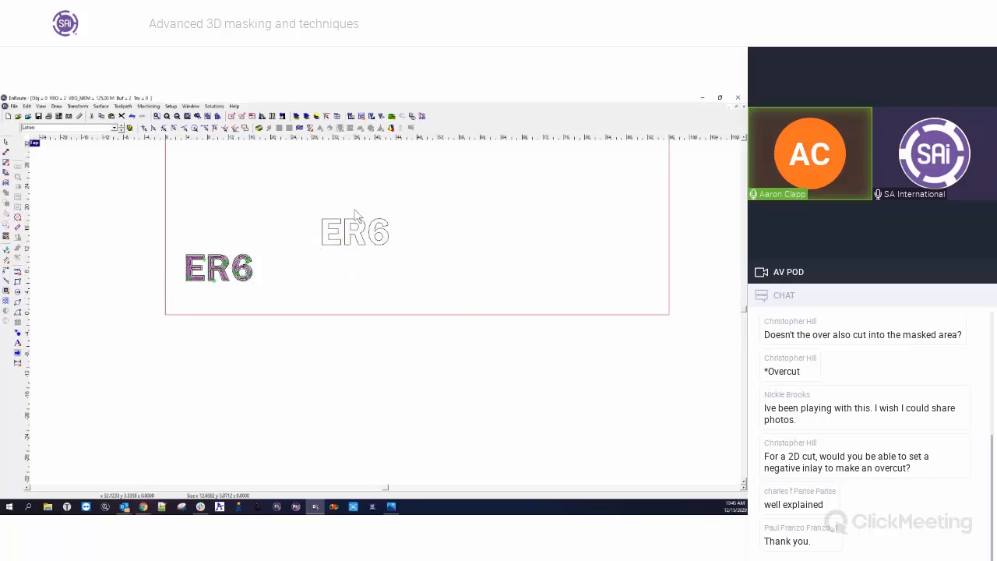
# On the Base cutout layer, remove the hatched toolpath from the base around the letter-shaped mask outline
pyautogui.scroll(4, 387, 223)
pyautogui.scroll(-2, 171, 307)
pyautogui.click(78, 127)
pyautogui.click(78, 147)
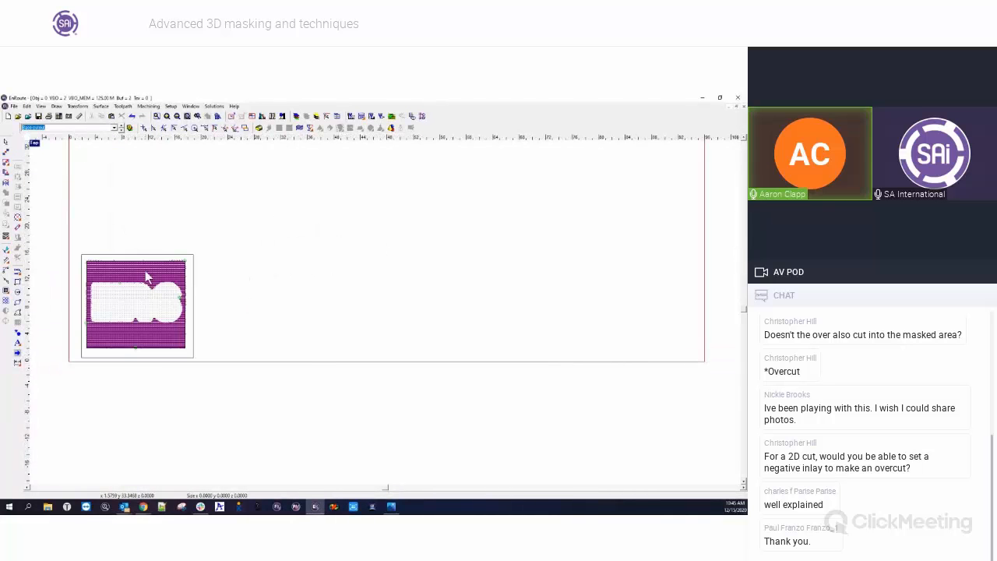
pyautogui.moveTo(165, 313); pyautogui.dragTo(207, 357)
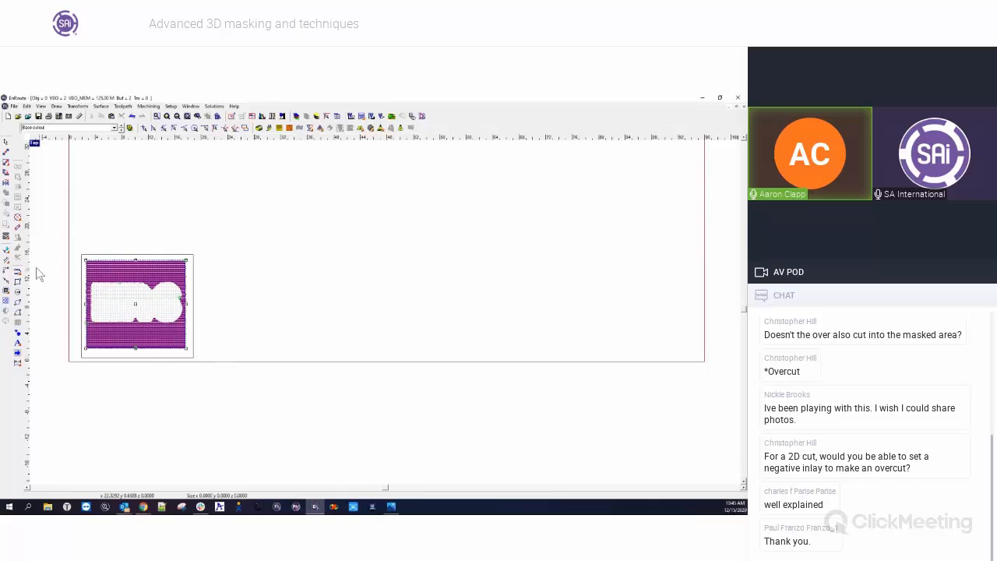
pyautogui.click(17, 258)
pyautogui.scroll(2, 134, 313)
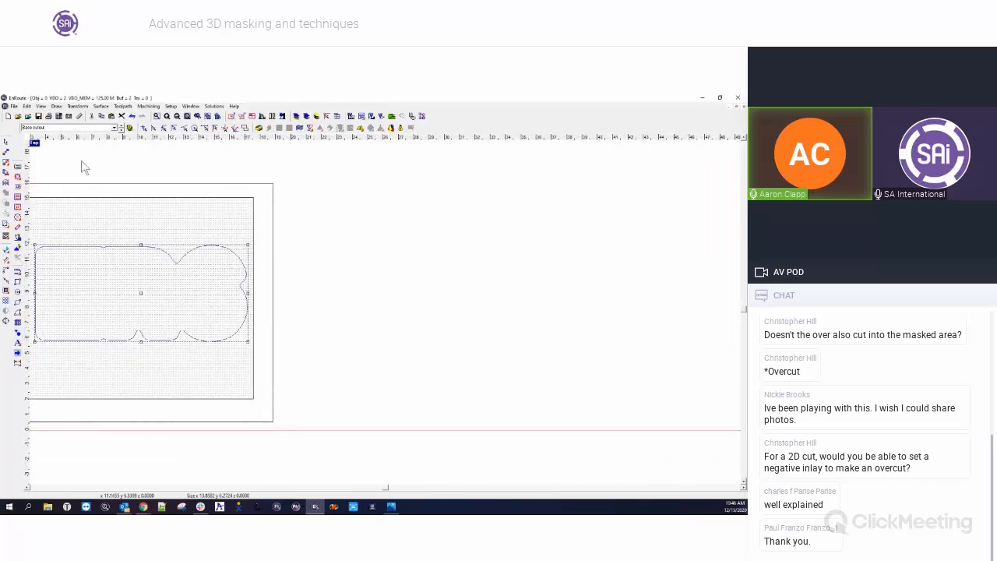
# On the letters layer, select the remaining plain ER6 letters and preview a rounded outward offset of 0.5
pyautogui.click(115, 127)
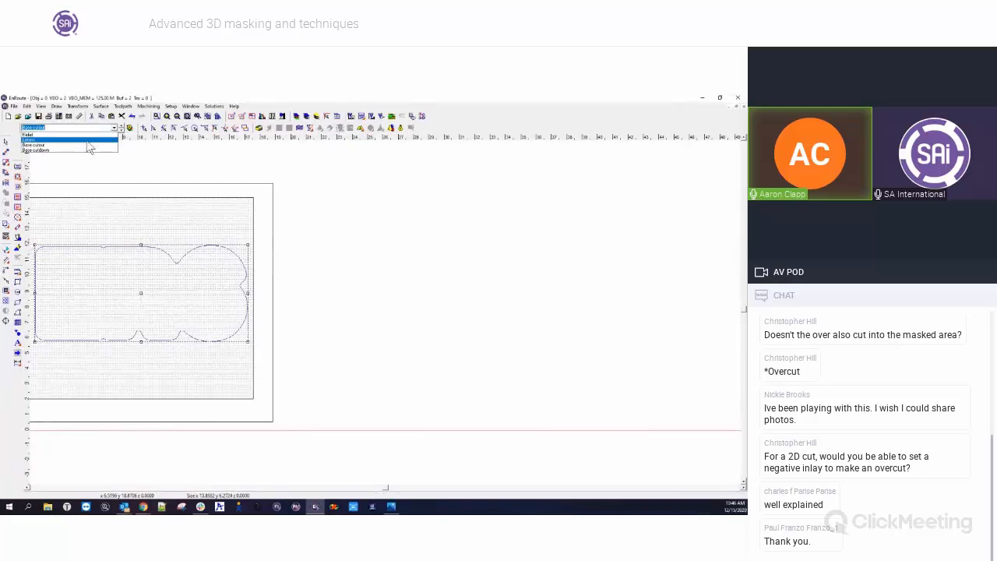
pyautogui.click(70, 139)
pyautogui.moveTo(413, 150); pyautogui.dragTo(681, 257)
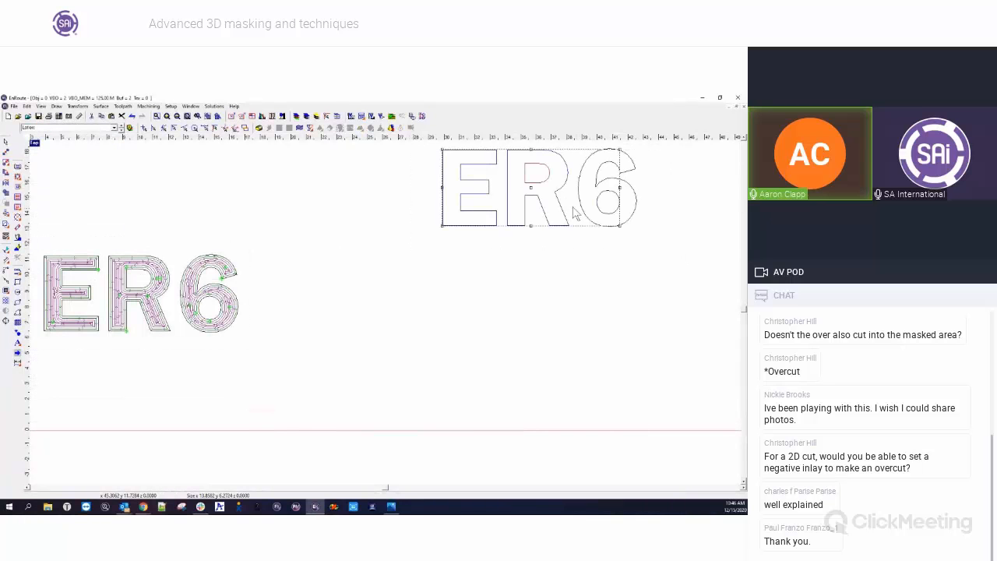
pyautogui.scroll(-2, 478, 283)
pyautogui.click(7, 300)
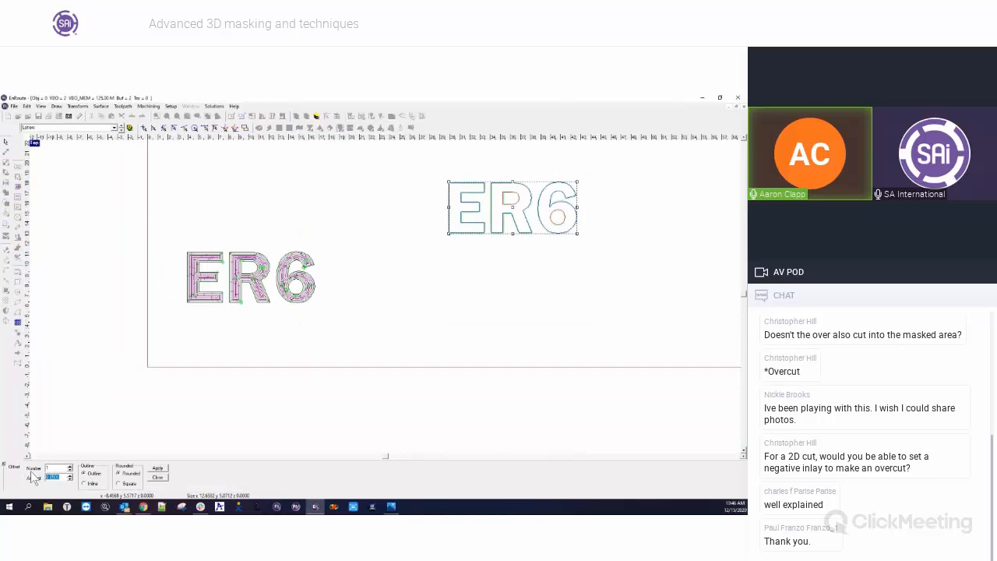
pyautogui.write('.5')
pyautogui.press('Tab')
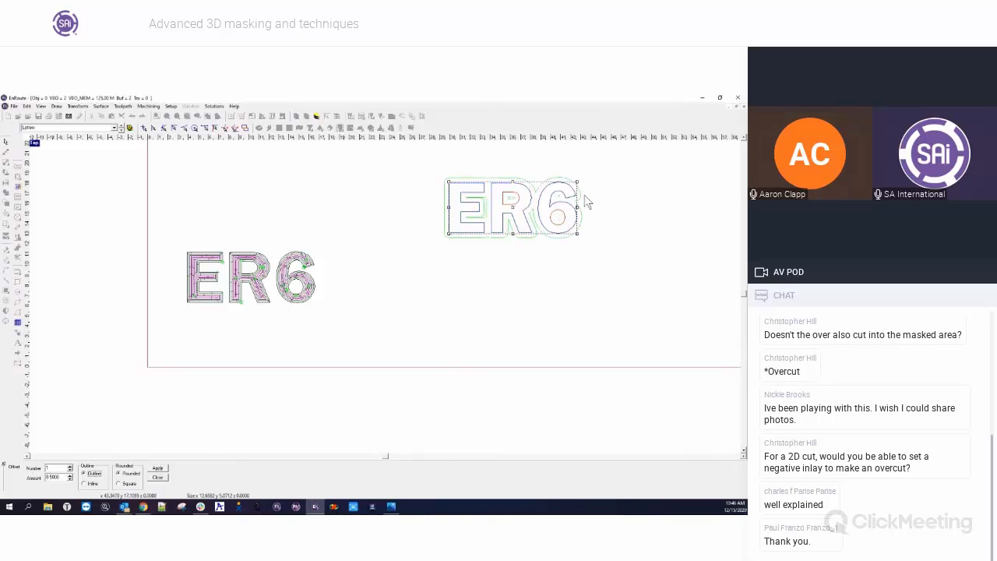
# Increase the offset amount to 0.6 and apply the rounded outline around the ER6 letters
pyautogui.scroll(1, 586, 203)
pyautogui.scroll(2, 586, 203)
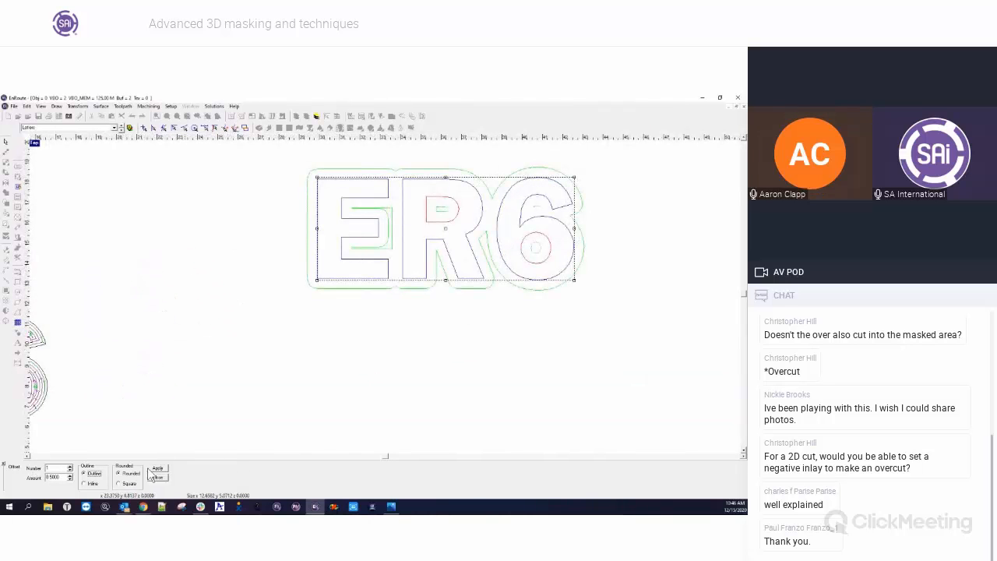
pyautogui.click(69, 475)
pyautogui.click(70, 475)
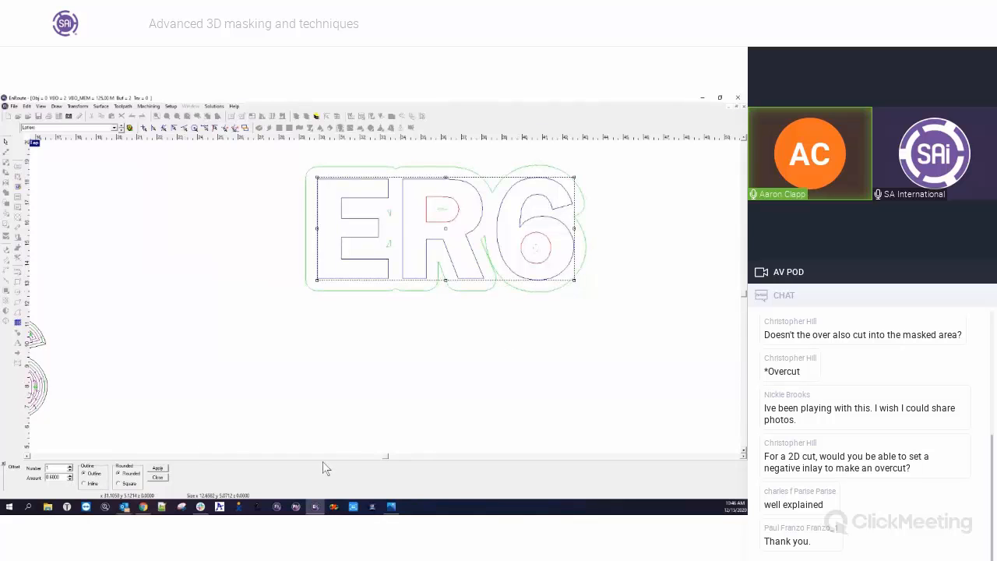
pyautogui.click(158, 469)
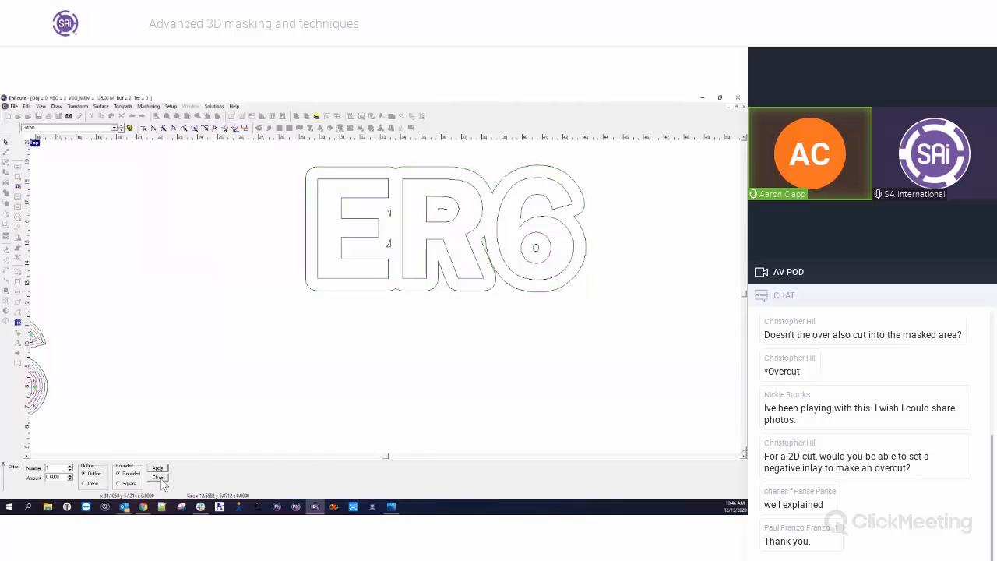
pyautogui.click(160, 477)
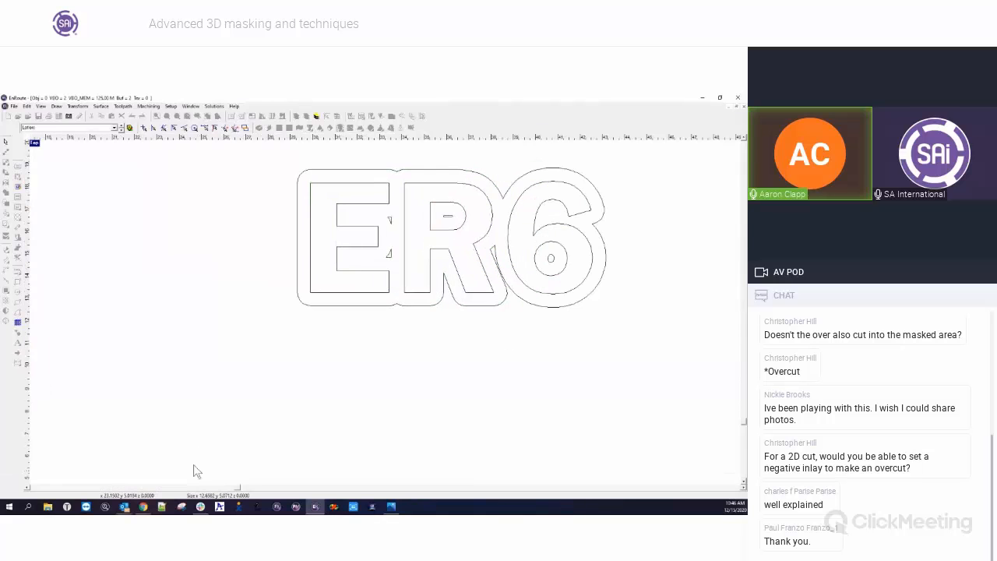
# Ungroup the offset contours and delete the small leftover shapes beside the E and inside the R and 6
pyautogui.click(414, 307)
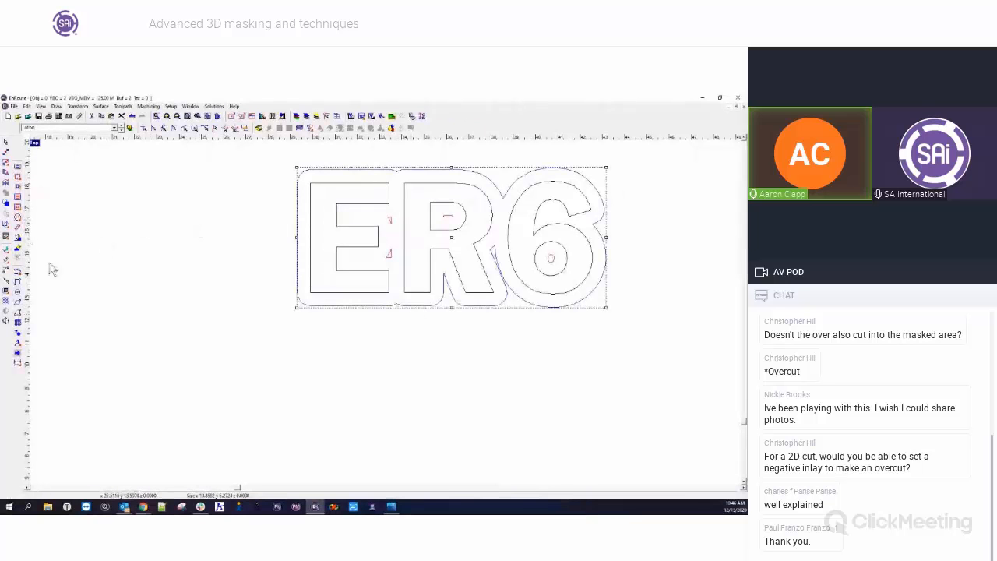
pyautogui.click(7, 203)
pyautogui.click(391, 220)
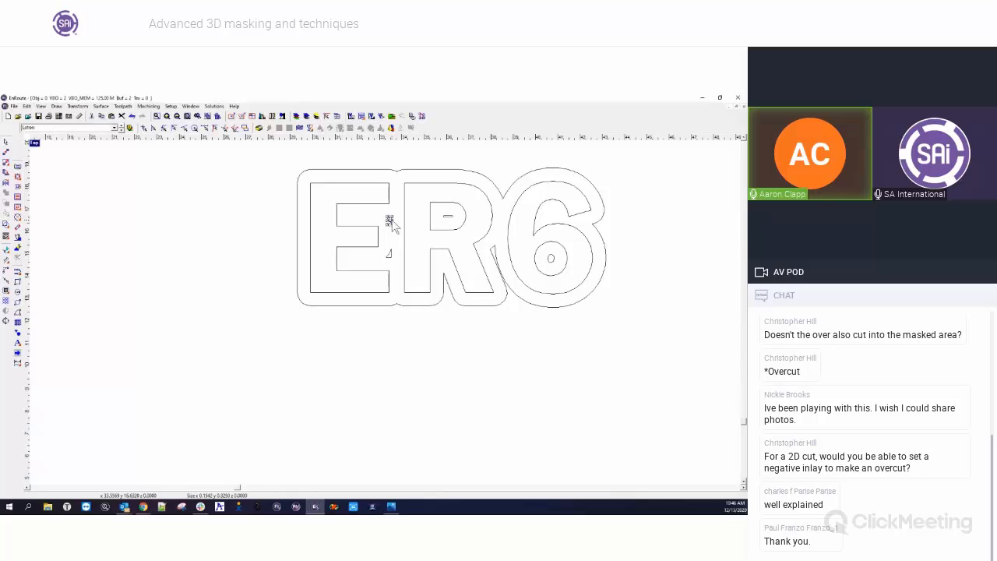
pyautogui.press('Delete')
pyautogui.click(391, 254)
pyautogui.press('Delete')
pyautogui.click(448, 216)
pyautogui.press('Delete')
pyautogui.click(553, 260)
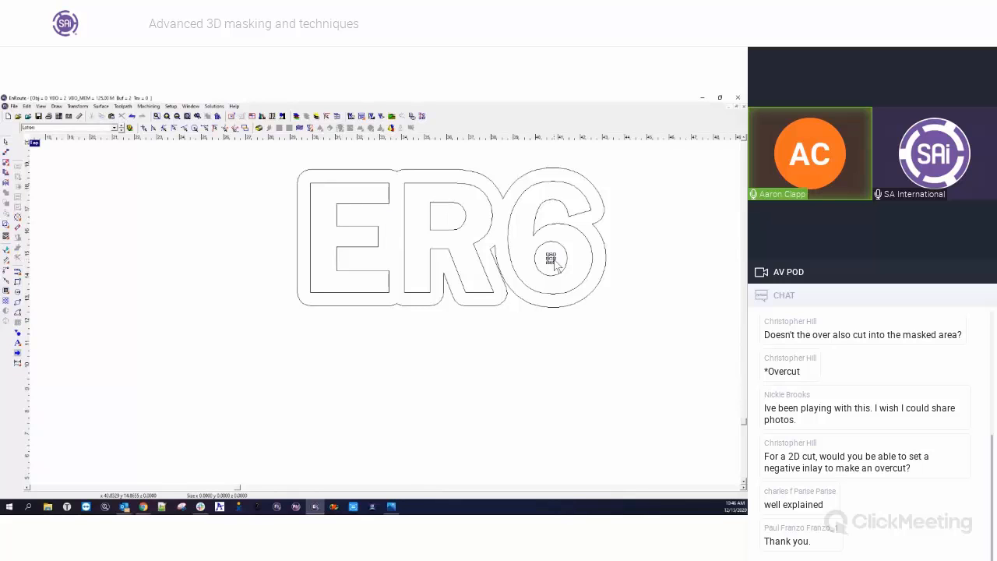
pyautogui.press('Delete')
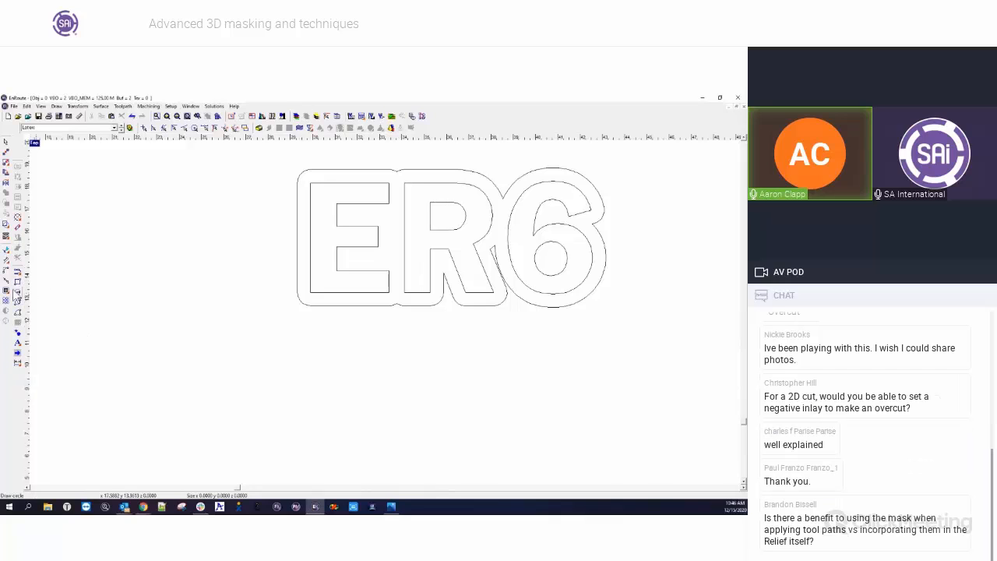
# Fillet the offset outline's lower notches under the R and between the R and 6 with radius 0.2
pyautogui.click(17, 293)
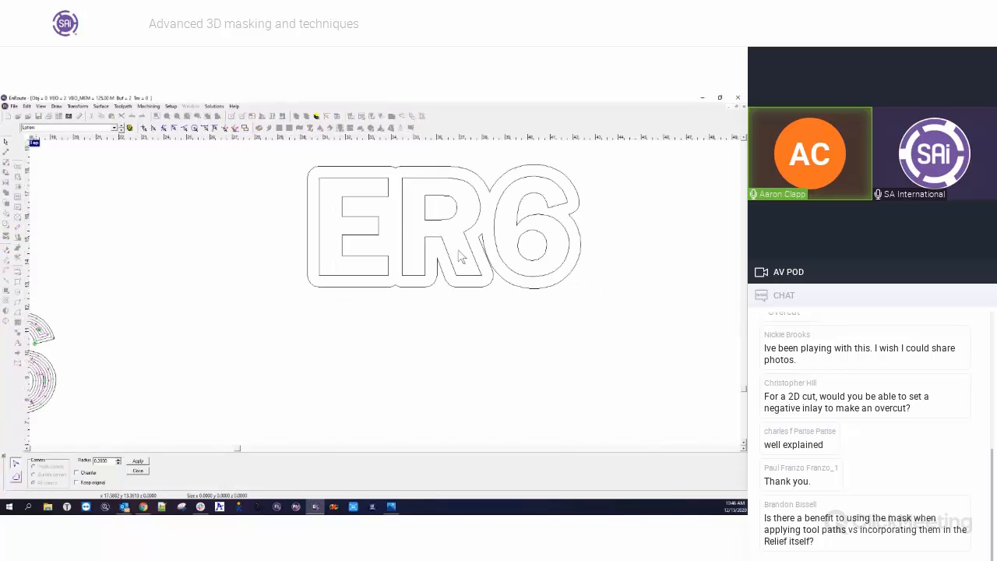
pyautogui.scroll(2, 460, 257)
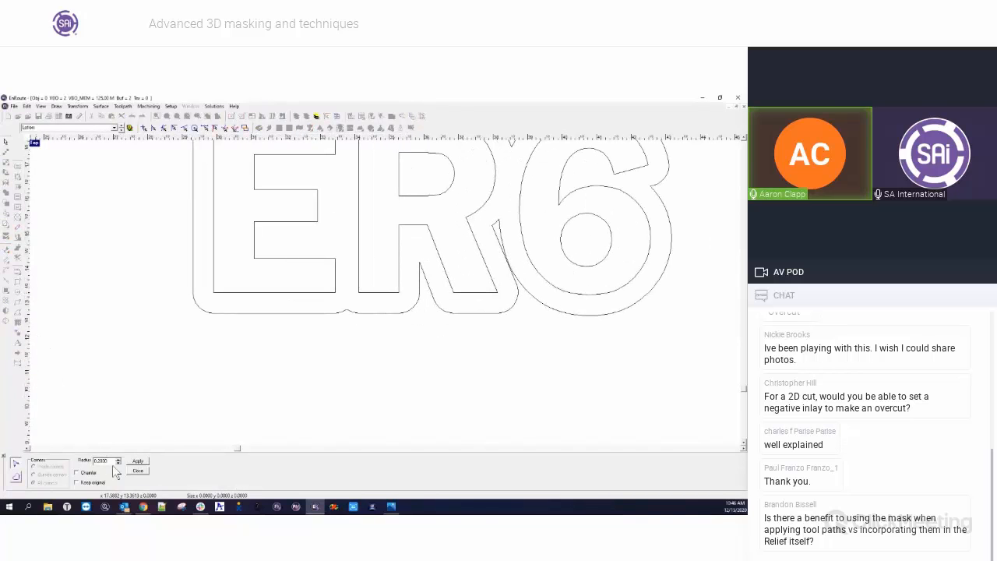
pyautogui.click(406, 312)
pyautogui.click(138, 461)
pyautogui.click(550, 312)
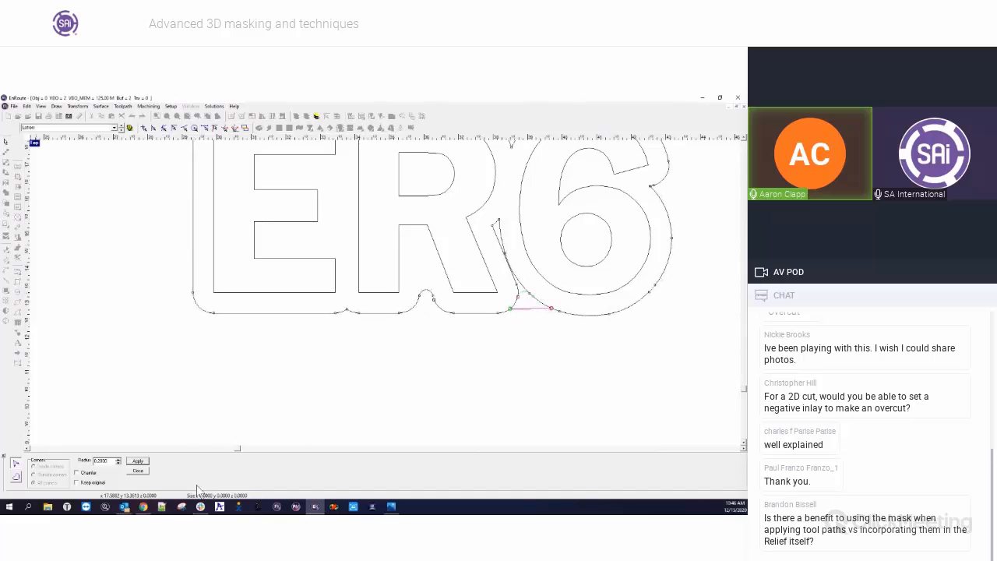
pyautogui.click(137, 461)
# Fillet the outline's upper notch between the R and 6, and end the fillet command
pyautogui.scroll(-3, 510, 312)
pyautogui.scroll(4, 502, 284)
pyautogui.click(479, 235)
pyautogui.click(522, 236)
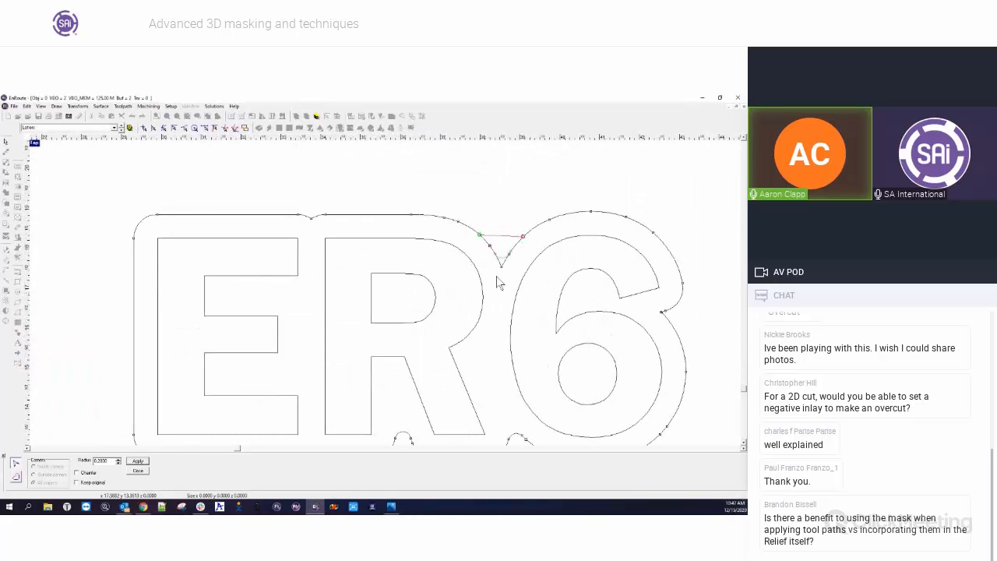
pyautogui.click(143, 463)
pyautogui.click(143, 472)
pyautogui.scroll(-2, 156, 387)
# Select the smoothed outer outline, check the available layers, and examine its corner above the E
pyautogui.click(282, 312)
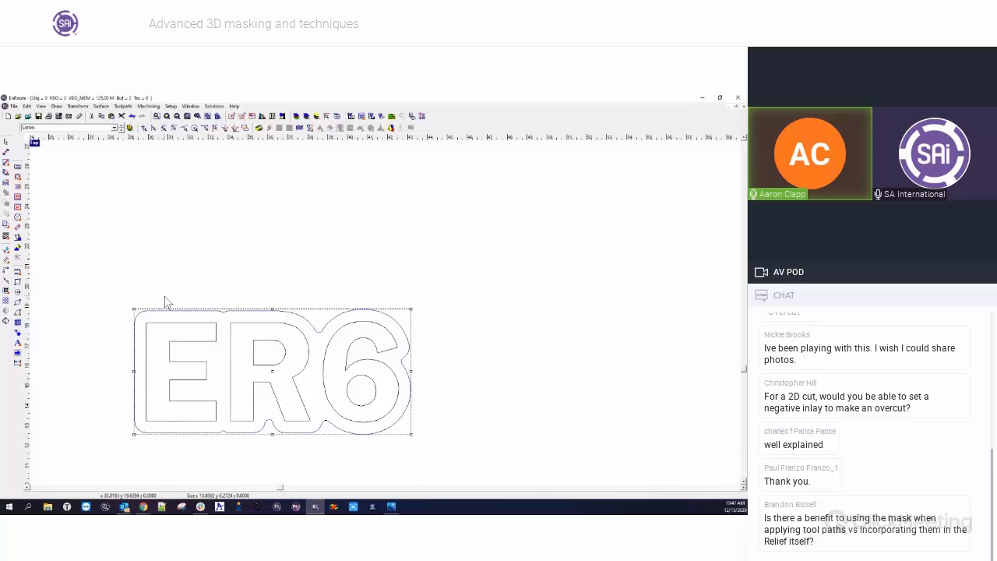
pyautogui.click(114, 127)
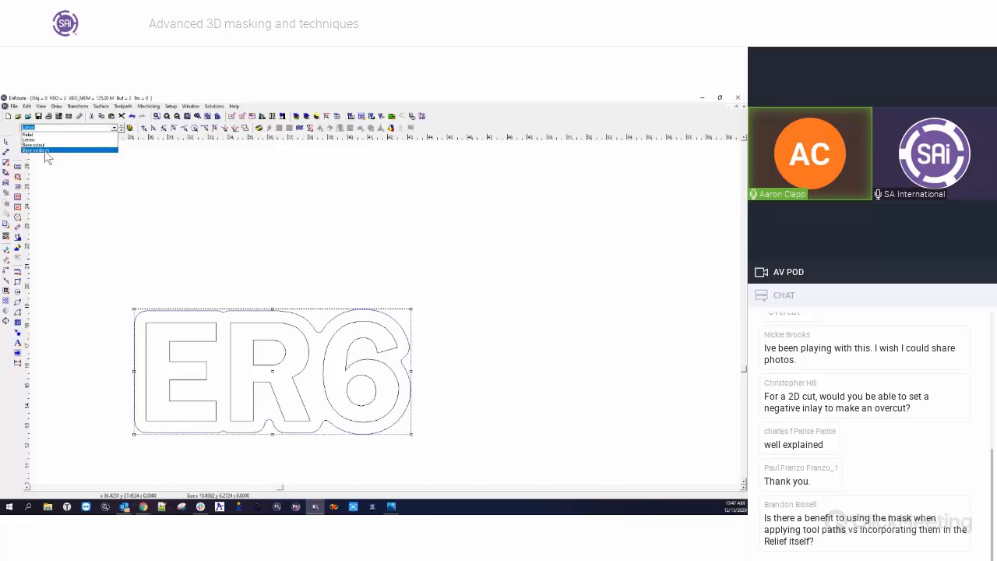
pyautogui.click(130, 356)
pyautogui.scroll(3, 131, 356)
pyautogui.scroll(2, 141, 285)
pyautogui.scroll(1, 143, 291)
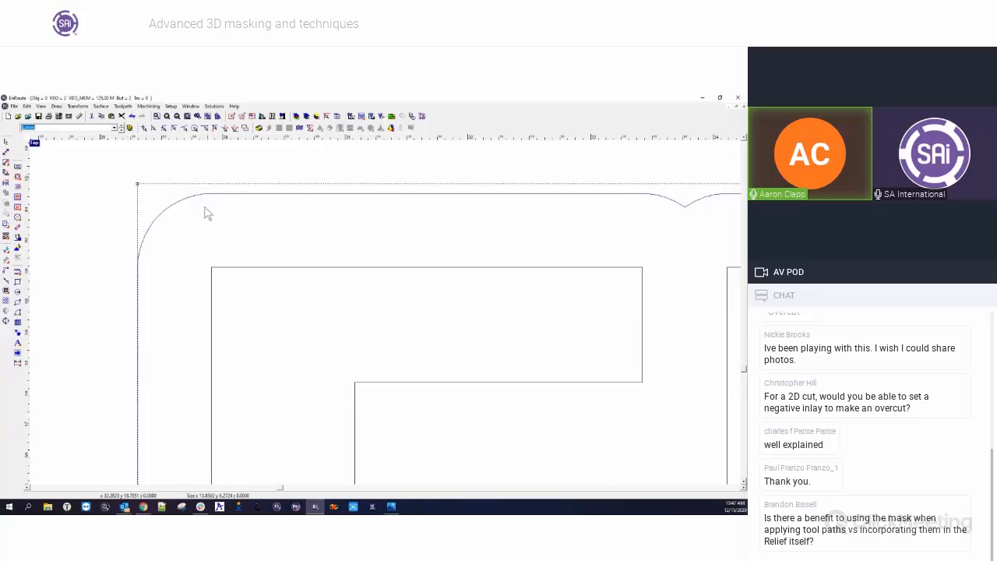
# Offset the smoothed outline outward by 0.05 with rounded corners to make a second contour just outside it
pyautogui.click(8, 300)
pyautogui.moveTo(64, 477); pyautogui.dragTo(27, 482)
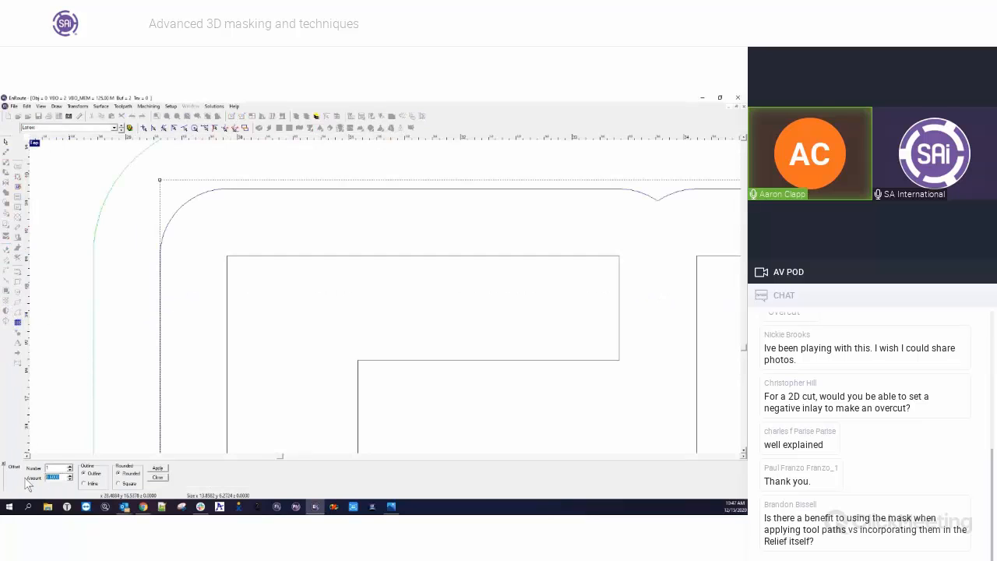
pyautogui.write('.05')
pyautogui.press('Tab')
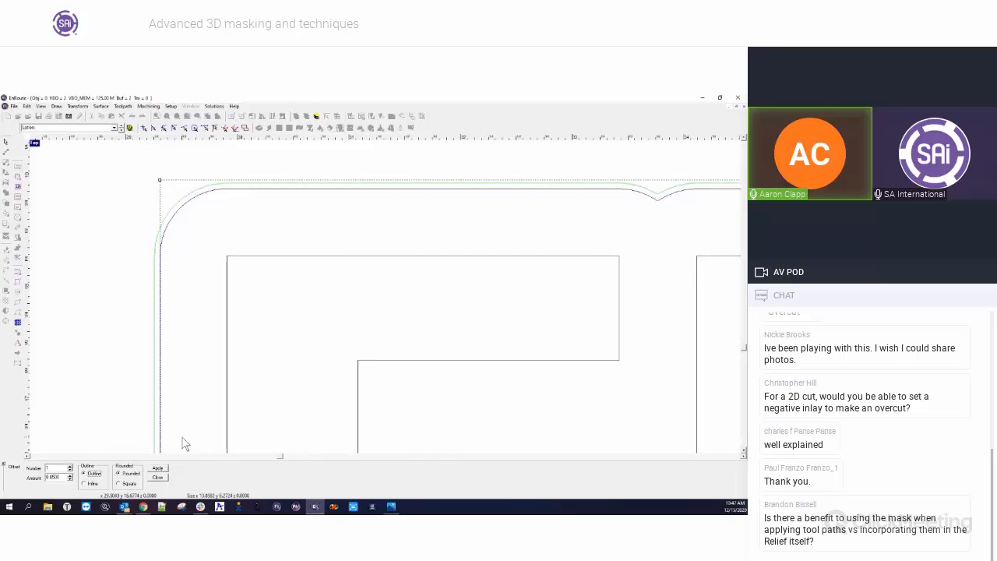
pyautogui.click(162, 469)
pyautogui.click(160, 478)
pyautogui.scroll(-3, 146, 302)
pyautogui.scroll(-5, 146, 306)
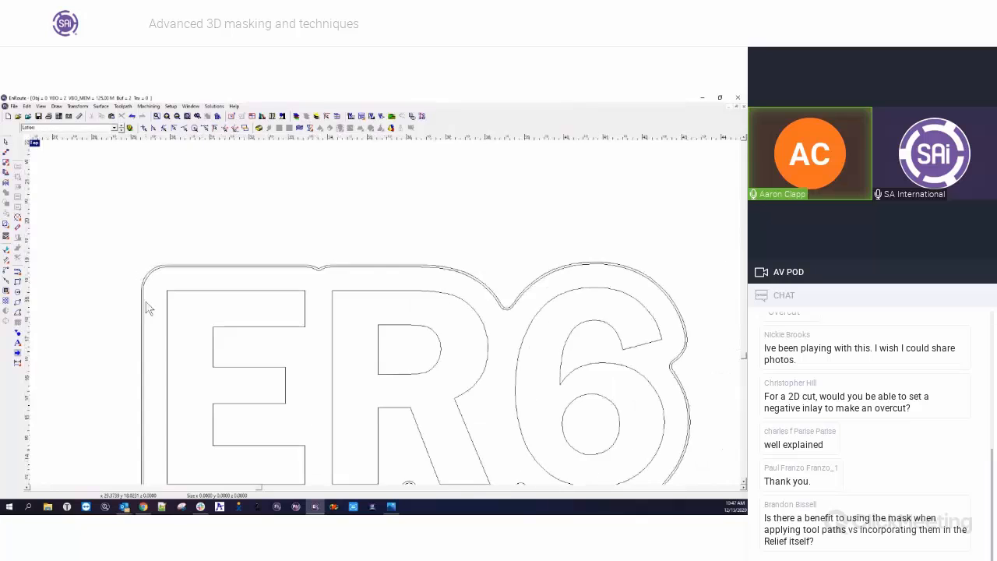
pyautogui.moveTo(126, 267); pyautogui.dragTo(343, 371)
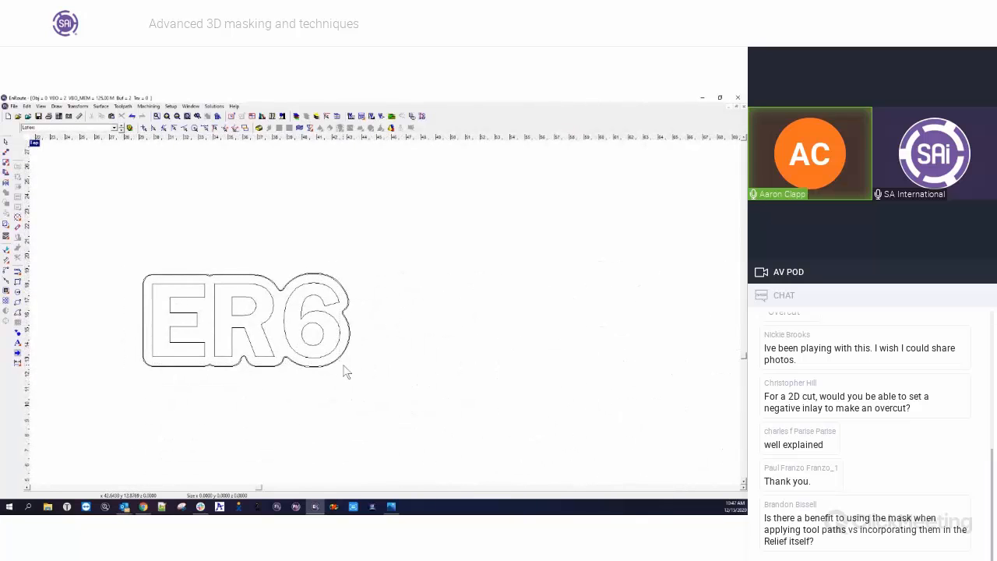
# Delete the copied ER6 letters and the inner smoothed outline, leaving only the larger outer contour
pyautogui.press('Delete')
pyautogui.scroll(5, 149, 360)
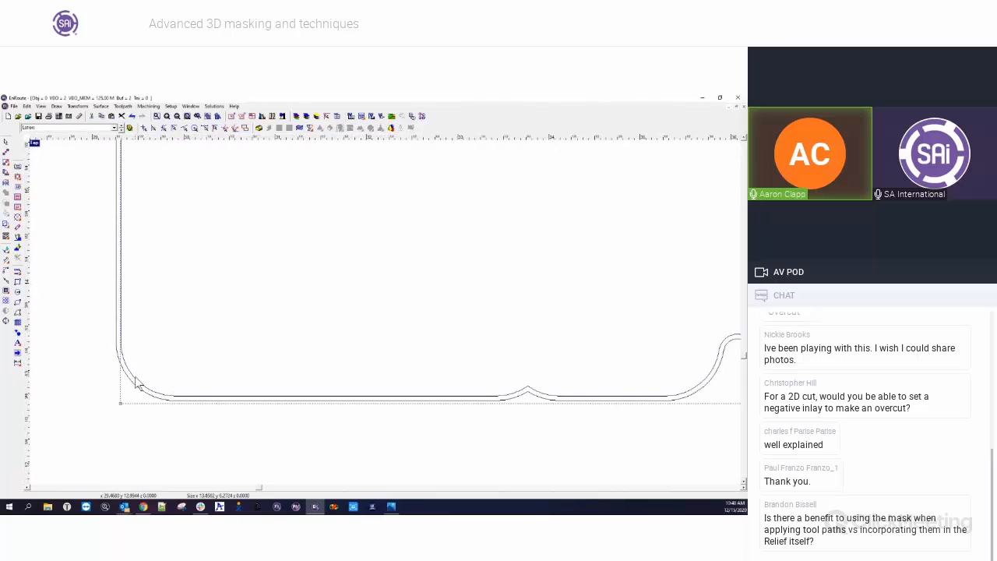
pyautogui.scroll(1, 135, 381)
pyautogui.scroll(-4, 138, 392)
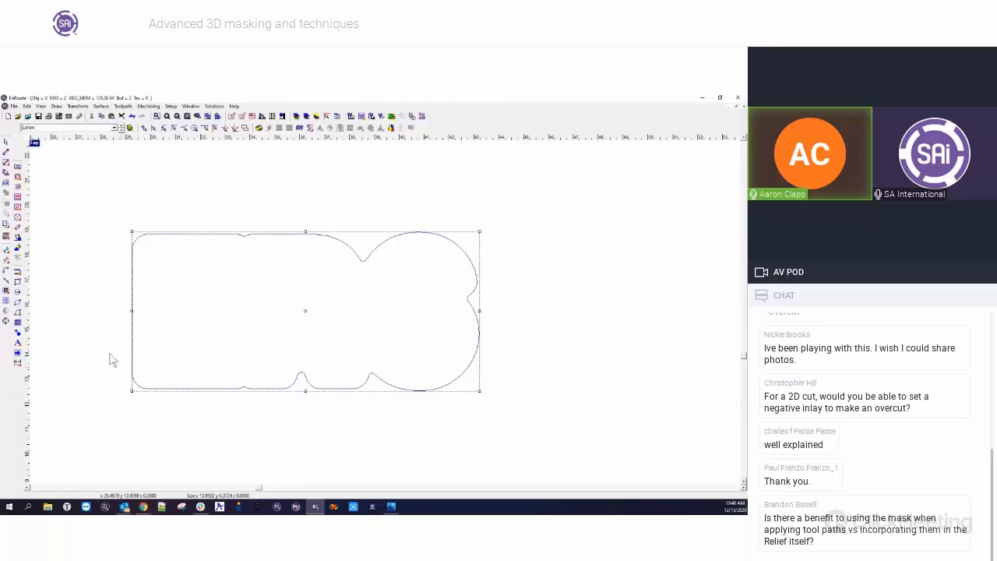
# Enable Inlay in the outer contour's Island Fill settings, examine the inlay gap option, and cancel without creating a toolpath
pyautogui.click(17, 207)
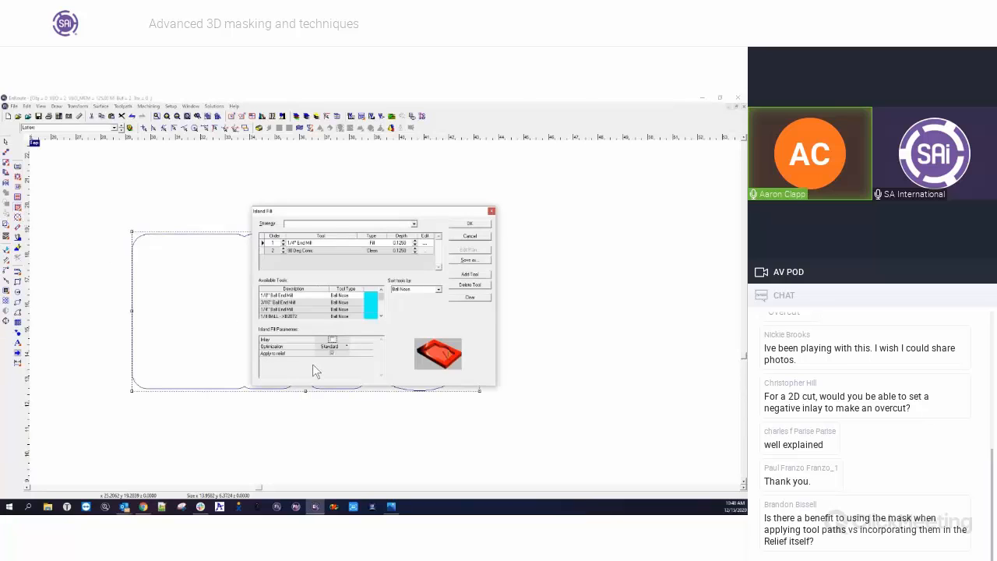
pyautogui.click(332, 340)
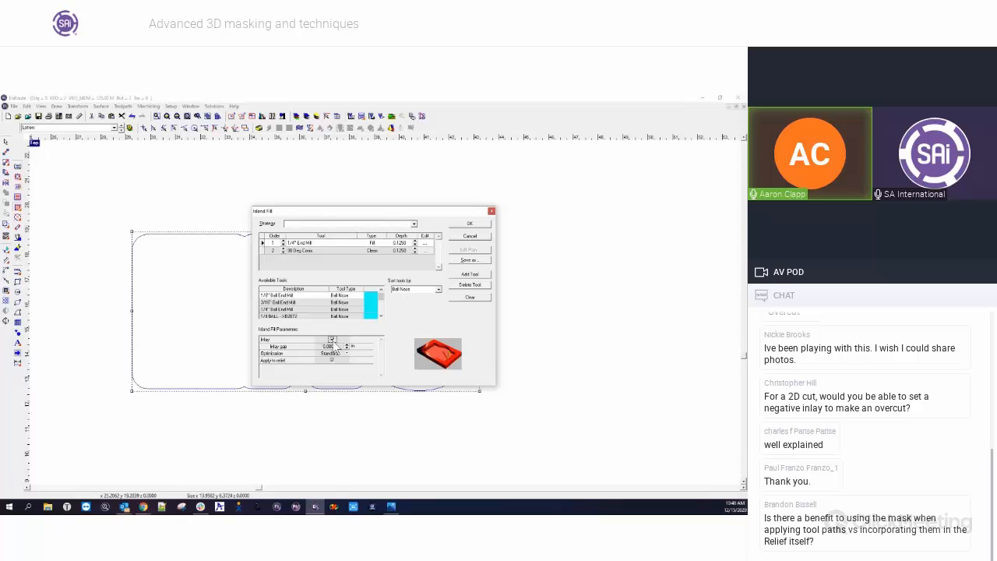
pyautogui.press('Escape')
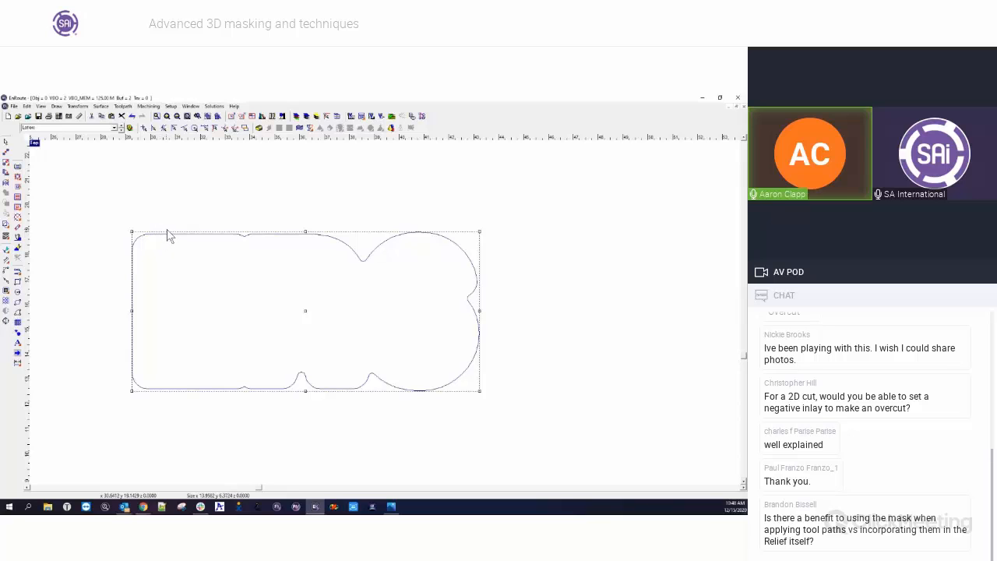
pyautogui.scroll(3, 159, 237)
pyautogui.scroll(2, 160, 236)
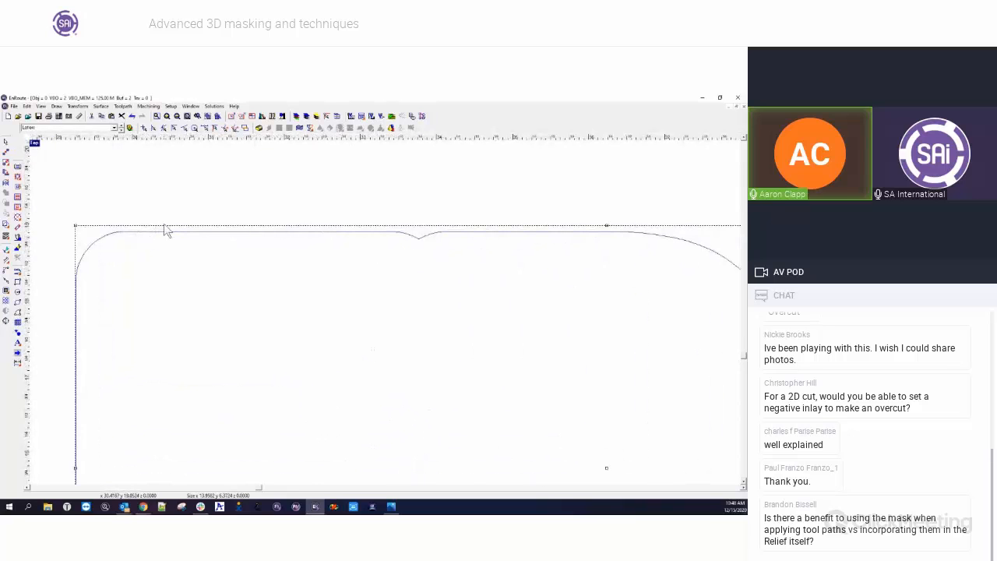
pyautogui.scroll(-3, 98, 261)
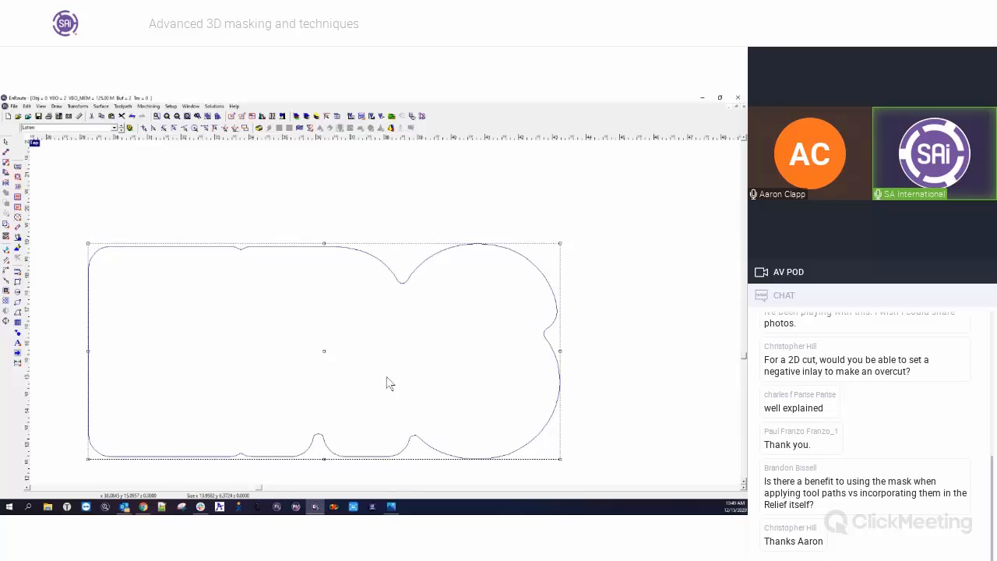
# Delete the remaining outer contour beside the ER6 toolpaths
pyautogui.scroll(-3, 641, 304)
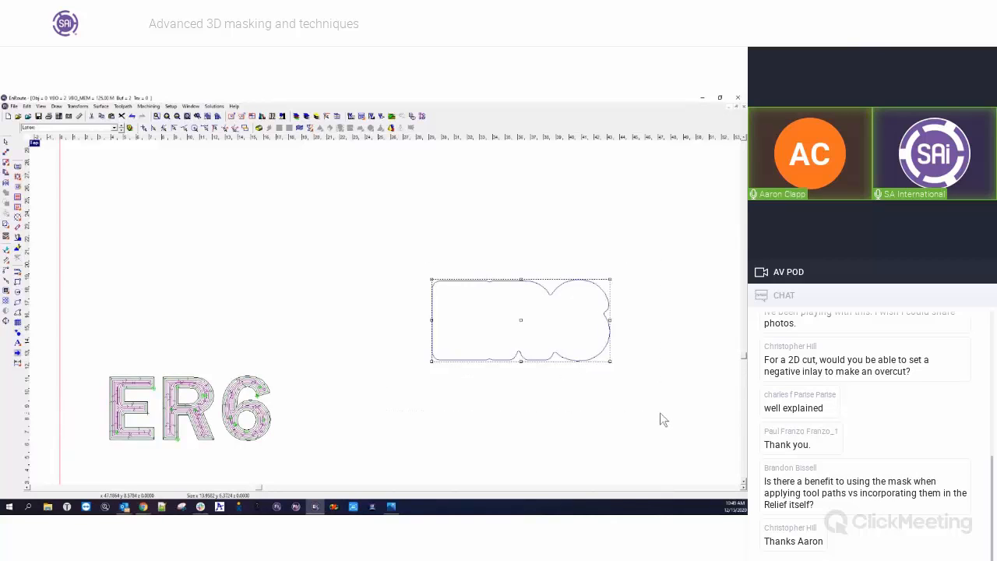
pyautogui.press('Delete')
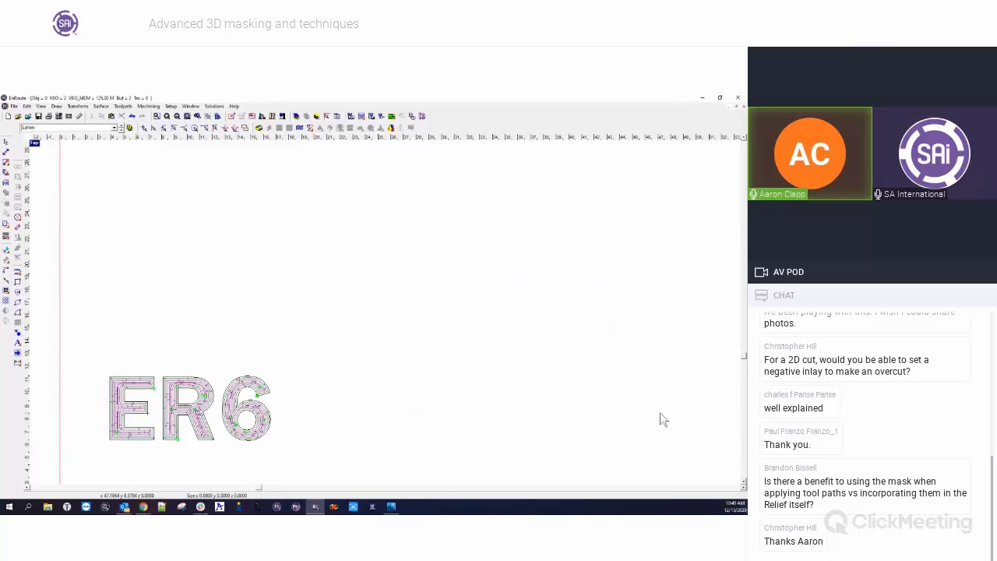
pyautogui.scroll(-1, 351, 378)
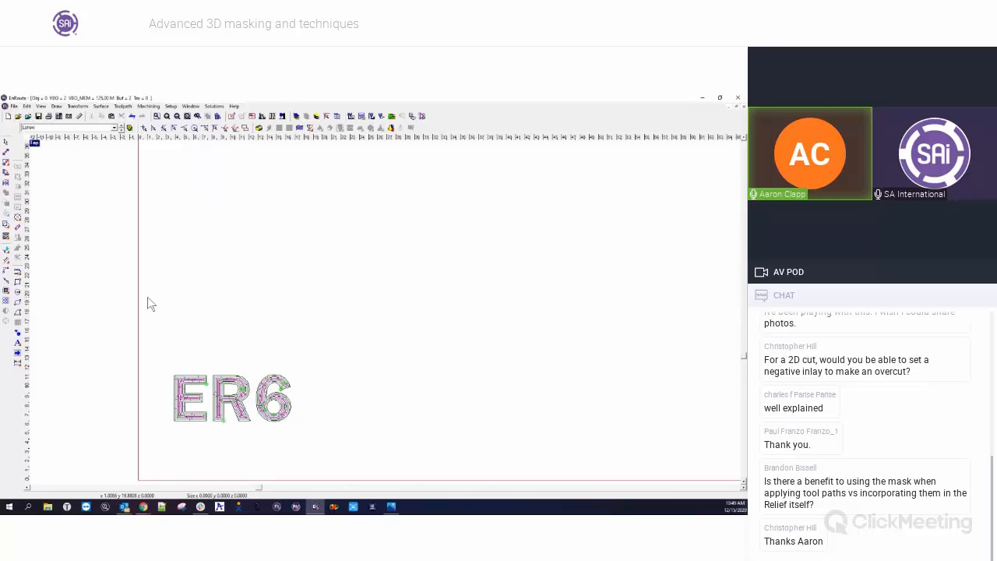
# Switch to the Relief layer and place a copy of the textured relief with its ER6 letters beside the original
pyautogui.click(115, 128)
pyautogui.click(54, 143)
pyautogui.click(185, 374)
pyautogui.scroll(-1, 323, 471)
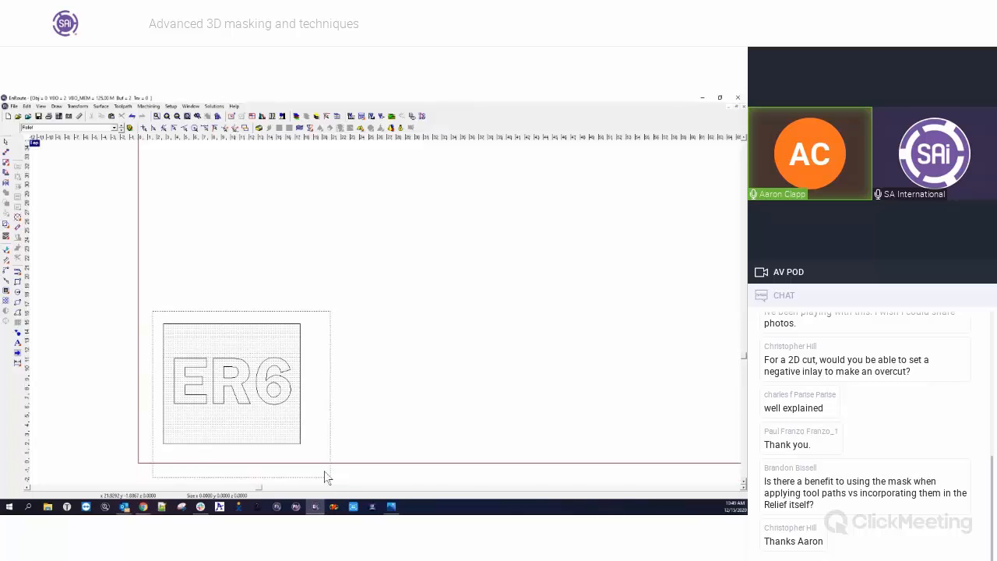
pyautogui.keyDown('ctrl'); pyautogui.moveTo(232, 385); pyautogui.dragTo(406, 396); pyautogui.keyUp('ctrl')
pyautogui.click(521, 403)
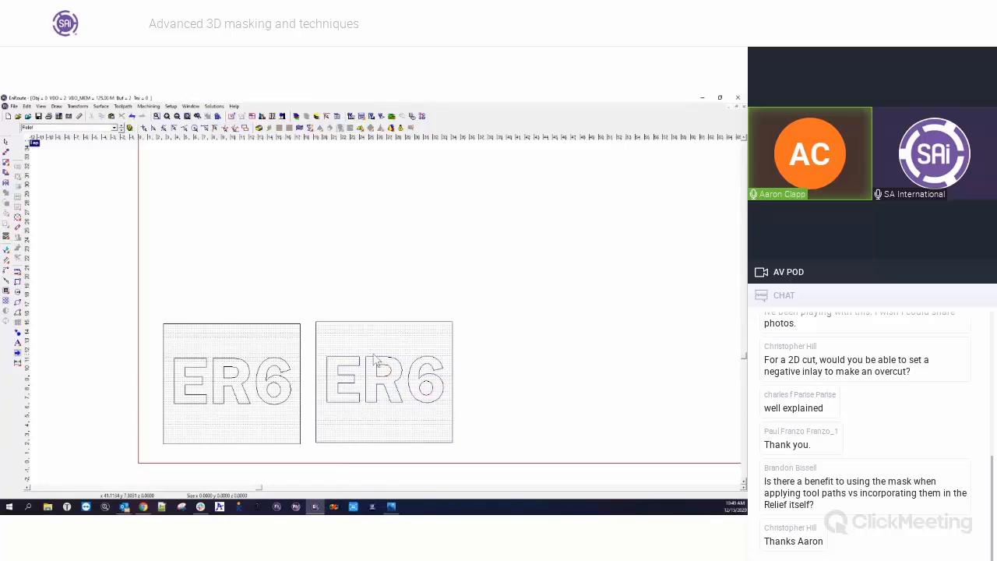
# Build the ER6 letters into the copied relief surface and delete their leftover letter contours
pyautogui.moveTo(315, 308); pyautogui.dragTo(489, 456)
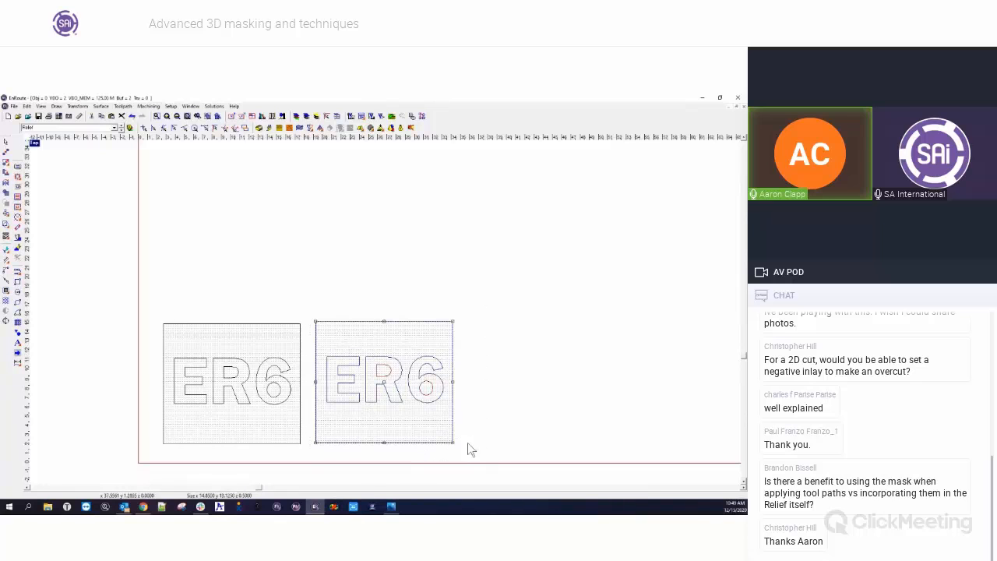
pyautogui.click(258, 128)
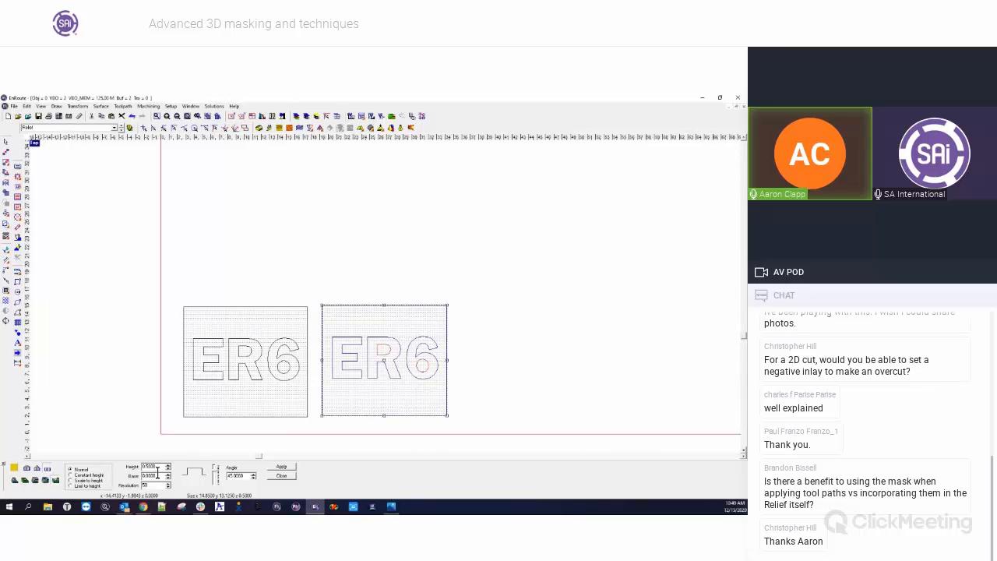
pyautogui.click(282, 476)
pyautogui.moveTo(307, 348); pyautogui.dragTo(444, 408)
pyautogui.press('Delete')
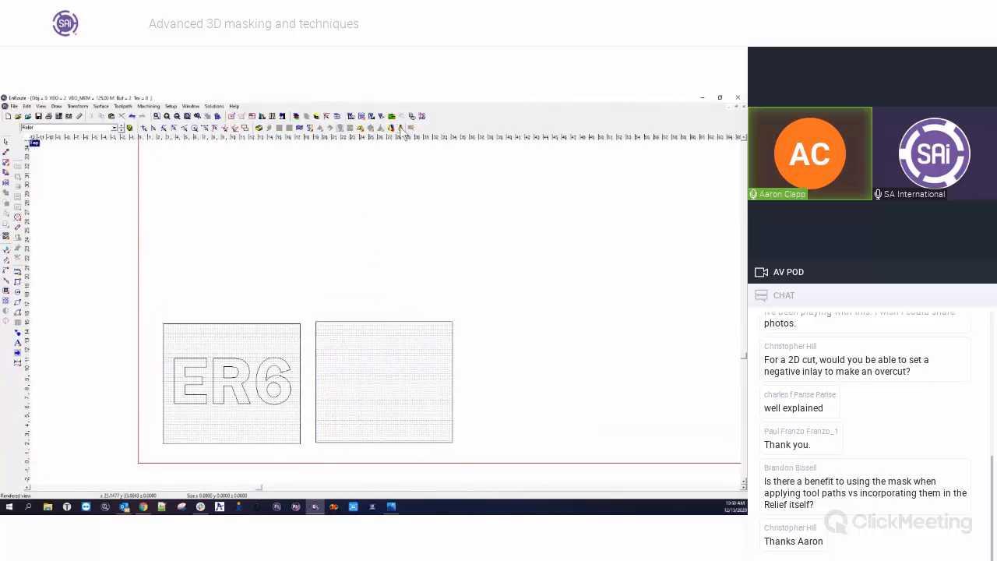
# Compare the original and copied reliefs as rendered surfaces in perspective, and return to the full top view
pyautogui.click(401, 129)
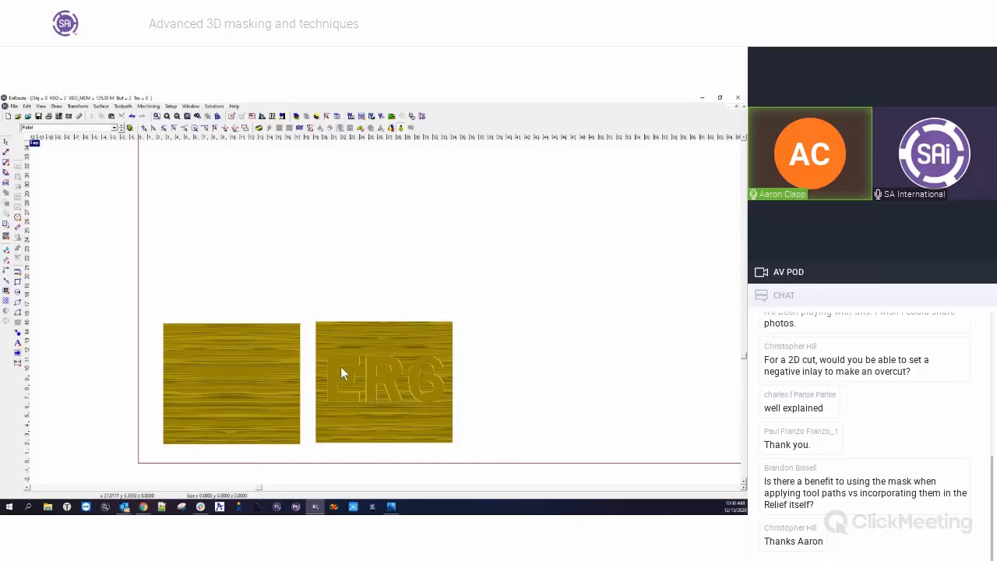
pyautogui.press('F2')
pyautogui.moveTo(441, 258); pyautogui.dragTo(632, 230, button='middle')
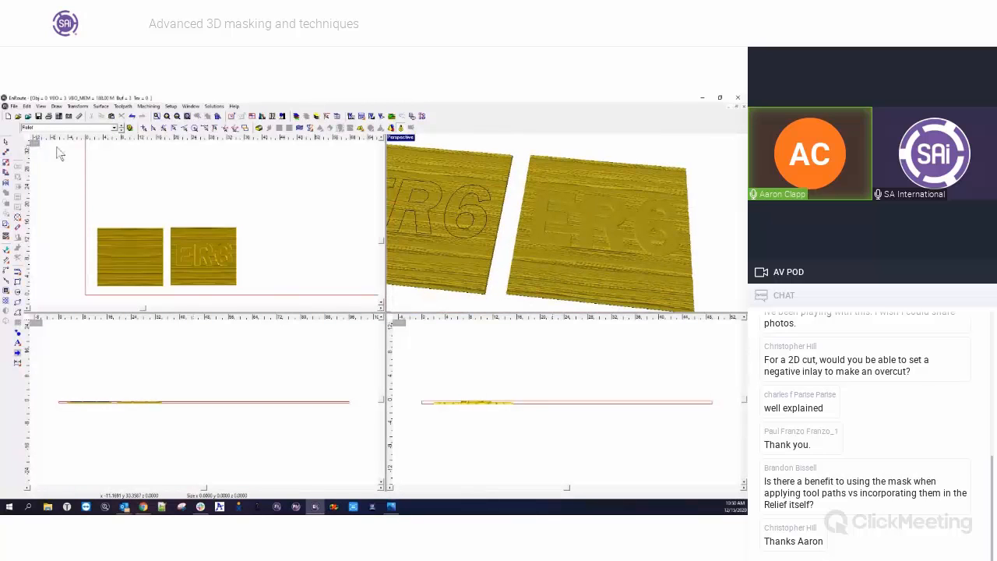
pyautogui.doubleClick(35, 144)
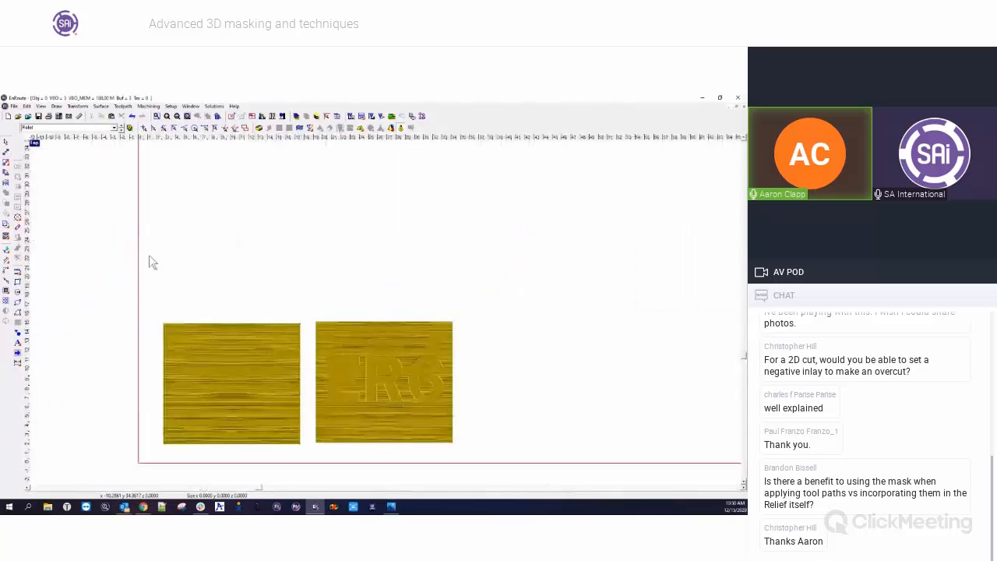
pyautogui.click(250, 346)
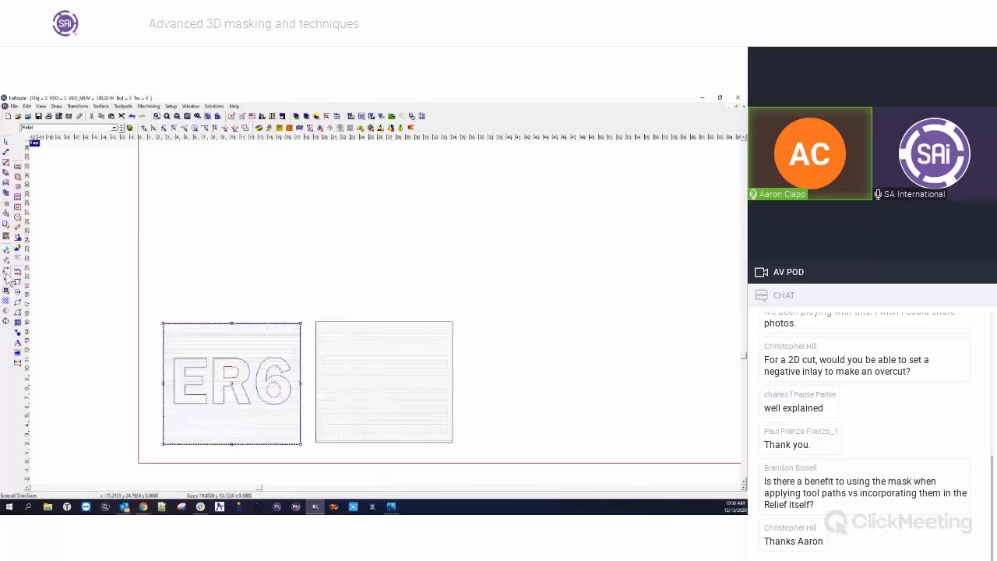
pyautogui.click(17, 282)
pyautogui.scroll(2, 182, 309)
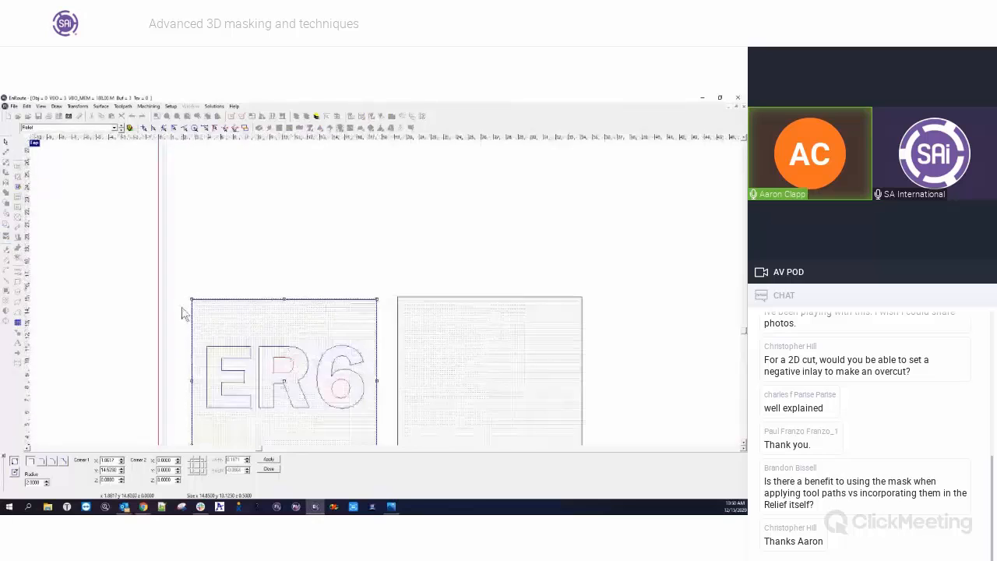
pyautogui.press('Escape')
# Offset the original relief's rectangular border outward by 0.05 with rounded corners
pyautogui.click(223, 305)
pyautogui.click(229, 319)
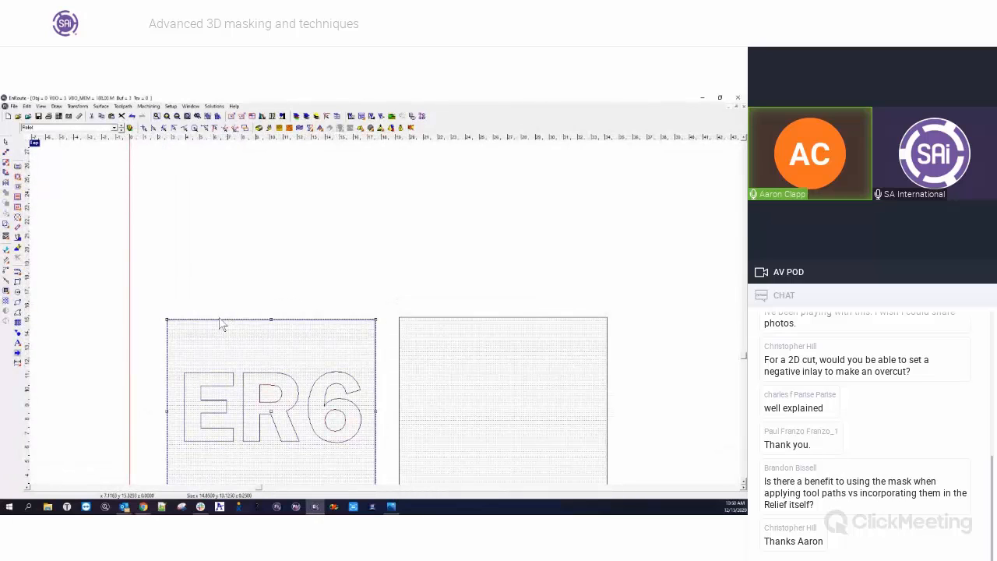
pyautogui.click(7, 291)
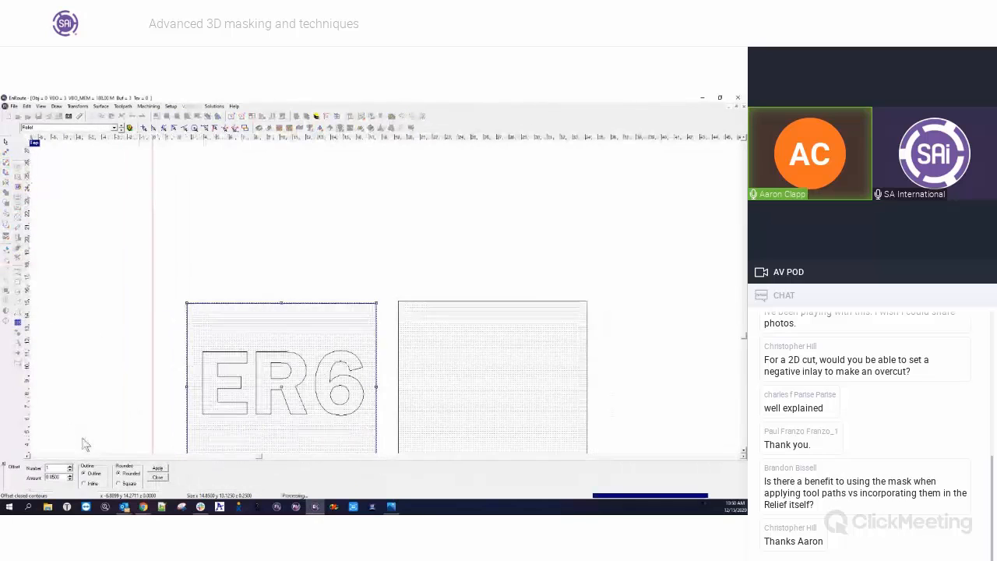
pyautogui.moveTo(61, 476); pyautogui.dragTo(32, 478)
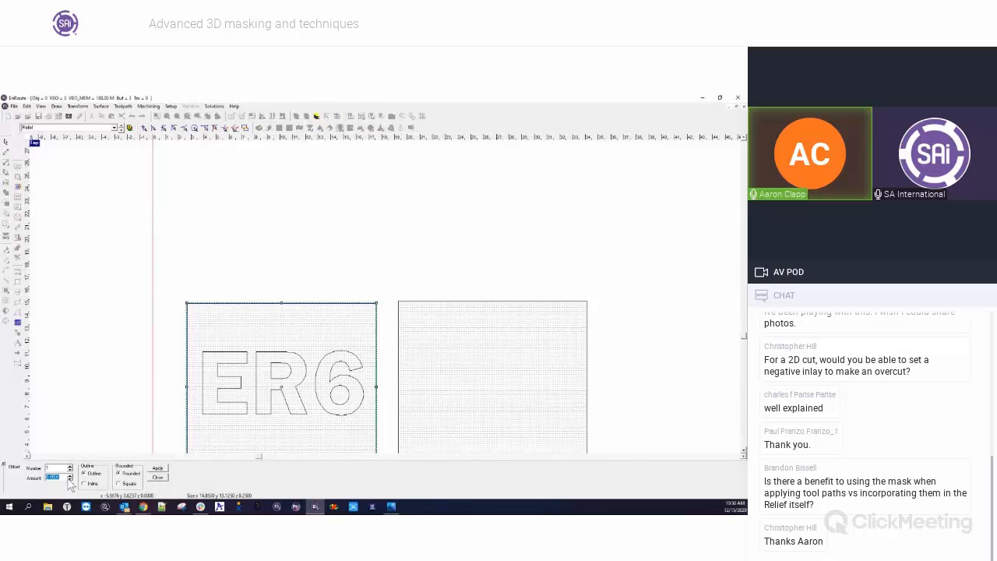
pyautogui.scroll(3, 176, 363)
pyautogui.click(158, 467)
pyautogui.click(157, 477)
pyautogui.scroll(-4, 141, 334)
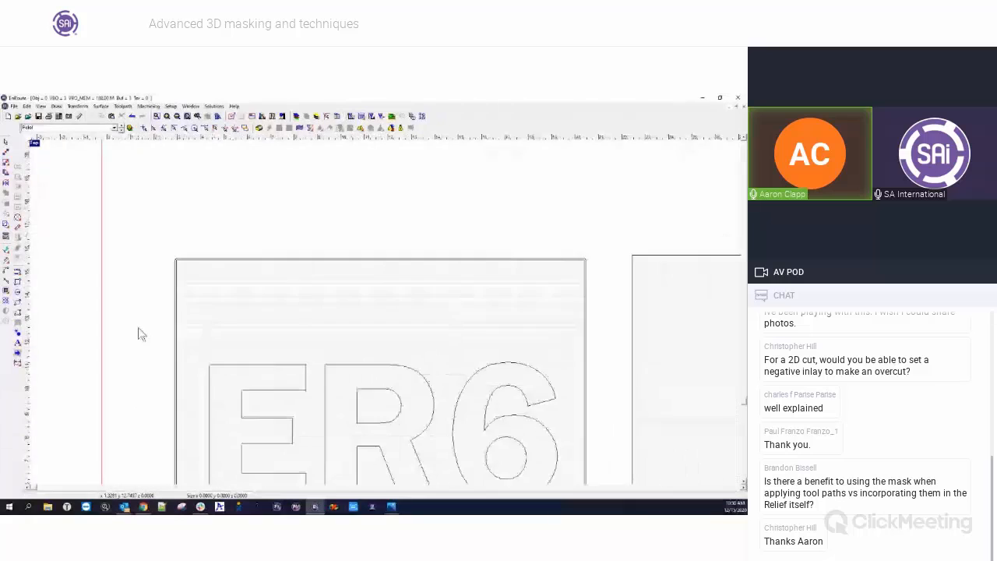
# Create a Hatch Fill toolpath with the 1/8-inch Ball End Mill on the original relief, using the offset border and ER6 letters as mask
pyautogui.moveTo(140, 282)
pyautogui.mouseDown()
pyautogui.moveTo(338, 489)
pyautogui.moveTo(346, 479)
pyautogui.mouseUp()
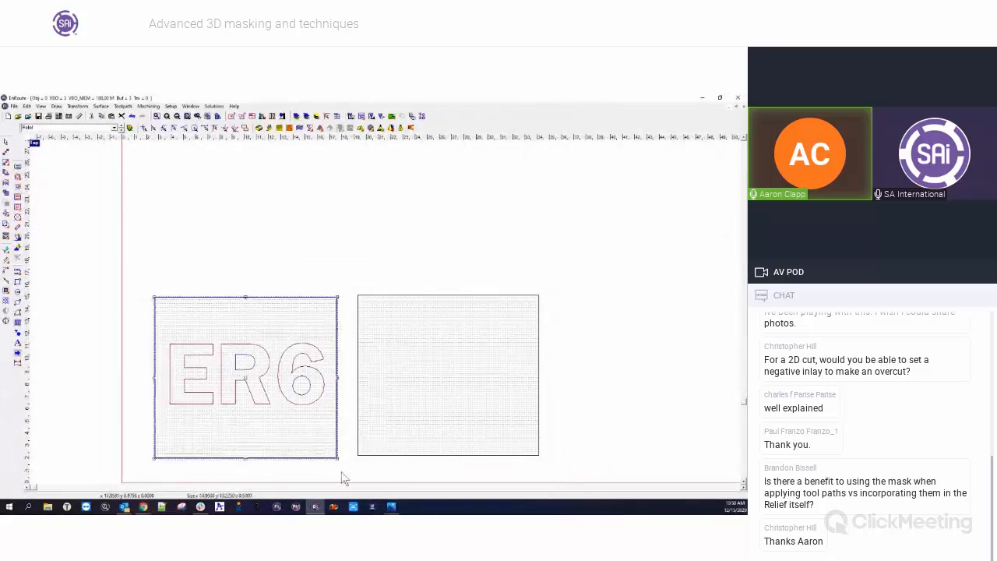
pyautogui.click(18, 198)
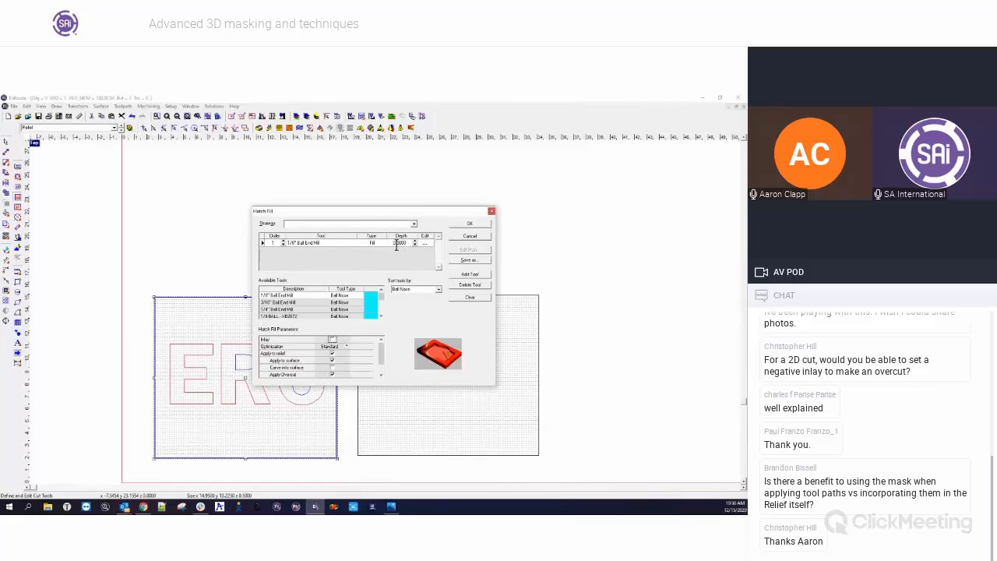
pyautogui.click(424, 243)
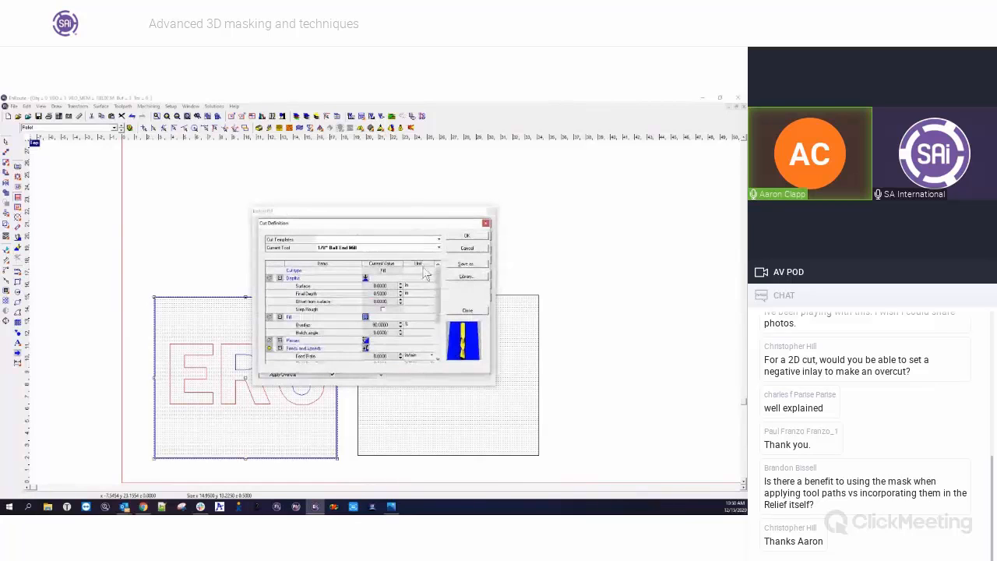
pyautogui.click(470, 236)
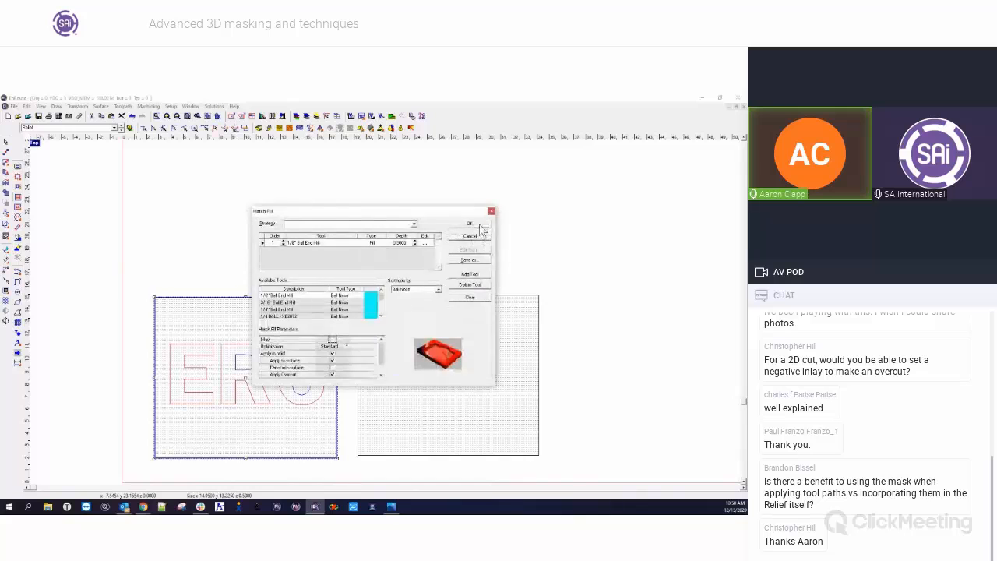
pyautogui.click(472, 223)
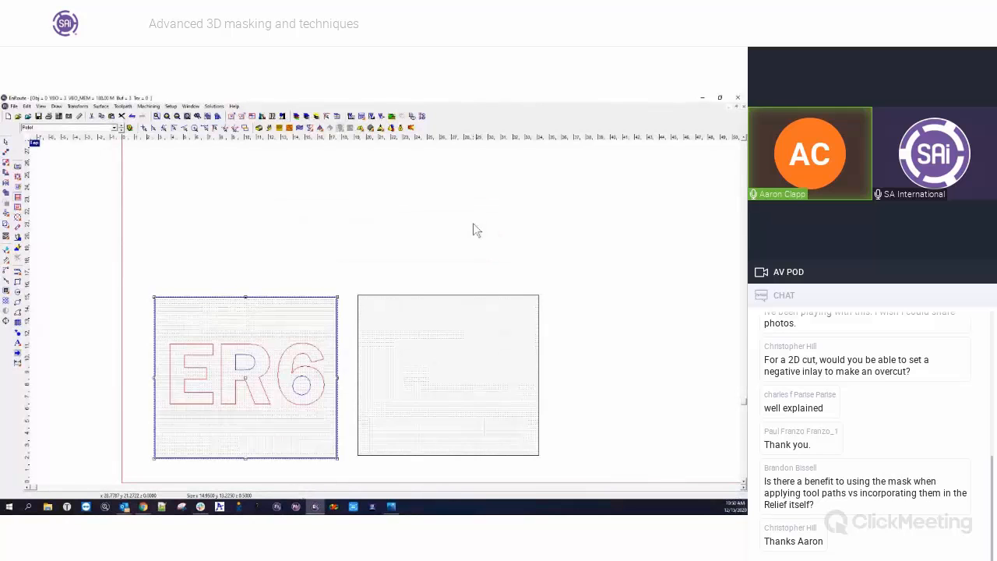
# Create a fill toolpath over the entire copied relief with the built-in ER6 letters
pyautogui.click(431, 302)
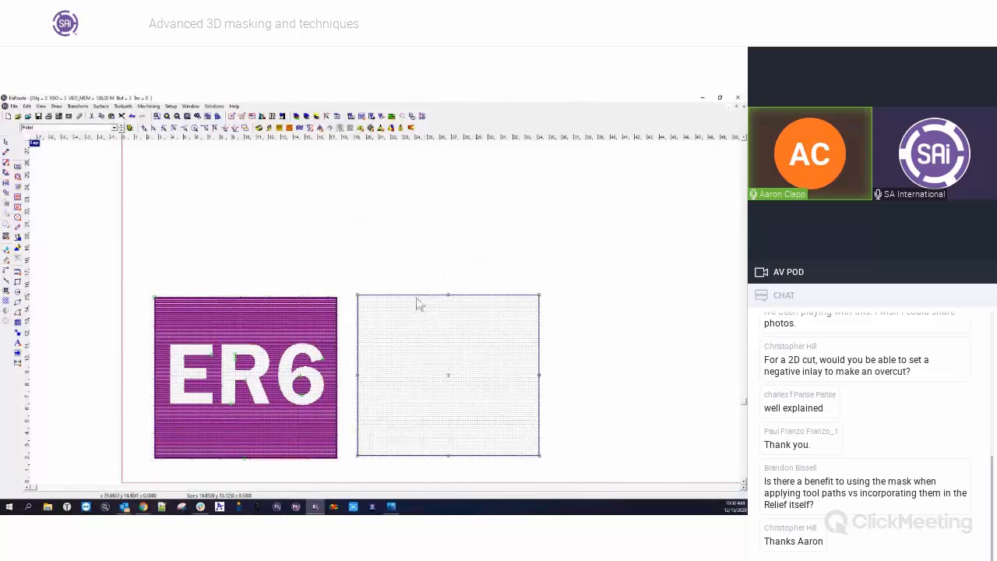
pyautogui.click(17, 207)
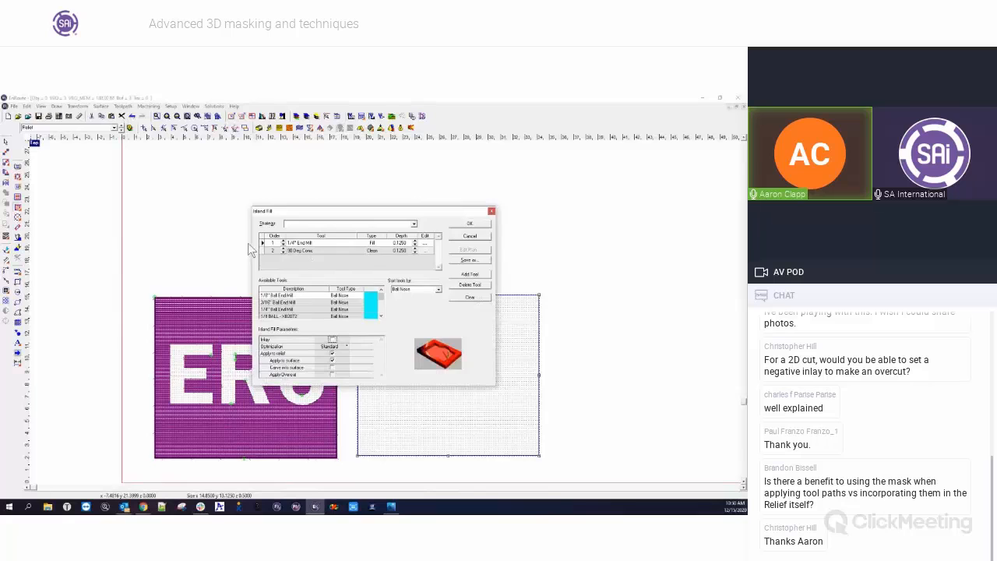
pyautogui.click(470, 223)
pyautogui.click(576, 419)
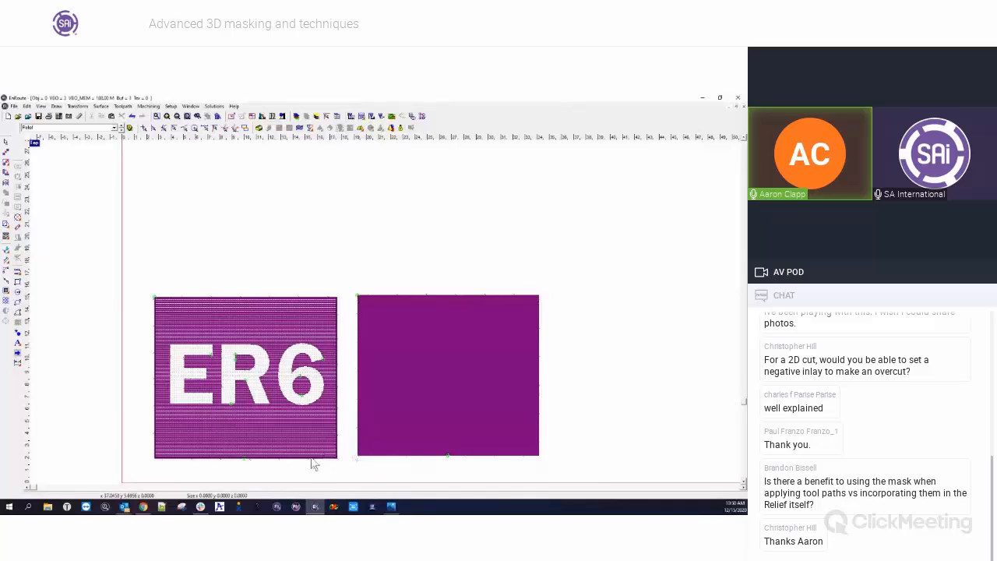
# Compare the masked and full-surface toolpaths with the rendered reliefs beneath them, and return to the unrendered view
pyautogui.scroll(1, 437, 452)
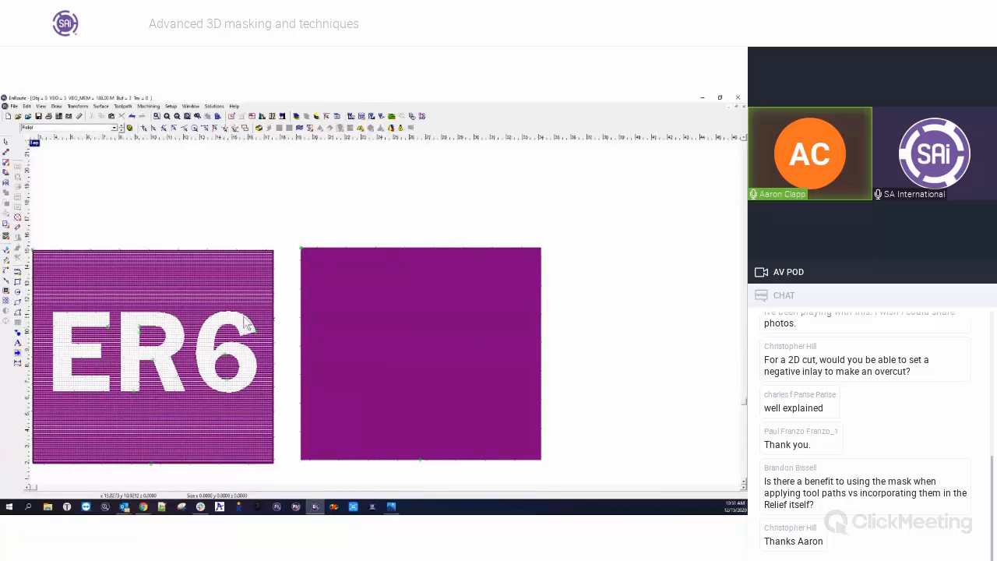
pyautogui.click(400, 128)
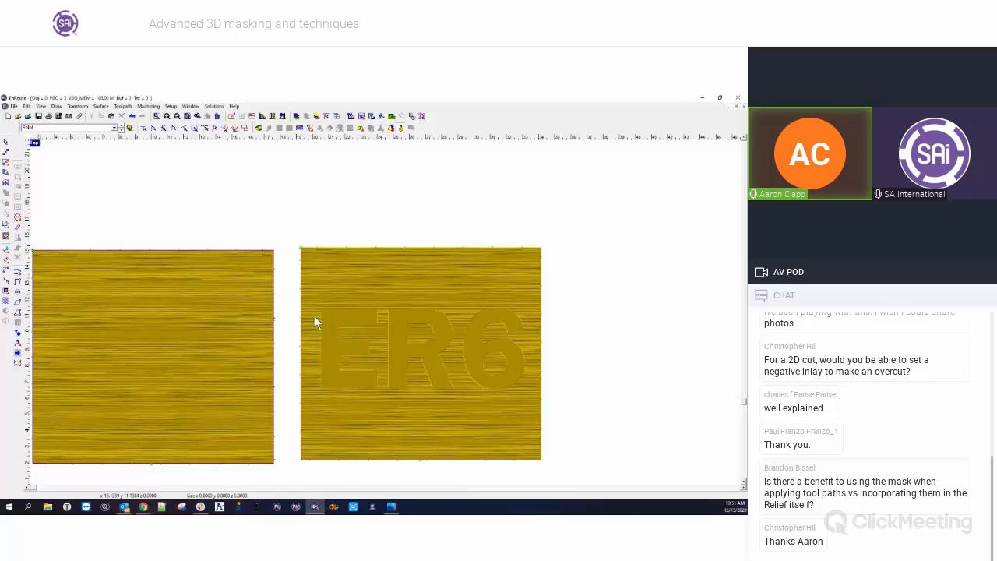
pyautogui.click(400, 127)
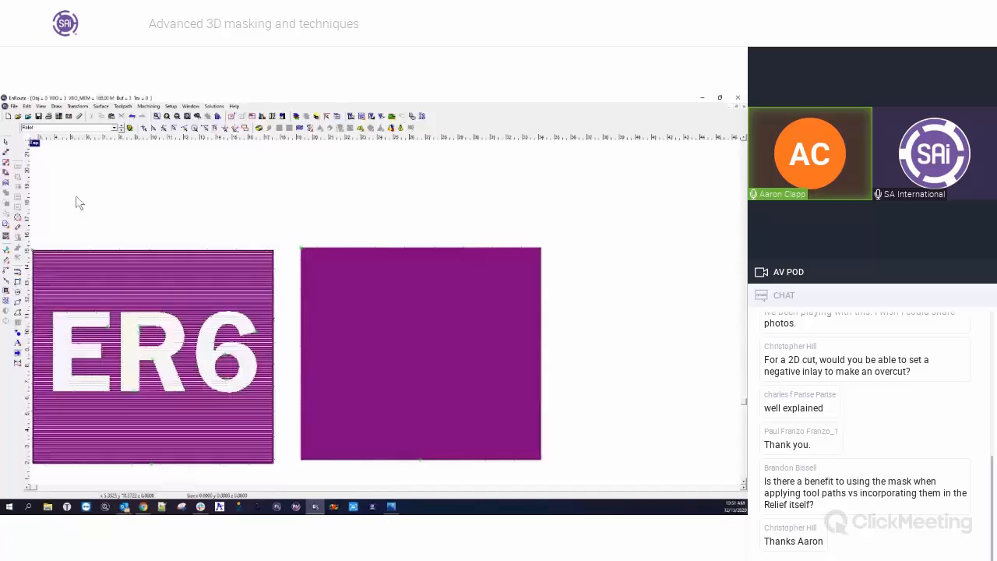
# Examine the hatch lines of the masked ER6 toolpath beside those covering the whole copied relief at close range
pyautogui.click(158, 117)
pyautogui.moveTo(296, 310); pyautogui.dragTo(391, 372)
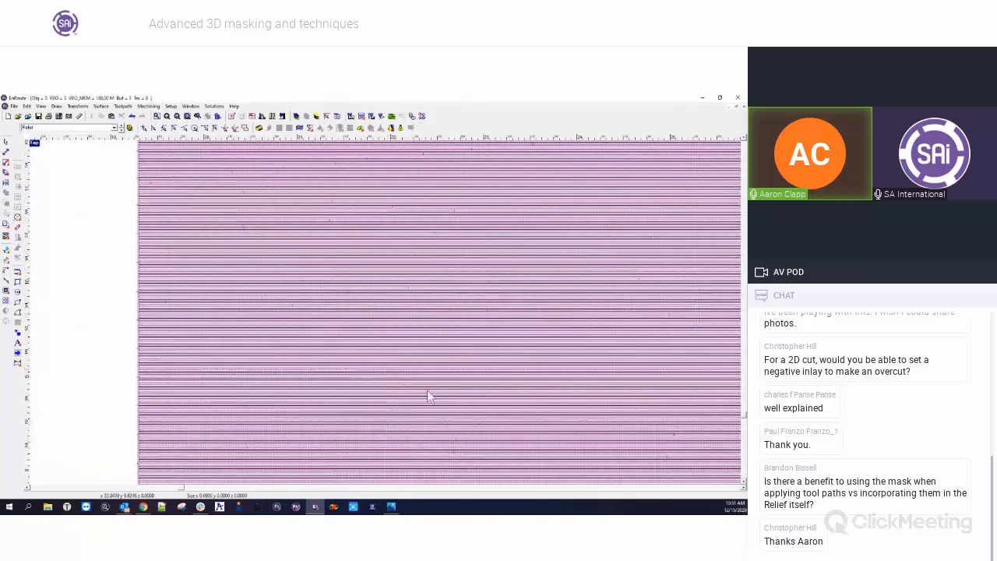
pyautogui.scroll(-3, 395, 366)
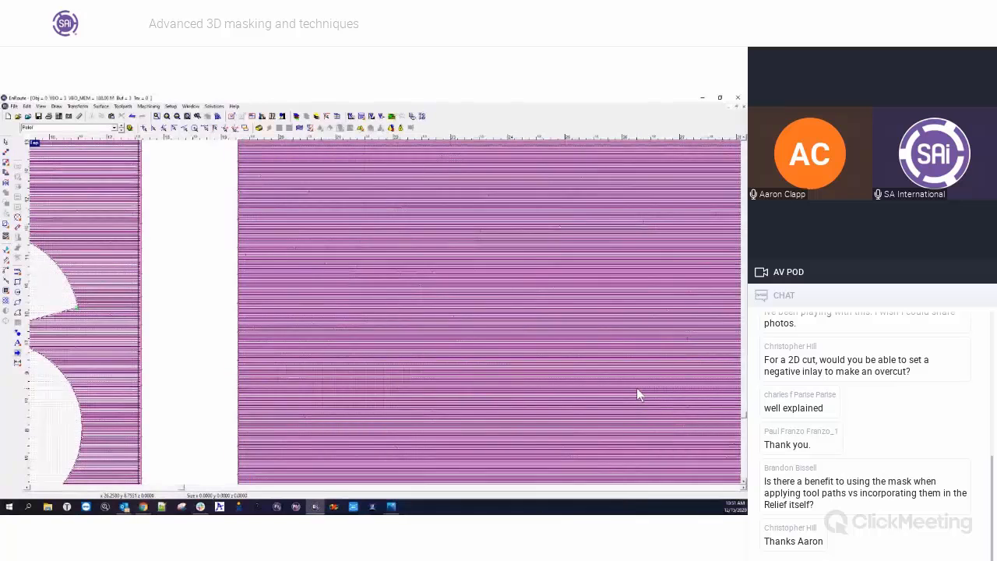
pyautogui.scroll(-3, 204, 340)
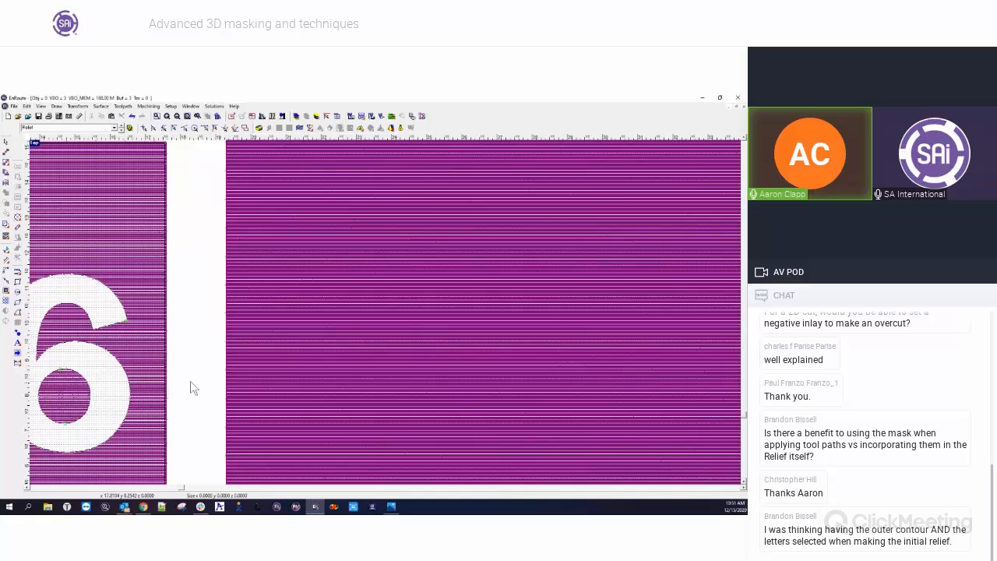
pyautogui.scroll(-2, 421, 407)
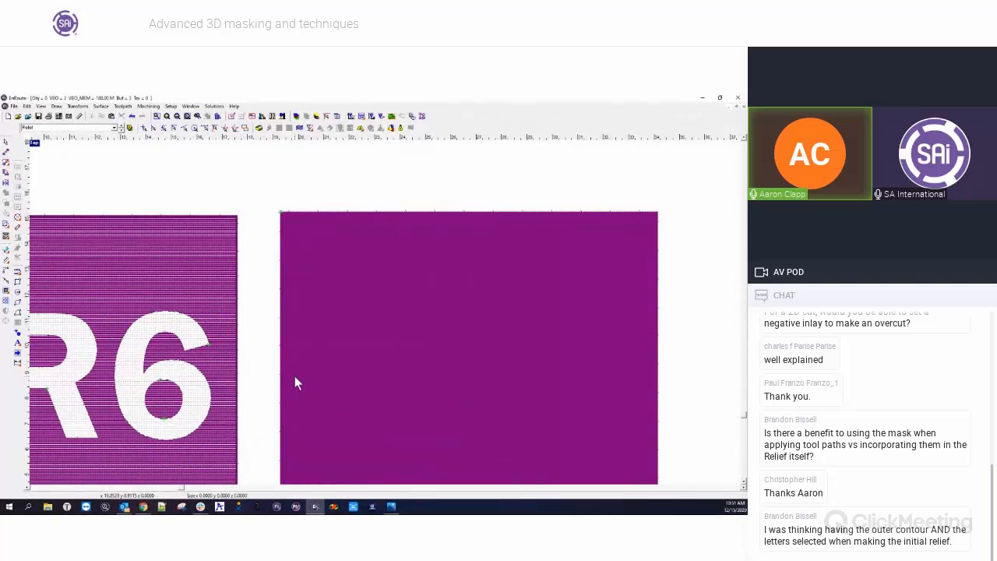
pyautogui.scroll(-2, 294, 378)
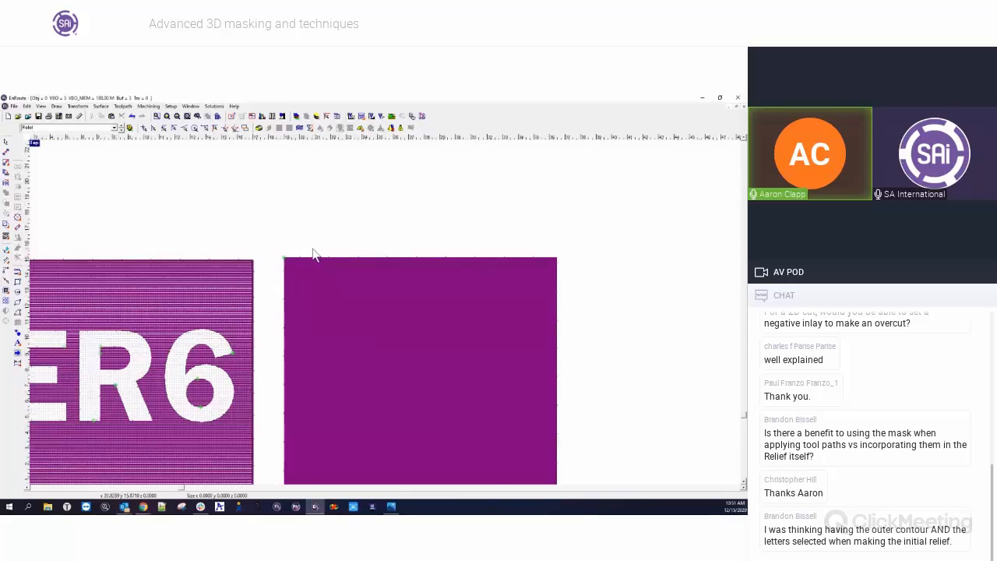
# Delete the copied relief together with its full-surface toolpath
pyautogui.scroll(-1, 304, 247)
pyautogui.moveTo(283, 239); pyautogui.dragTo(529, 454)
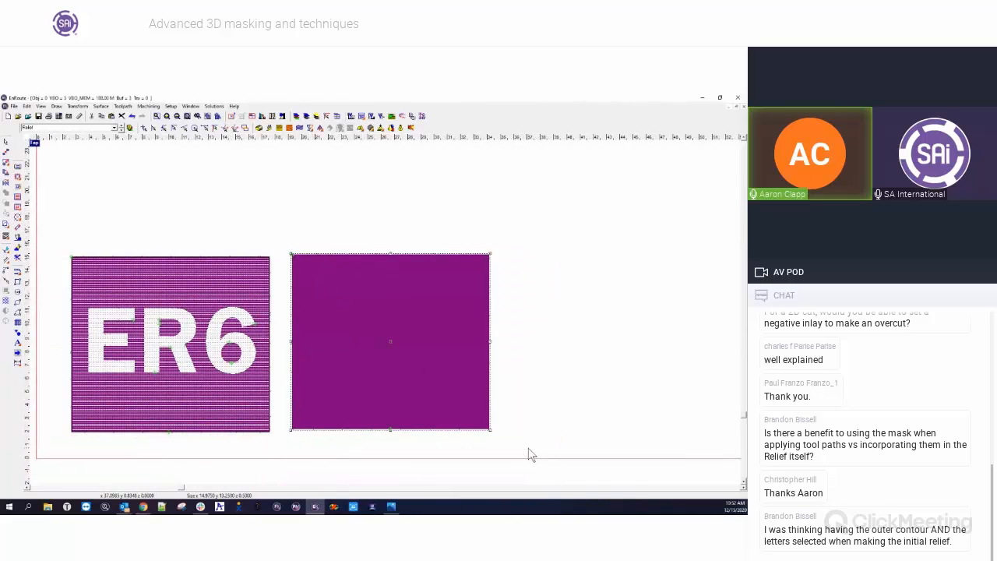
pyautogui.press('Delete')
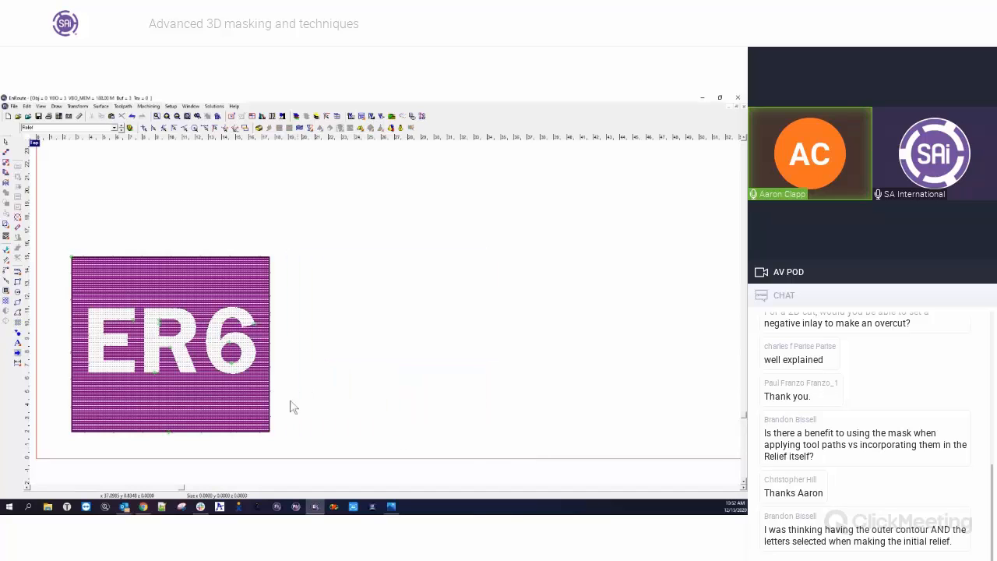
pyautogui.moveTo(60, 242); pyautogui.dragTo(300, 451)
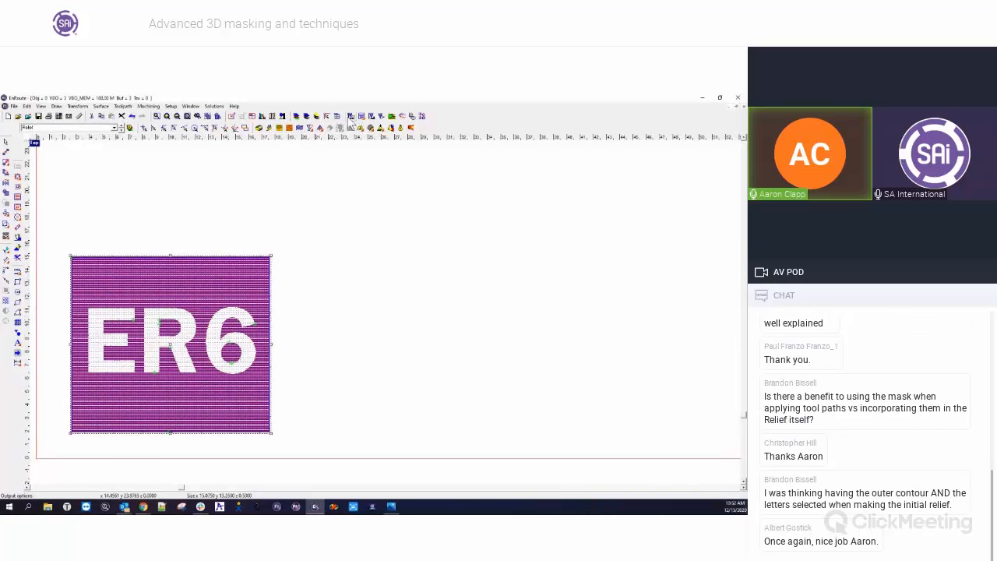
pyautogui.click(301, 121)
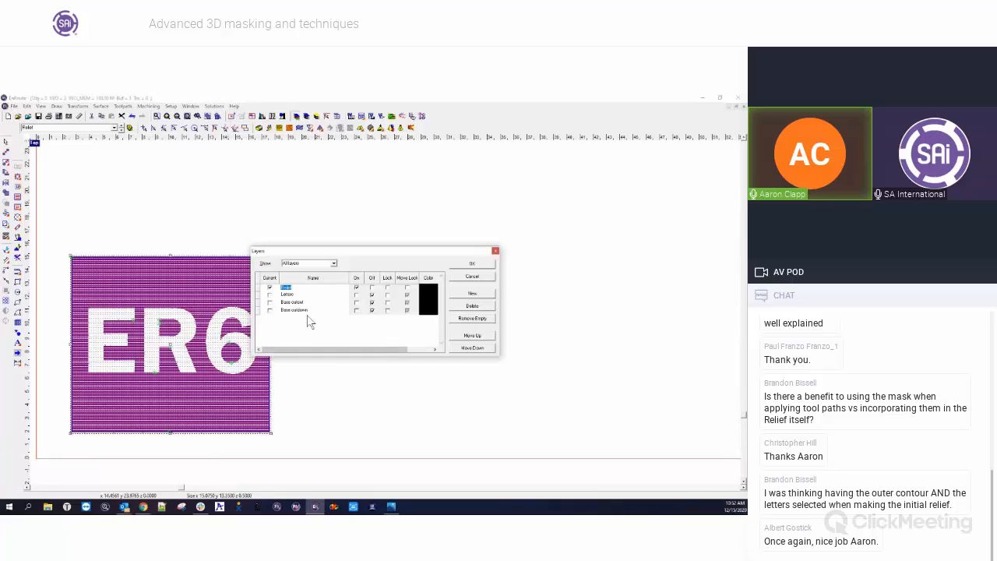
pyautogui.click(470, 296)
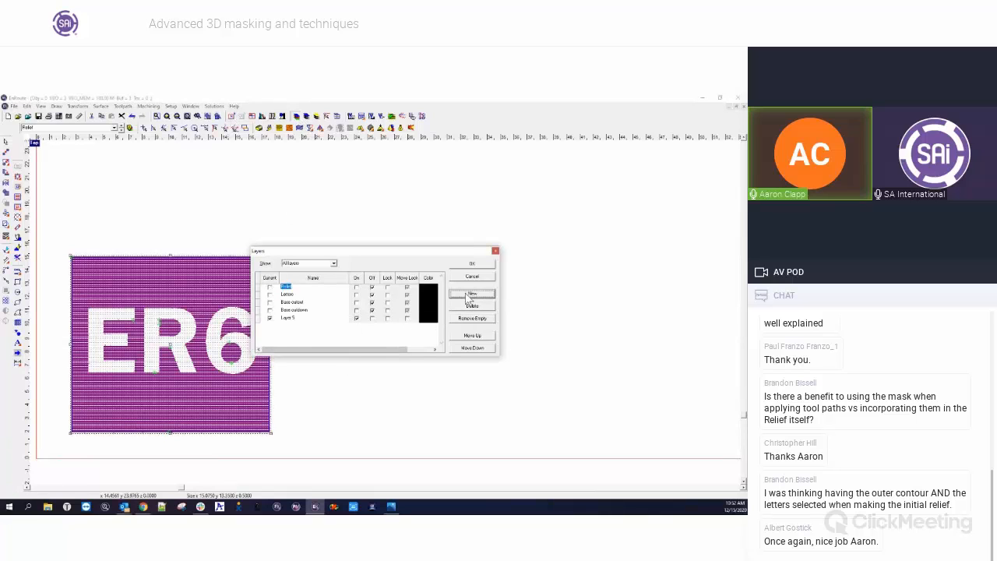
pyautogui.doubleClick(289, 318)
pyautogui.write('test')
pyautogui.click(270, 320)
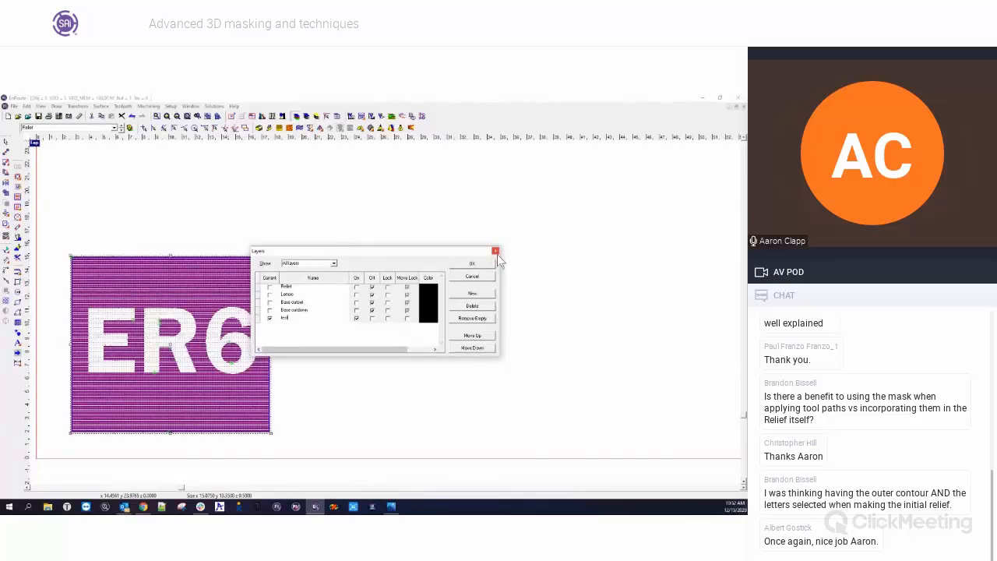
pyautogui.click(496, 252)
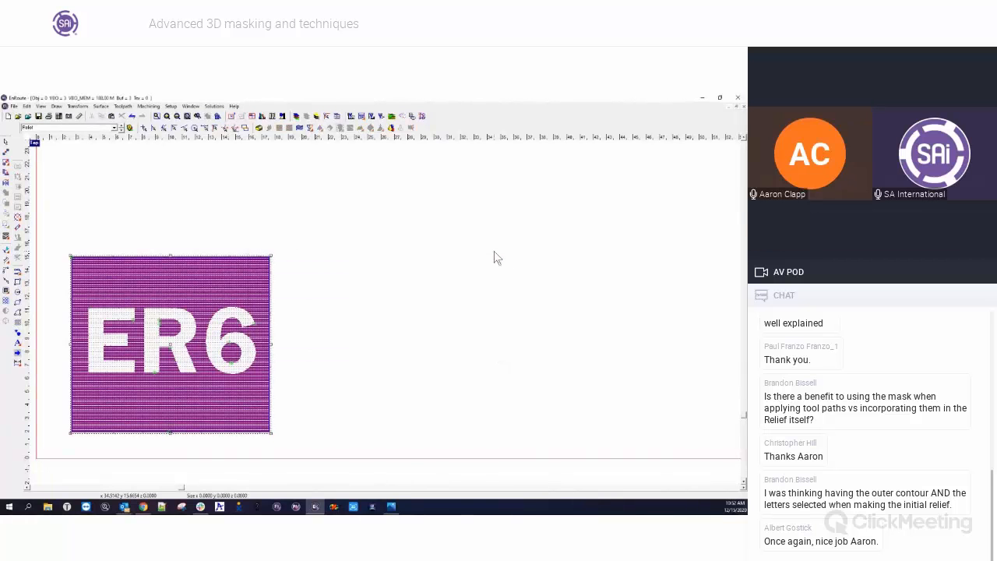
pyautogui.press('Delete')
# Place a copy of the ER6 relief and contours beside the masked original and remove the copy's outer offset border
pyautogui.scroll(-1, 235, 370)
pyautogui.scroll(-2, 236, 369)
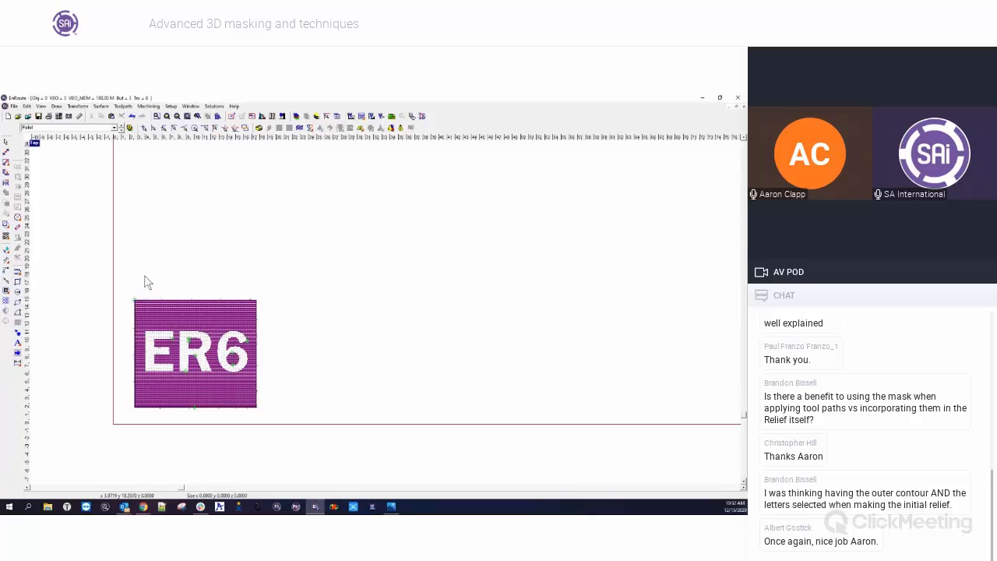
pyautogui.moveTo(102, 261); pyautogui.dragTo(308, 428)
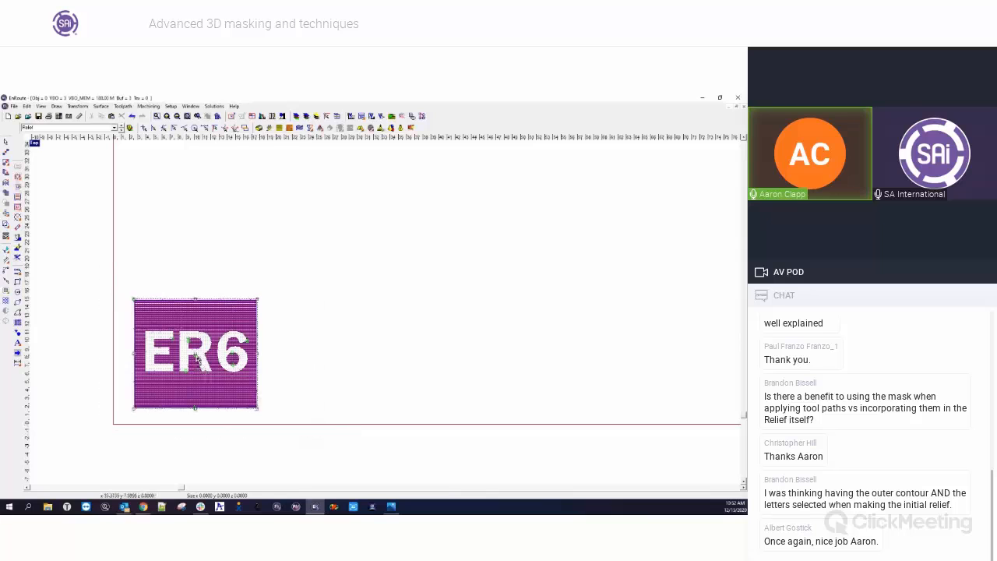
pyautogui.moveTo(197, 356); pyautogui.dragTo(387, 358)
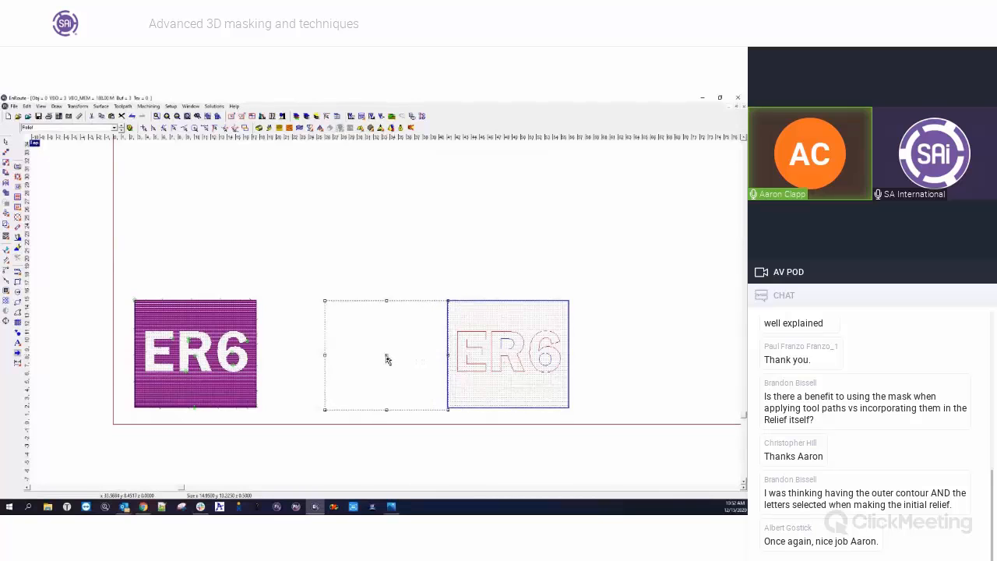
pyautogui.moveTo(387, 358); pyautogui.dragTo(387, 358)
pyautogui.scroll(5, 286, 289)
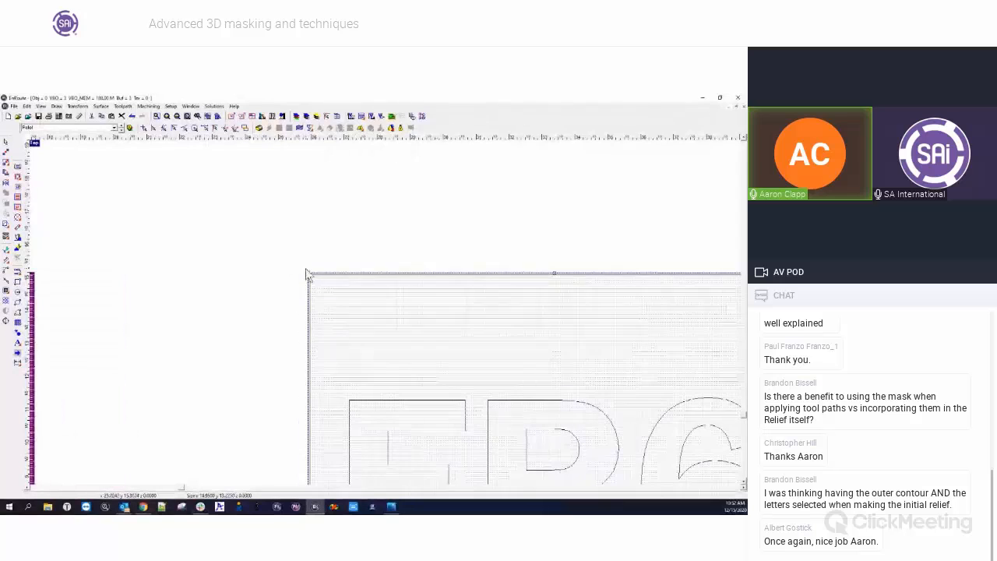
pyautogui.scroll(-5, 253, 249)
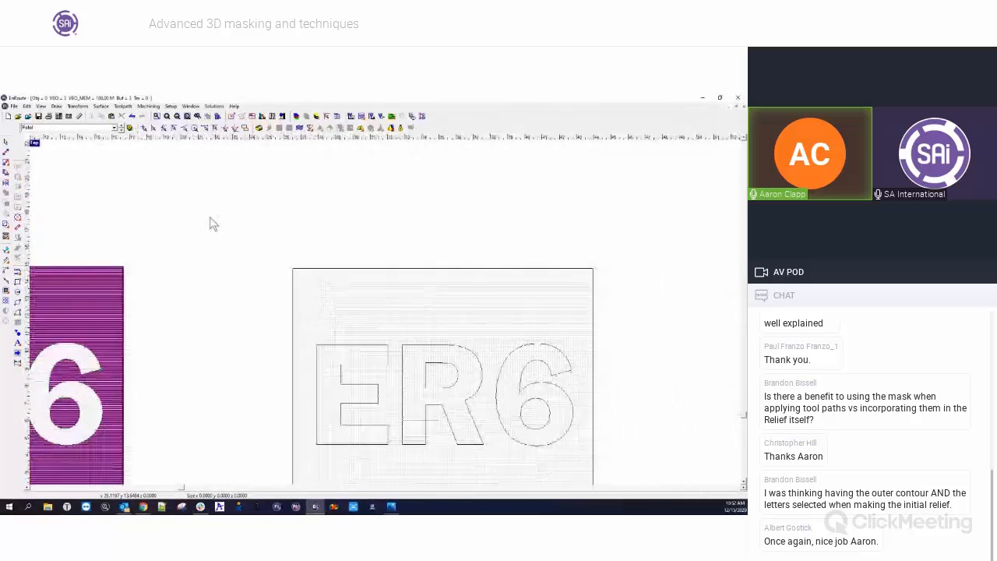
# Clear the copy's existing relief and create a new Normal relief, 0.5 high, from its rectangular border and ER6 letters
pyautogui.moveTo(239, 231); pyautogui.dragTo(492, 450)
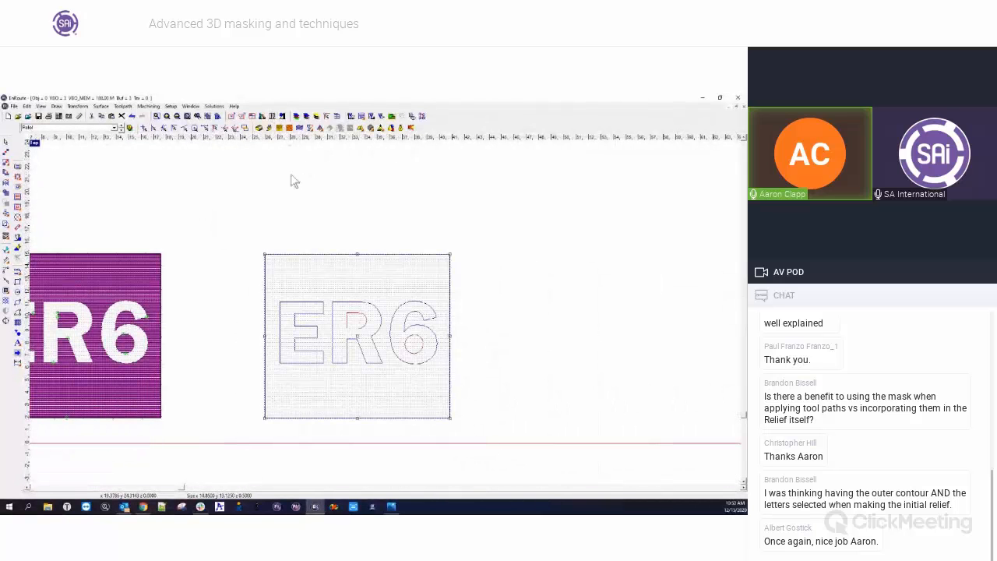
pyautogui.click(408, 129)
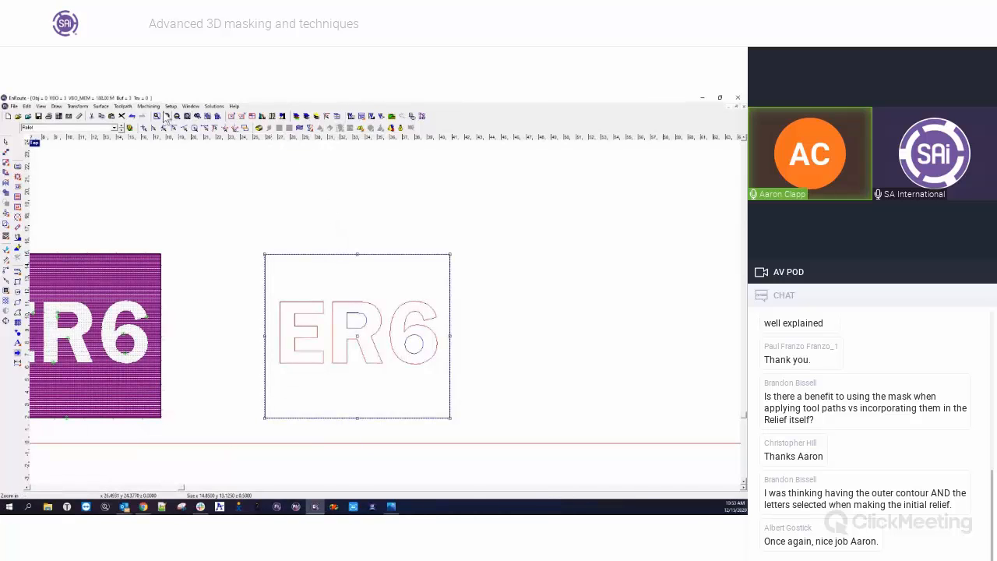
pyautogui.doubleClick(286, 415)
pyautogui.doubleClick(274, 472)
pyautogui.write('1')
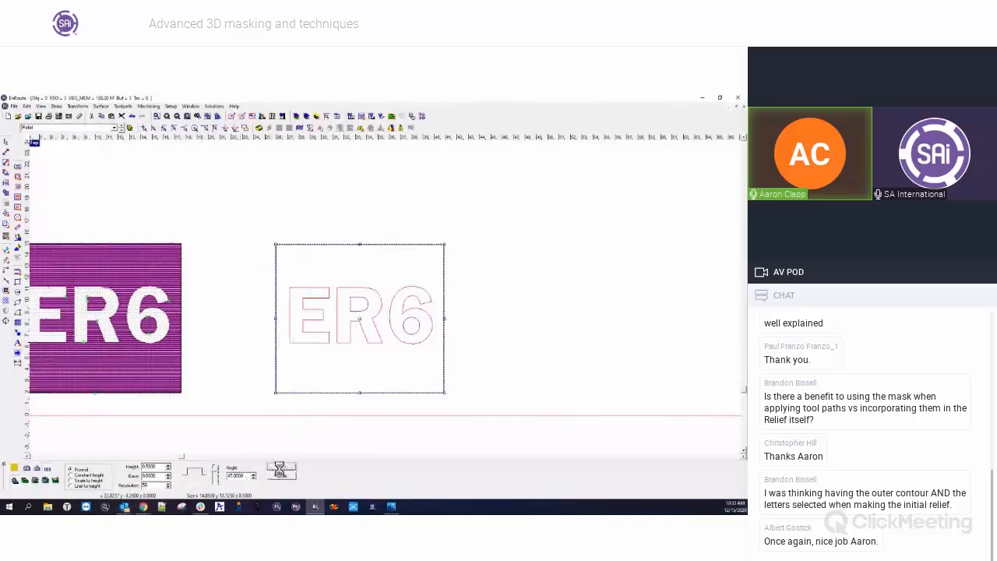
pyautogui.press('Return')
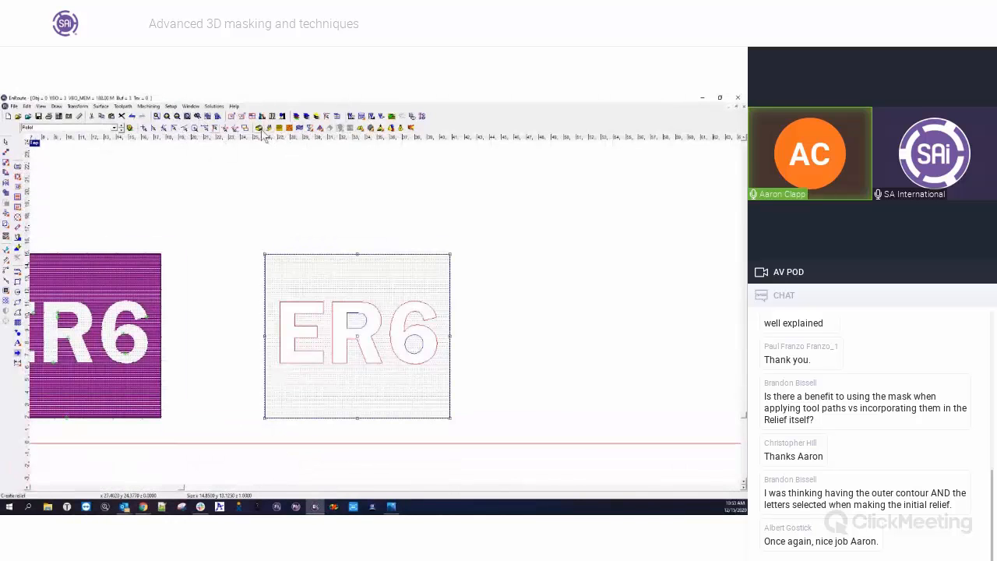
# Apply a Veneer Texture with a height of 0.25 to the new relief and show the reliefs rendered in four views
pyautogui.click(279, 128)
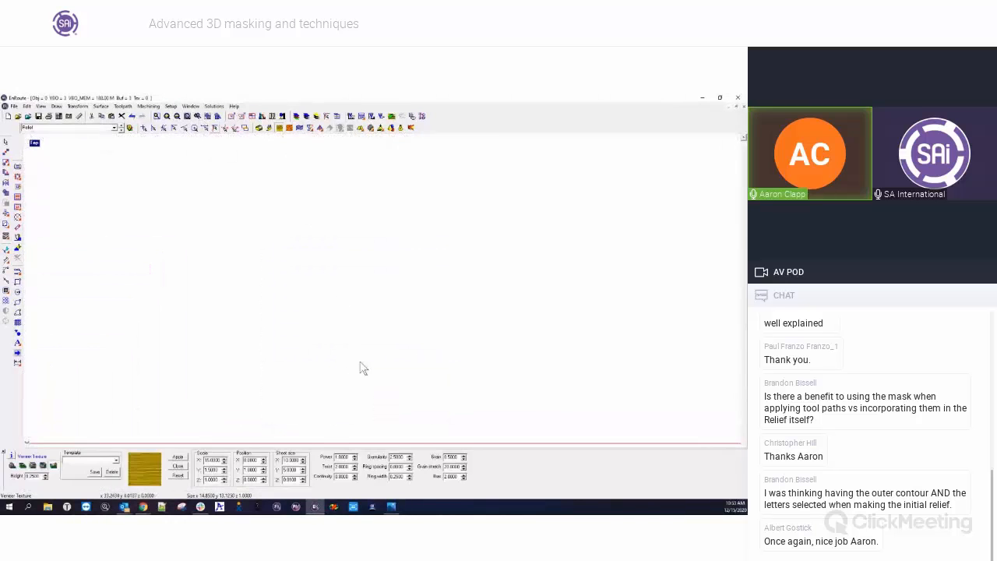
pyautogui.click(178, 457)
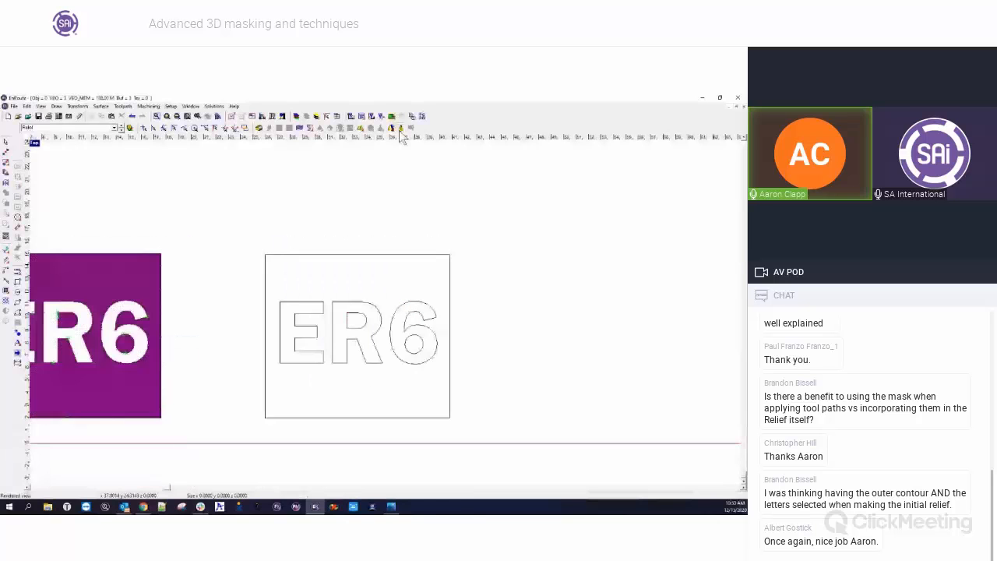
pyautogui.doubleClick(34, 143)
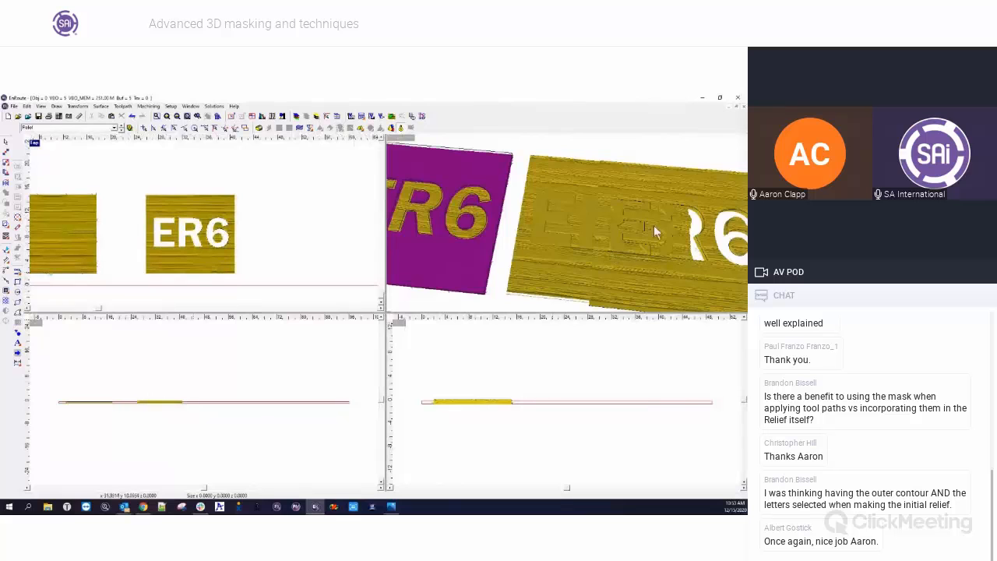
pyautogui.scroll(-1, 318, 207)
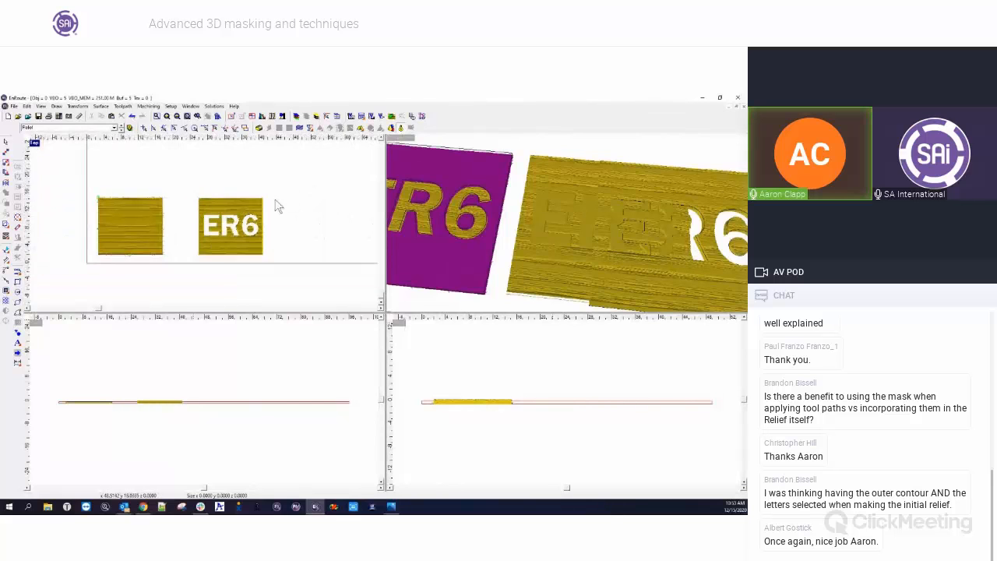
# Move the textured relief with the ER6 openings farther away from the original sign
pyautogui.click(227, 227)
pyautogui.moveTo(231, 235); pyautogui.dragTo(325, 231)
pyautogui.rightClick(242, 225)
pyautogui.click(198, 227)
# Examine the walls and edges around the R and 6 openings of the textured relief in the perspective view
pyautogui.scroll(-1, 421, 232)
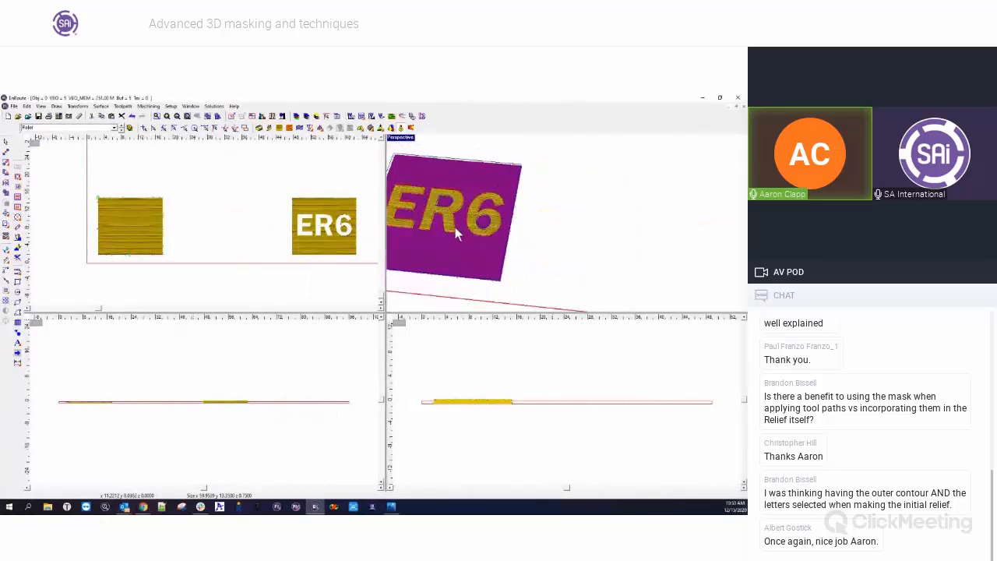
pyautogui.scroll(-2, 452, 232)
pyautogui.moveTo(586, 236); pyautogui.dragTo(448, 243, button='middle')
pyautogui.moveTo(553, 249); pyautogui.dragTo(501, 246, button='middle')
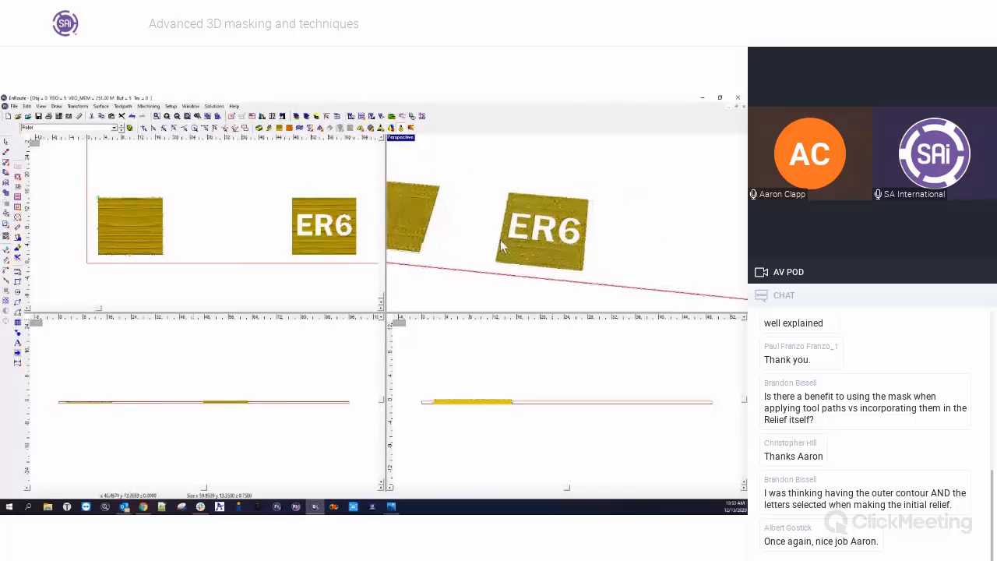
pyautogui.scroll(3, 501, 246)
pyautogui.scroll(3, 458, 219)
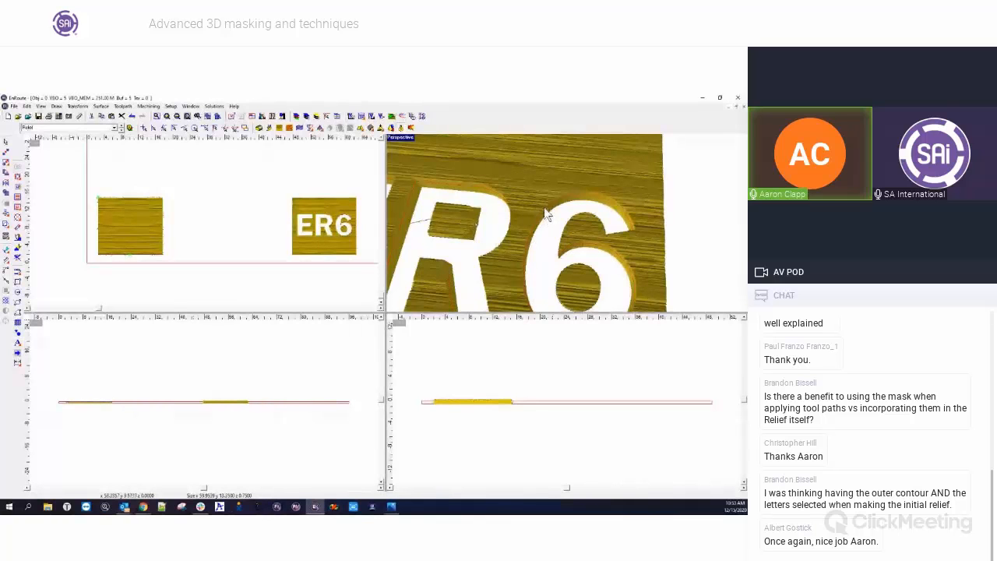
pyautogui.moveTo(547, 211); pyautogui.dragTo(559, 214, button='middle')
pyautogui.scroll(3, 559, 214)
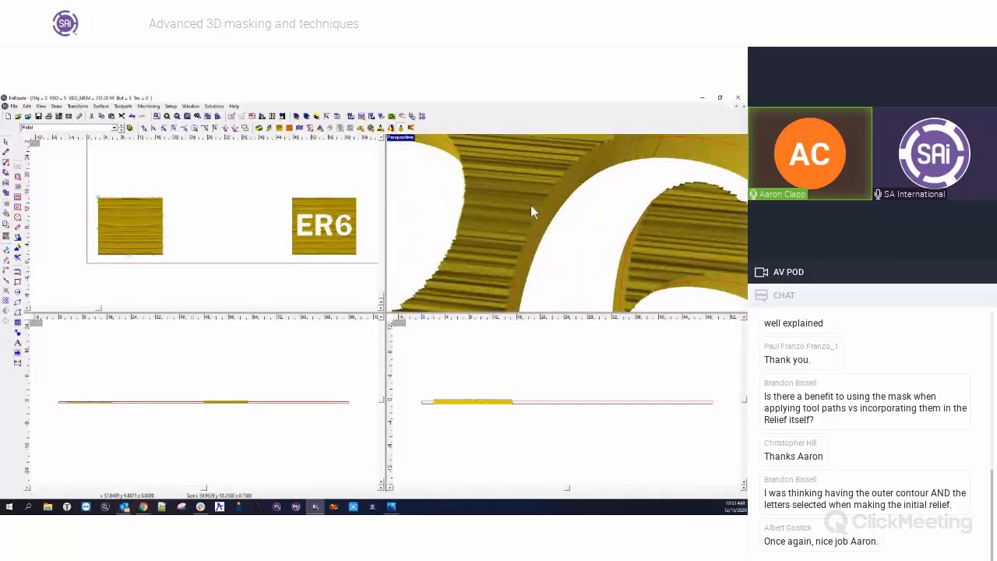
pyautogui.scroll(-5, 531, 205)
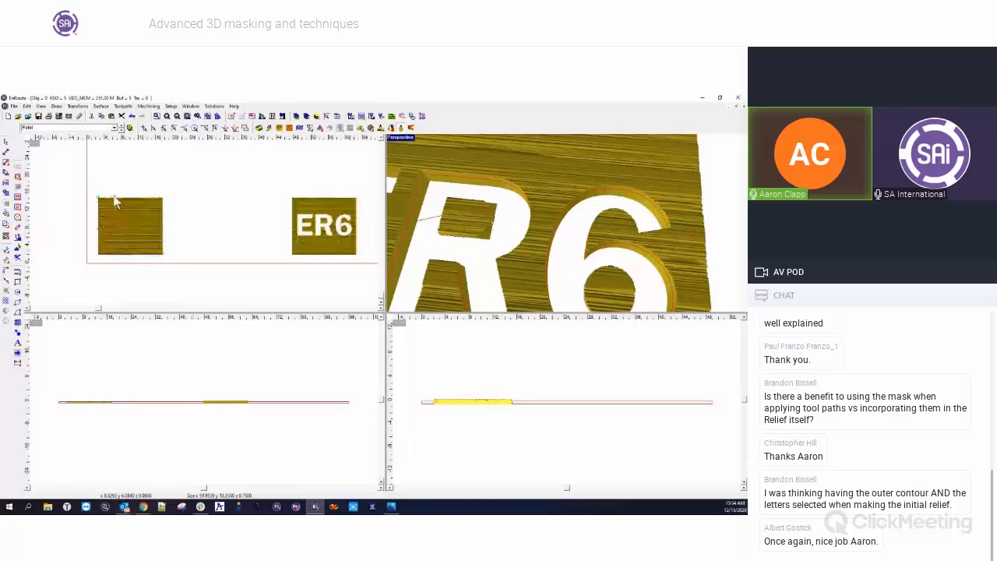
# Inspect the masked toolpath and overcut contour along the curved edge of the 6 on the original sign, unrendered
pyautogui.click(219, 221)
pyautogui.scroll(5, 344, 226)
pyautogui.moveTo(345, 226); pyautogui.dragTo(174, 221, button='middle')
pyautogui.scroll(3, 172, 220)
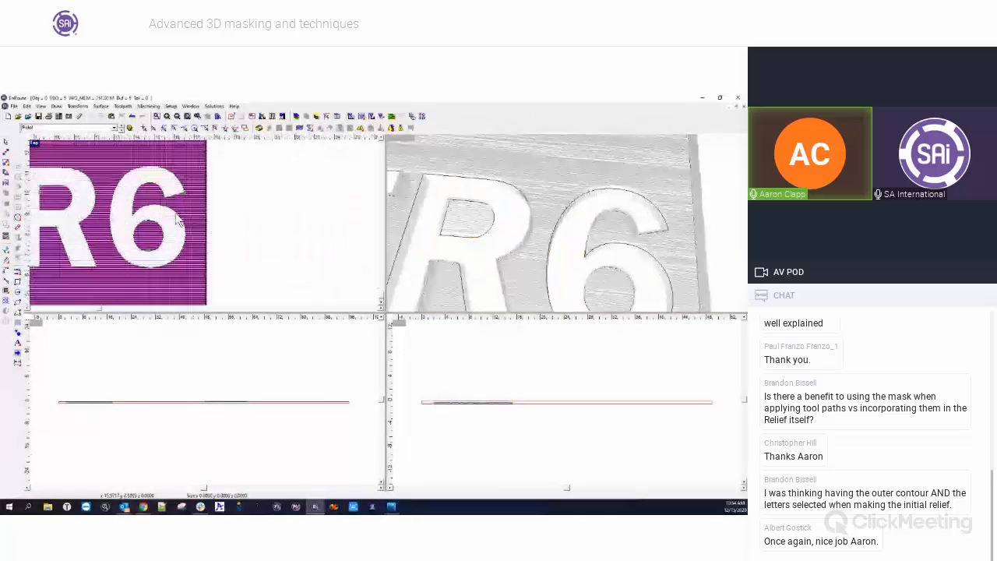
pyautogui.scroll(5, 172, 220)
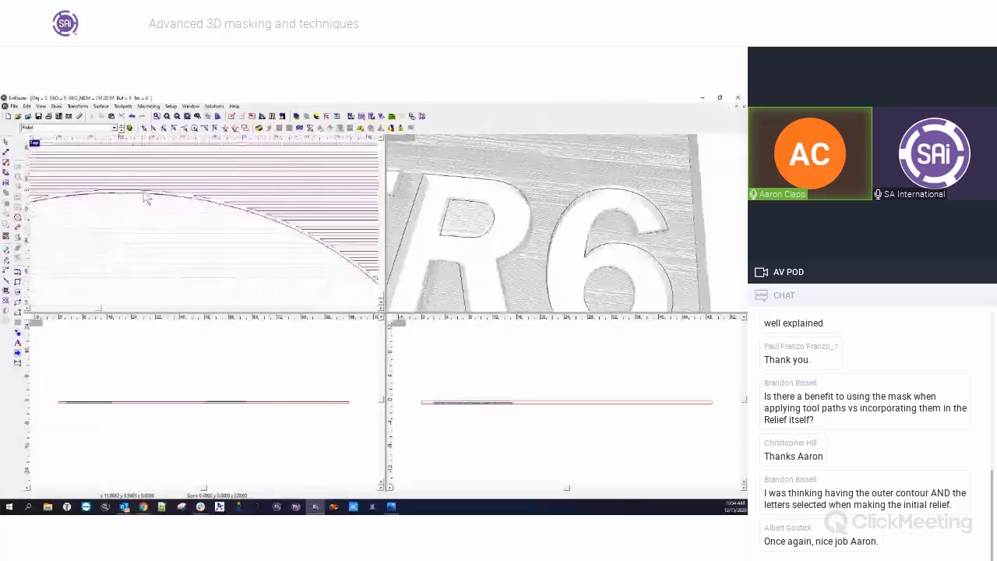
pyautogui.scroll(1, 184, 207)
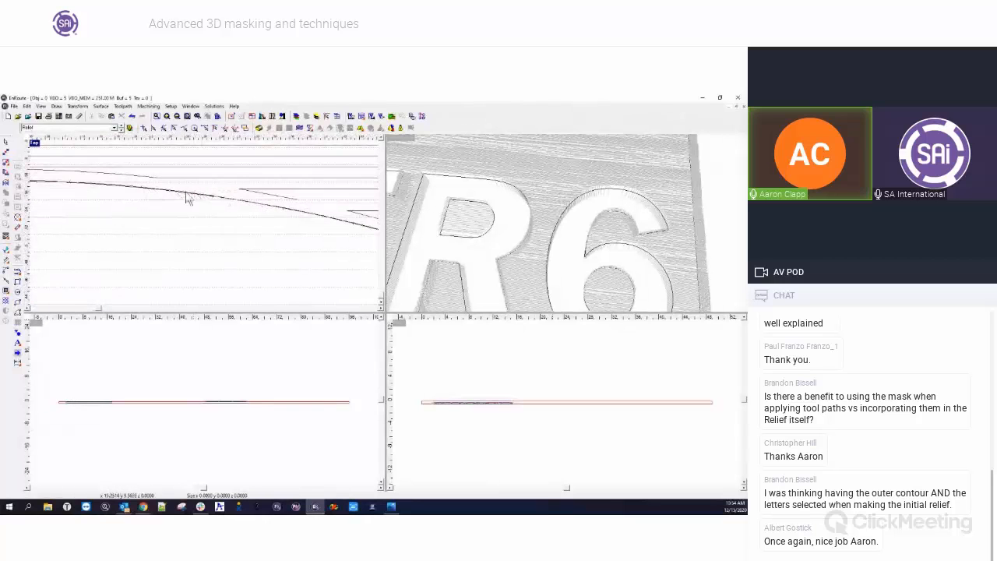
pyautogui.scroll(-2, 166, 208)
pyautogui.scroll(-2, 167, 212)
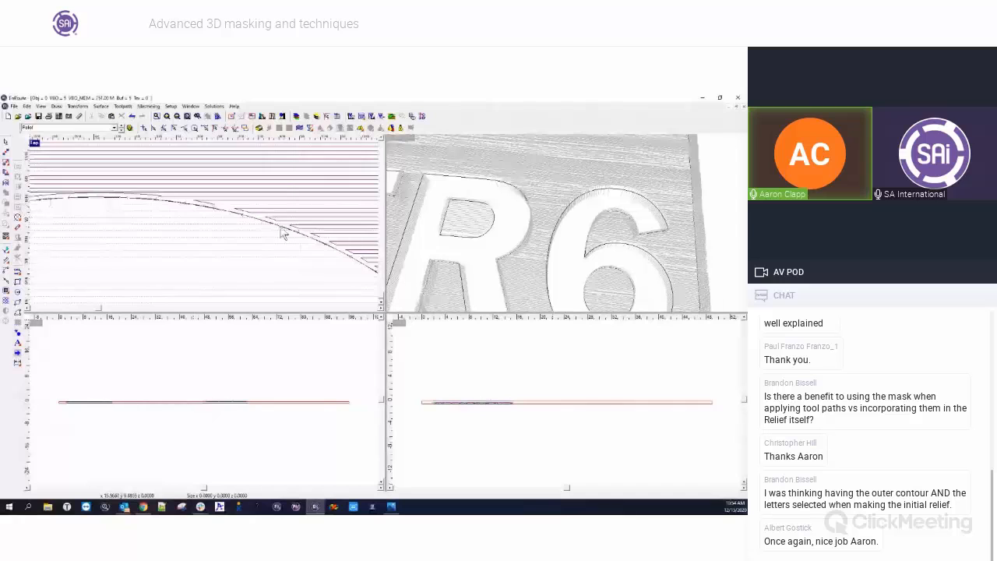
pyautogui.scroll(-2, 284, 234)
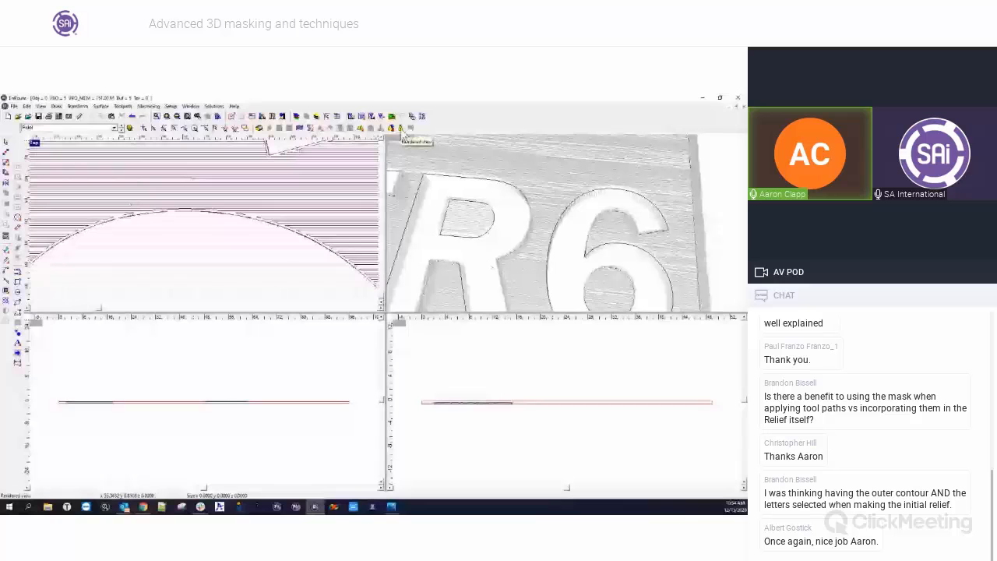
# Show the masked ER6 sign and the relief with ER6 openings together, unrendered, in a maximized top view
pyautogui.click(401, 131)
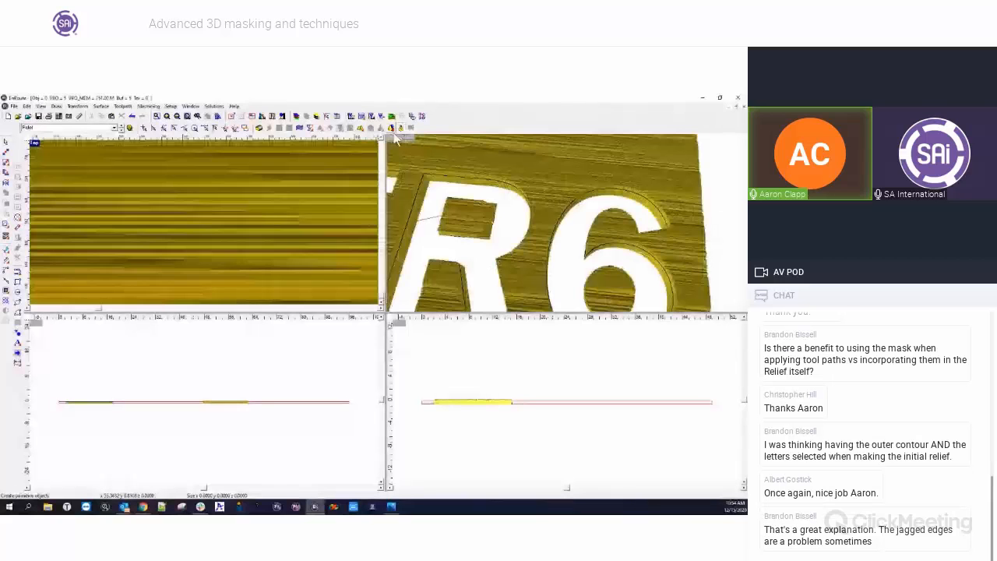
pyautogui.doubleClick(34, 144)
pyautogui.scroll(-1, 135, 221)
pyautogui.scroll(-2, 135, 221)
pyautogui.click(401, 129)
pyautogui.scroll(-4, 211, 293)
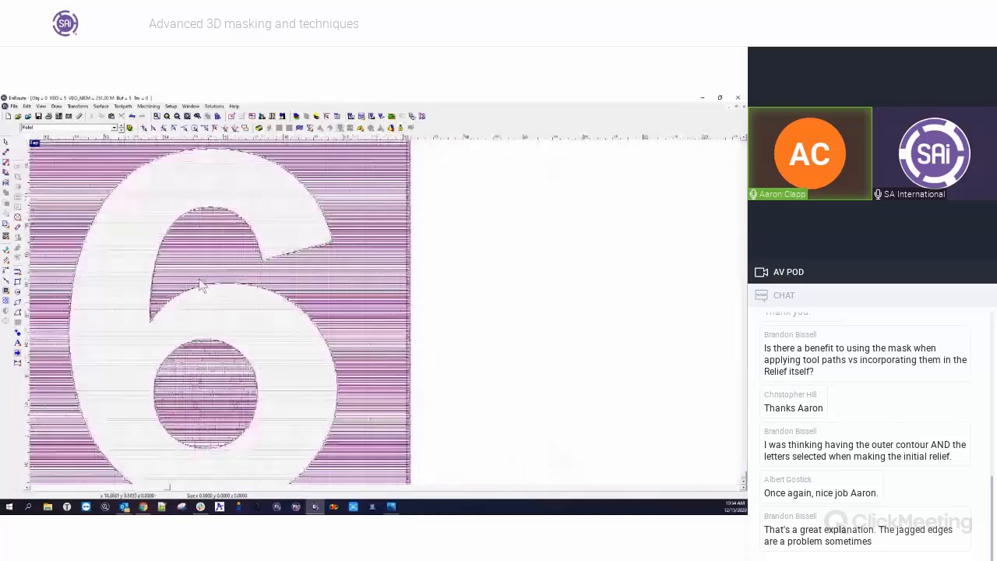
pyautogui.scroll(-5, 286, 289)
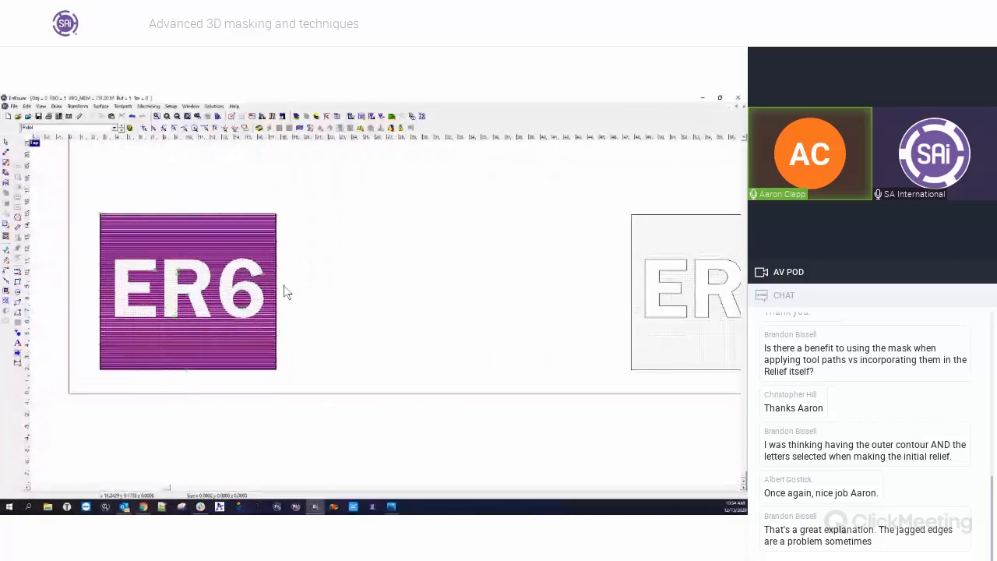
pyautogui.scroll(-4, 285, 293)
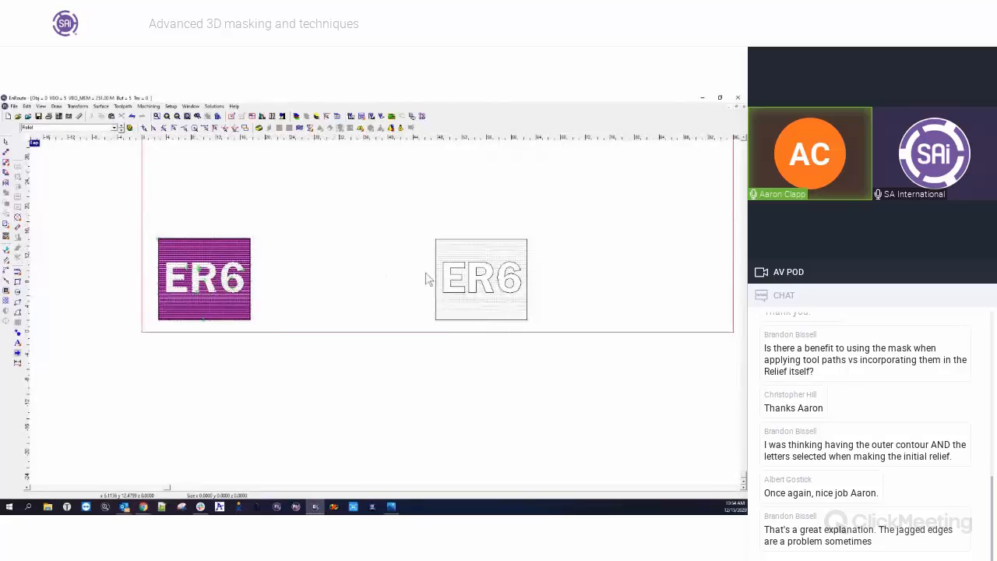
# Move the textured relief with the ER6 openings closer to the original sign and deselect it
pyautogui.click(468, 279)
pyautogui.moveTo(467, 279); pyautogui.dragTo(380, 281)
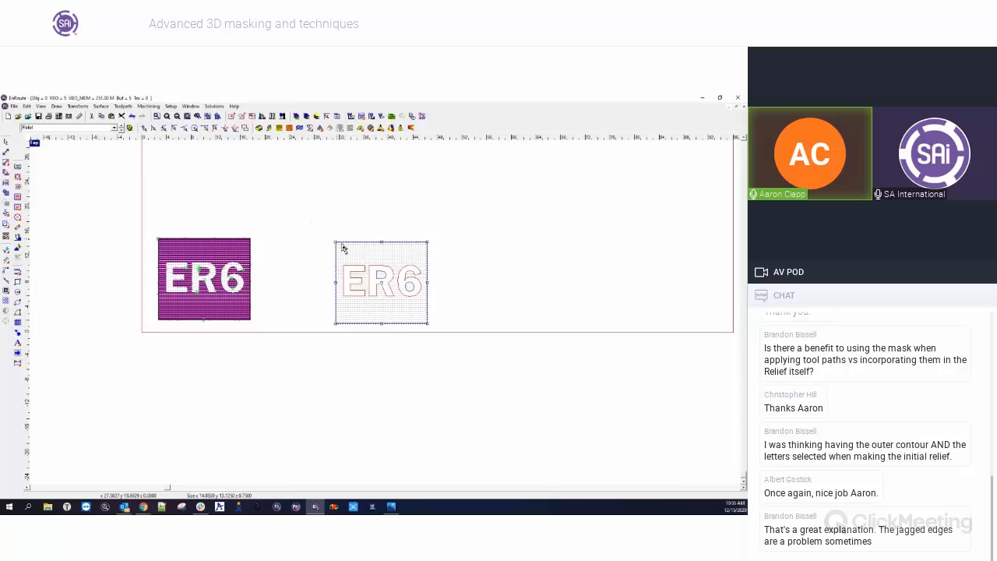
pyautogui.click(283, 257)
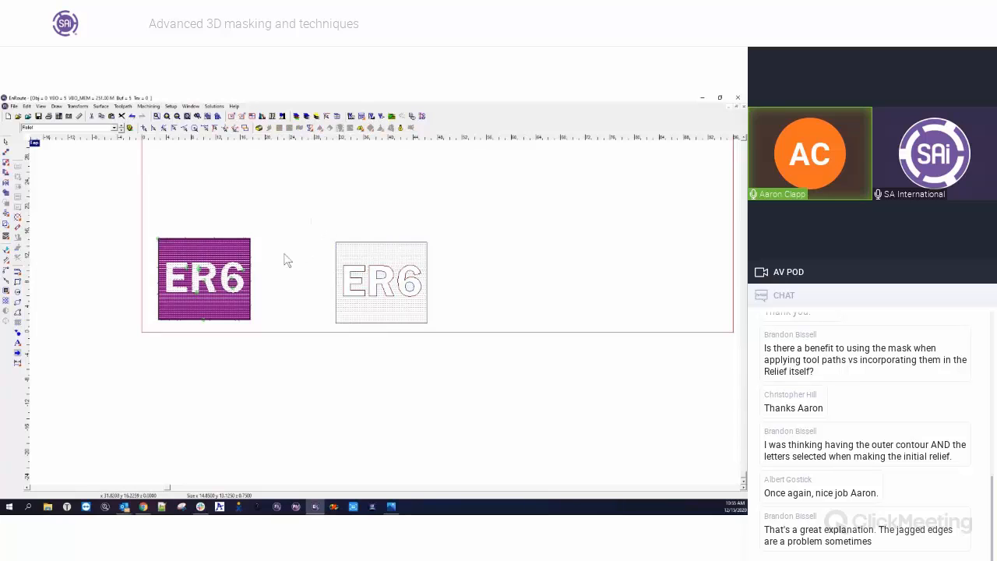
# Select the original sign's relief and render the top view to compare it with the relief that has ER6 openings
pyautogui.click(238, 246)
pyautogui.click(401, 129)
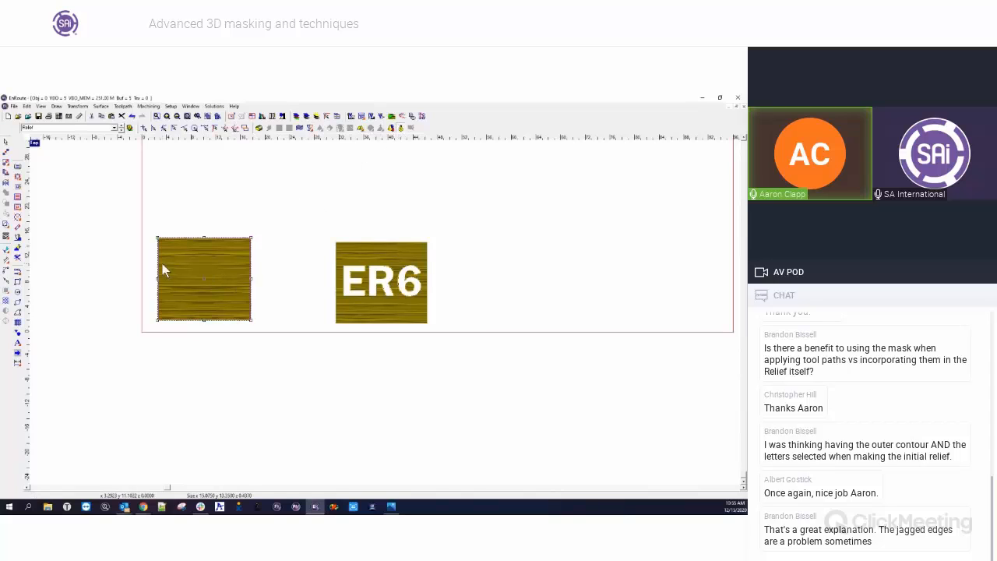